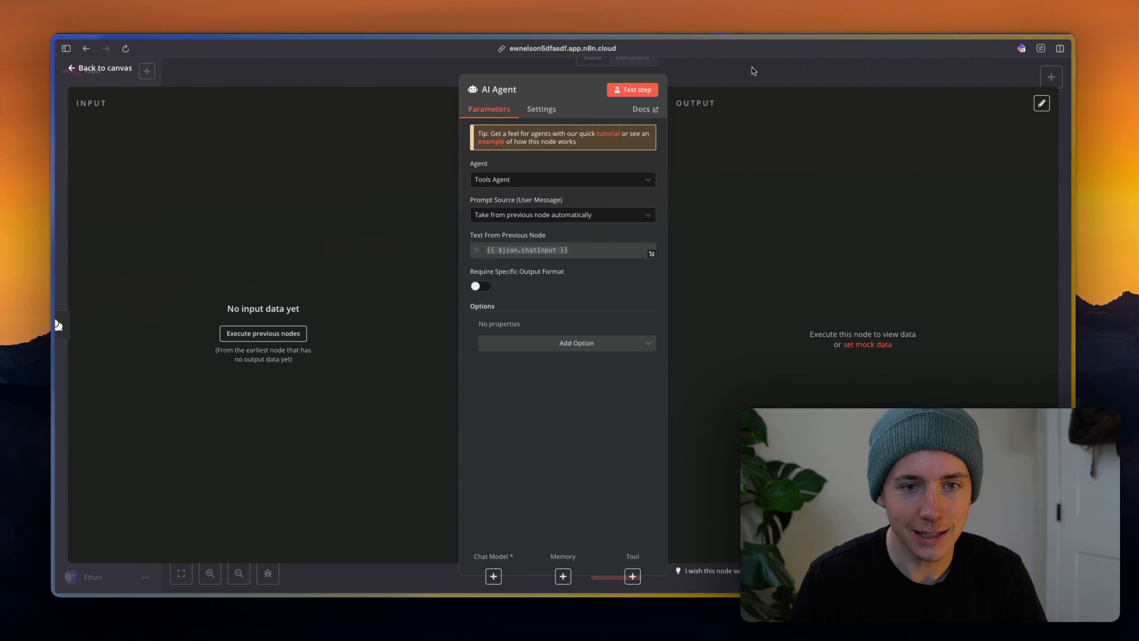
# Leave the AI Agent settings for the canvas, where the chat trigger feeds the Tools Agent.
pyautogui.click(752, 72)
pyautogui.hscroll(2, 692, 350)
pyautogui.scroll(-2, 692, 350)
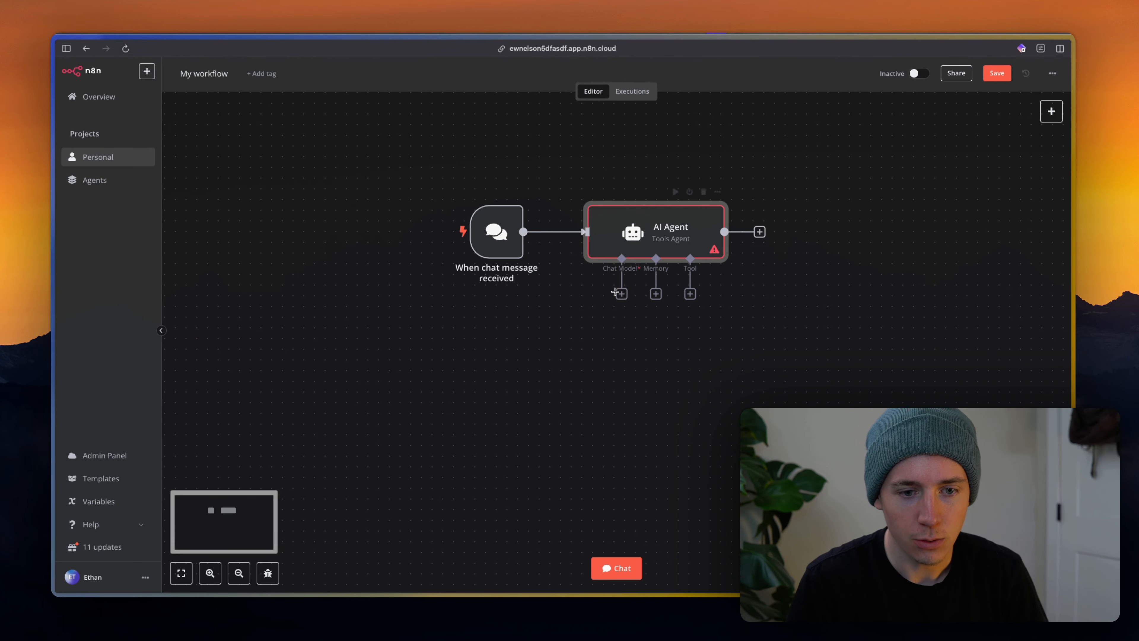
# Attach an OpenAI Chat Model to the AI Agent as its chat model.
pyautogui.click(615, 292)
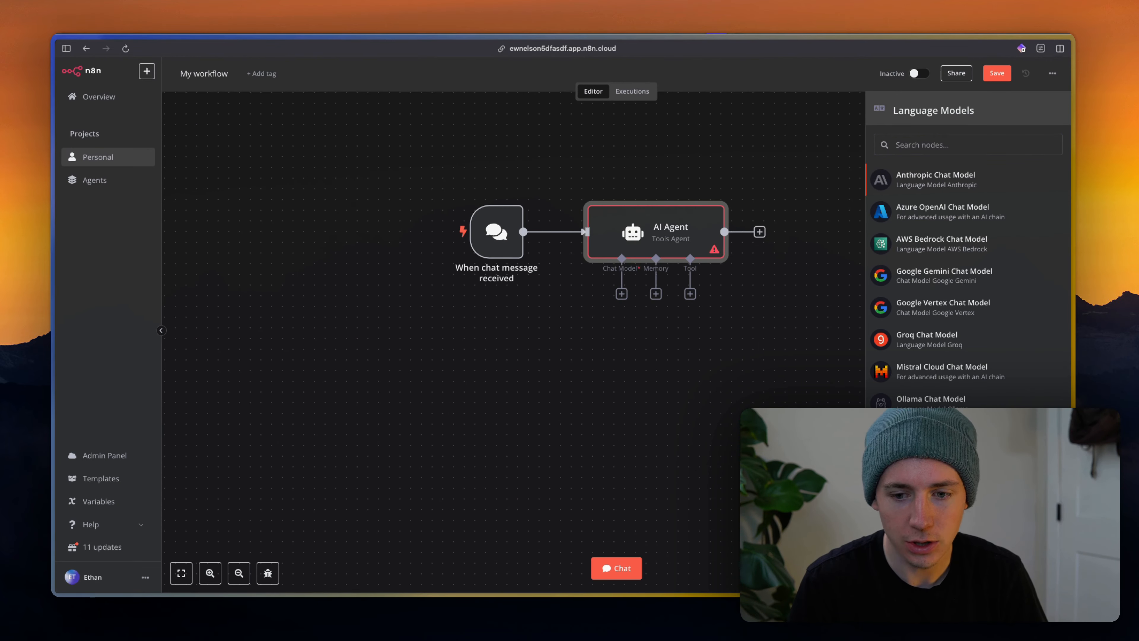
pyautogui.click(931, 435)
pyautogui.click(762, 72)
# Give the agent Window Buffer Memory and search its tools for 'google cal'.
pyautogui.click(657, 294)
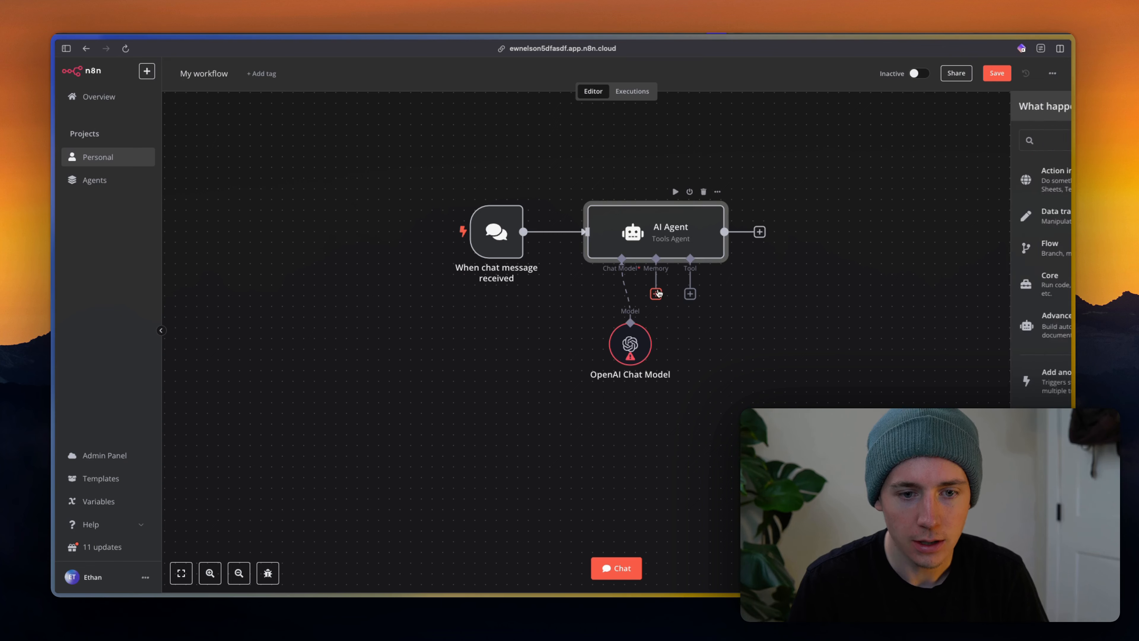
pyautogui.click(975, 180)
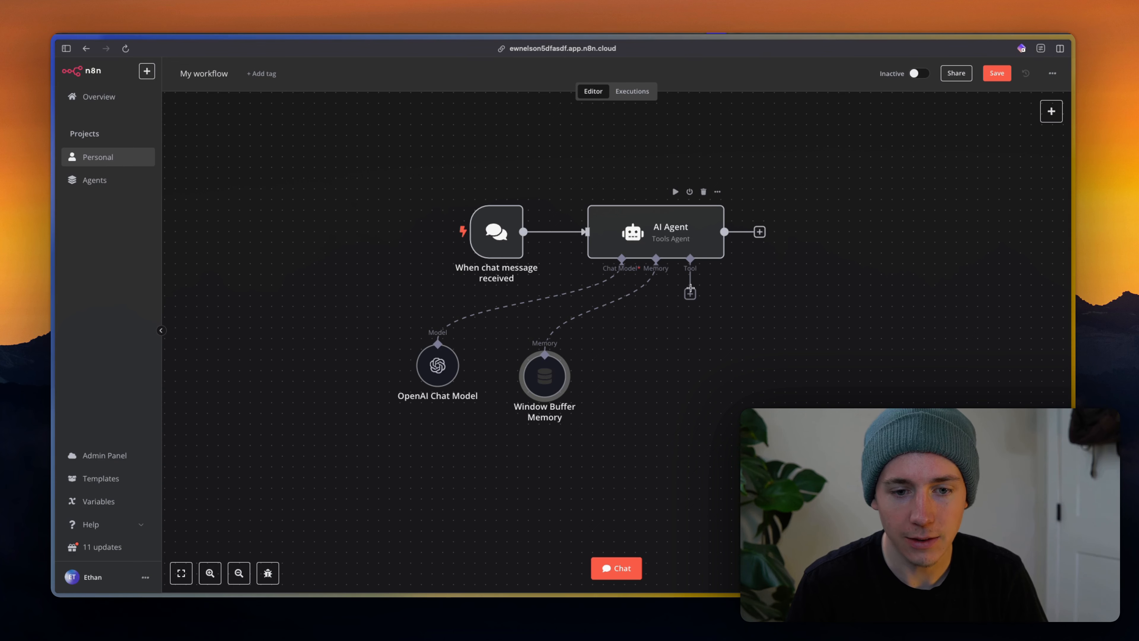
pyautogui.click(691, 291)
pyautogui.write('google ')
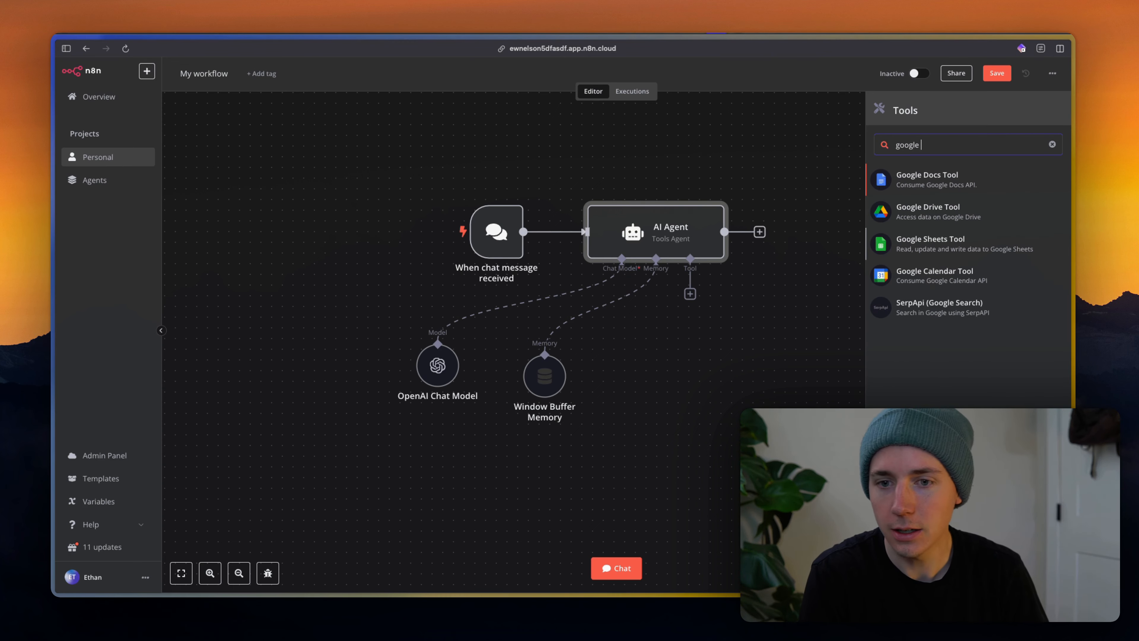
pyautogui.write('calend')
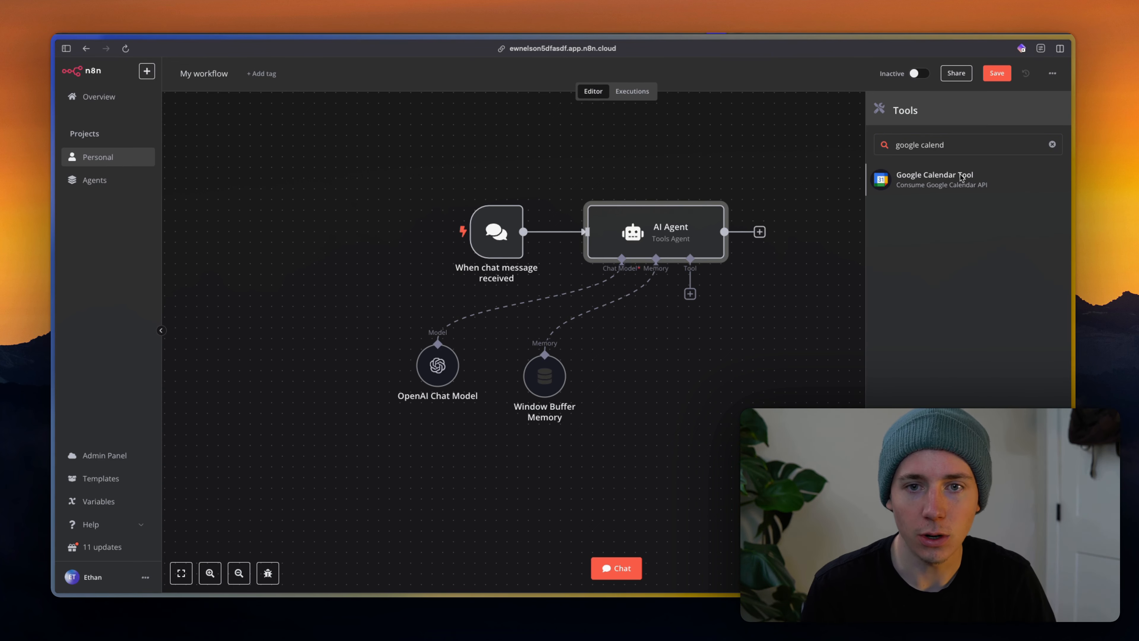
# Add a Google Calendar Tool with the existing credential and own calendar, placed under the agent.
pyautogui.click(945, 179)
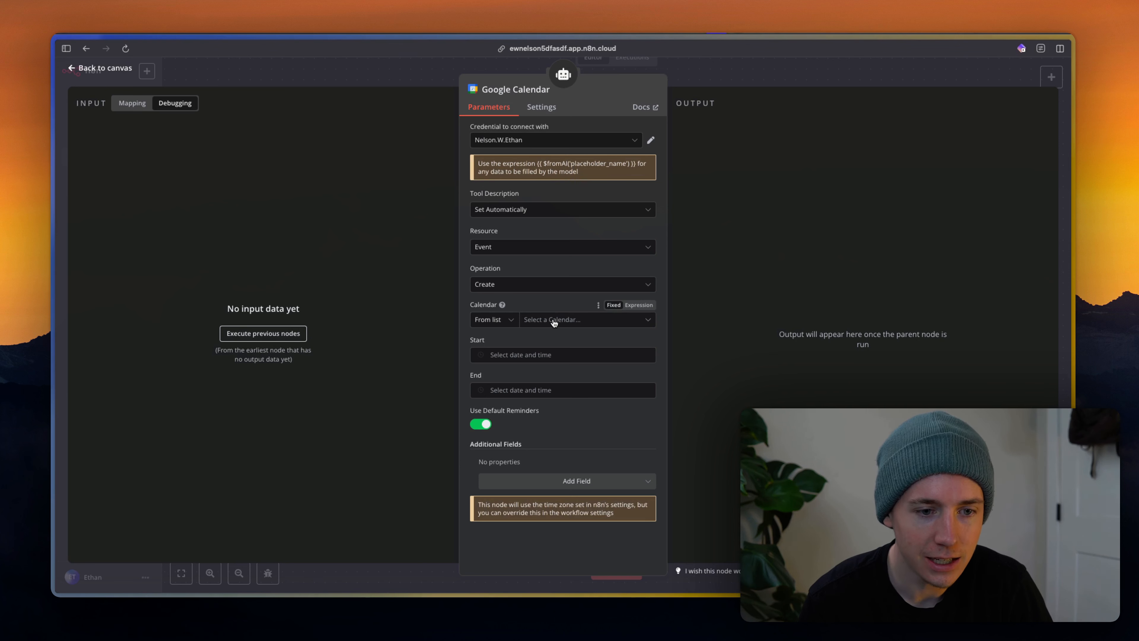
pyautogui.click(538, 139)
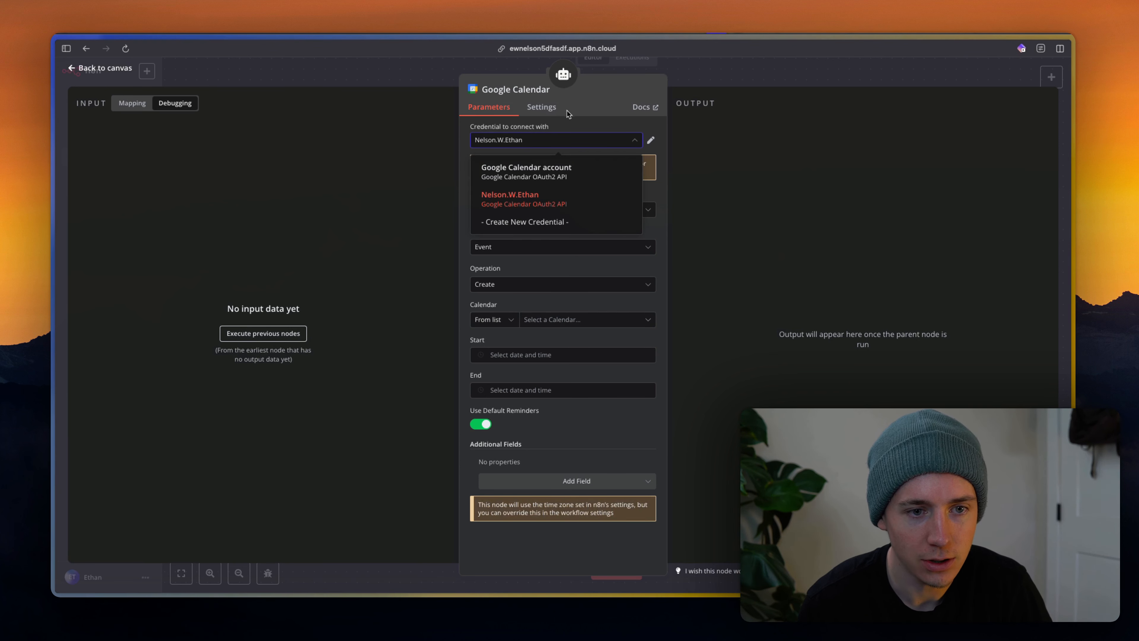
pyautogui.click(574, 118)
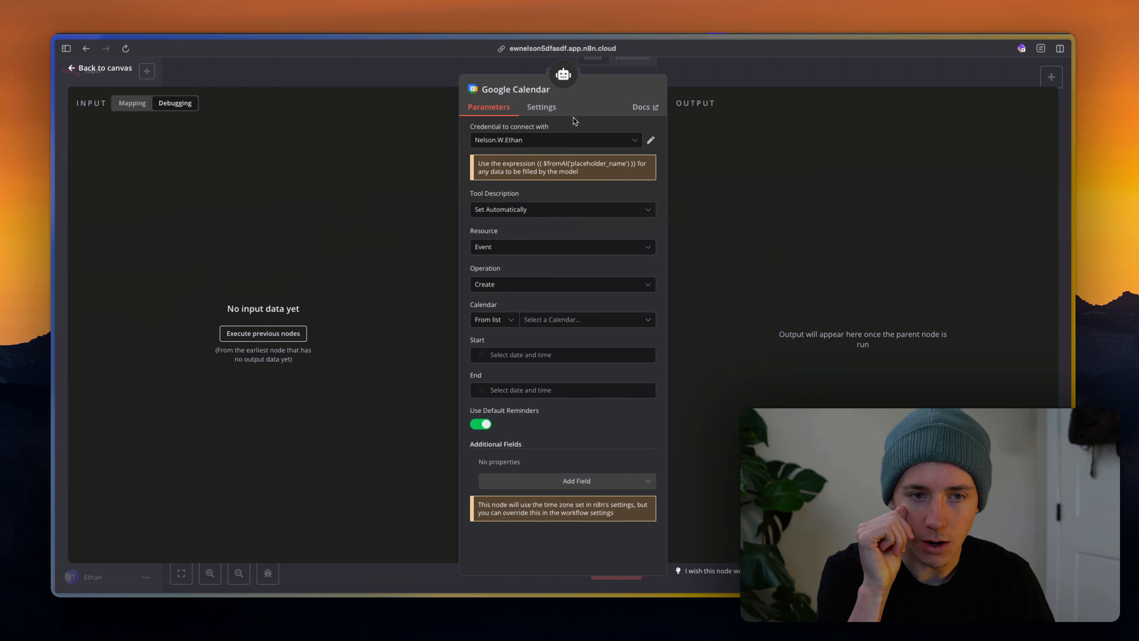
pyautogui.click(542, 320)
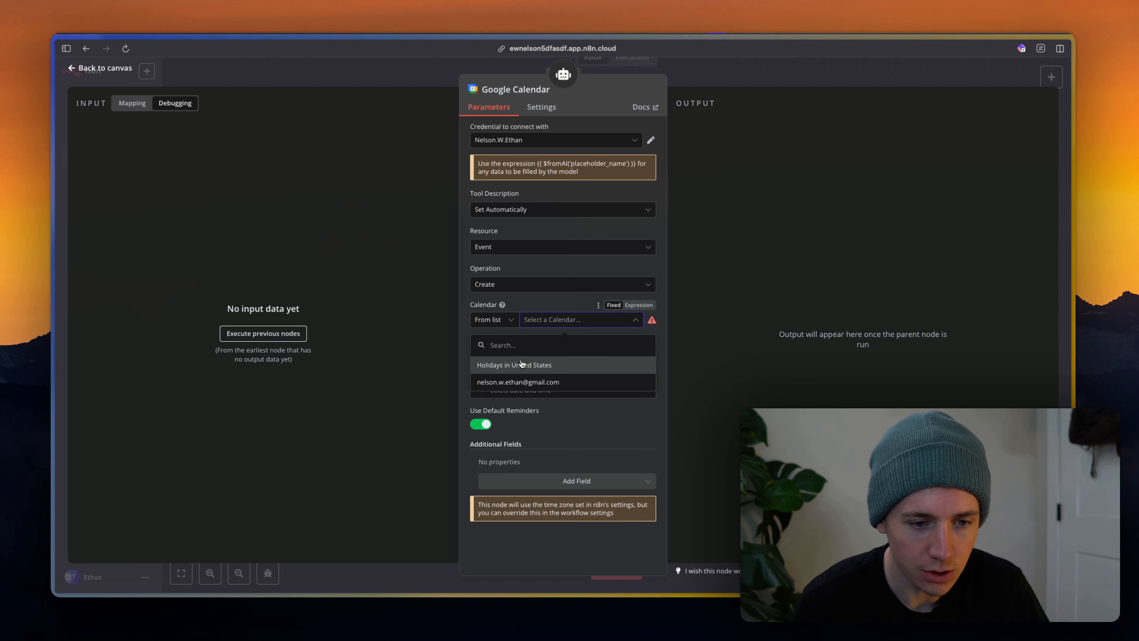
pyautogui.click(521, 381)
pyautogui.click(548, 354)
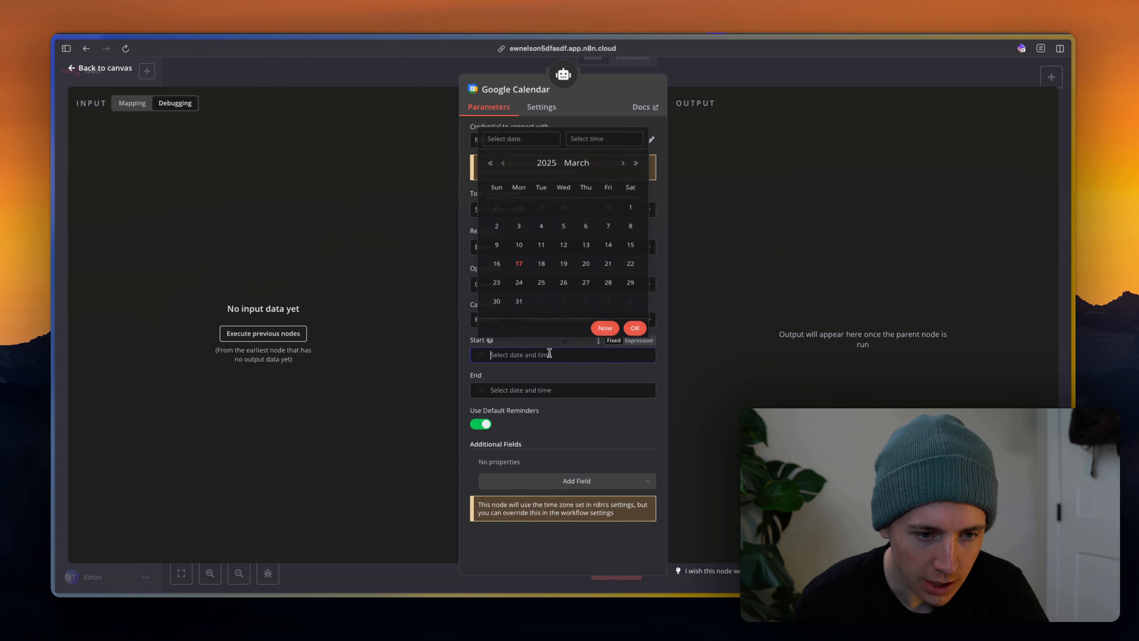
pyautogui.click(726, 78)
pyautogui.moveTo(686, 345); pyautogui.dragTo(664, 388)
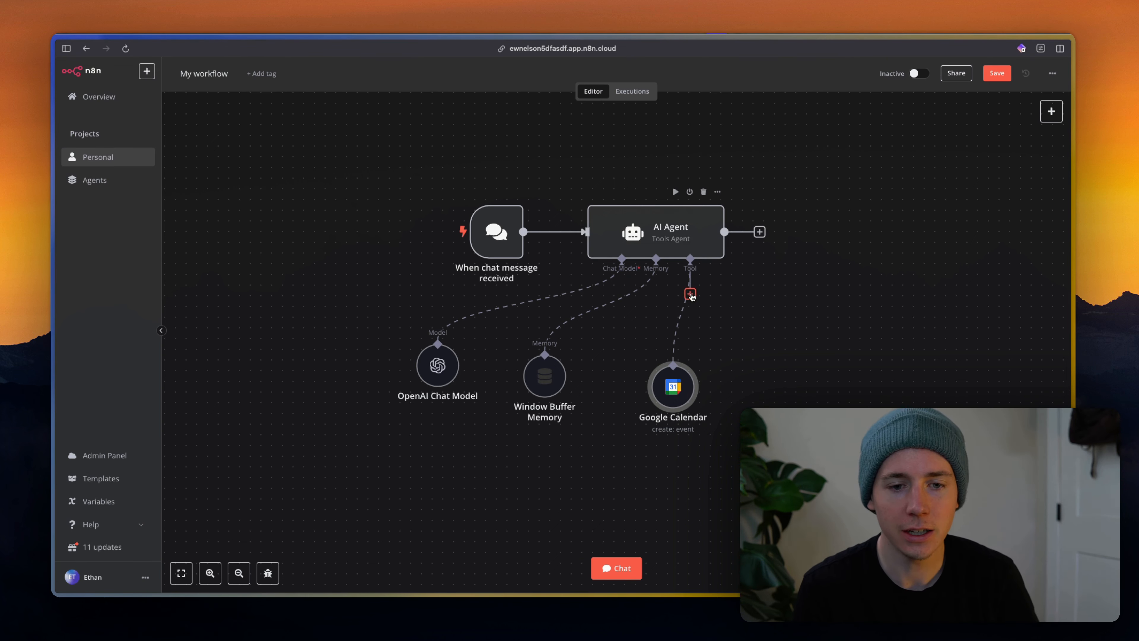
# Add a second Google Calendar Tool set to Delete events, beside the first one.
pyautogui.click(689, 294)
pyautogui.write('g')
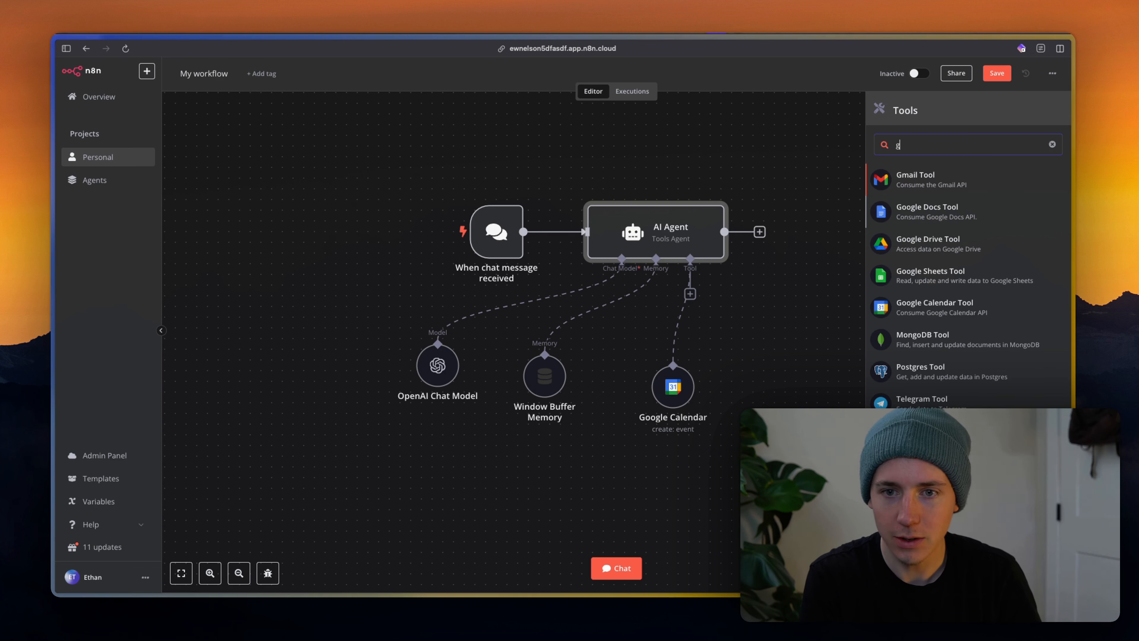
pyautogui.press('BackSpace')
pyautogui.write('calenda')
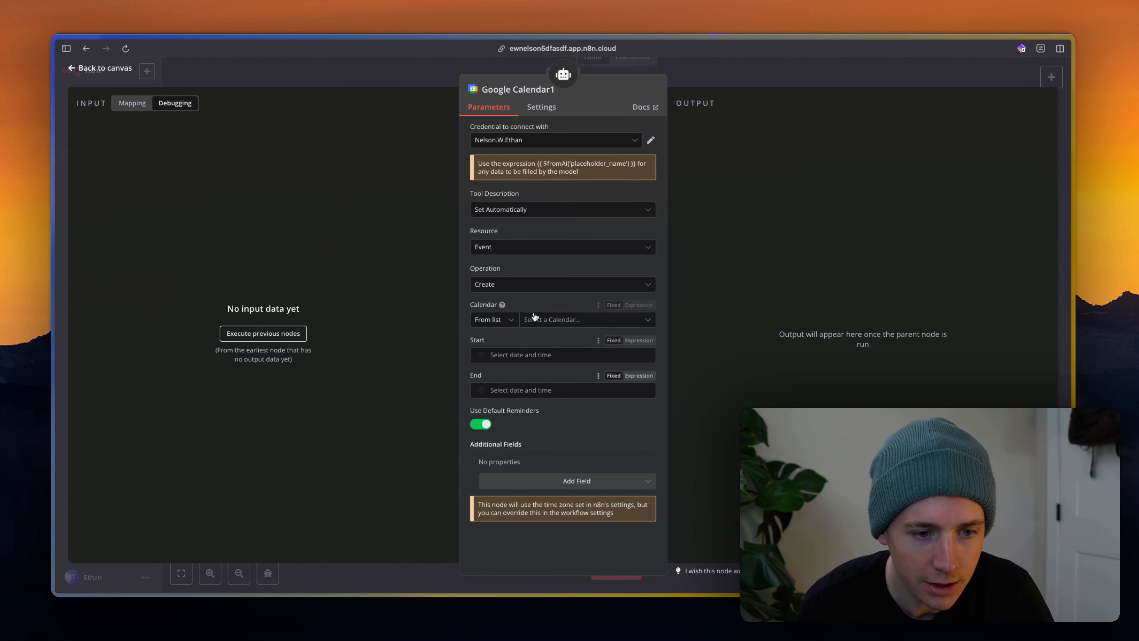
pyautogui.click(533, 282)
pyautogui.scroll(-1, 532, 345)
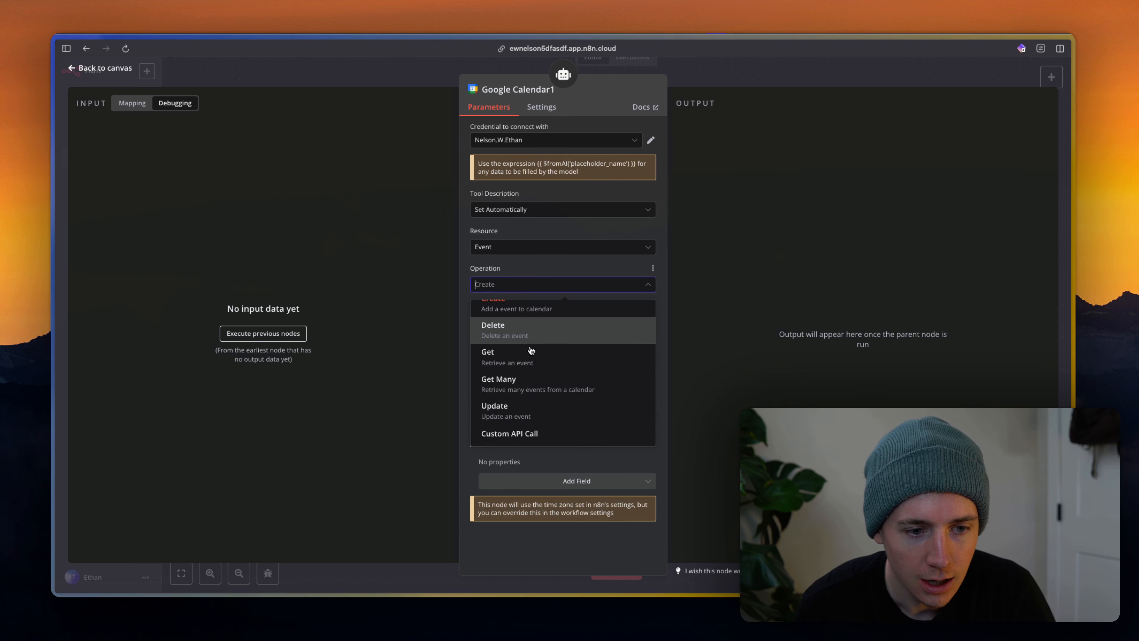
pyautogui.click(532, 337)
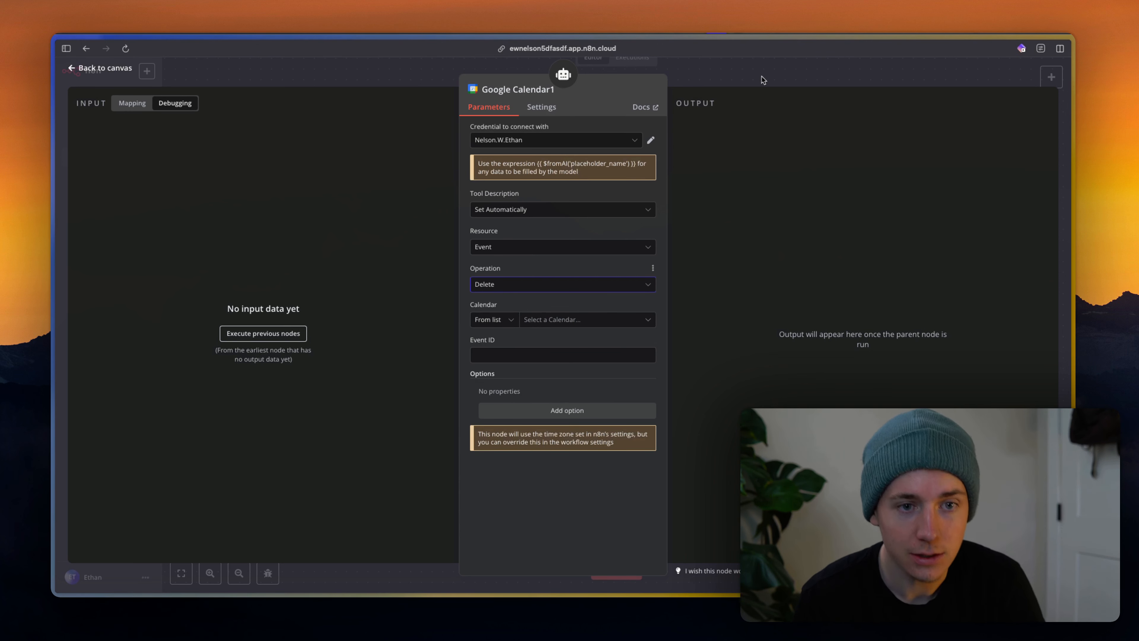
pyautogui.click(730, 61)
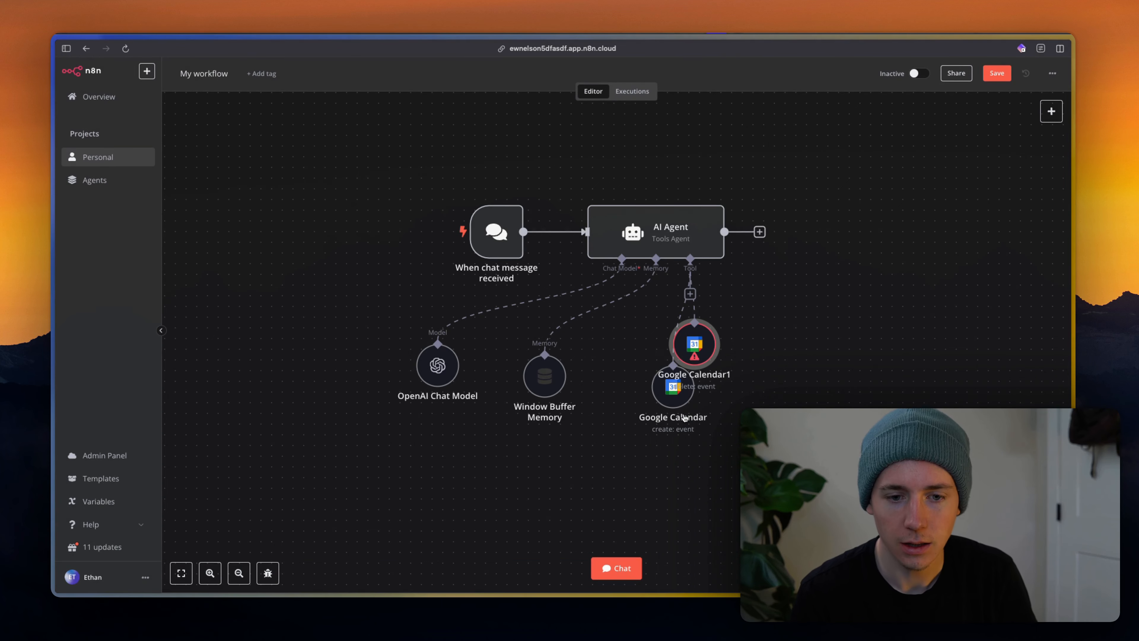
pyautogui.moveTo(741, 377); pyautogui.dragTo(634, 376)
# Duplicate both calendar tools and connect the copies, Google Calendar2 and 3, to the agent's tools.
pyautogui.hotkey('ctrl', 'c')
pyautogui.hotkey('ctrl', 'v')
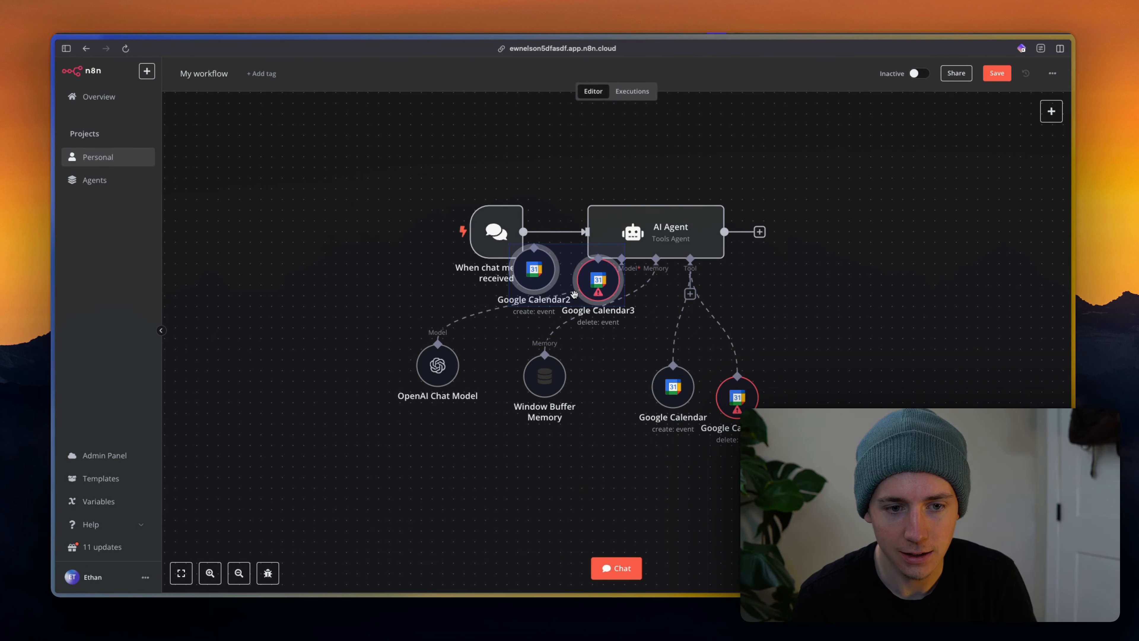
pyautogui.moveTo(574, 294); pyautogui.dragTo(831, 429)
pyautogui.moveTo(695, 256); pyautogui.dragTo(796, 385)
pyautogui.moveTo(693, 295); pyautogui.dragTo(855, 398)
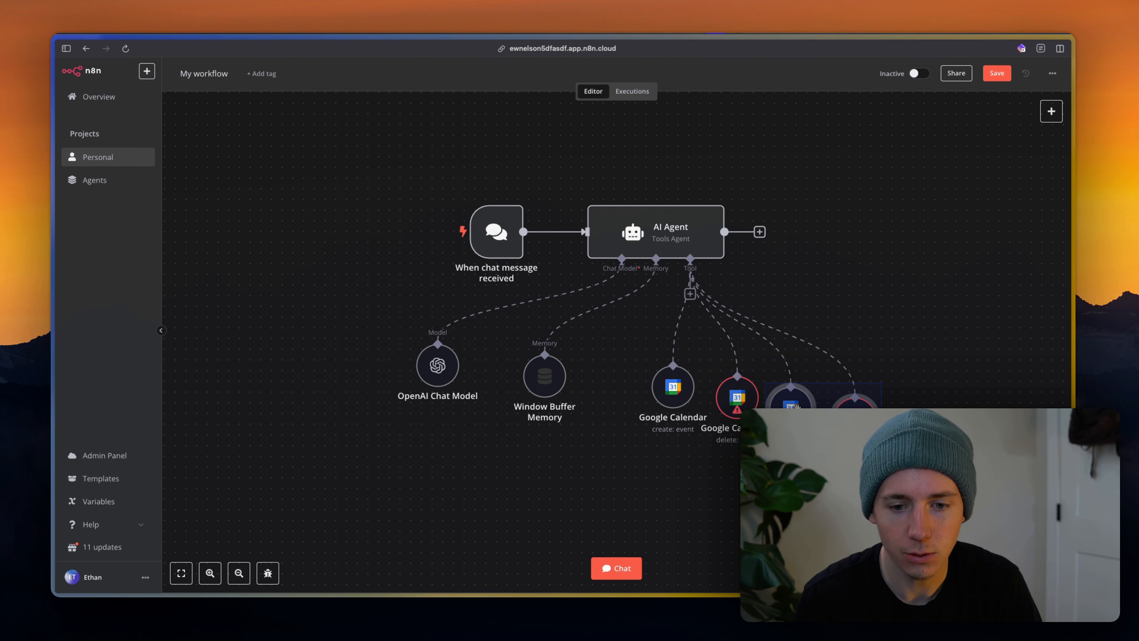
# Set Google Calendar2 to the Event resource with the Get Many operation.
pyautogui.click(907, 302)
pyautogui.doubleClick(794, 404)
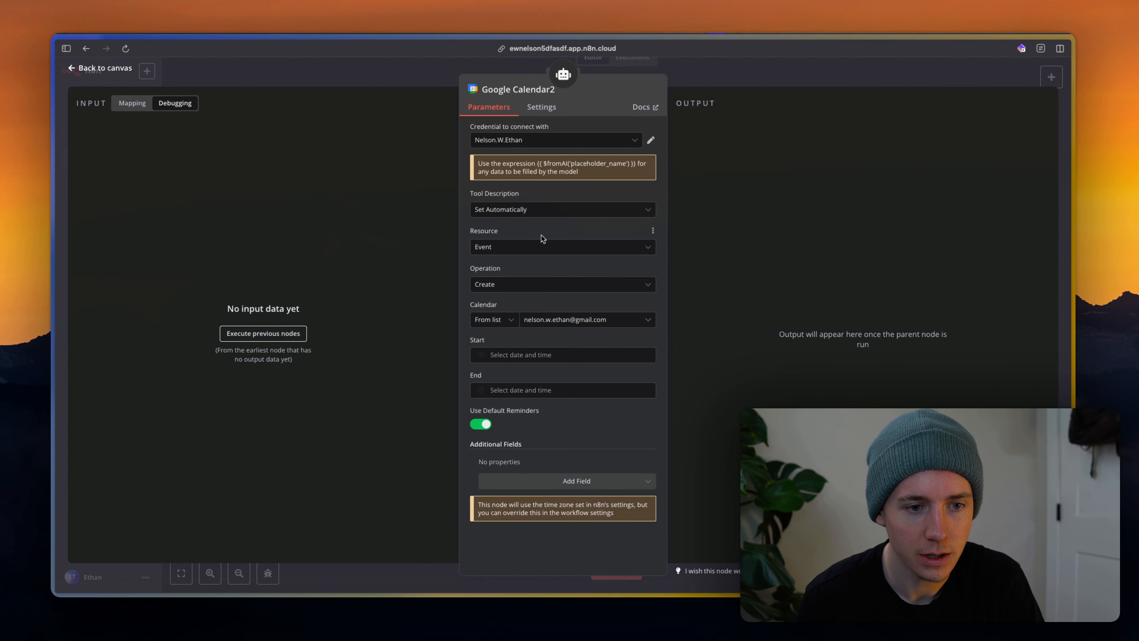
pyautogui.click(536, 247)
pyautogui.click(534, 249)
pyautogui.click(525, 286)
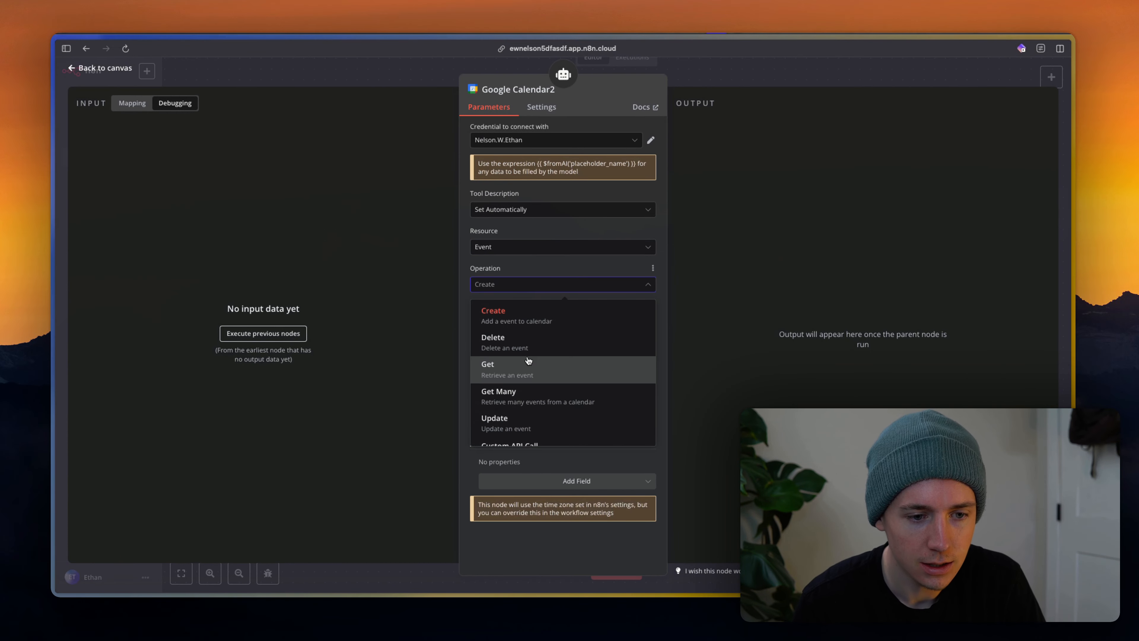
pyautogui.scroll(-1, 520, 379)
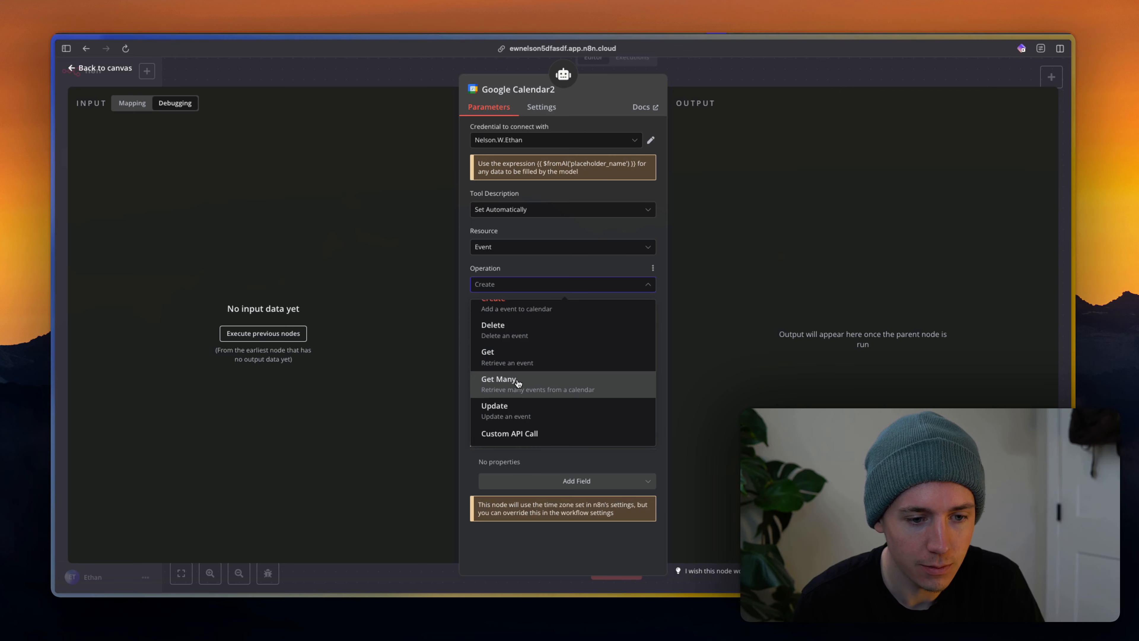
pyautogui.click(519, 382)
pyautogui.click(796, 64)
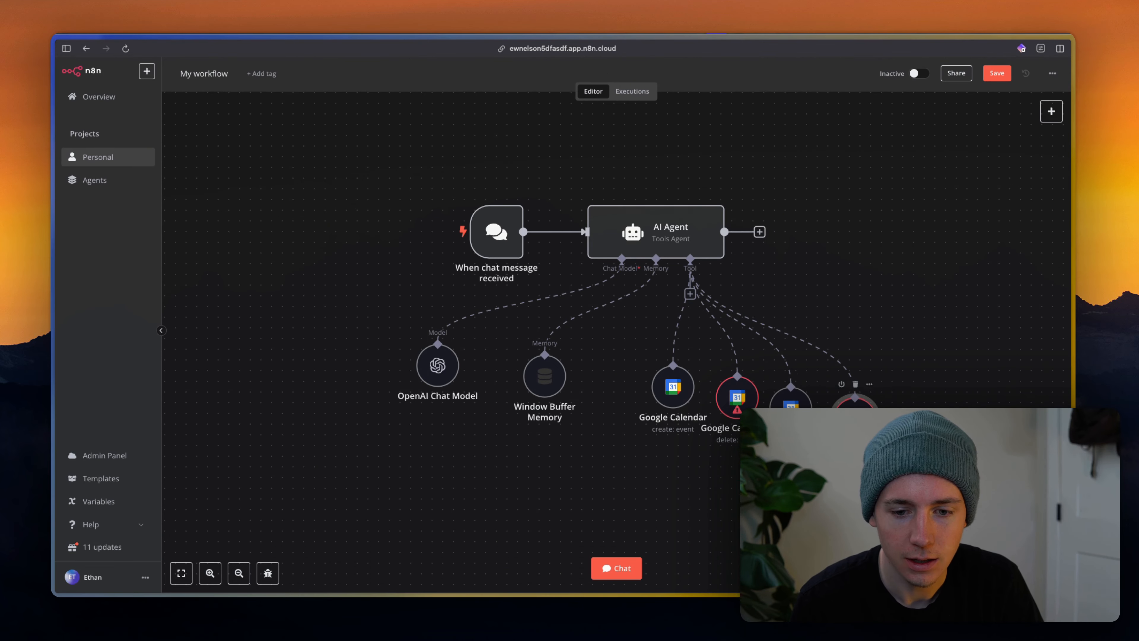
# Set Google Calendar3's operation to Update and return to the workflow.
pyautogui.doubleClick(854, 399)
pyautogui.click(529, 284)
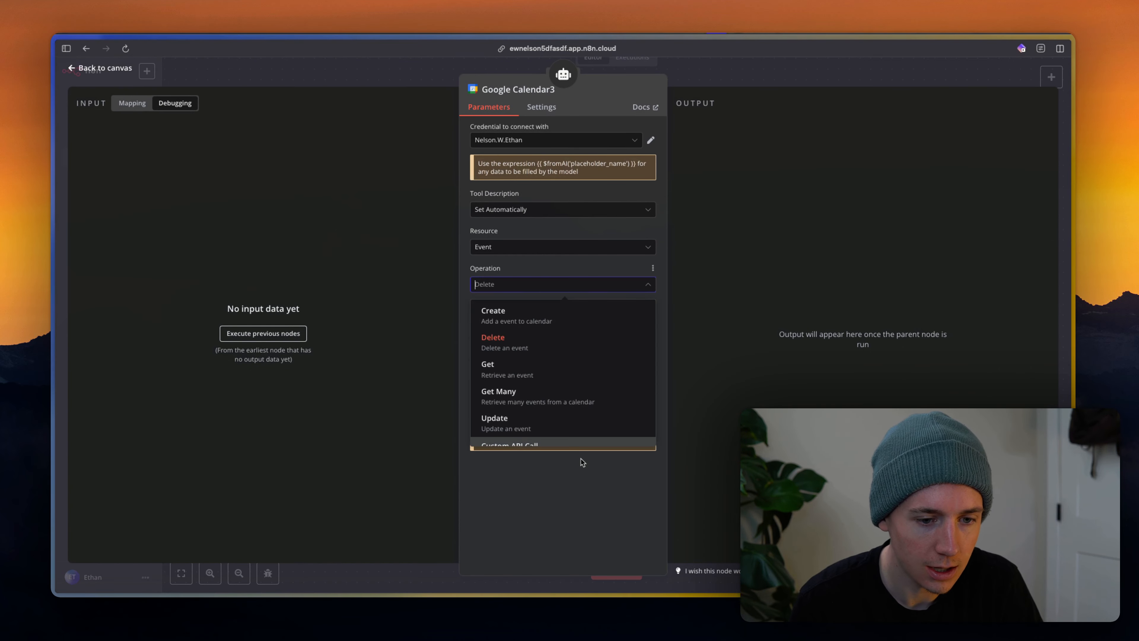
pyautogui.click(534, 394)
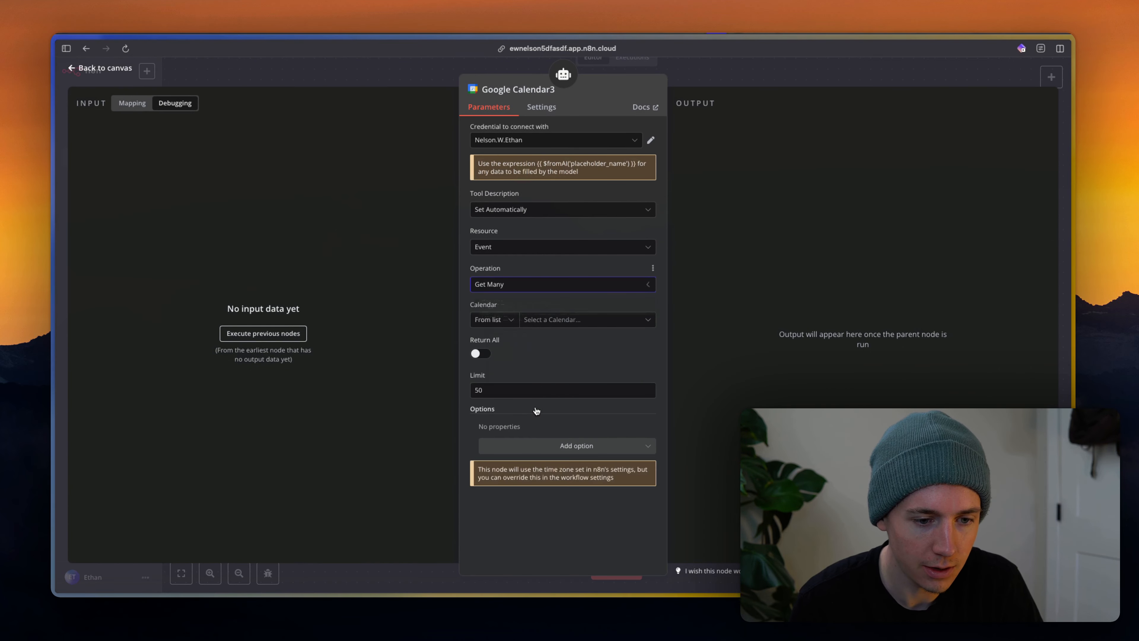
pyautogui.click(530, 284)
pyautogui.click(515, 400)
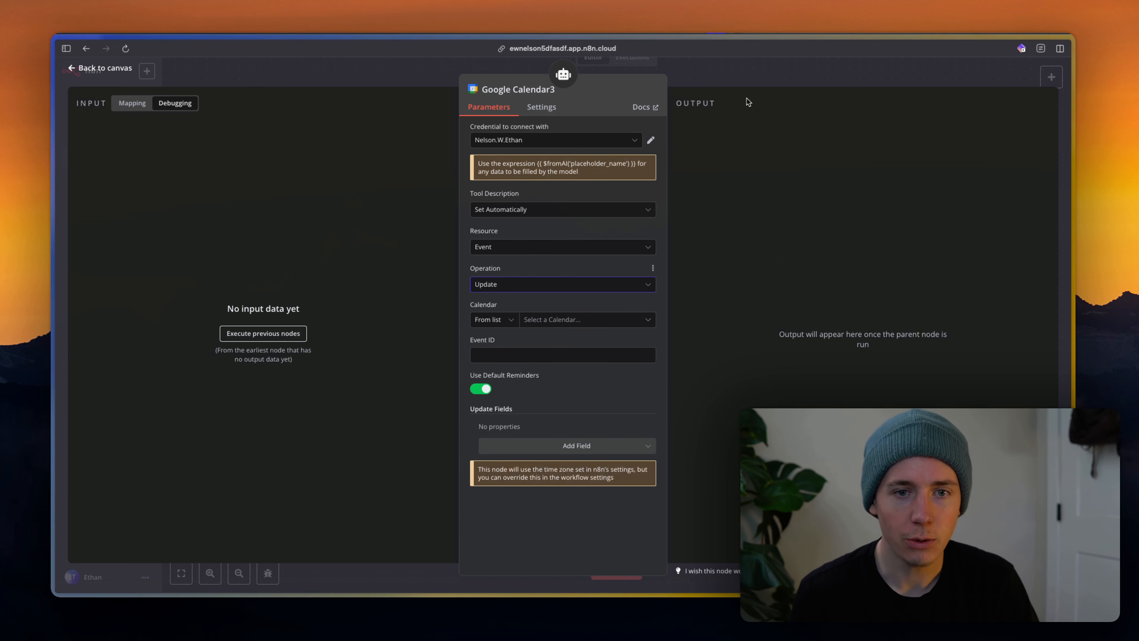
pyautogui.click(746, 88)
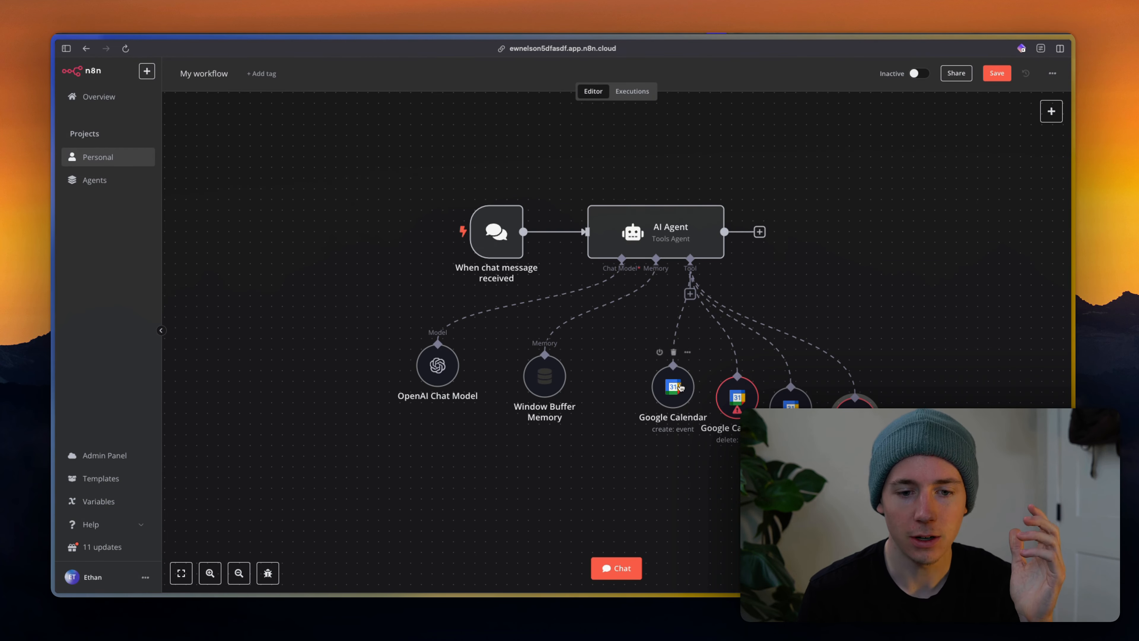
# Line up the four calendar tool nodes beneath the AI Agent and open the create-event tool.
pyautogui.moveTo(737, 397); pyautogui.dragTo(715, 418)
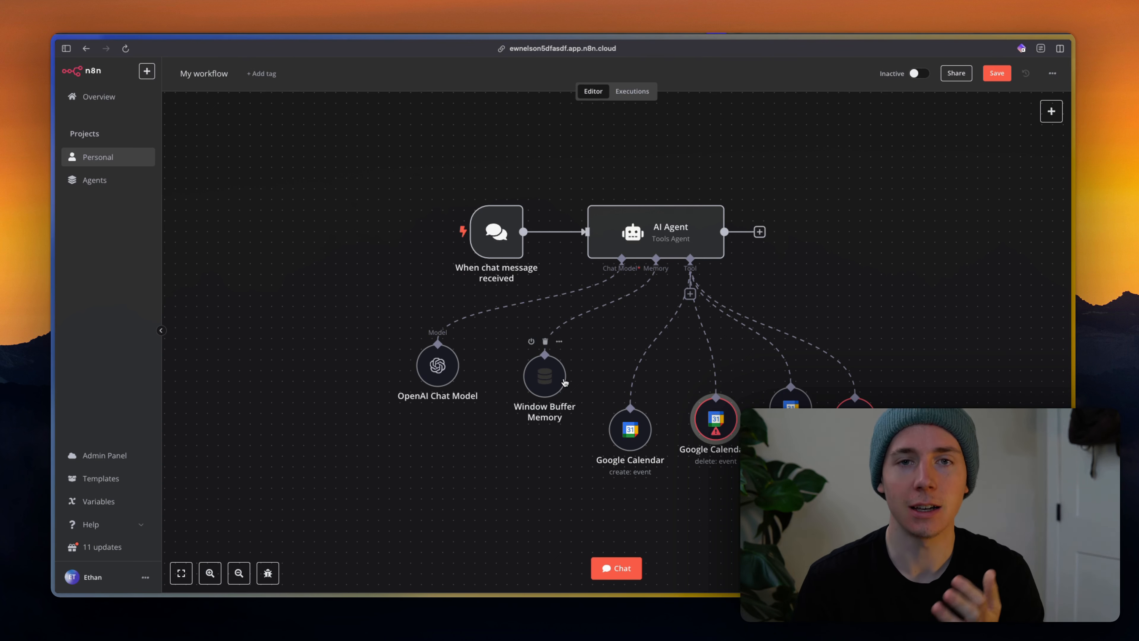
pyautogui.doubleClick(657, 226)
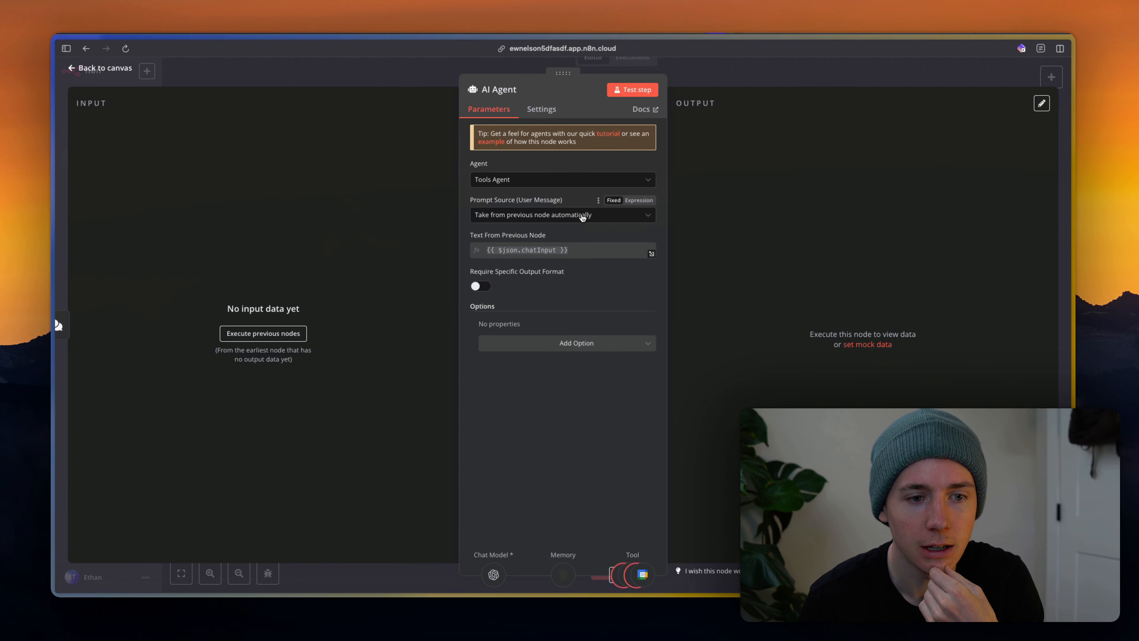
pyautogui.press('Escape')
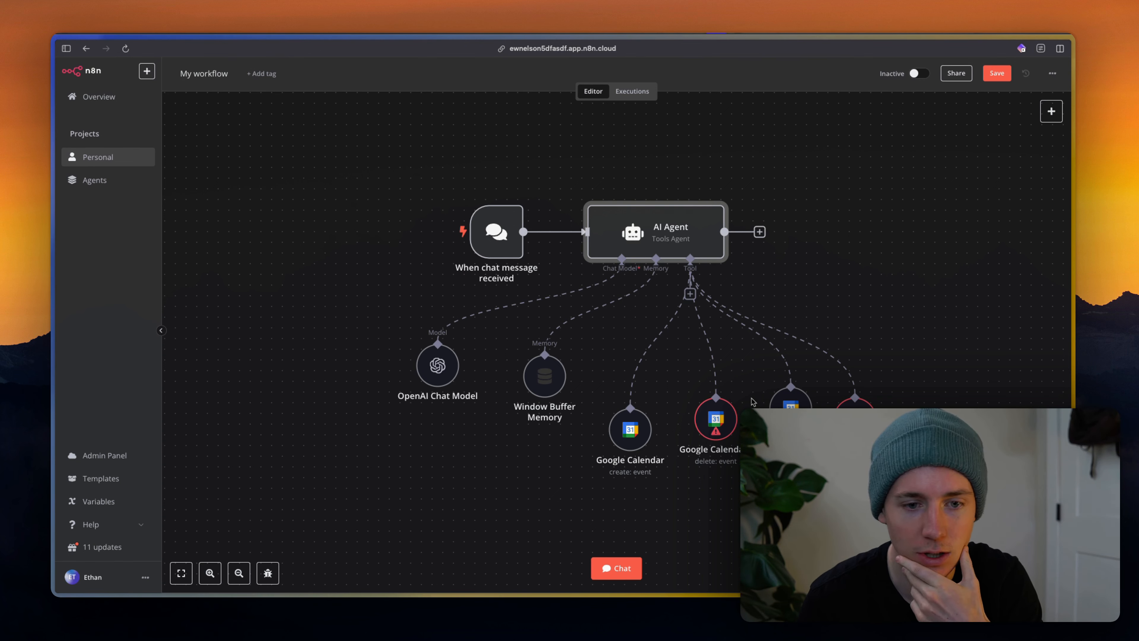
pyautogui.moveTo(651, 436); pyautogui.dragTo(717, 405)
pyautogui.moveTo(861, 417); pyautogui.dragTo(861, 407)
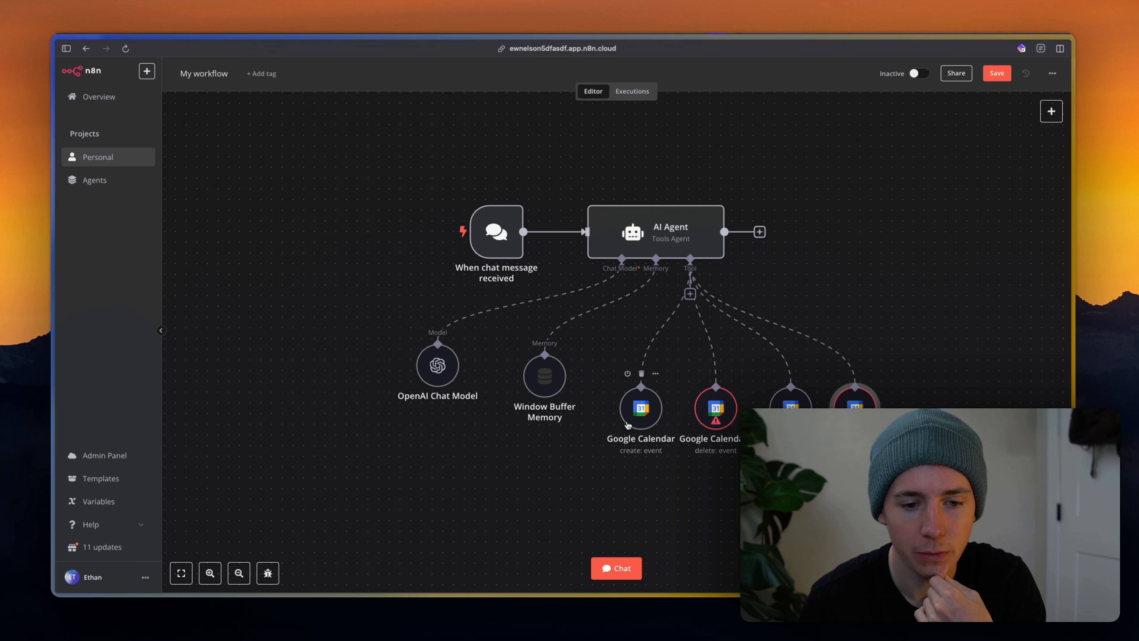
pyautogui.doubleClick(644, 410)
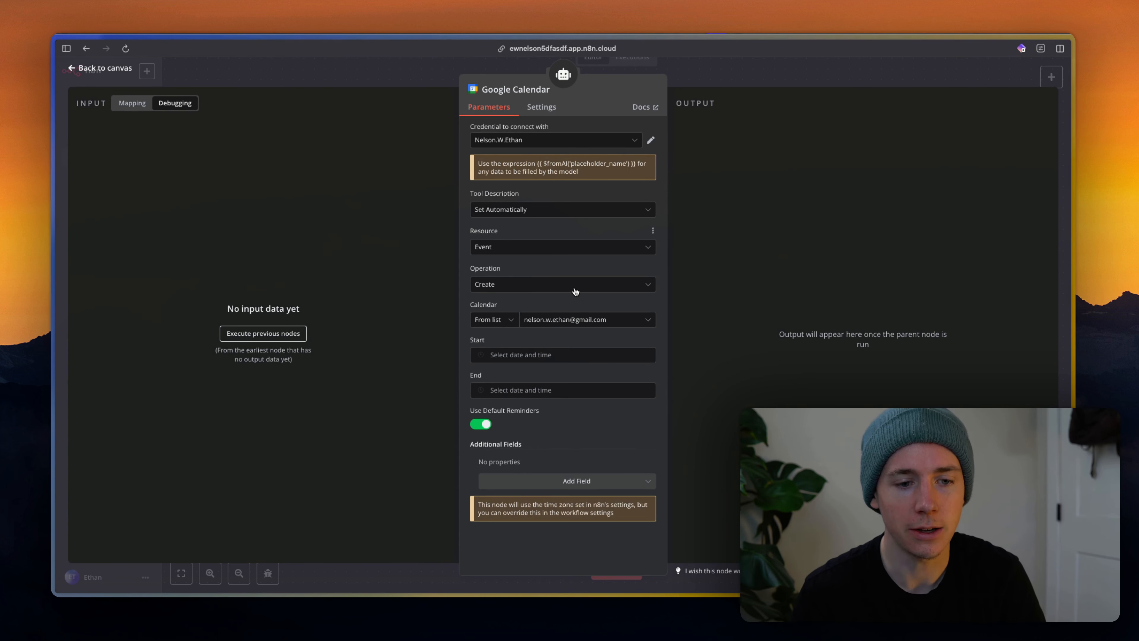
# Make Start and End expressions, with Start set to {{ $fromAI('startTime') }}.
pyautogui.click(524, 357)
pyautogui.click(650, 345)
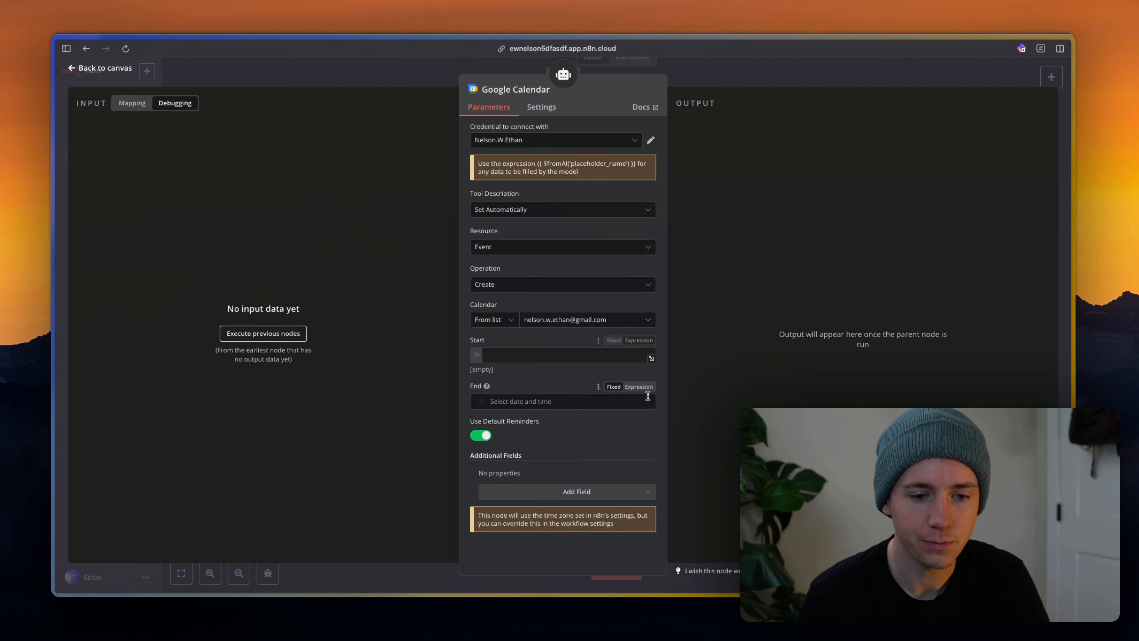
pyautogui.click(644, 387)
pyautogui.click(532, 350)
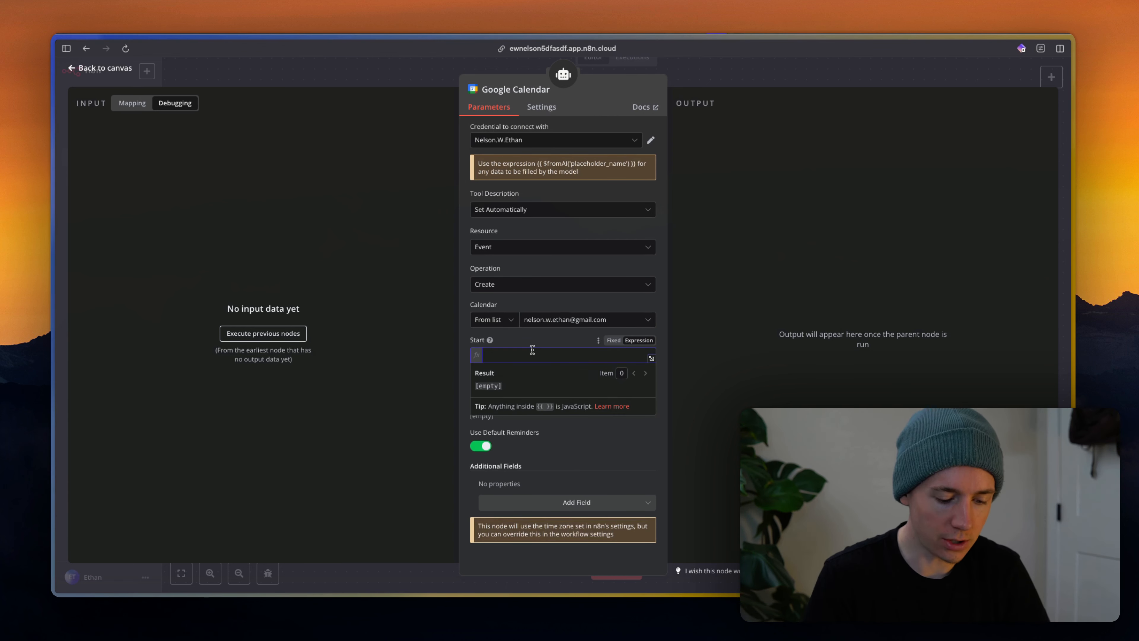
pyautogui.write('{{')
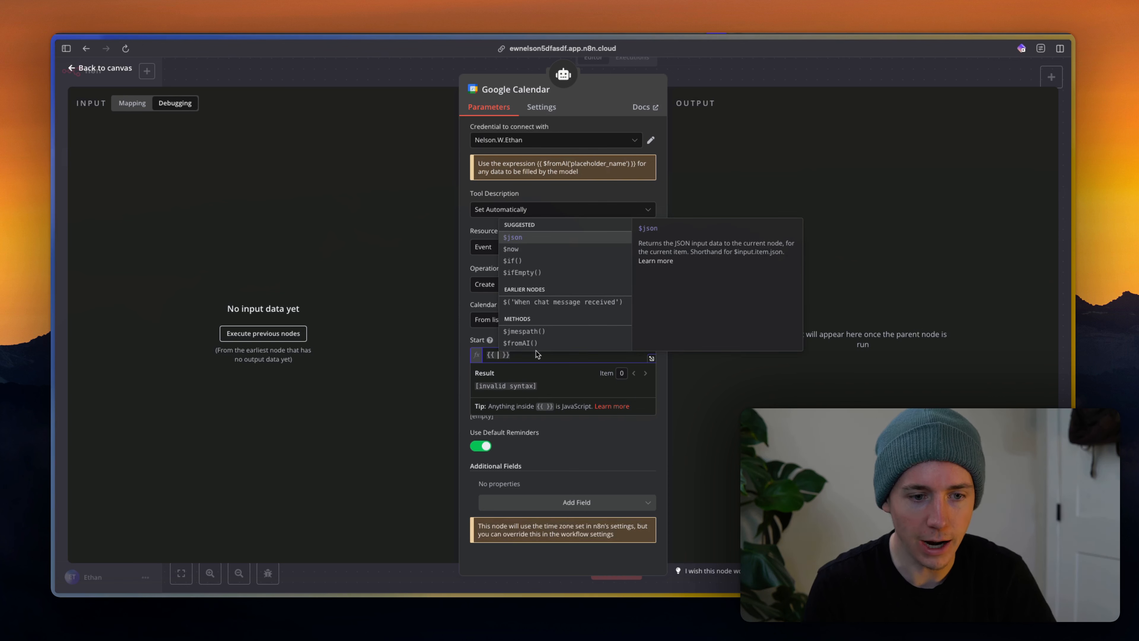
pyautogui.click(524, 343)
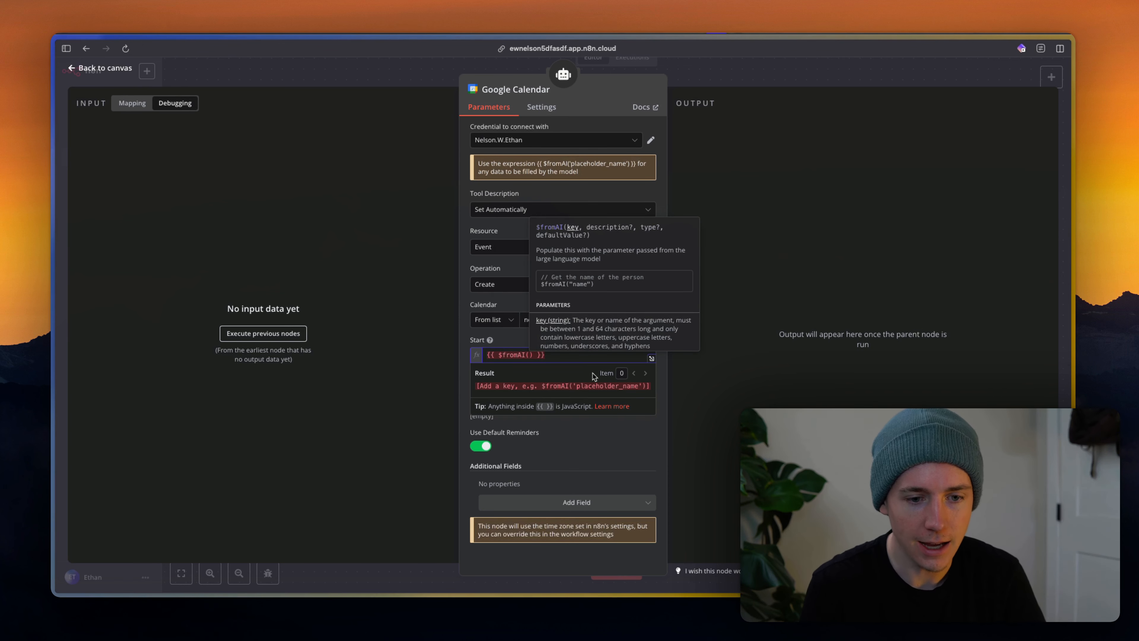
pyautogui.write("'startTime'")
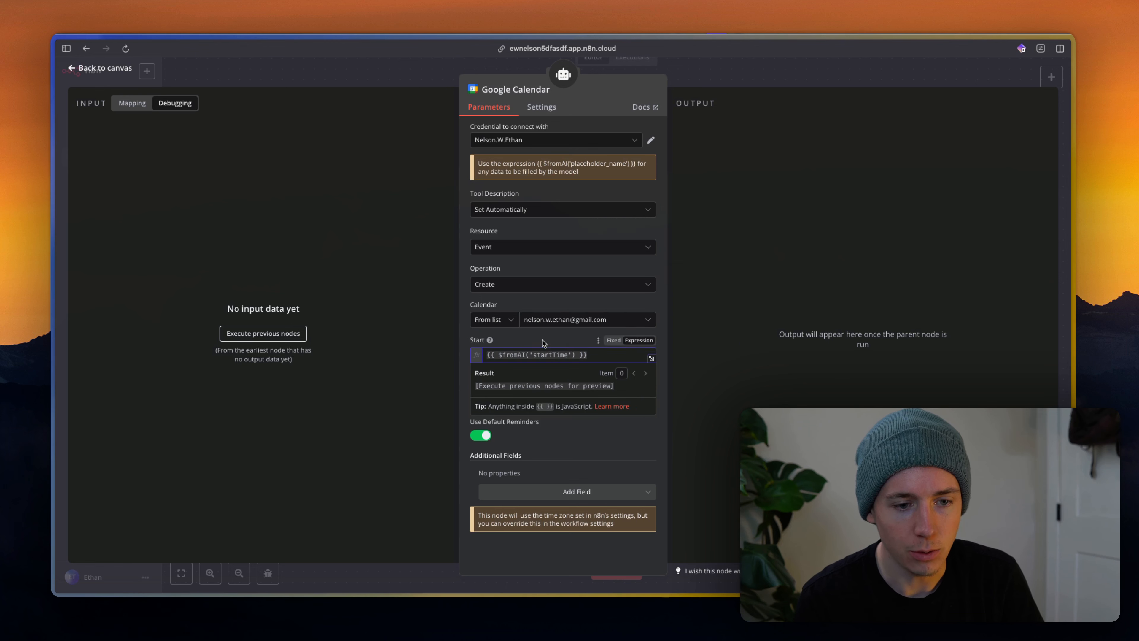
# Set End to {{ $fromAI('endTime') }} and close the create-event tool.
pyautogui.click(560, 392)
pyautogui.press('super+v')
pyautogui.doubleClick(560, 392)
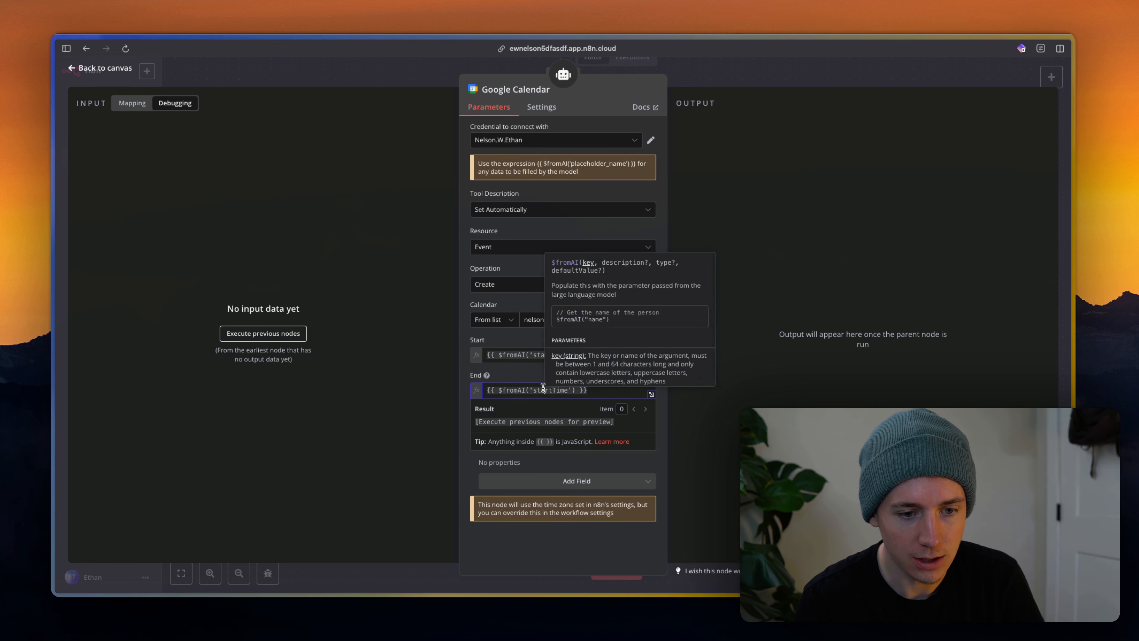
pyautogui.write('endTime')
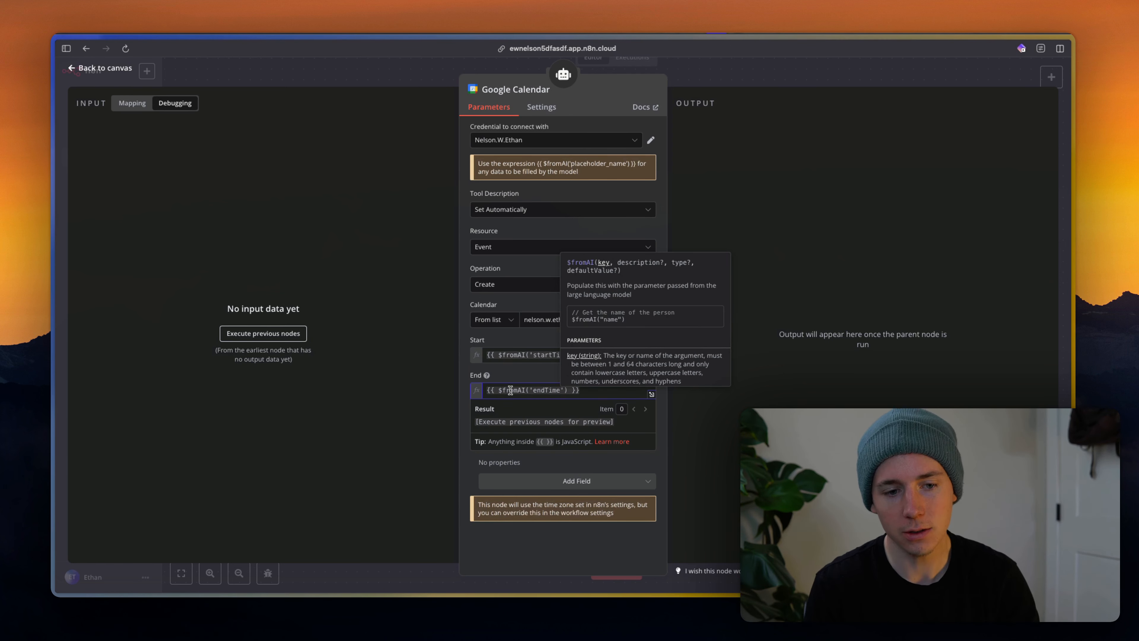
pyautogui.click(510, 390)
pyautogui.moveTo(497, 391); pyautogui.dragTo(592, 390)
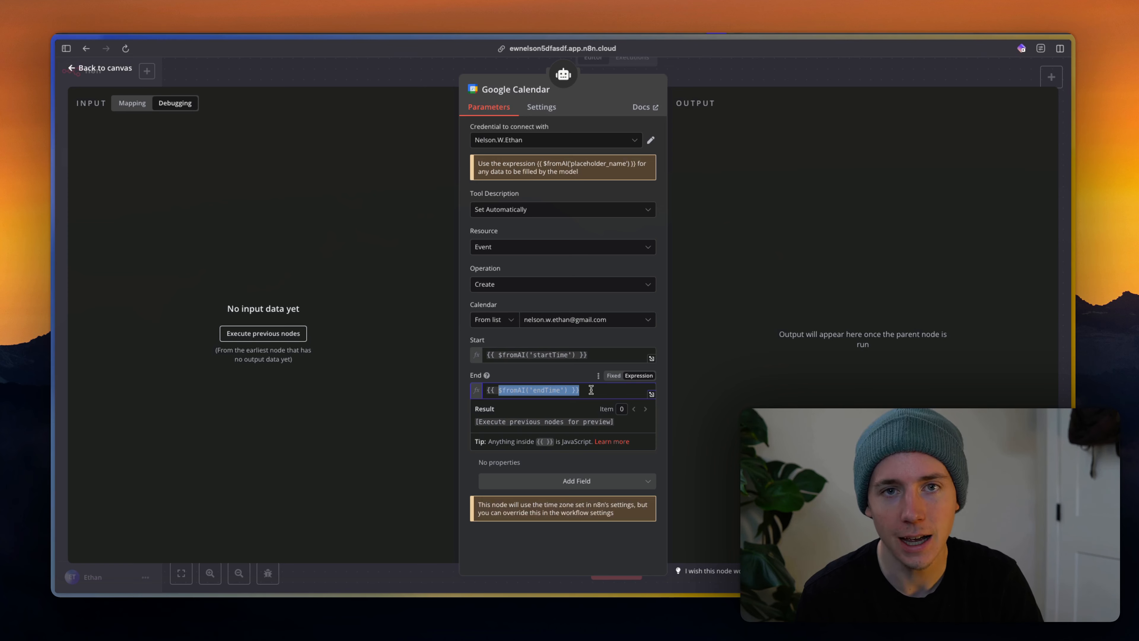
pyautogui.click(553, 389)
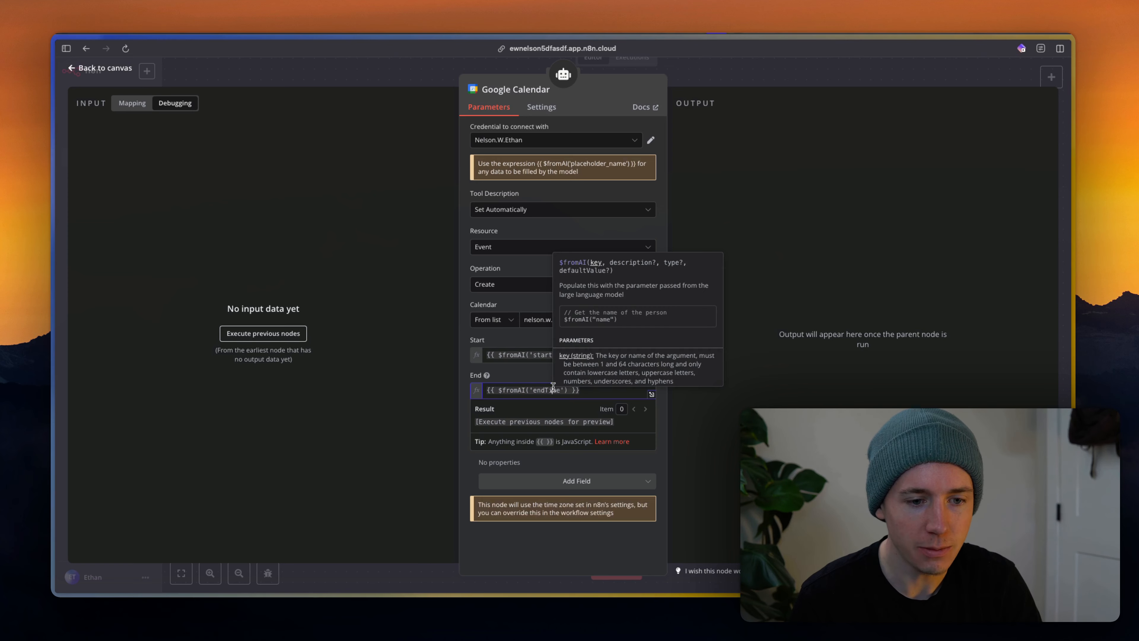
pyautogui.click(732, 75)
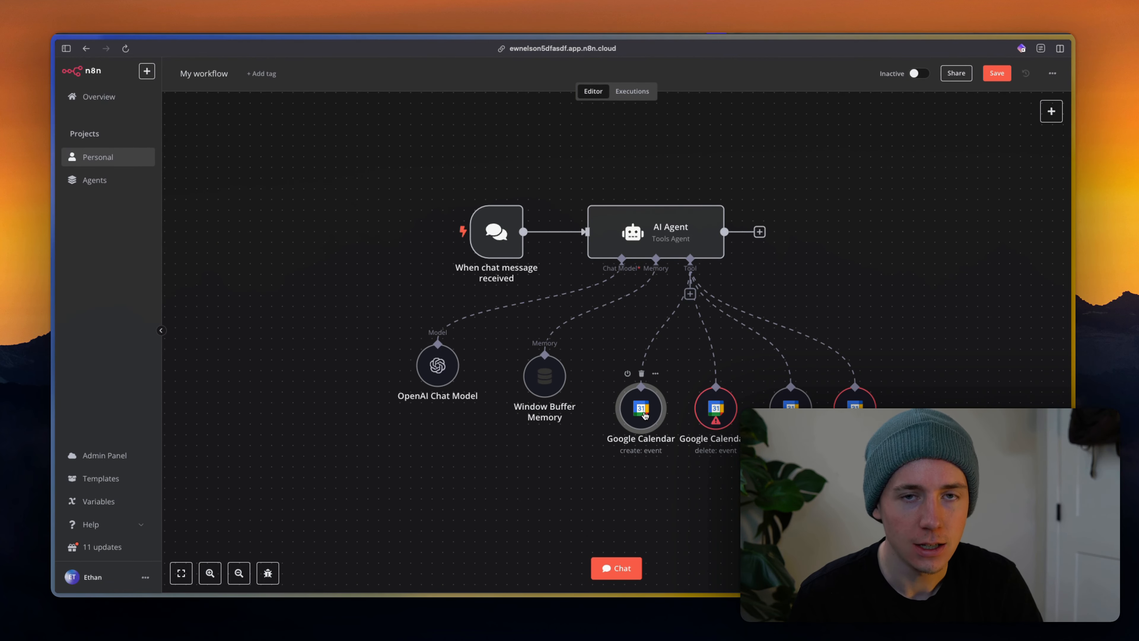
# Reopen the create-event tool to check the startTime key, then close it.
pyautogui.doubleClick(637, 415)
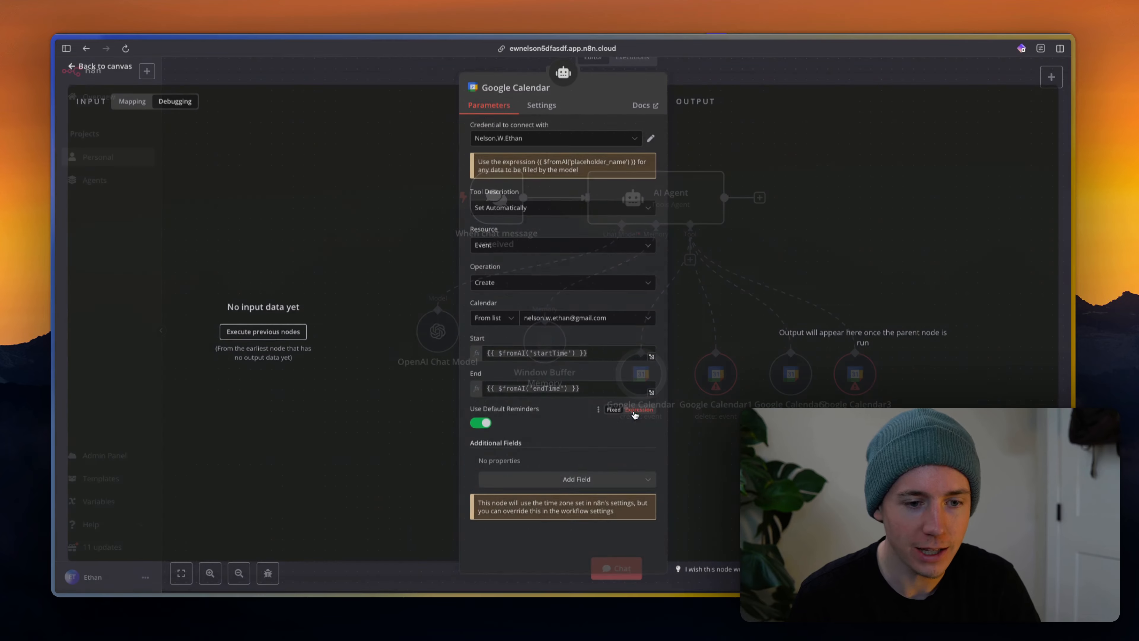
pyautogui.moveTo(494, 354); pyautogui.dragTo(557, 355)
pyautogui.click(561, 341)
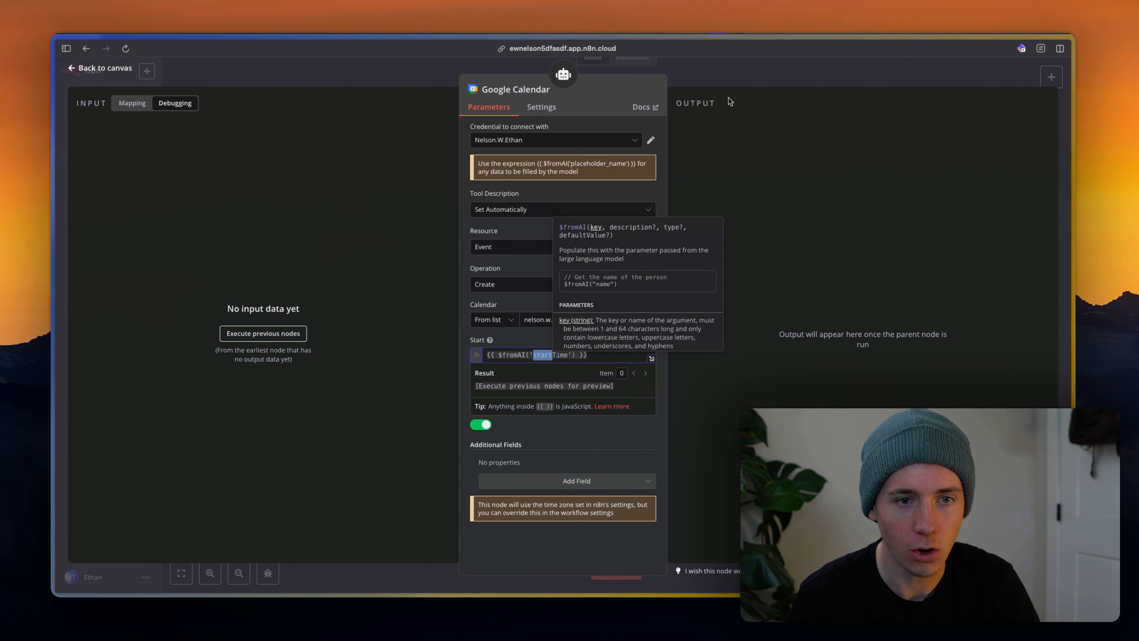
pyautogui.press('Escape')
# Point the delete-event tool at the account's own calendar.
pyautogui.doubleClick(716, 412)
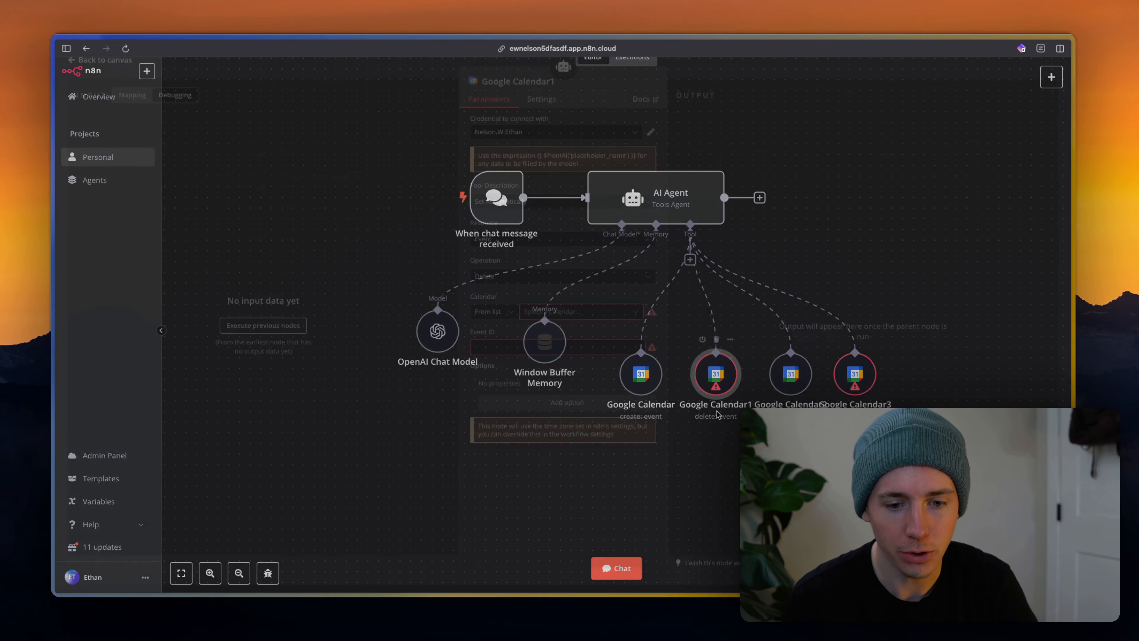
pyautogui.click(543, 320)
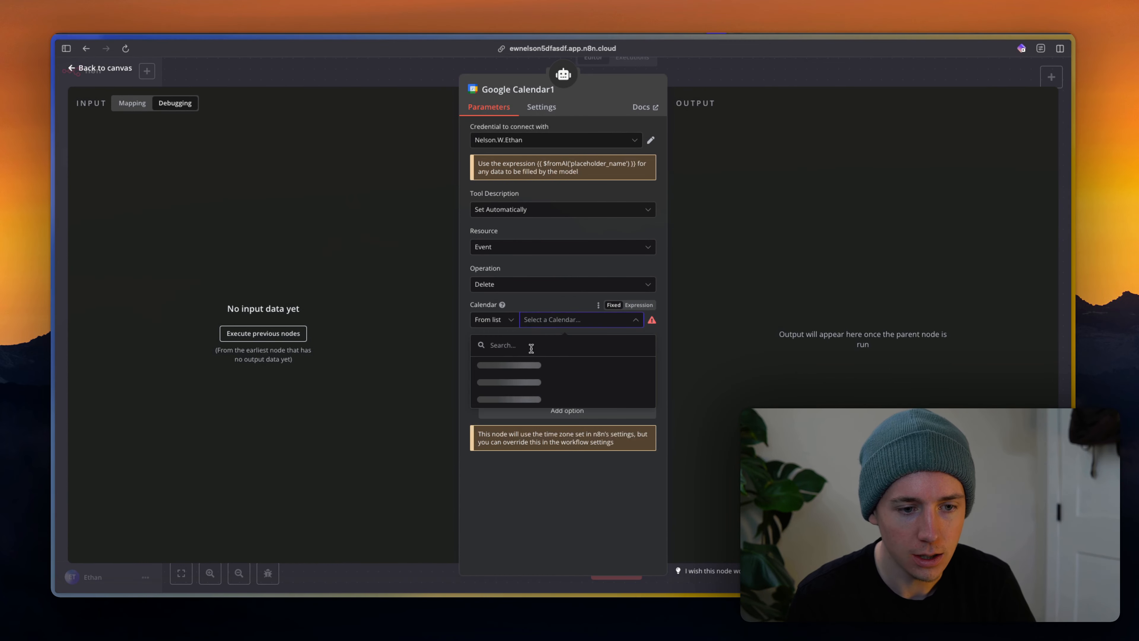
pyautogui.click(516, 364)
pyautogui.click(541, 319)
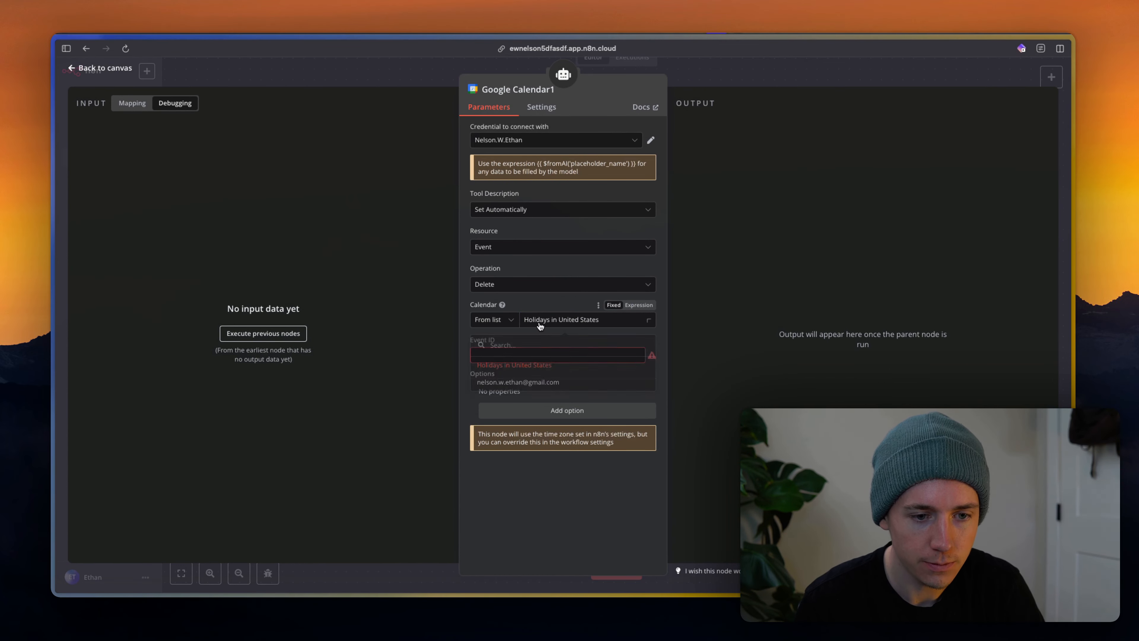
pyautogui.click(529, 381)
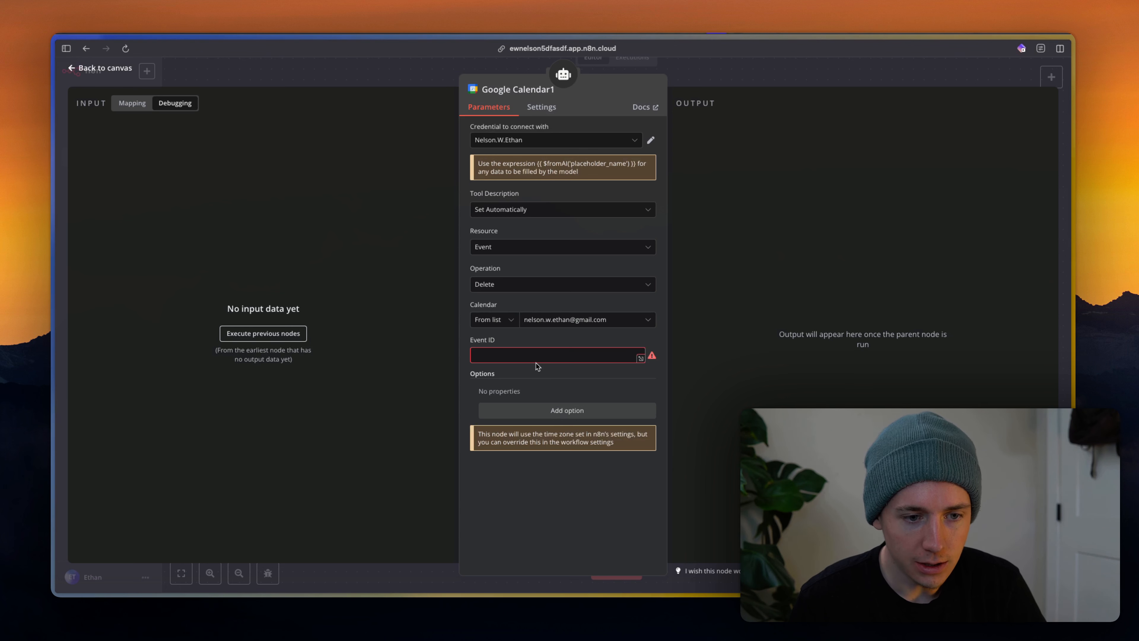
# Set the delete tool's Event ID to the expression {{ $fromAI('eventId') }} and close it.
pyautogui.click(639, 340)
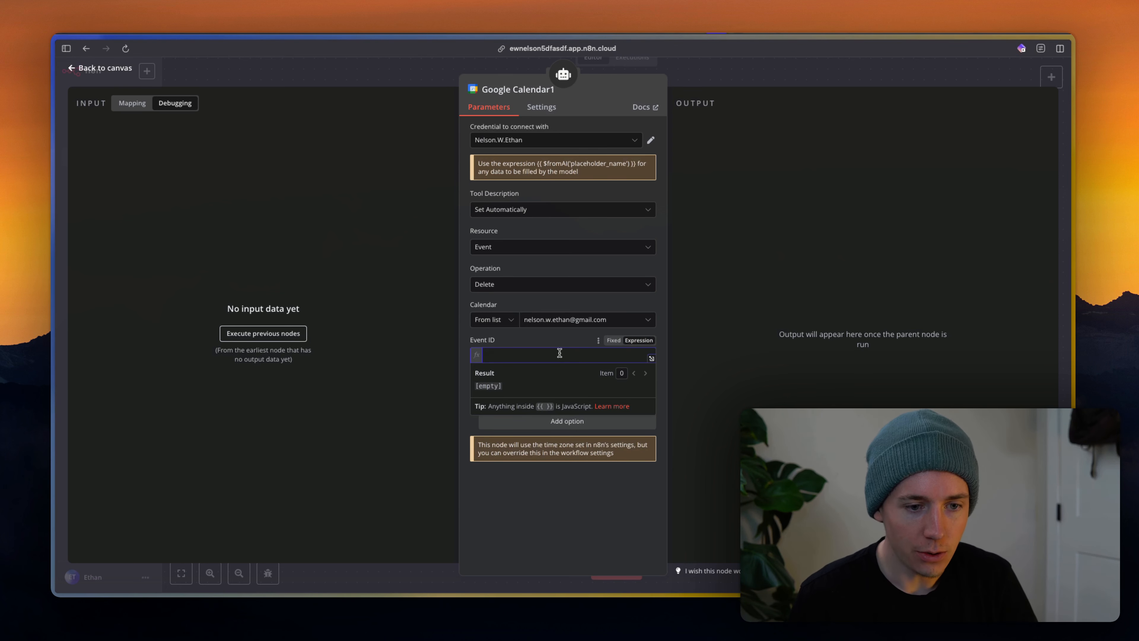
pyautogui.write('{{')
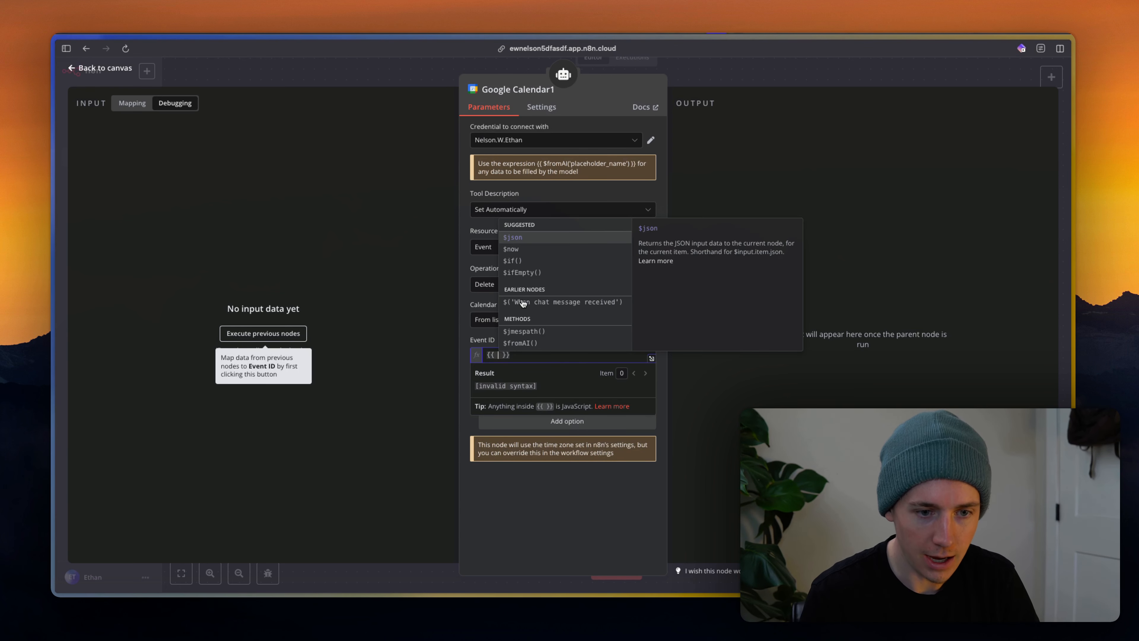
pyautogui.click(515, 340)
pyautogui.write("'eventId")
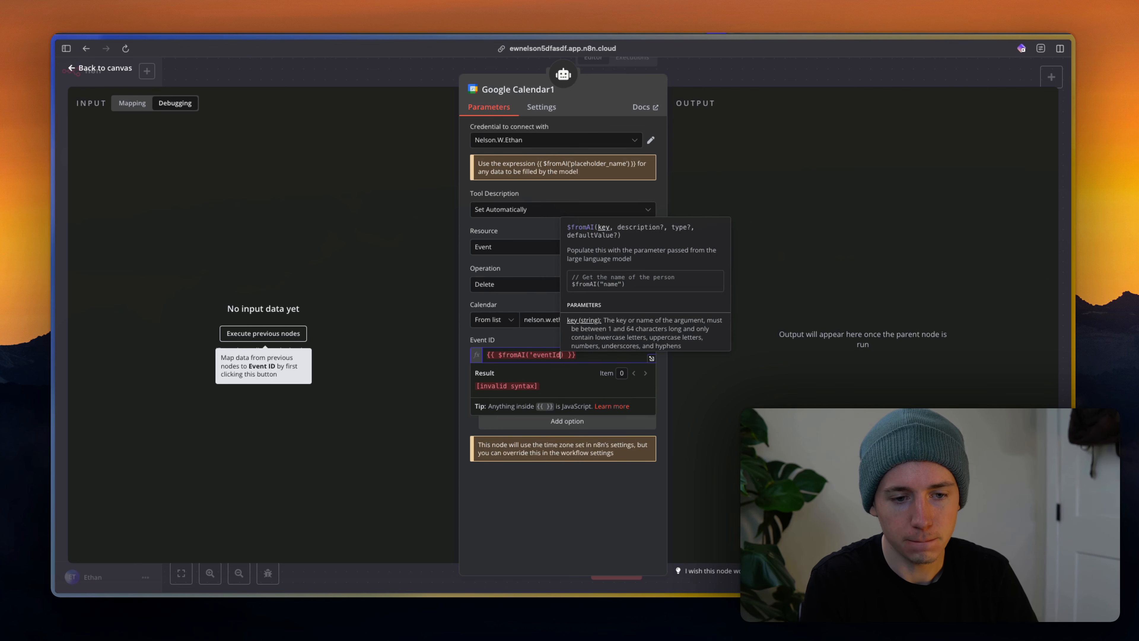
pyautogui.write("'")
pyautogui.click(505, 327)
pyautogui.click(742, 362)
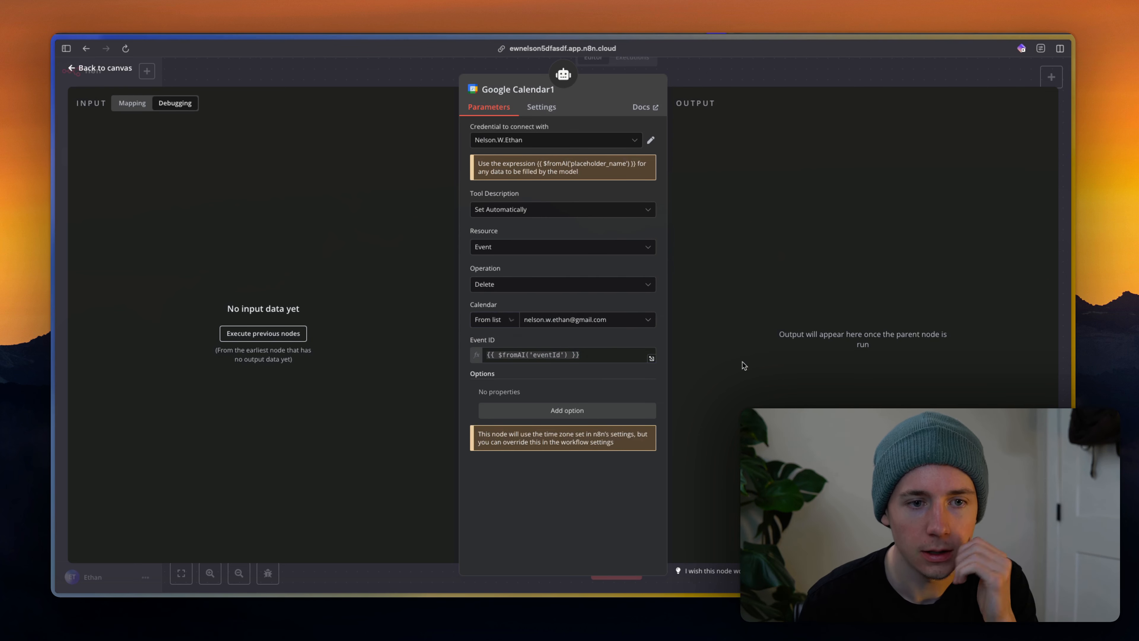
pyautogui.click(754, 68)
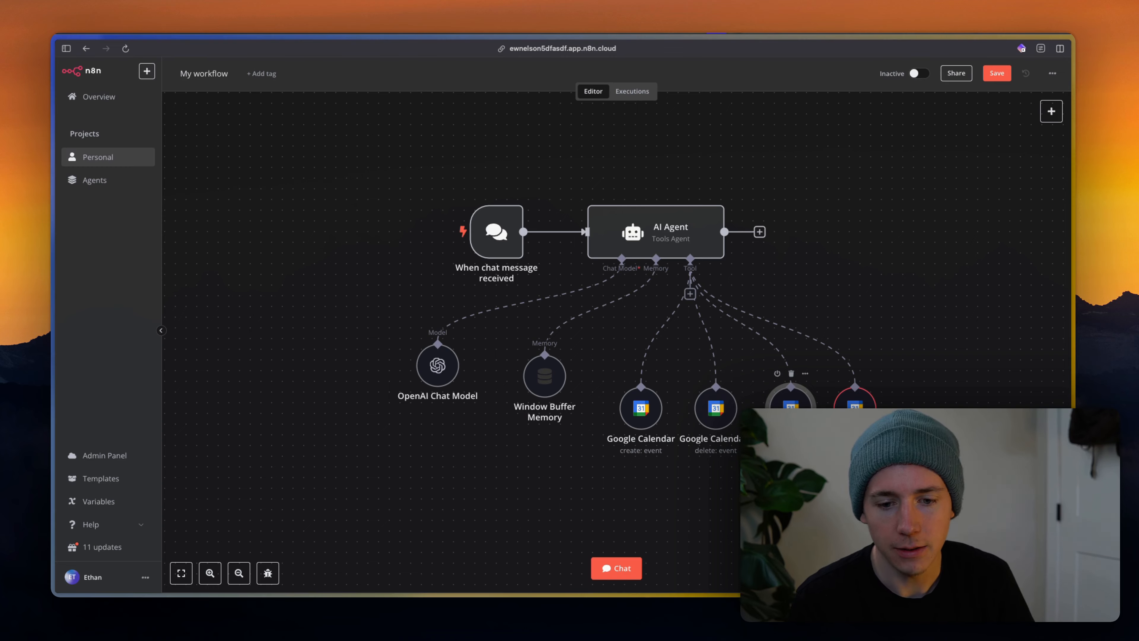
pyautogui.doubleClick(790, 374)
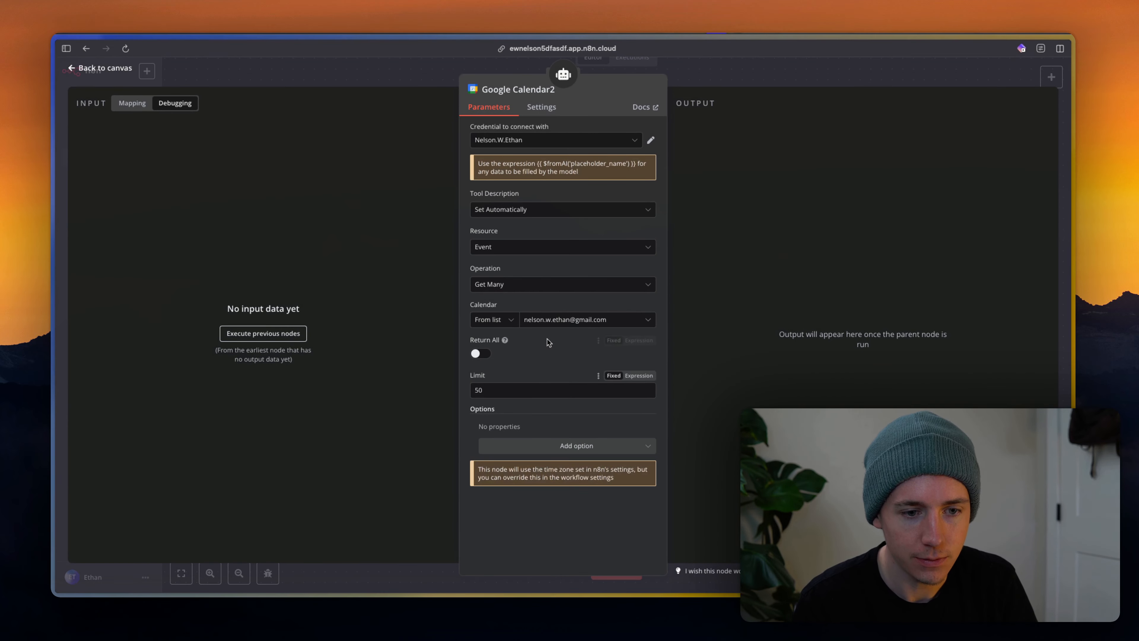
pyautogui.click(549, 444)
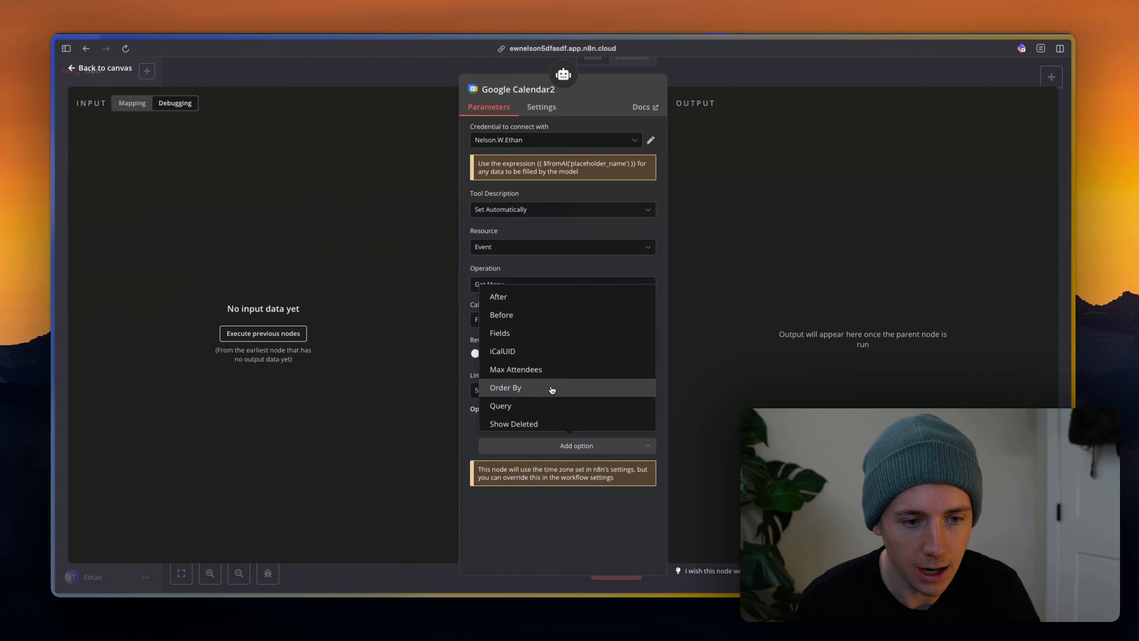
pyautogui.scroll(-3, 552, 389)
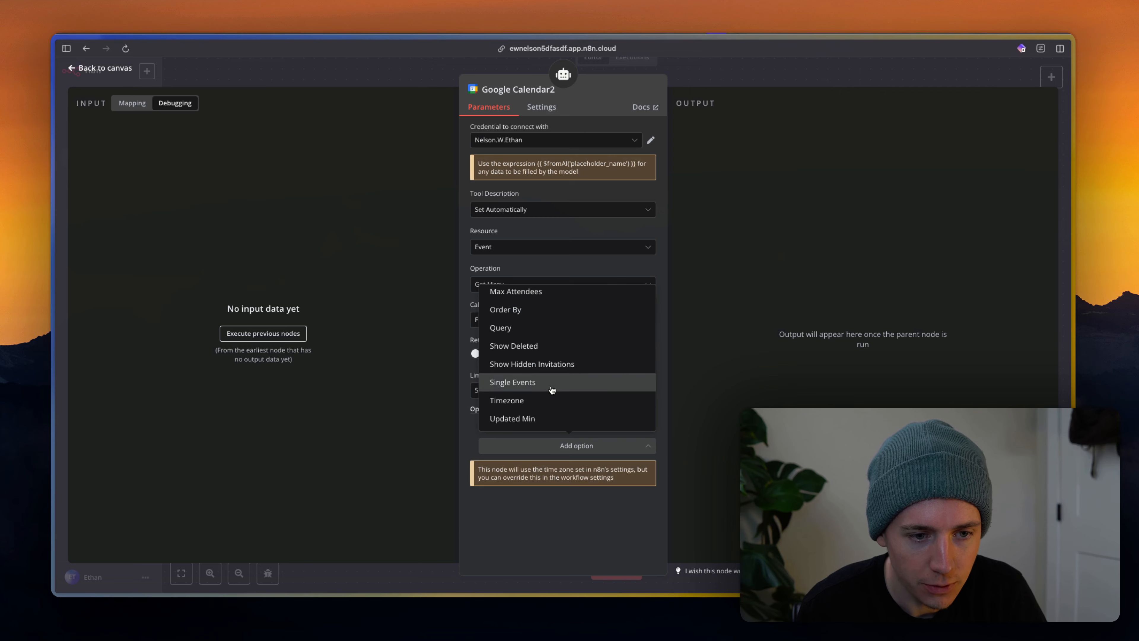
pyautogui.scroll(3, 551, 388)
pyautogui.click(795, 244)
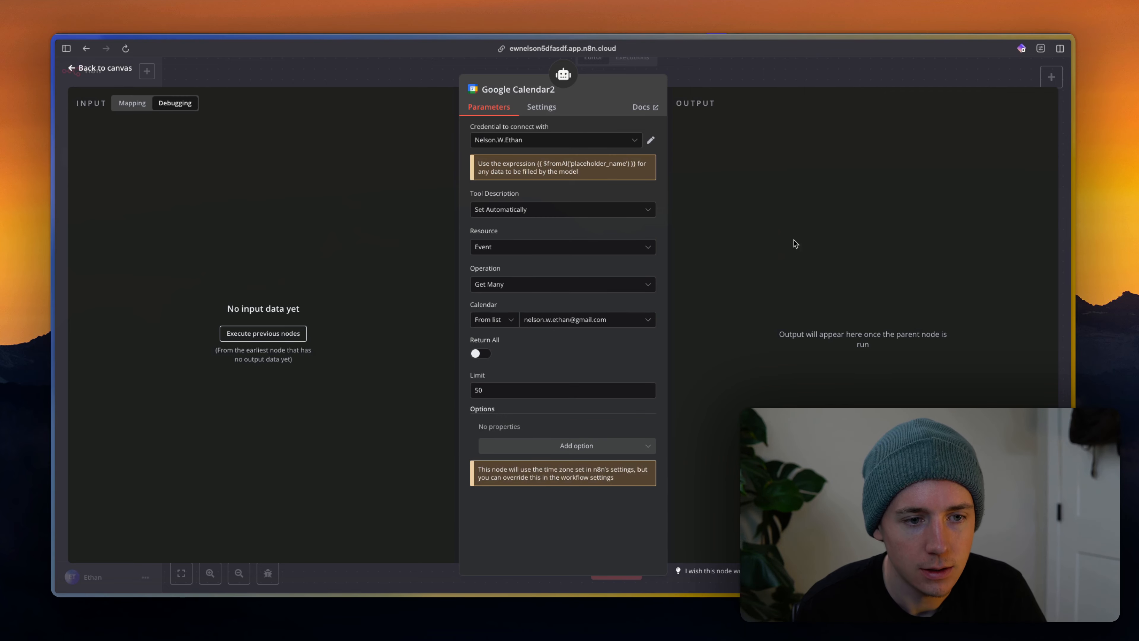
# Open the update-event tool and choose the account's own calendar.
pyautogui.doubleClick(855, 409)
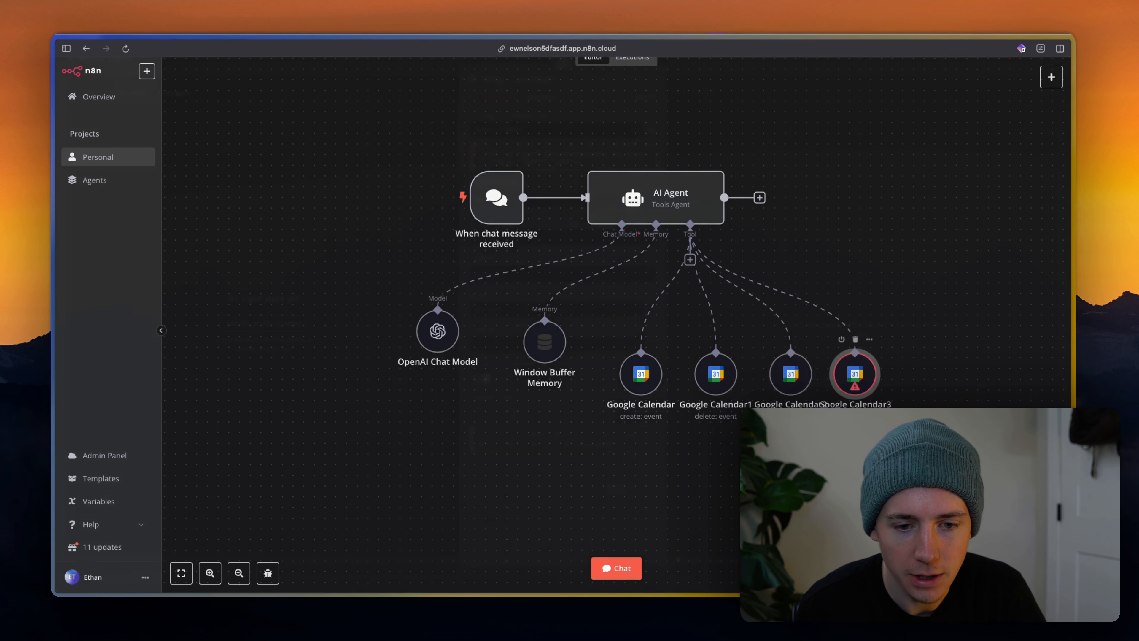
pyautogui.click(582, 323)
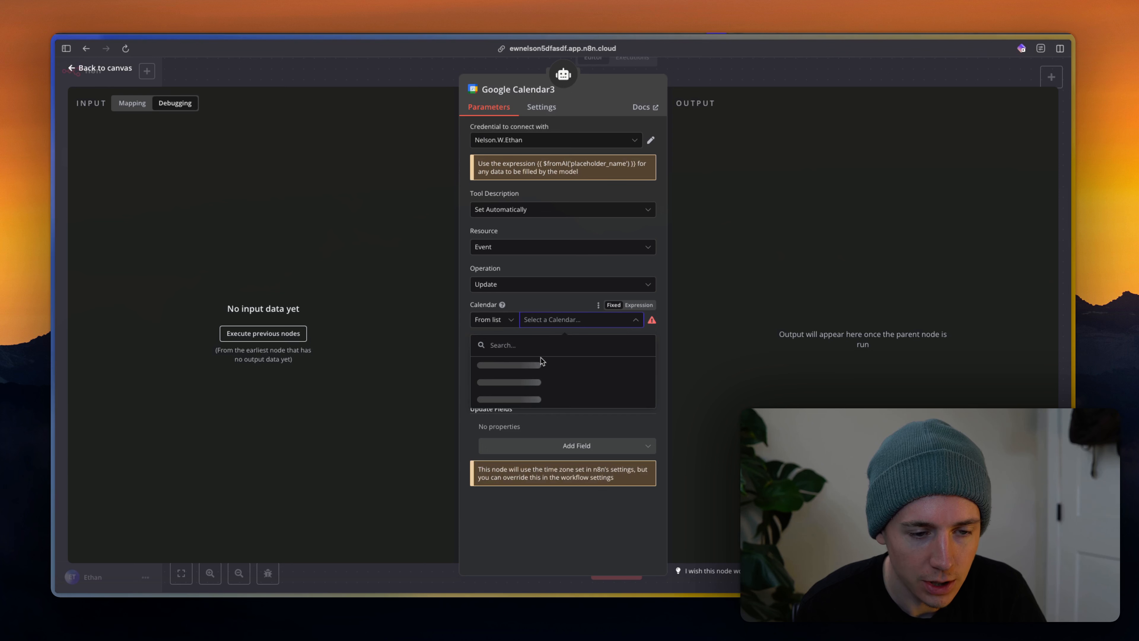
pyautogui.click(518, 381)
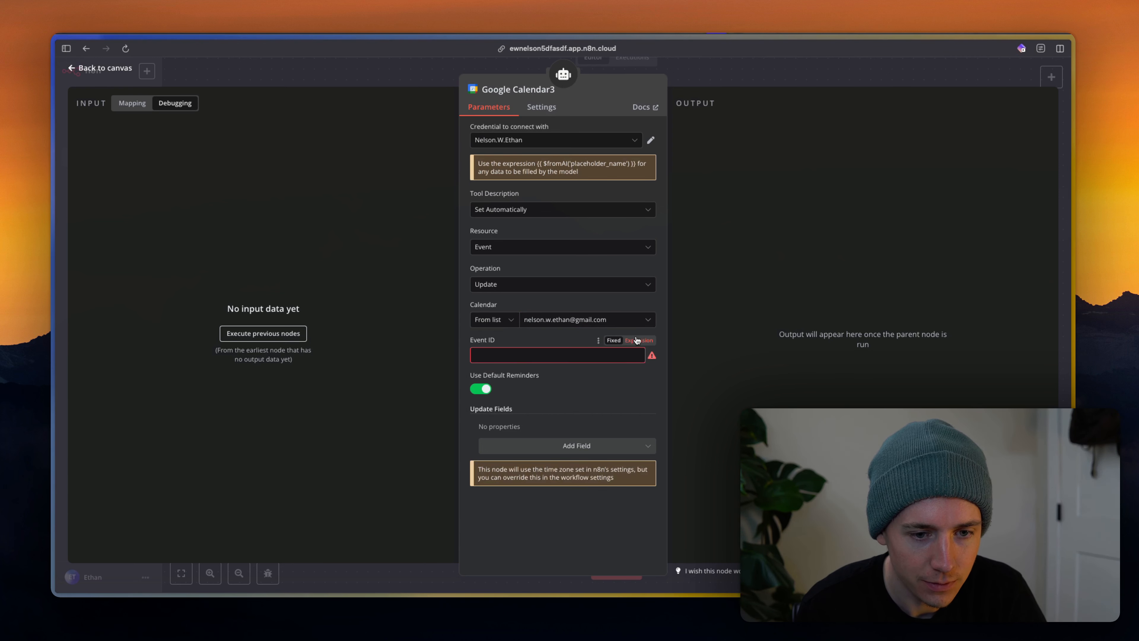
# Set the update tool's Event ID to the expression {{ $fromAI('EventId') }}, replacing a wrong first attempt.
pyautogui.click(639, 341)
pyautogui.write('{{')
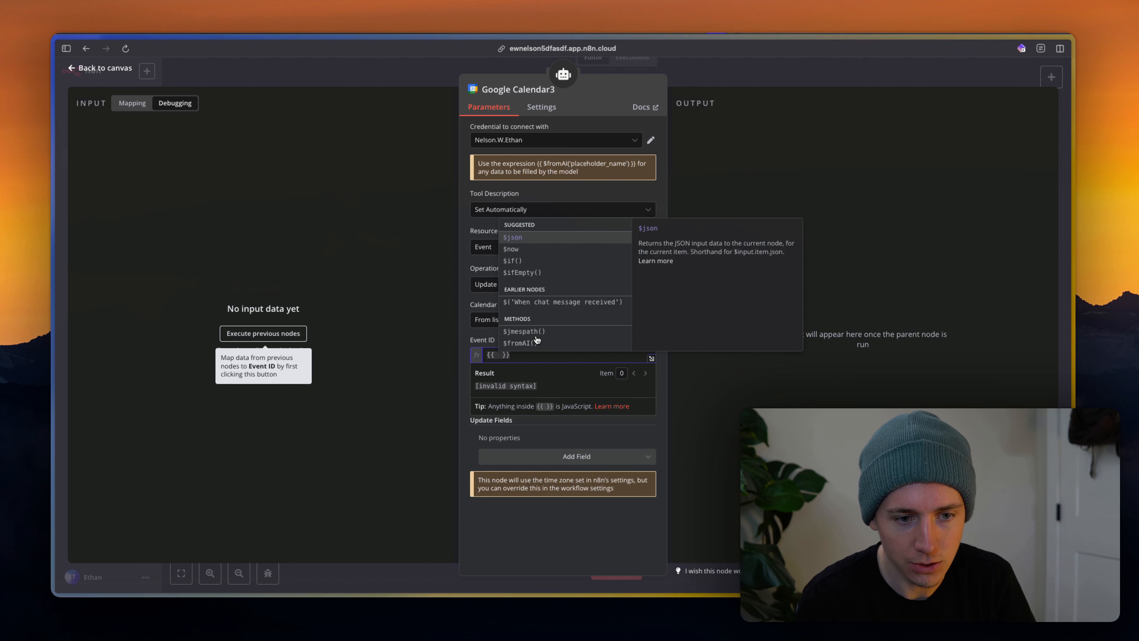
pyautogui.click(535, 337)
pyautogui.click(549, 354)
pyautogui.press('super+BackSpace')
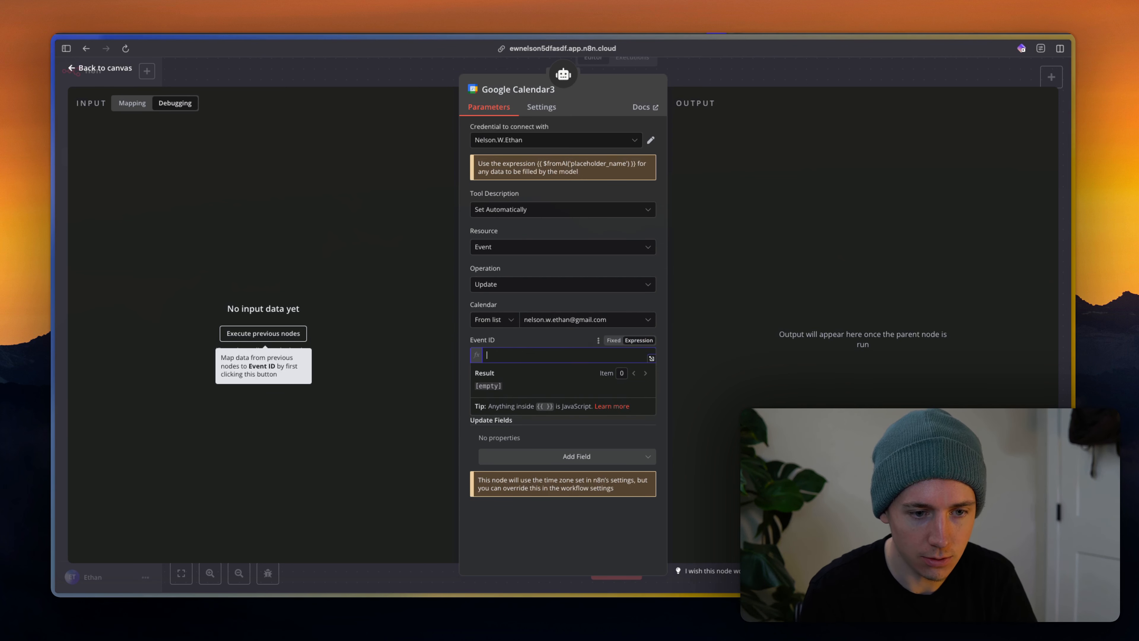
pyautogui.write('{{')
pyautogui.click(519, 343)
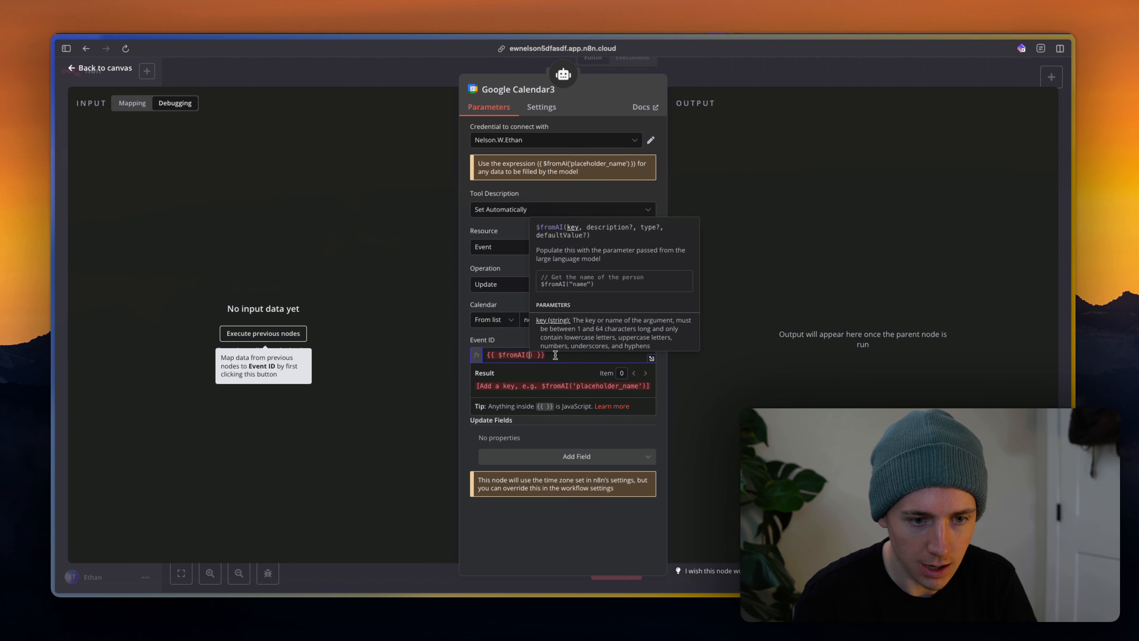
pyautogui.write("'Ev")
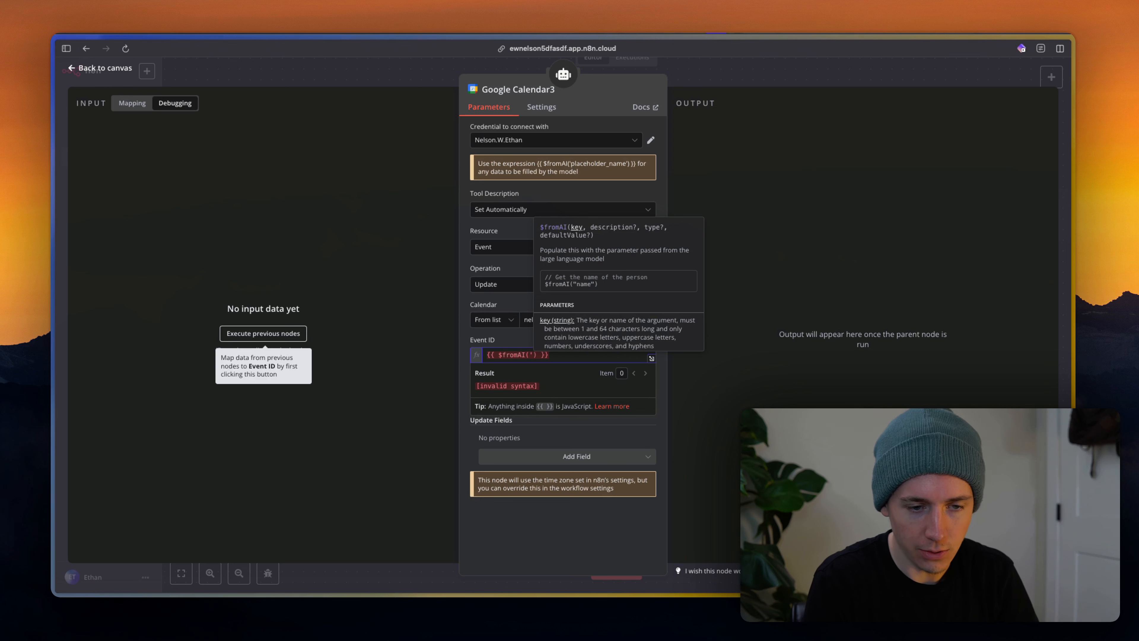
pyautogui.write("entId'")
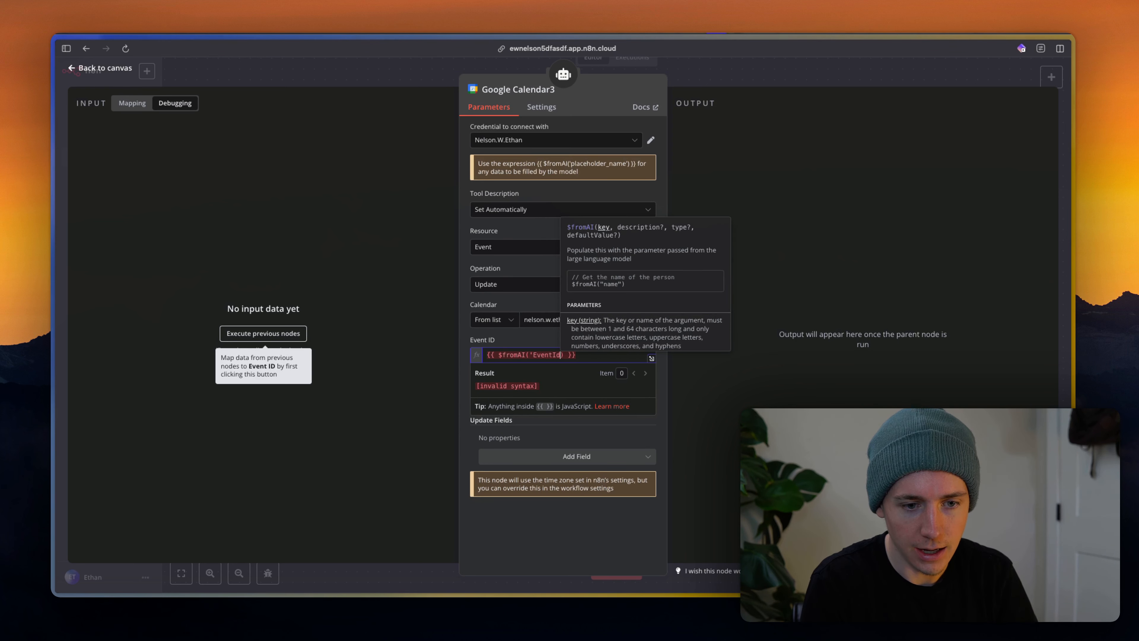
pyautogui.click(544, 337)
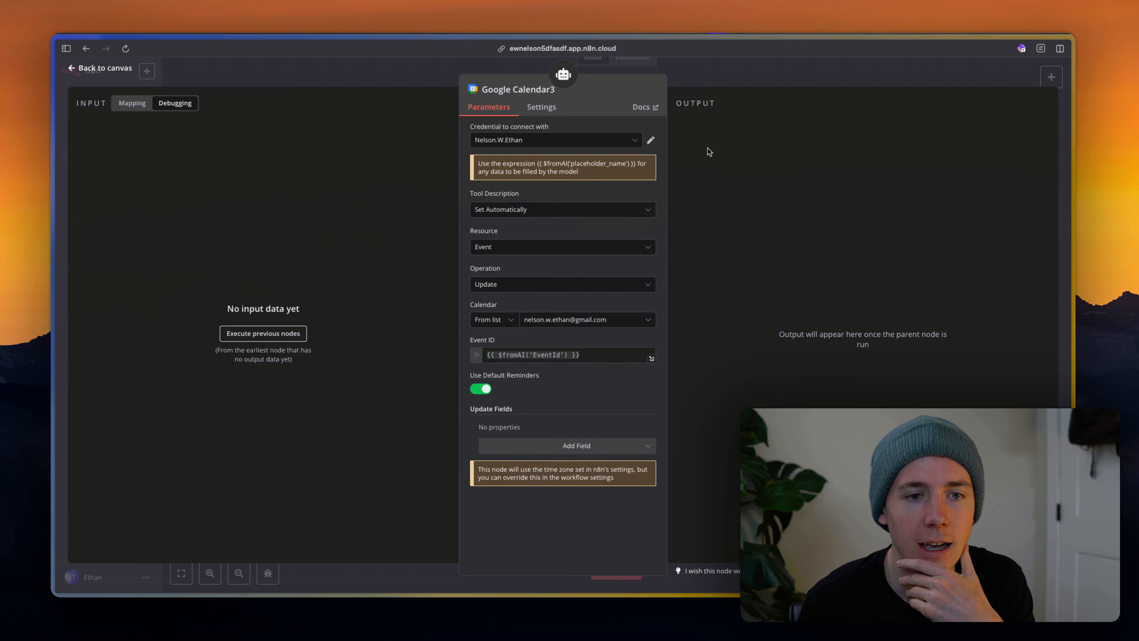
# Add a Start update field set to {{ $fromAI('updatedStartTime') }}, discarding an accidental Attendees field.
pyautogui.click(526, 453)
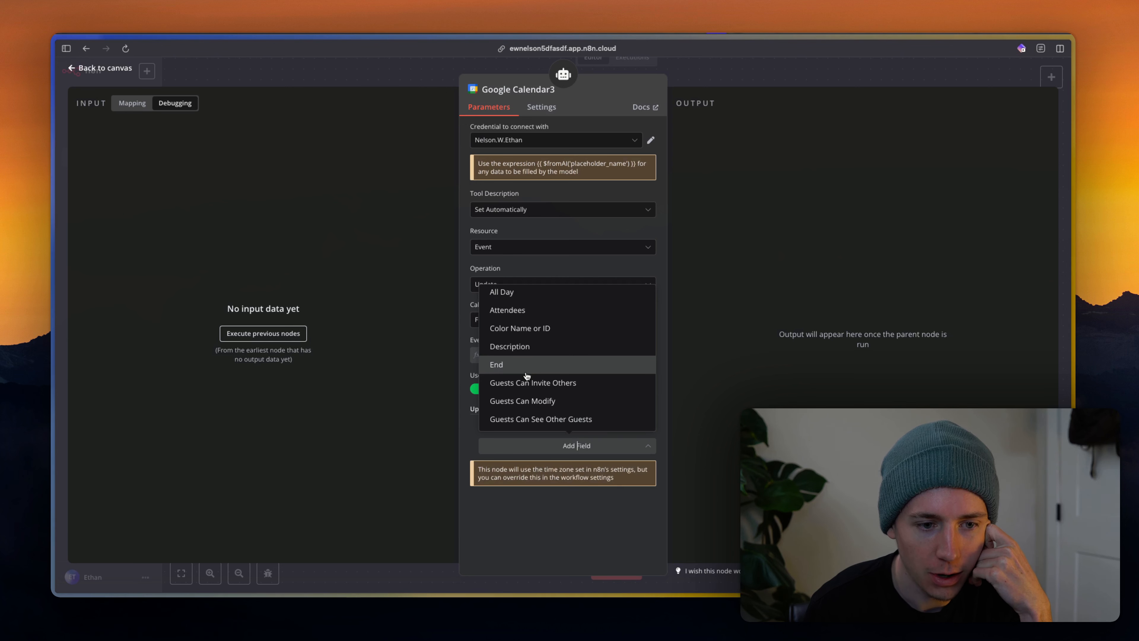
pyautogui.click(521, 317)
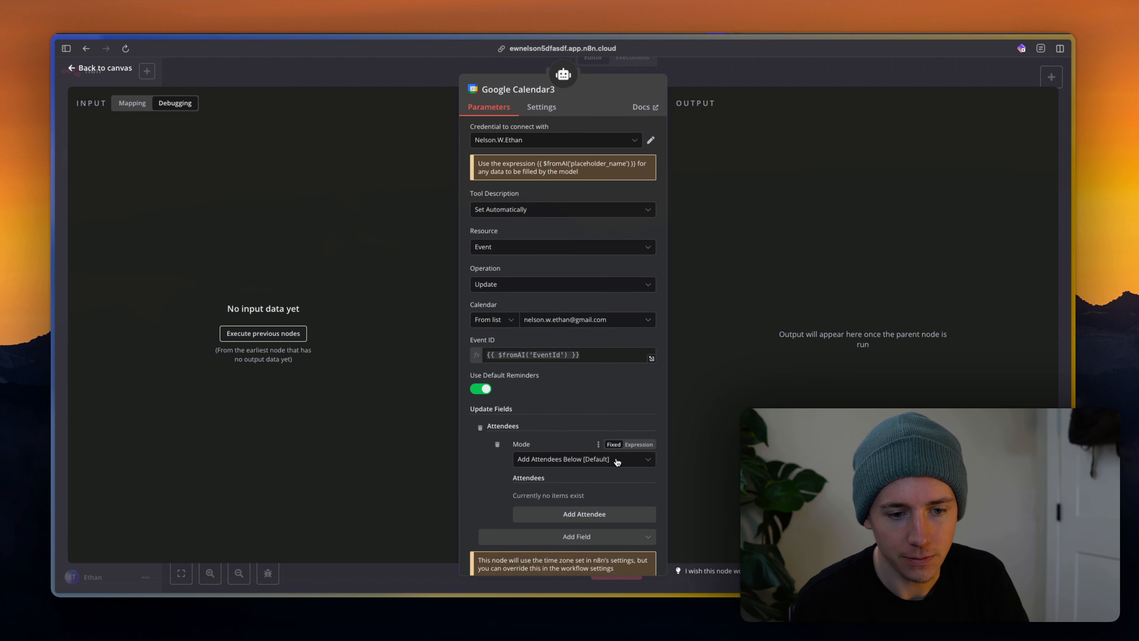
pyautogui.click(479, 429)
pyautogui.click(543, 444)
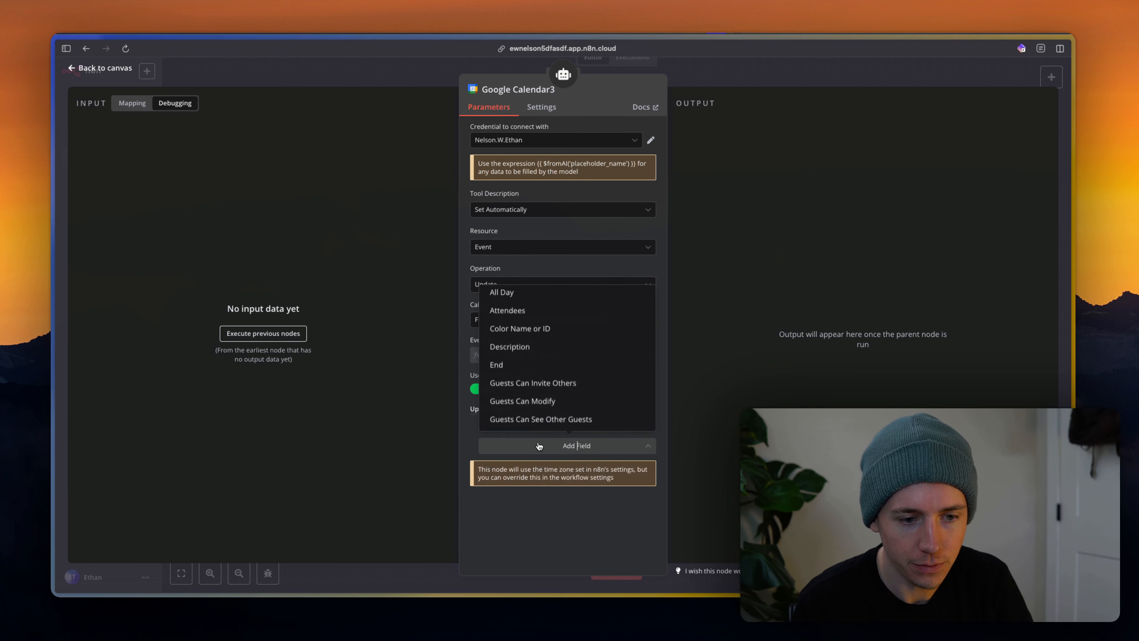
pyautogui.scroll(-5, 529, 309)
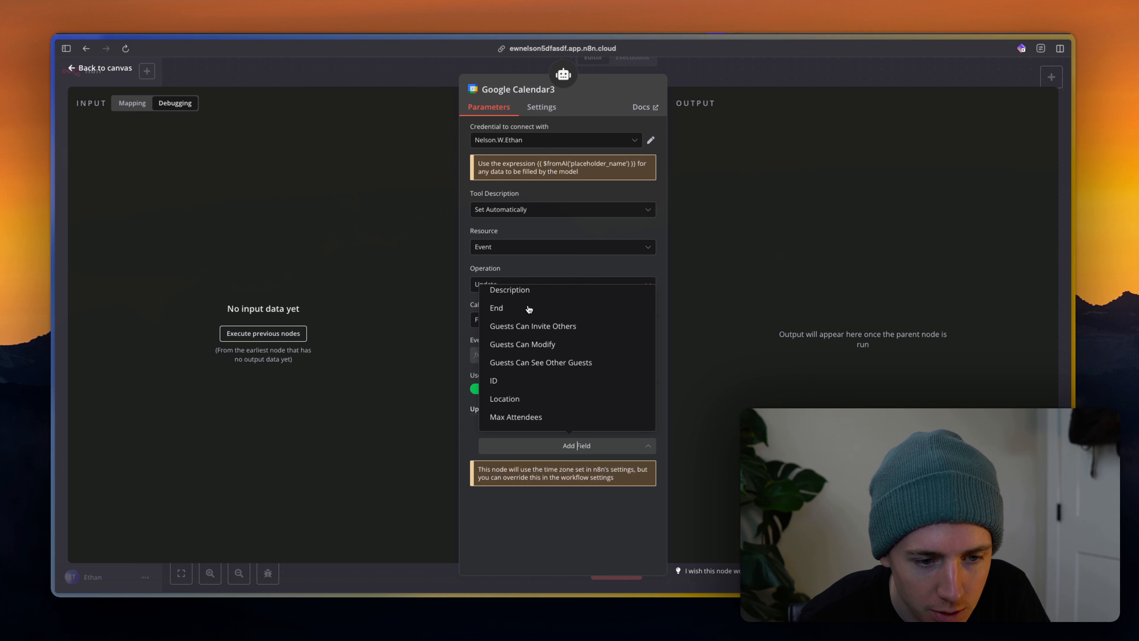
pyautogui.scroll(-2, 529, 309)
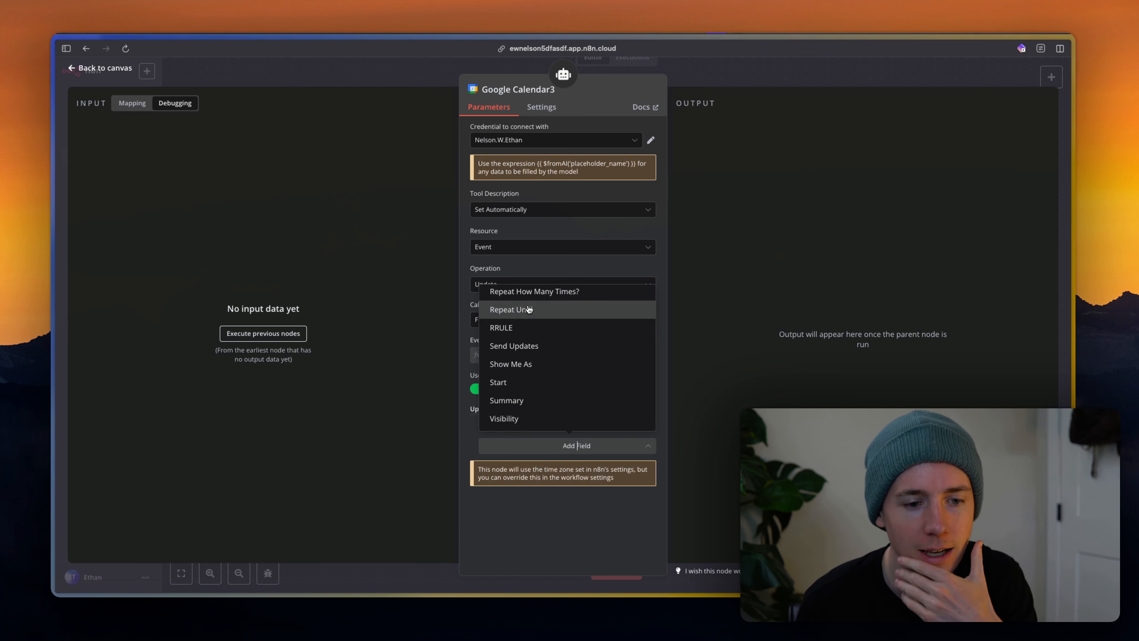
pyautogui.click(525, 389)
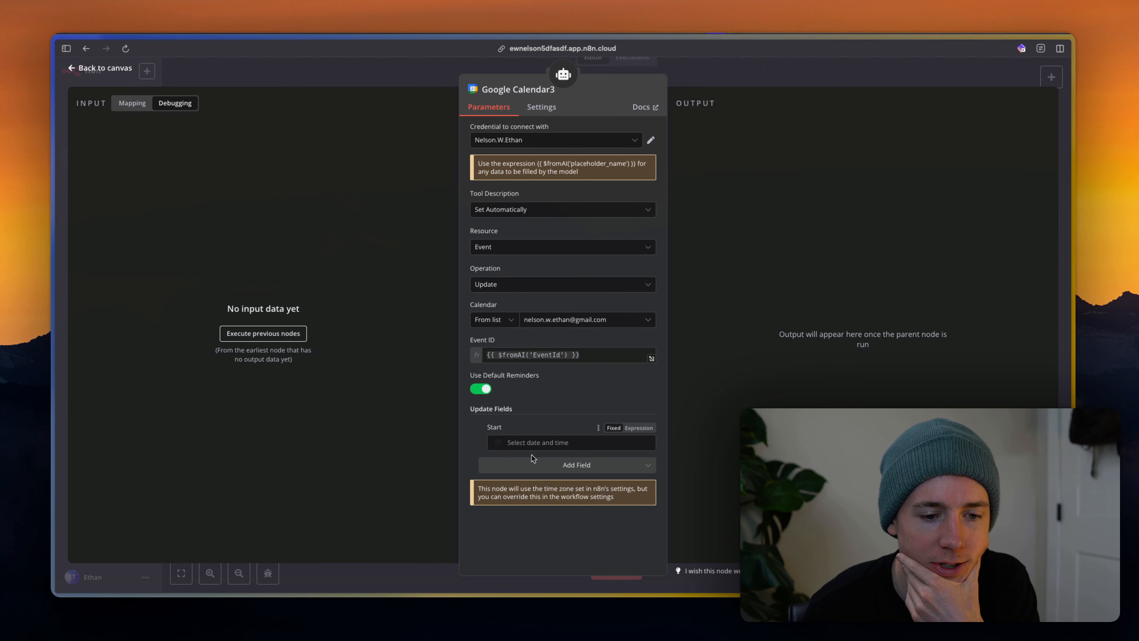
pyautogui.click(639, 428)
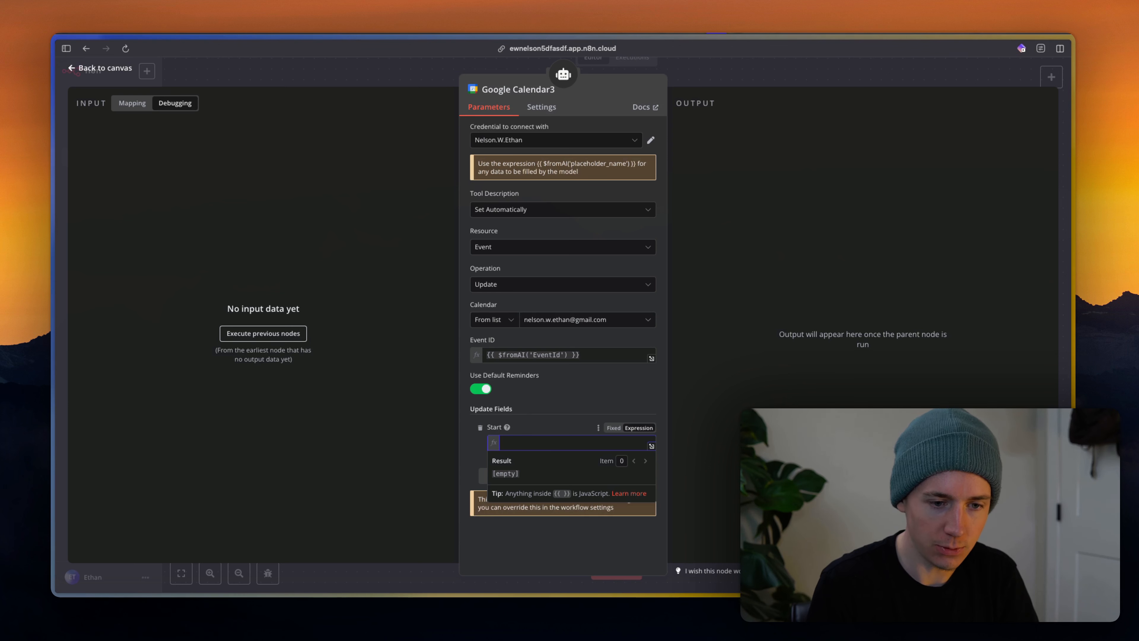
pyautogui.write('{{')
pyautogui.click(540, 430)
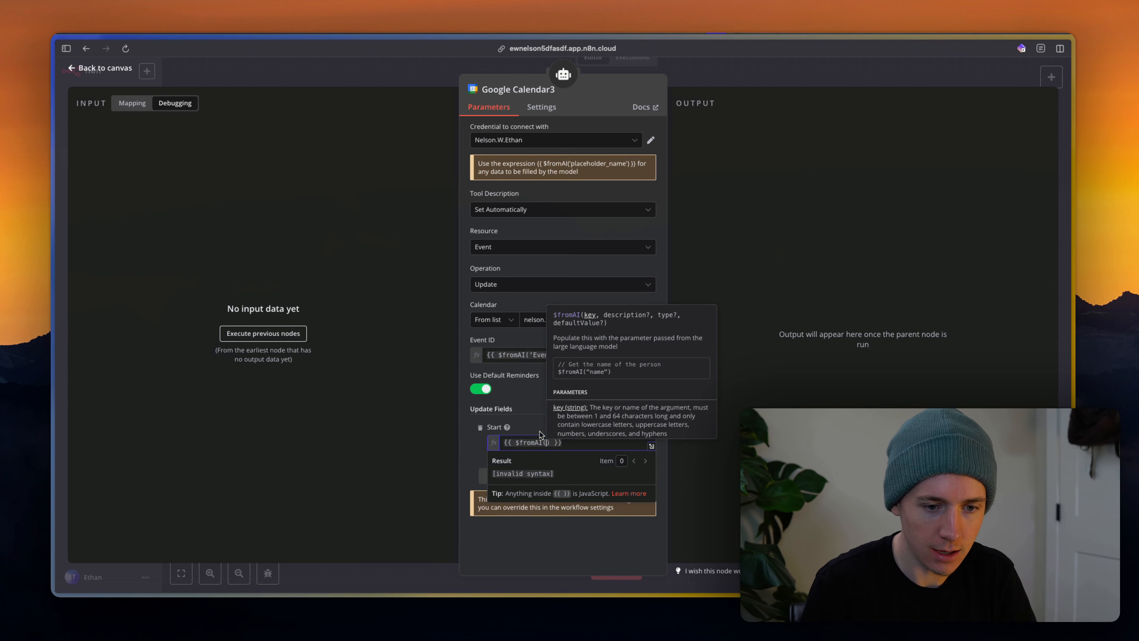
pyautogui.write("'updatedStartTime'")
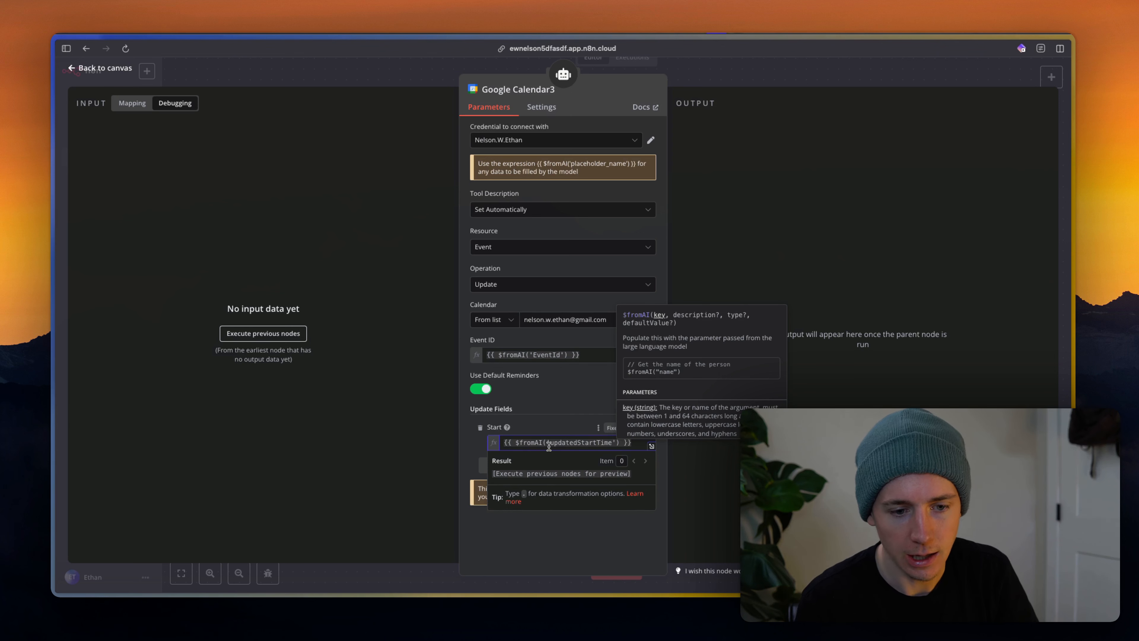
pyautogui.click(539, 426)
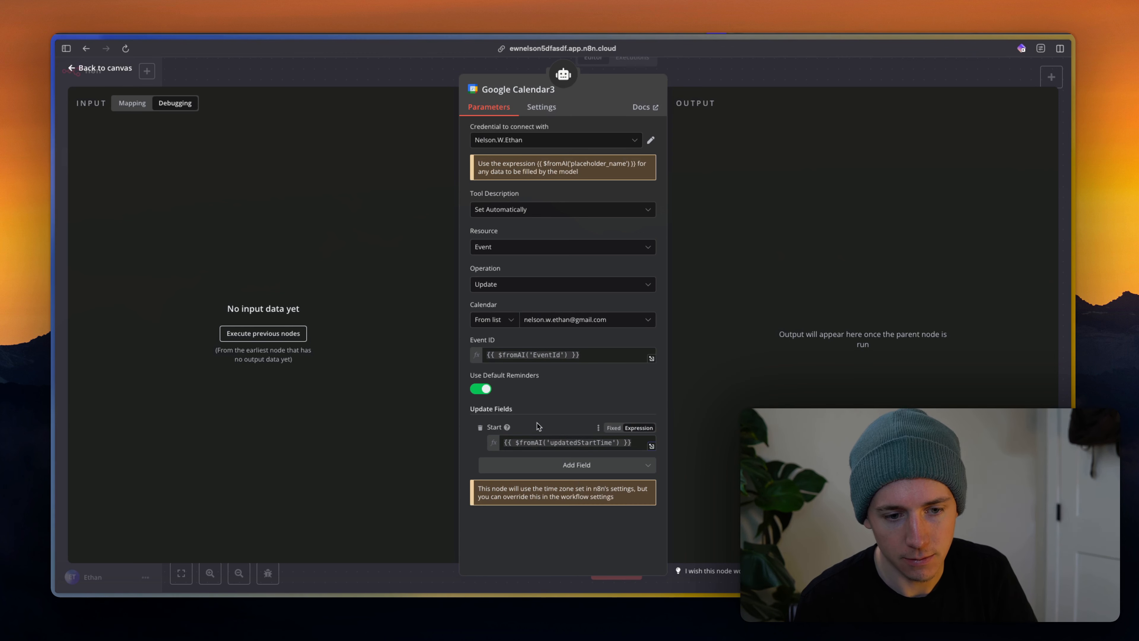
# Add a Summary update field set to the expression $fromAI('updatedSummary').
pyautogui.click(543, 471)
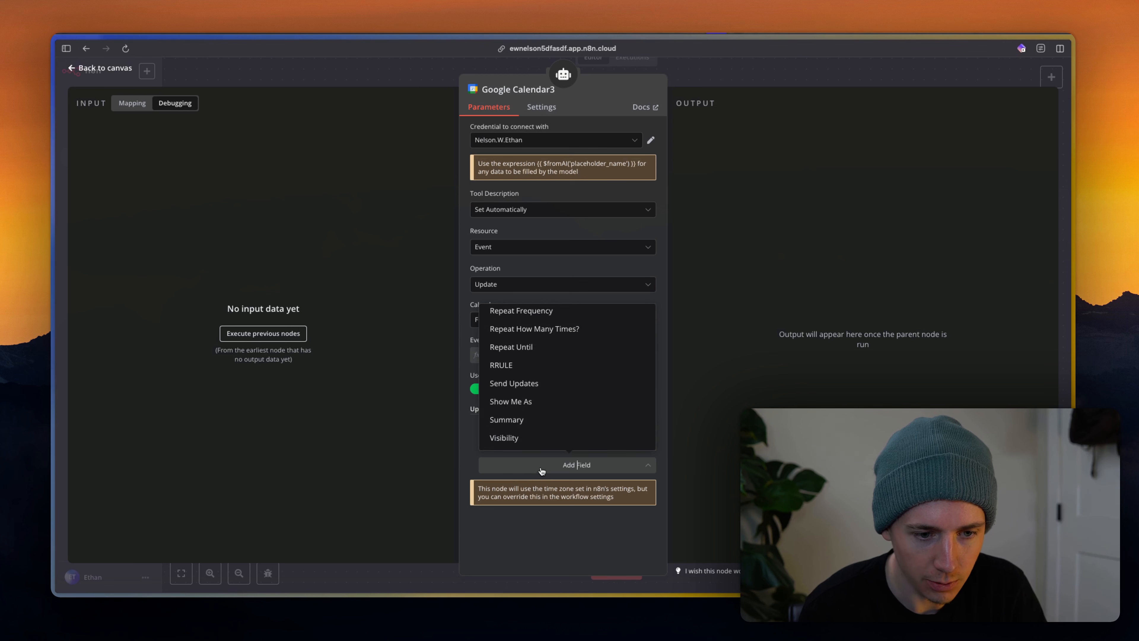
pyautogui.click(519, 420)
pyautogui.click(628, 463)
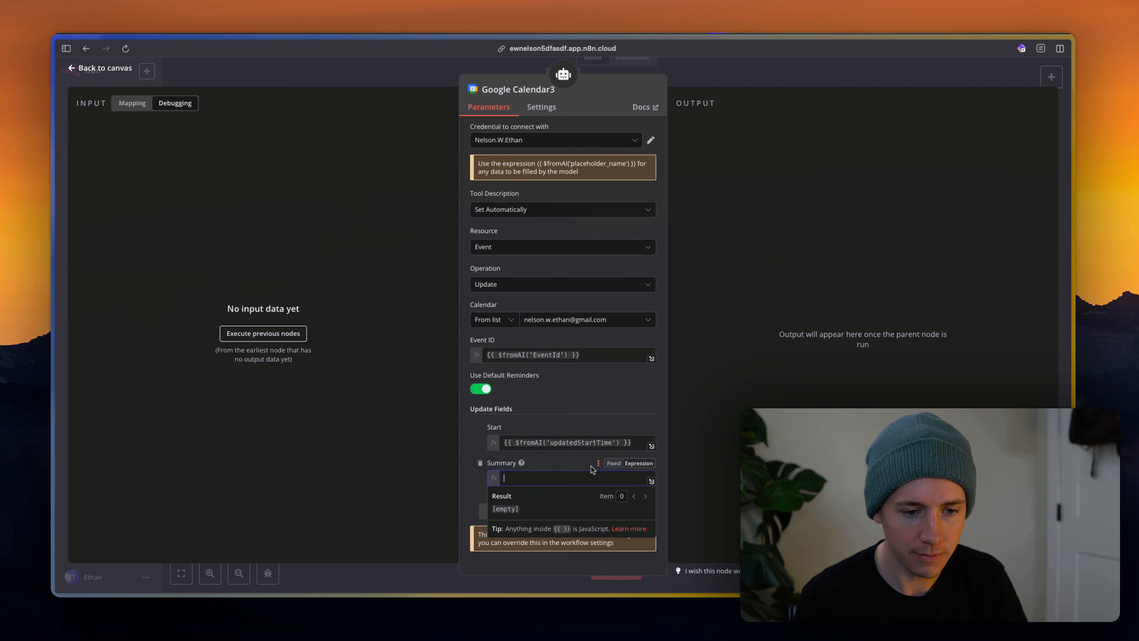
pyautogui.write('{{from')
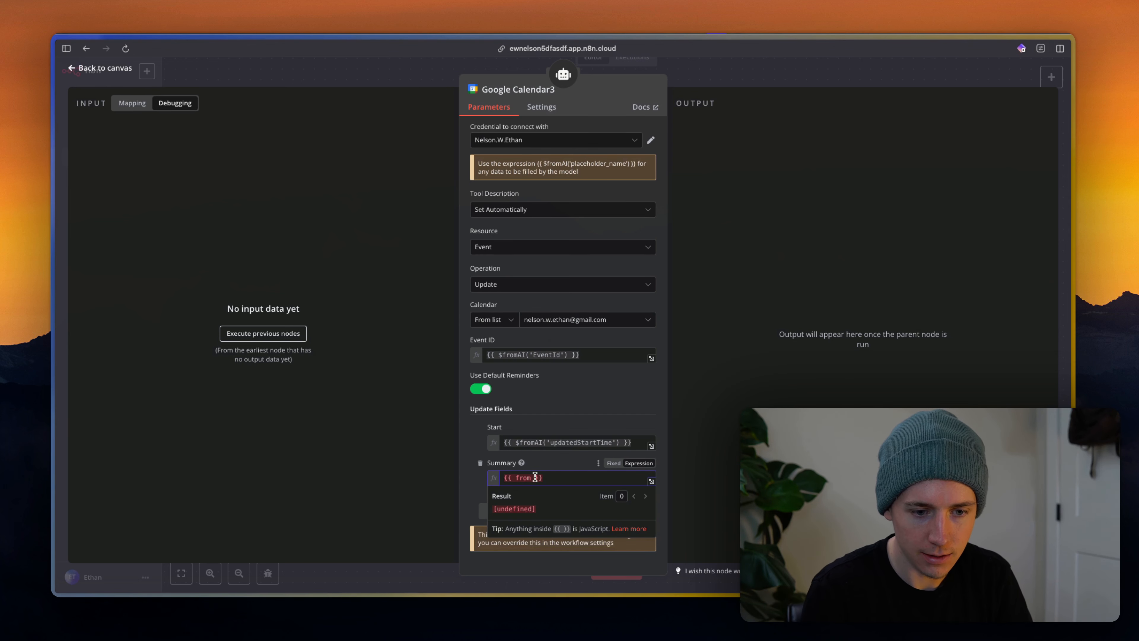
pyautogui.press('BackSpace')
pyautogui.write('$')
pyautogui.click(541, 467)
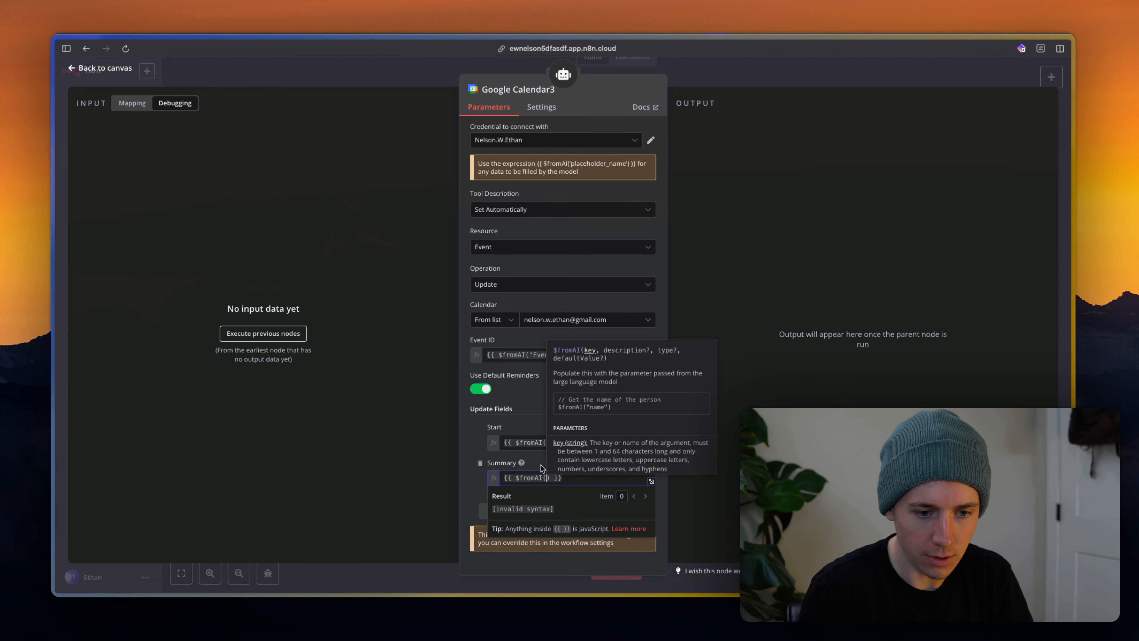
pyautogui.write("'updatedSy")
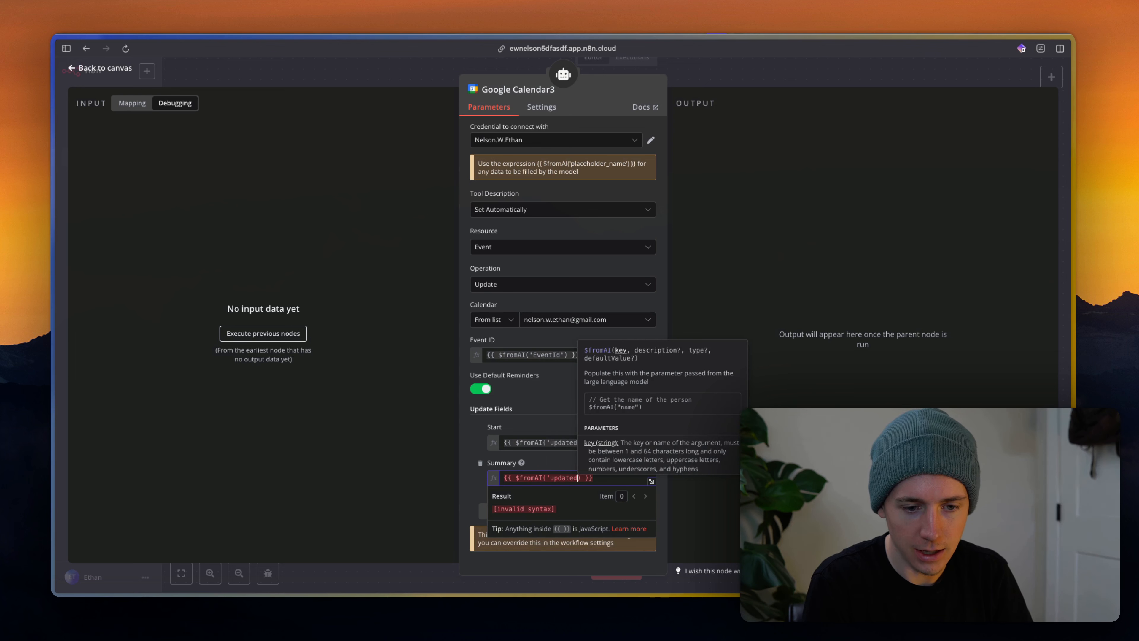
pyautogui.write("mmary'")
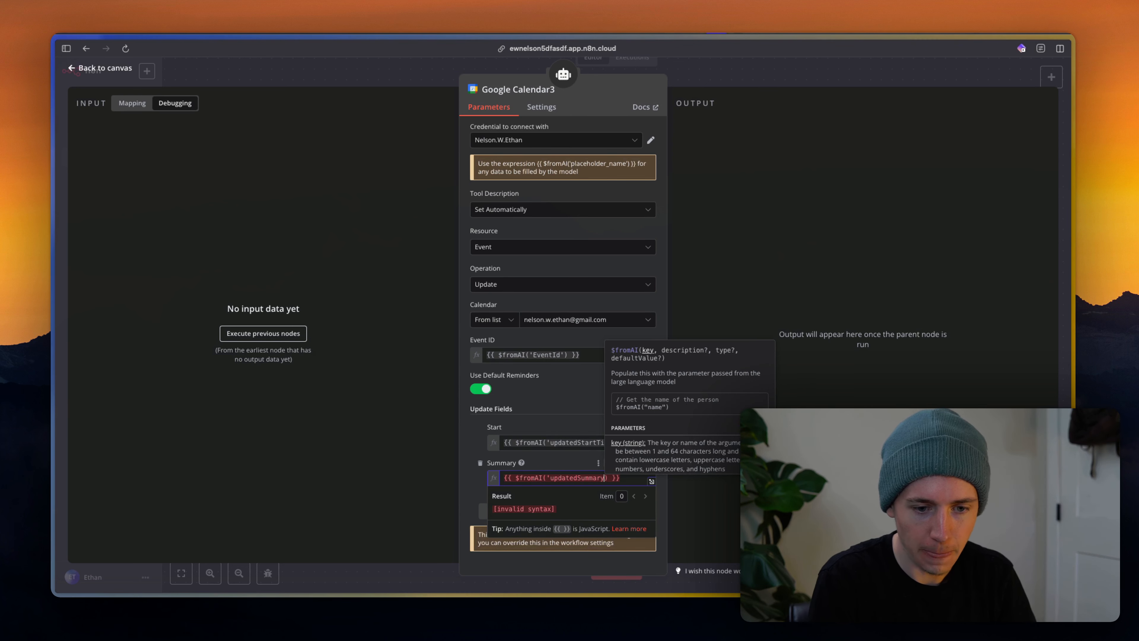
pyautogui.press('BackSpace')
pyautogui.write("'")
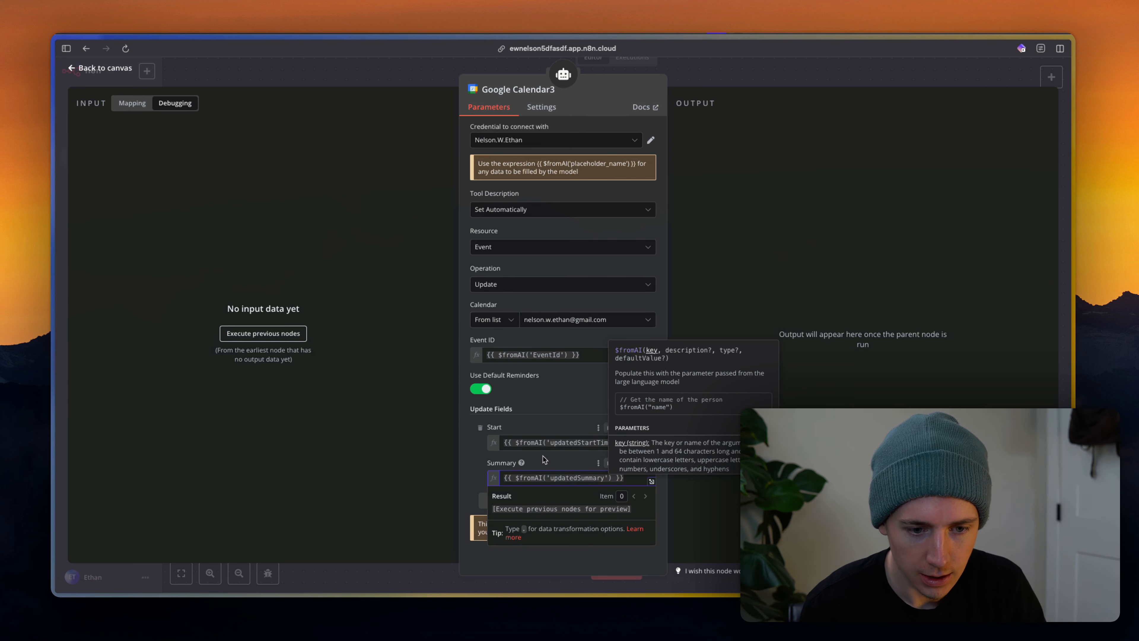
pyautogui.click(548, 456)
# Add an empty End field to the update tool.
pyautogui.click(542, 506)
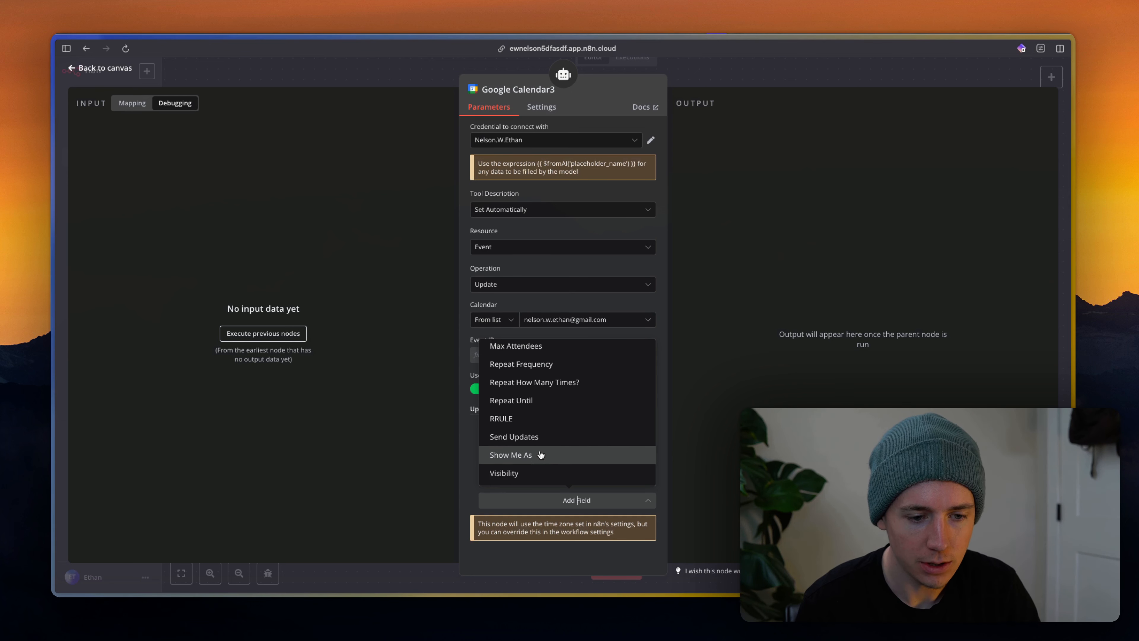
pyautogui.scroll(10, 523, 477)
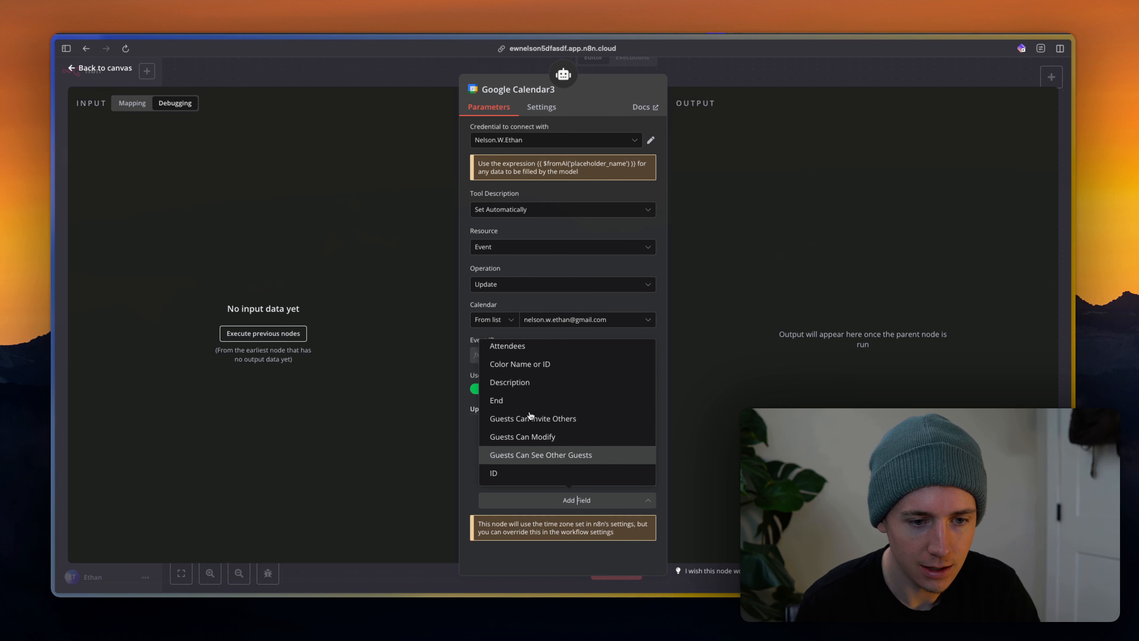
pyautogui.click(530, 423)
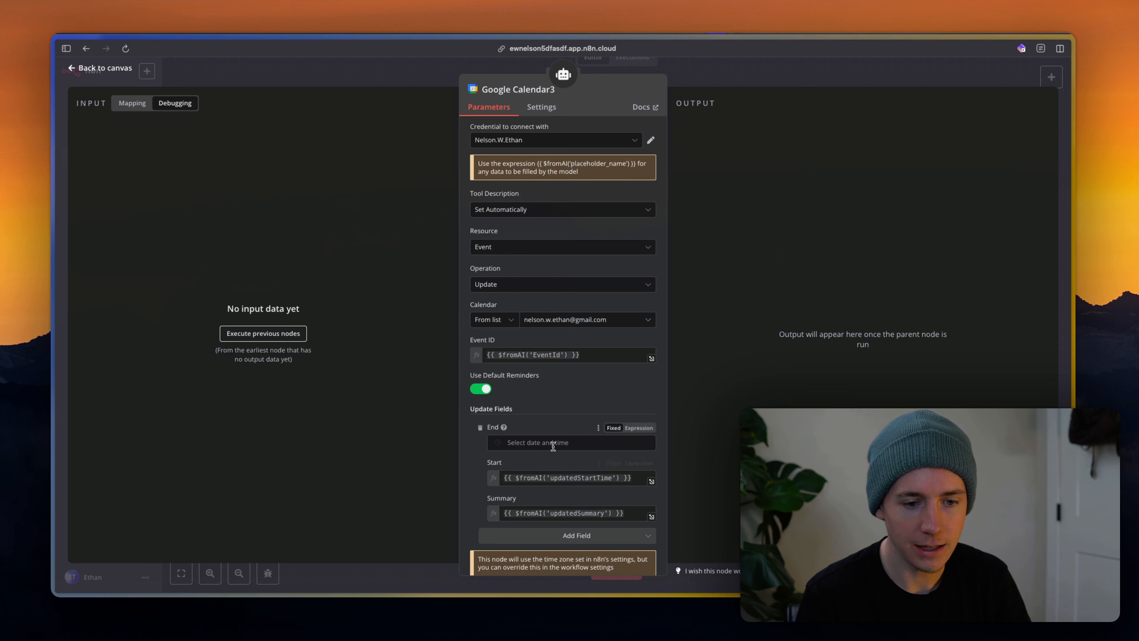
# Set the update tool's End to {{ $fromAI('updatedEndTime') }} and return to the workflow canvas.
pyautogui.click(637, 442)
pyautogui.click(638, 428)
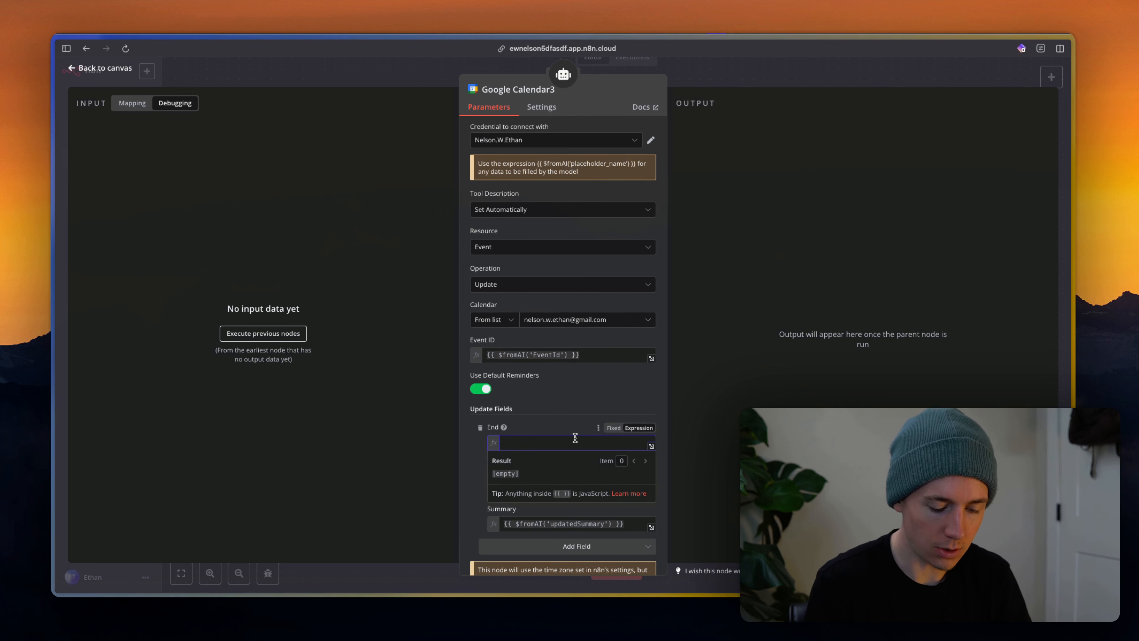
pyautogui.write('{{')
pyautogui.click(529, 432)
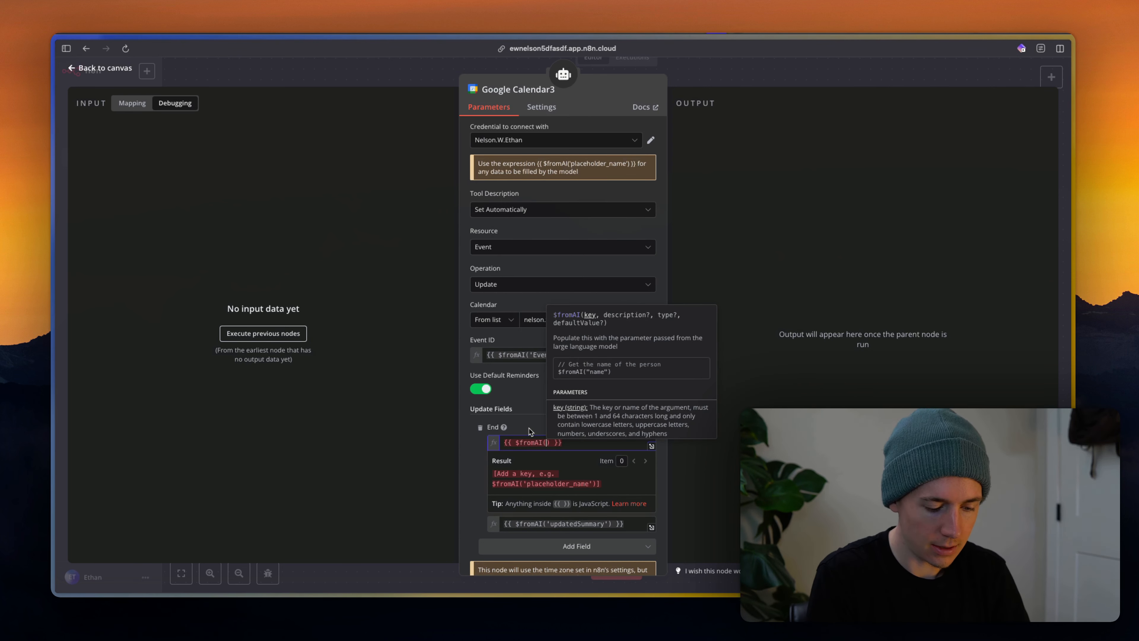
pyautogui.write("'updatedEndTime")
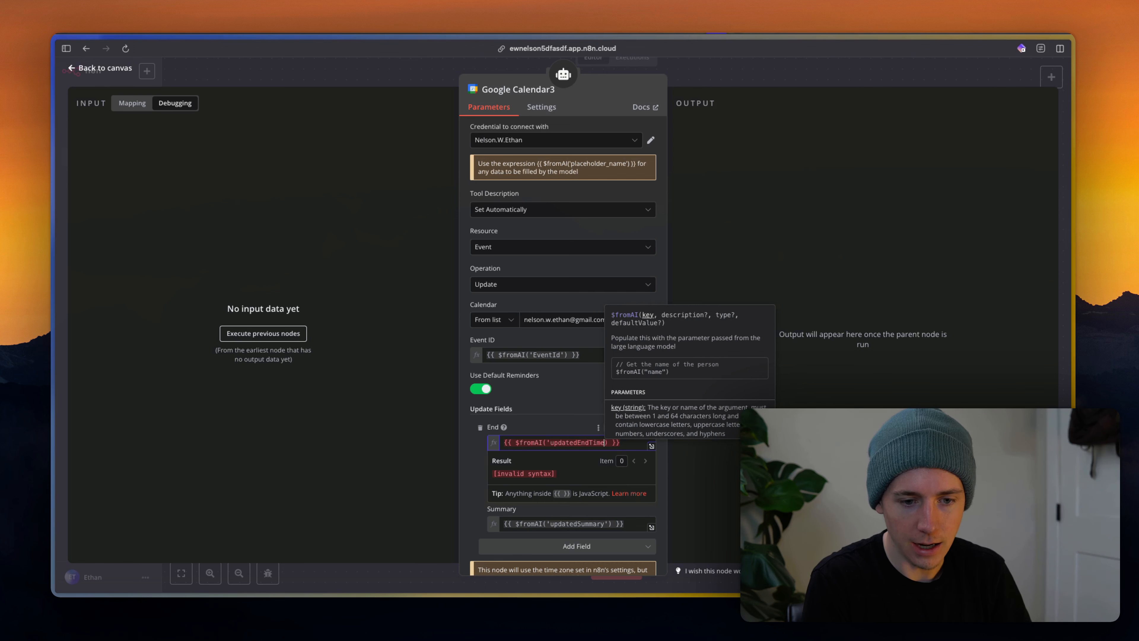
pyautogui.write("'")
pyautogui.click(528, 421)
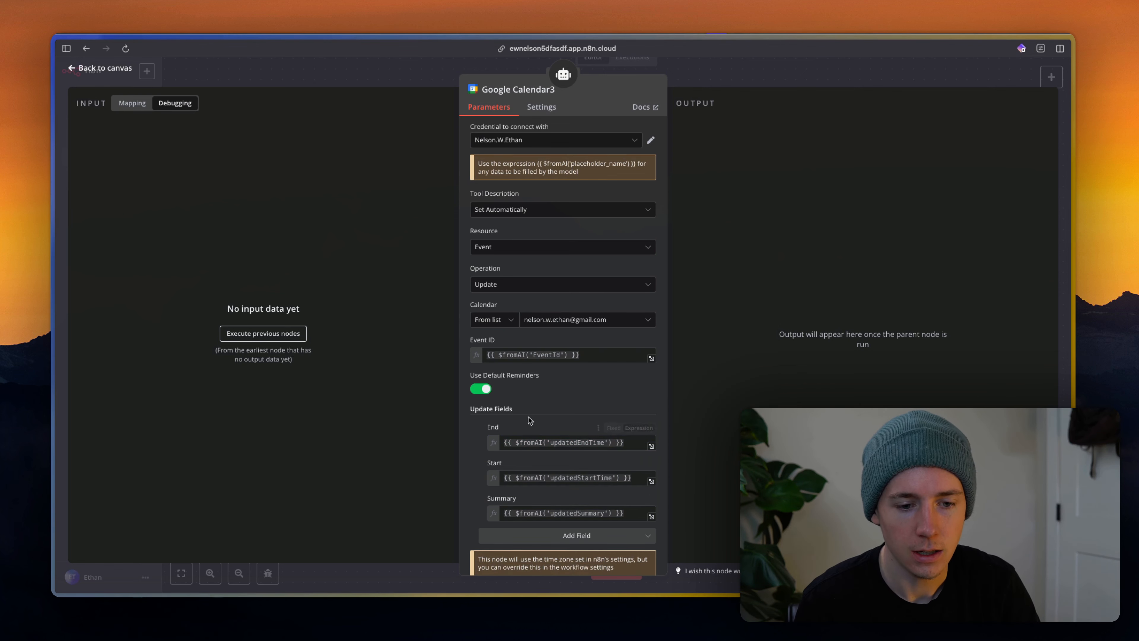
pyautogui.click(547, 534)
pyautogui.click(753, 70)
pyautogui.click(752, 69)
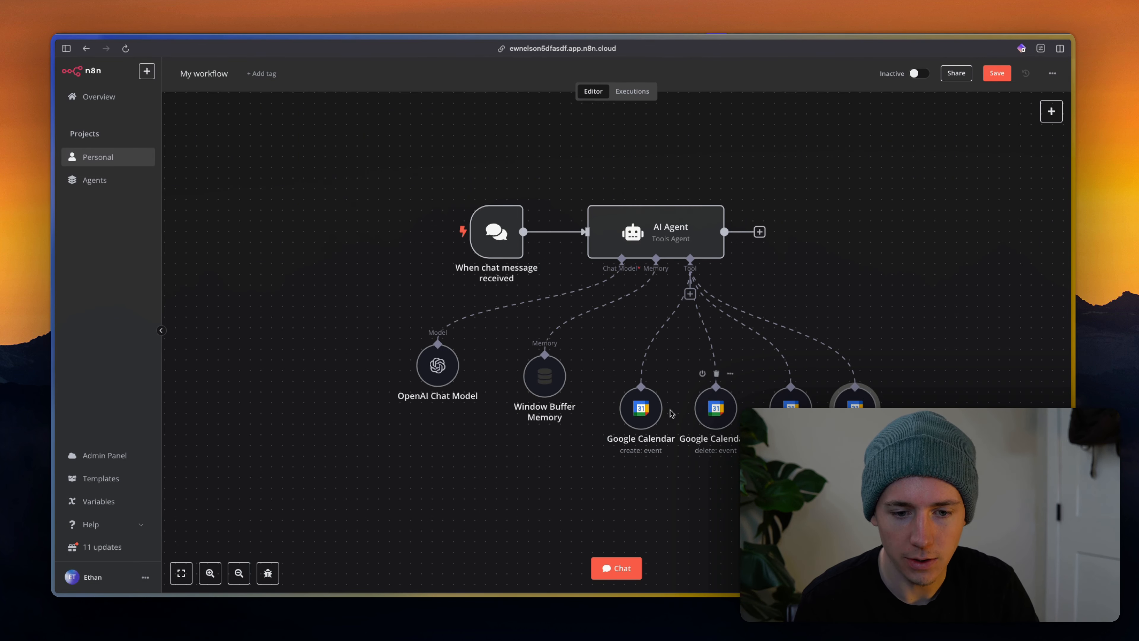
# Add a Description field to the create-event calendar tool.
pyautogui.doubleClick(647, 412)
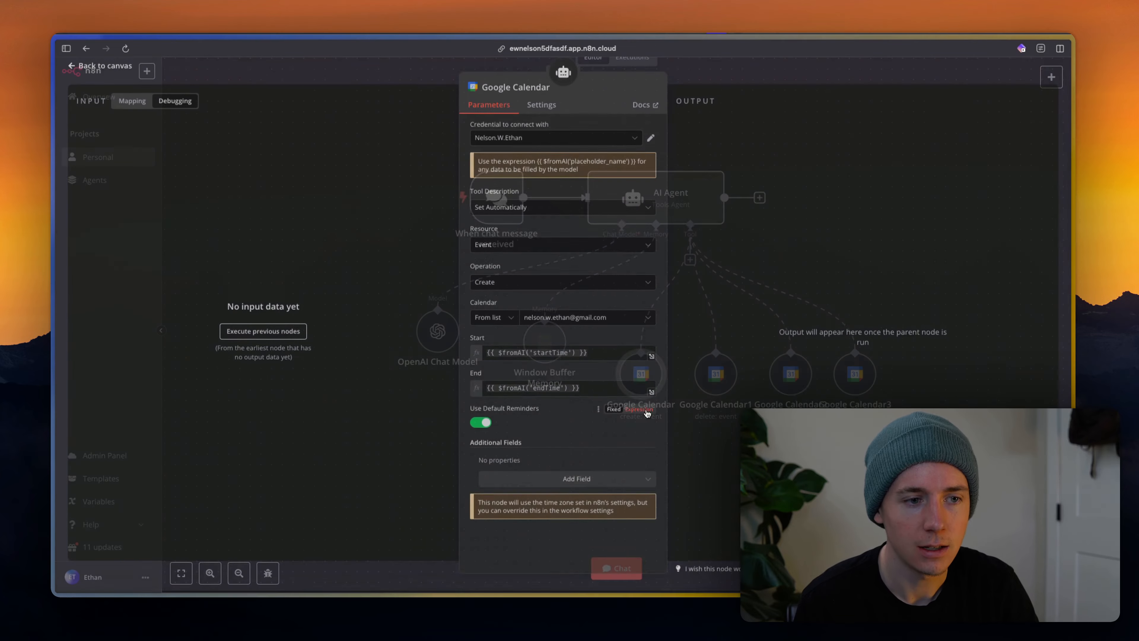
pyautogui.click(529, 487)
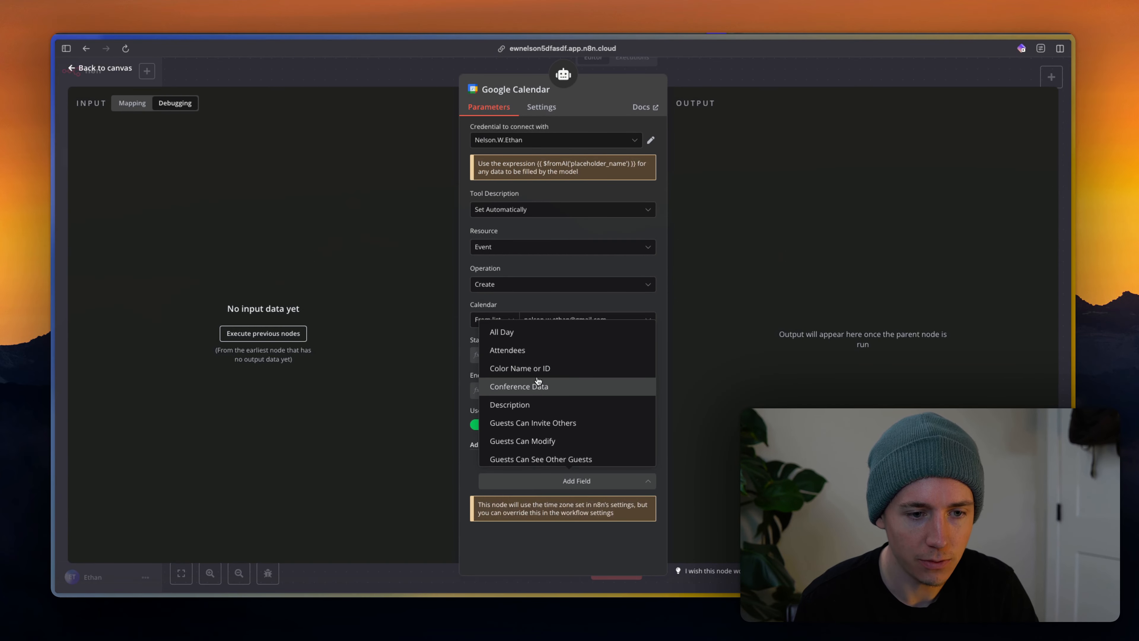
pyautogui.scroll(-5, 537, 380)
pyautogui.scroll(4, 538, 380)
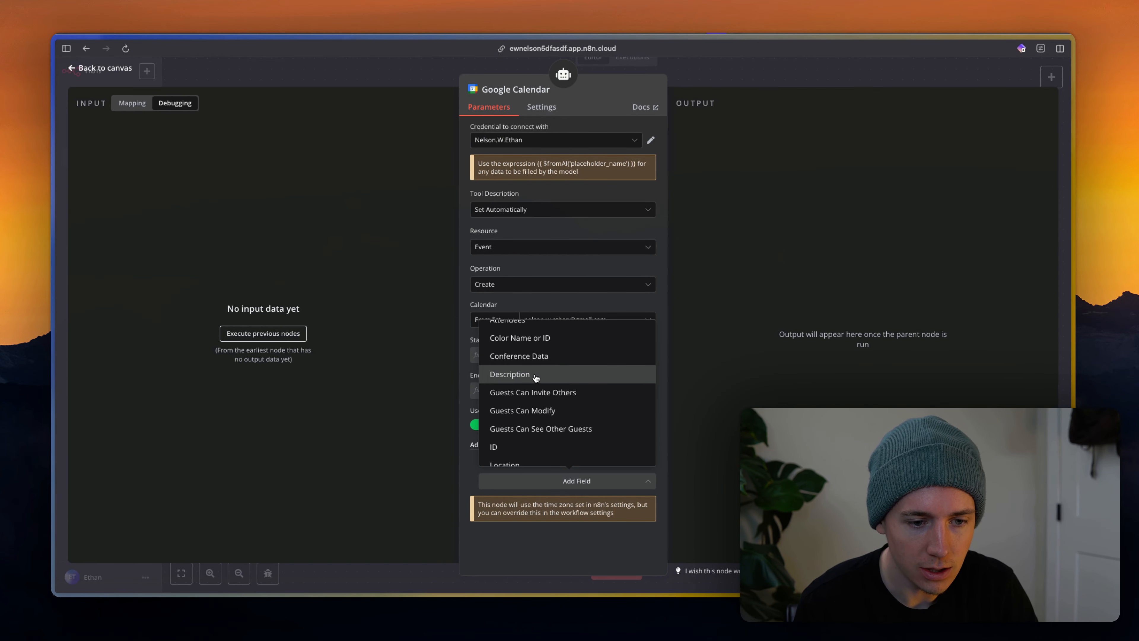
pyautogui.scroll(-4, 534, 379)
pyautogui.scroll(5, 525, 380)
pyautogui.click(506, 406)
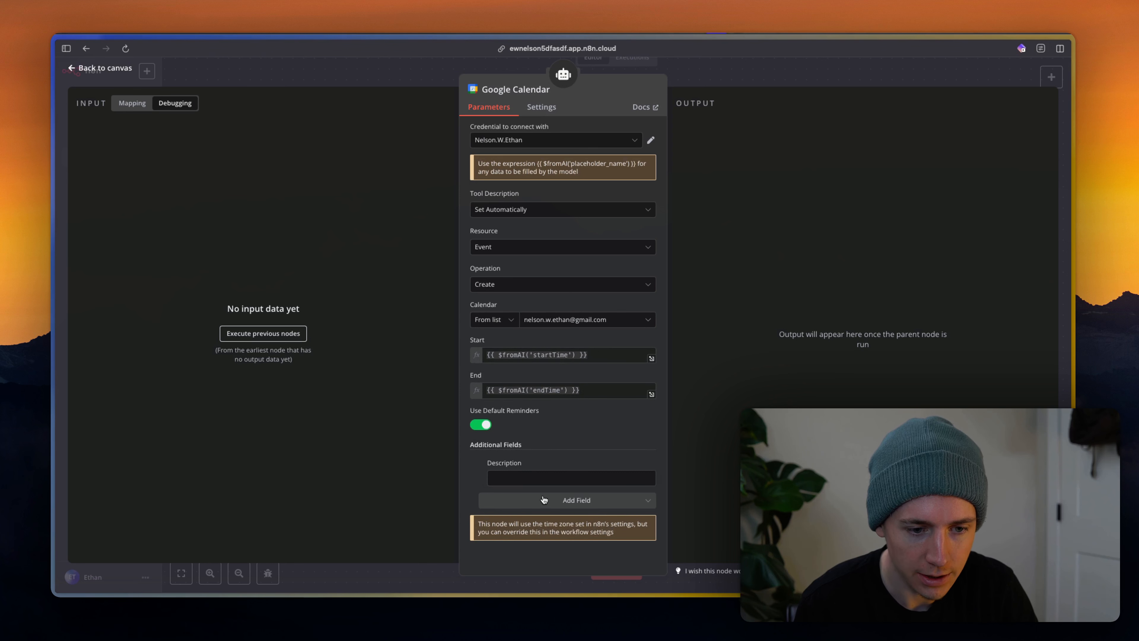
# Set the Description value to the expression {{ $fromAI('EventDescription') }}.
pyautogui.click(637, 463)
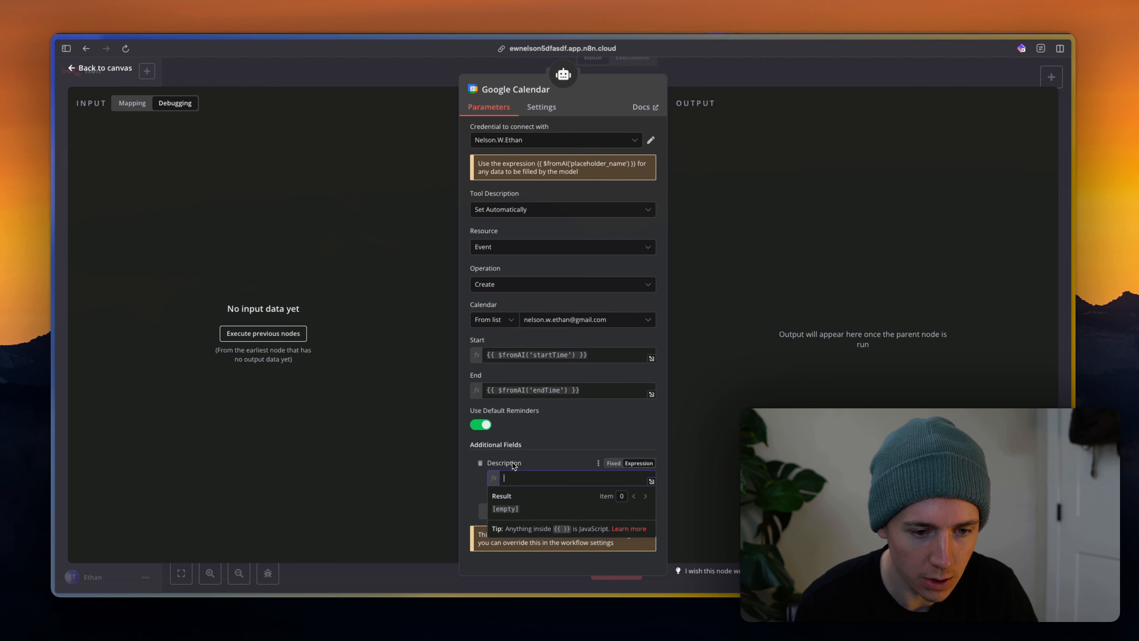
pyautogui.click(528, 478)
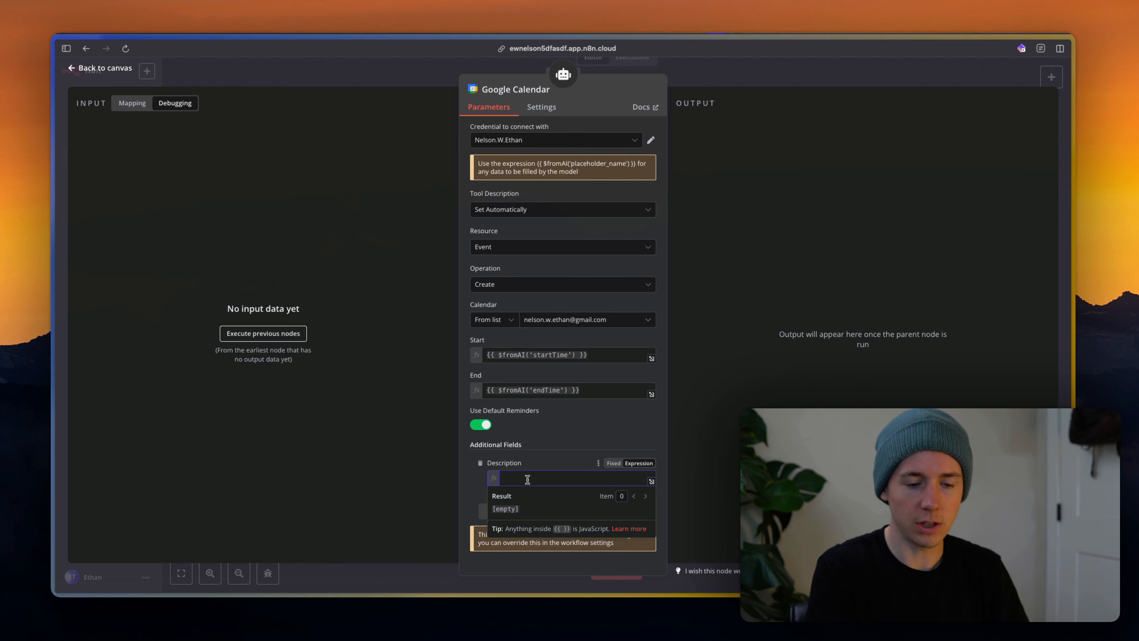
pyautogui.write('{{')
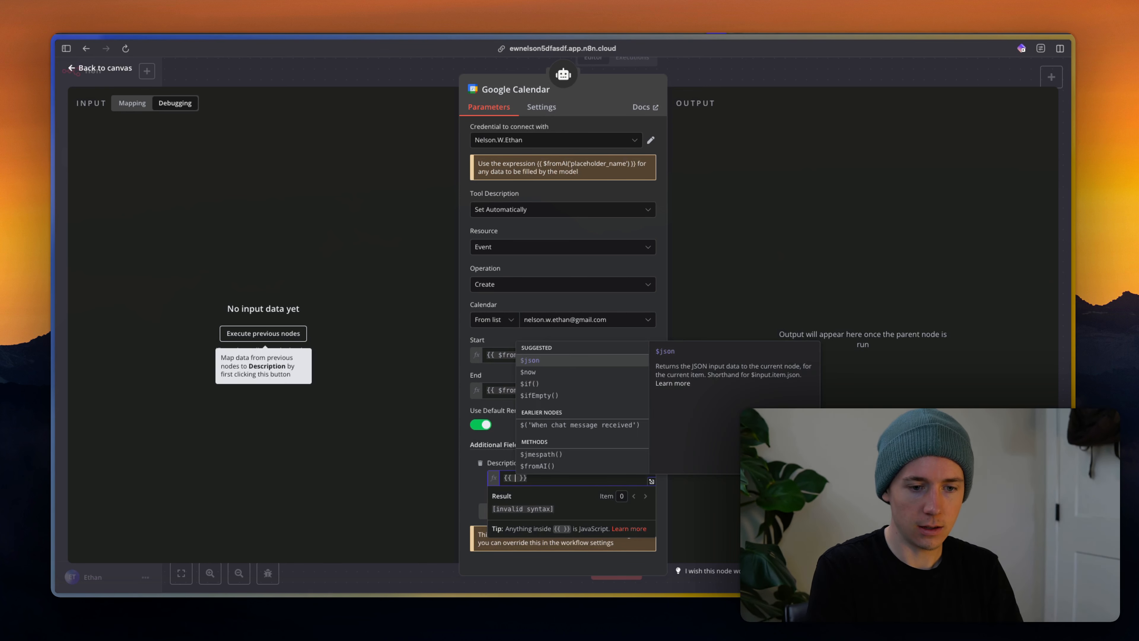
pyautogui.click(575, 467)
pyautogui.write("'")
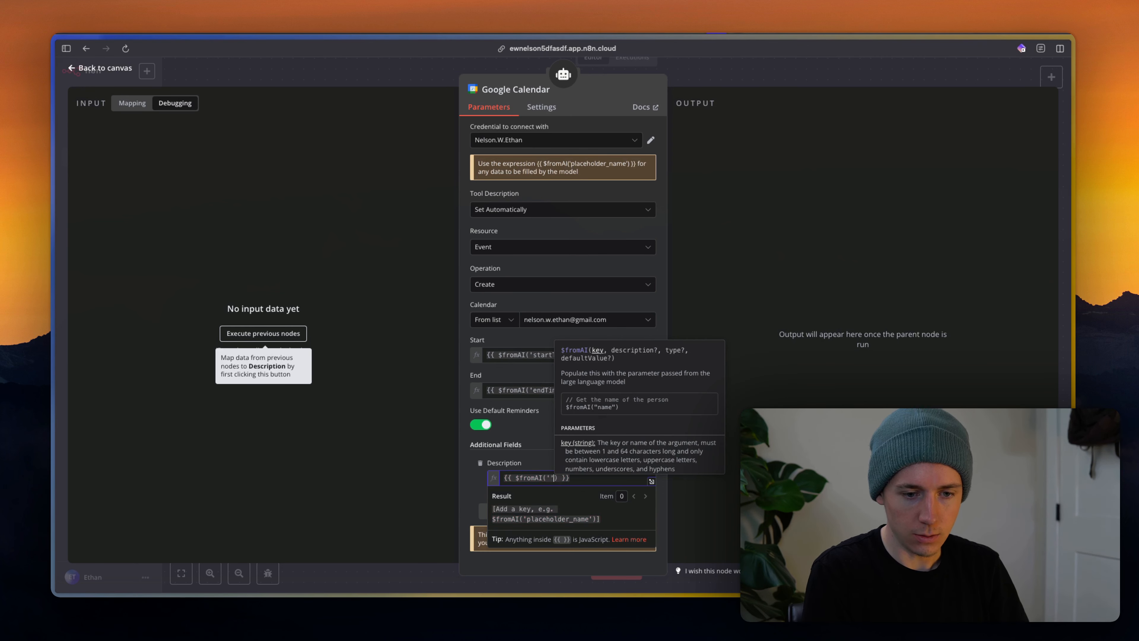
pyautogui.write('Event')
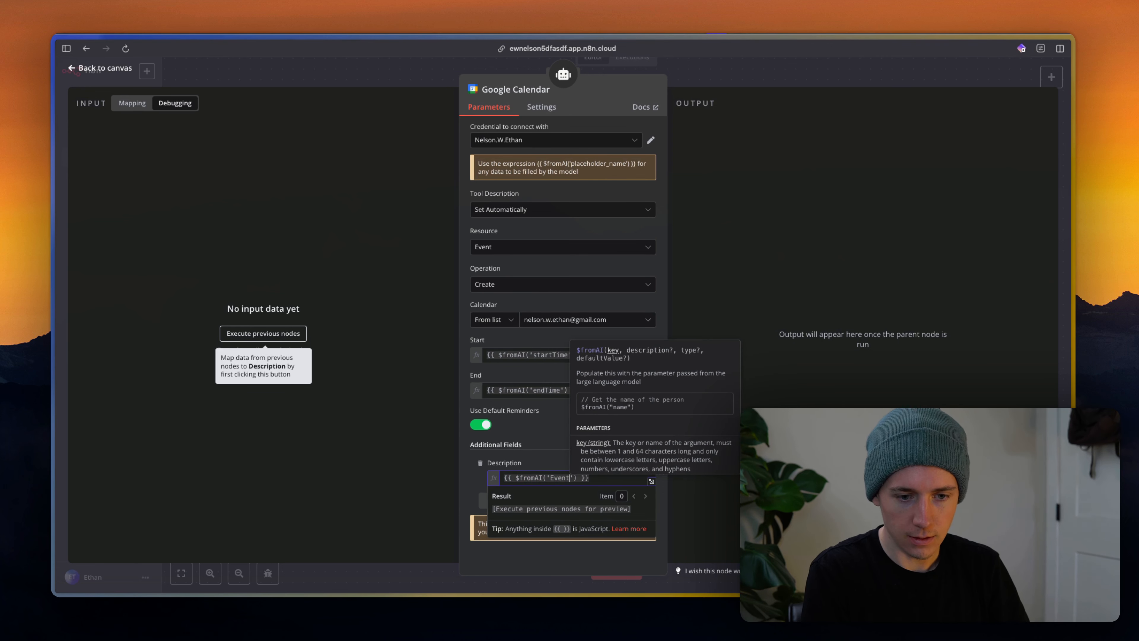
pyautogui.write('Description')
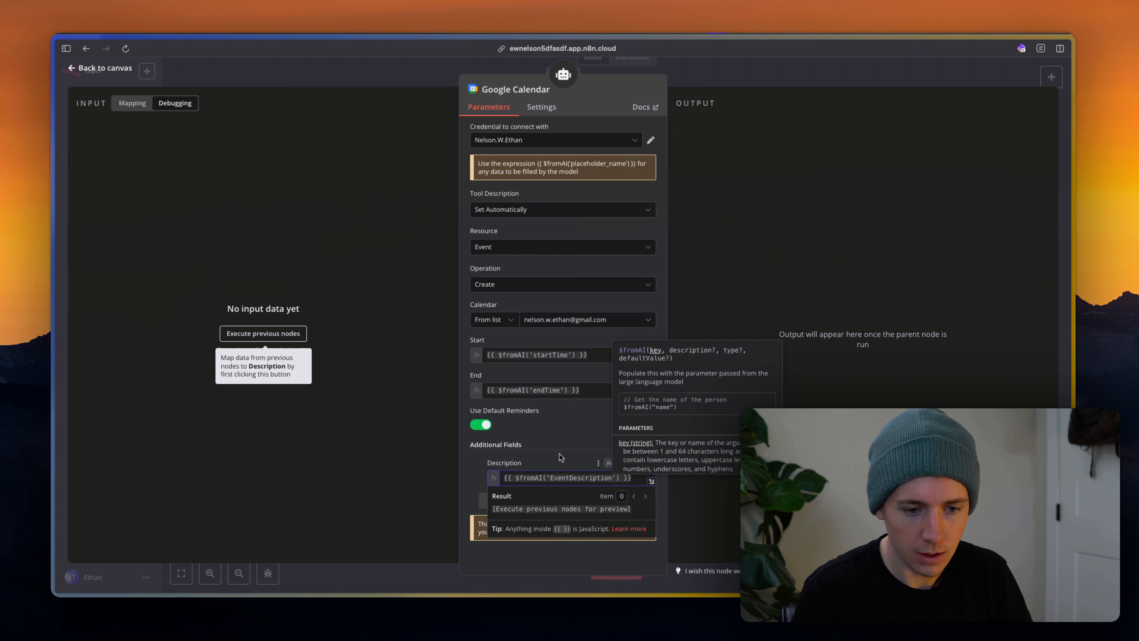
pyautogui.click(559, 456)
pyautogui.click(534, 500)
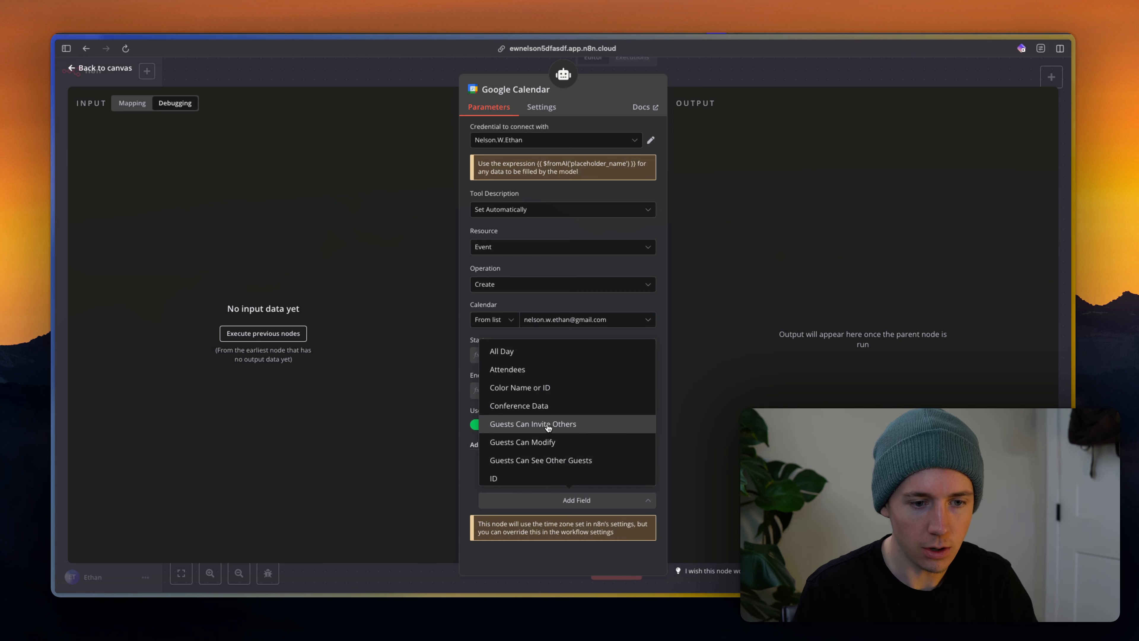
# Add an Attendees entry set to {{ $fromAI('evebtAttendeeEmail') }}, removing an extra empty attendee row.
pyautogui.click(527, 368)
pyautogui.scroll(-1, 579, 541)
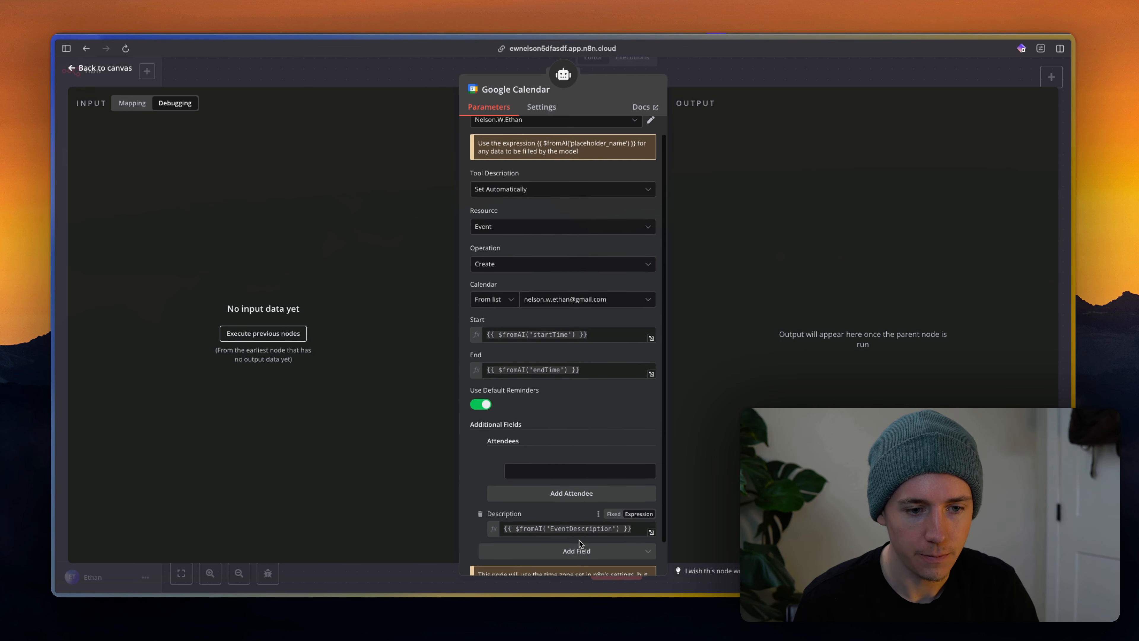
pyautogui.click(560, 470)
pyautogui.click(648, 457)
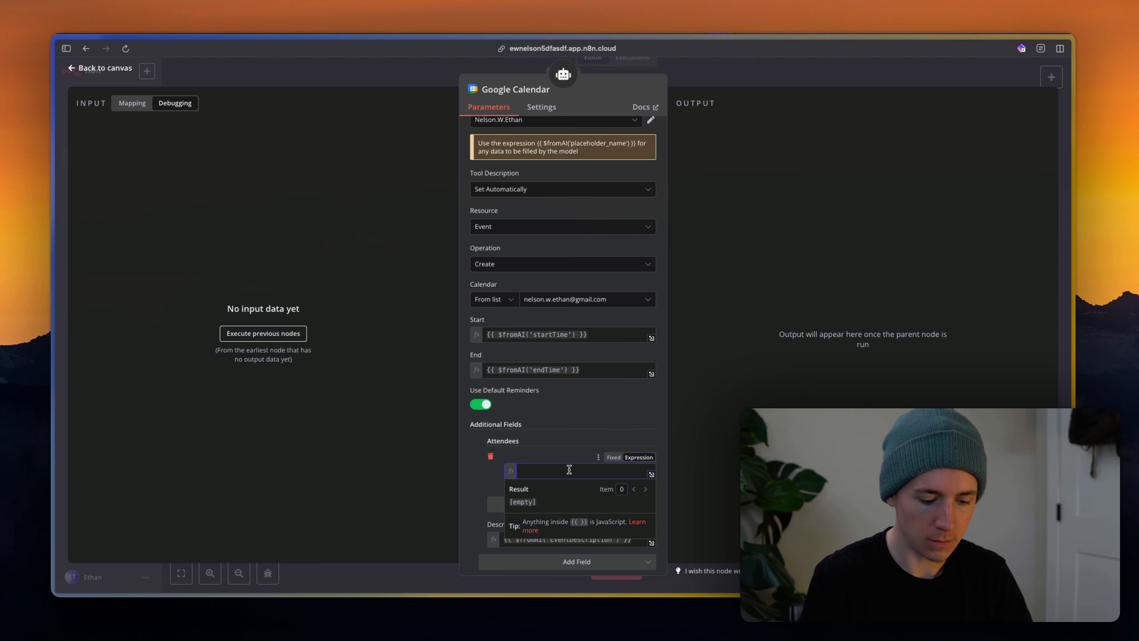
pyautogui.write('{{')
pyautogui.click(562, 462)
pyautogui.write("'")
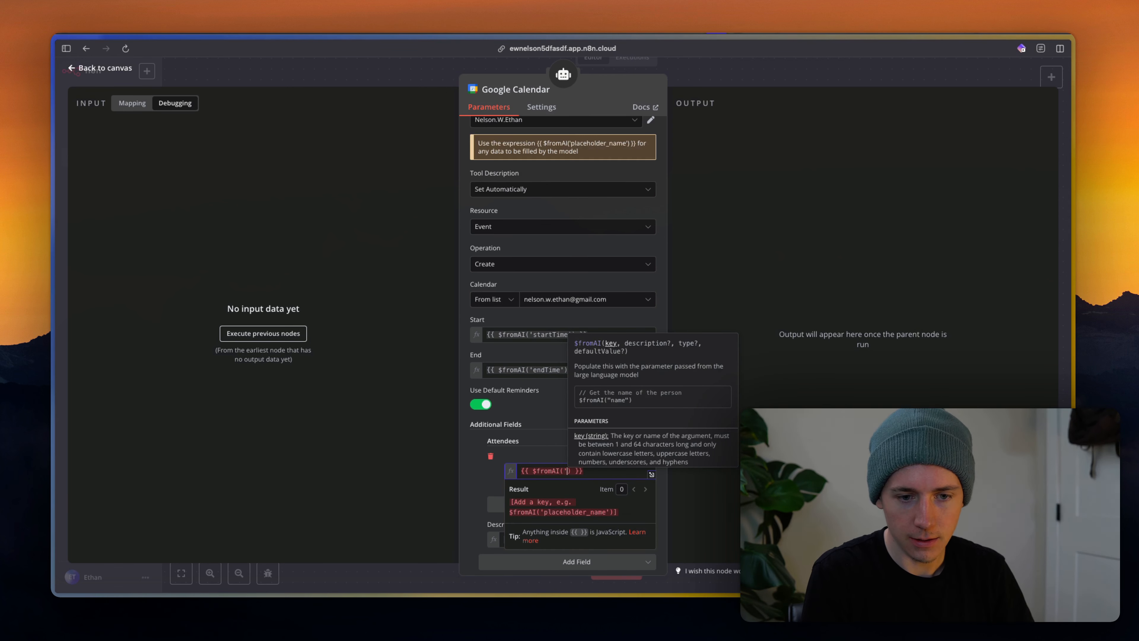
pyautogui.write('evebt')
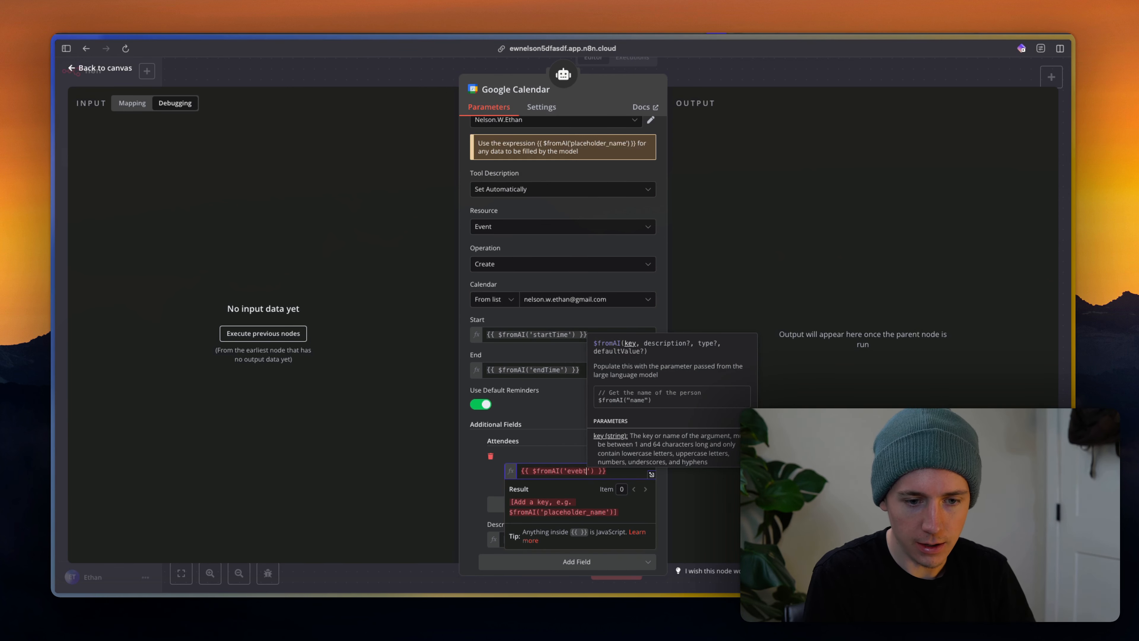
pyautogui.write('Atte')
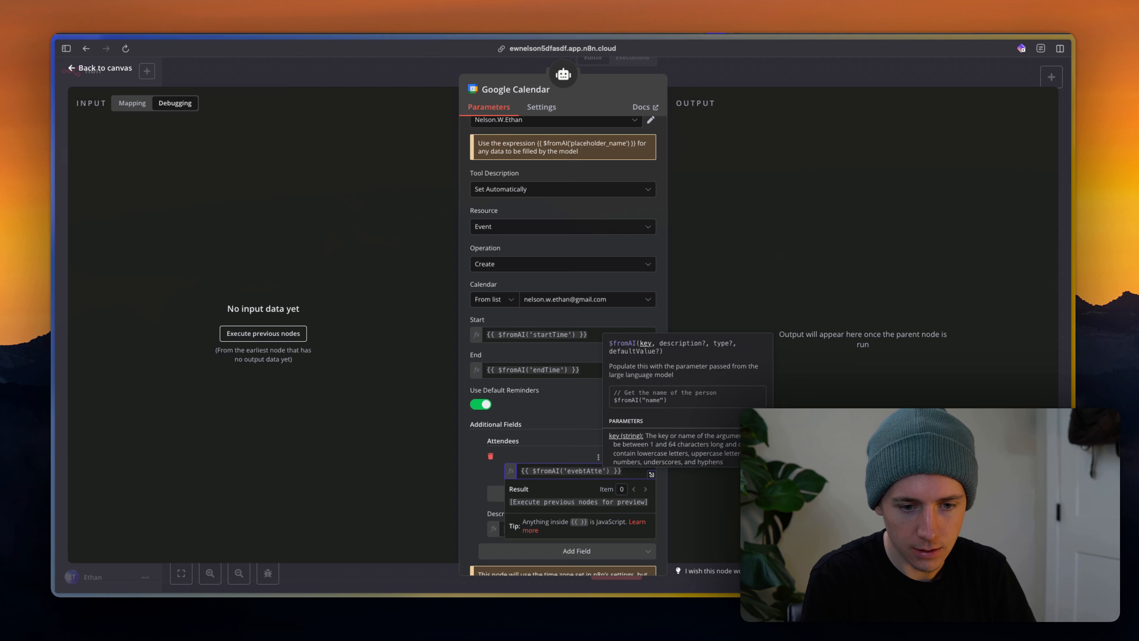
pyautogui.write('ndeeEmail')
pyautogui.click(566, 448)
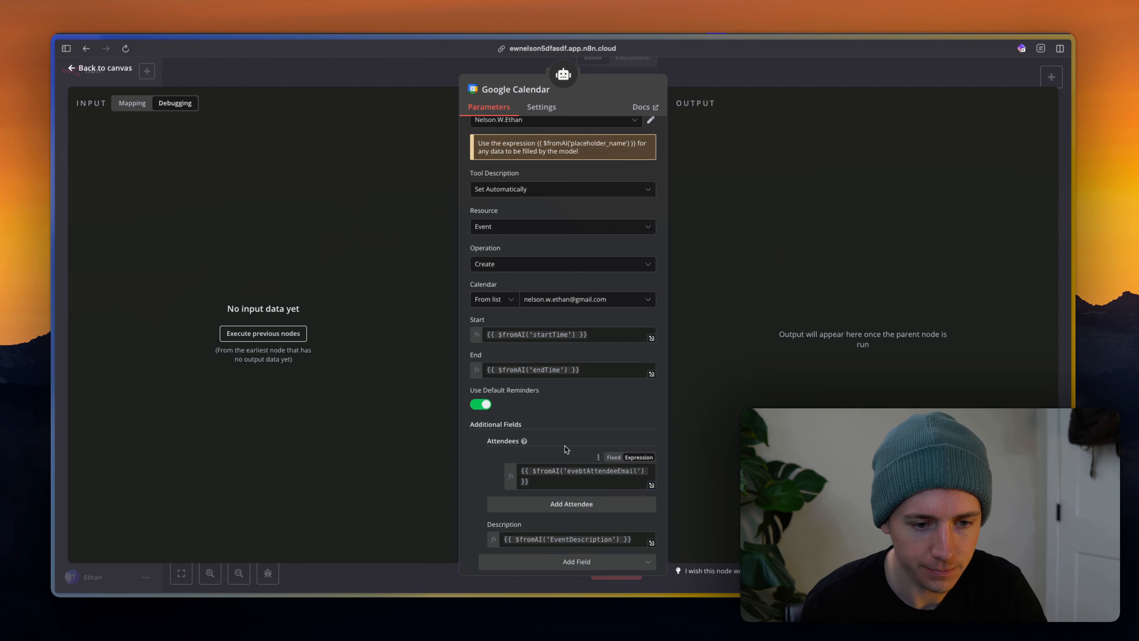
pyautogui.click(577, 503)
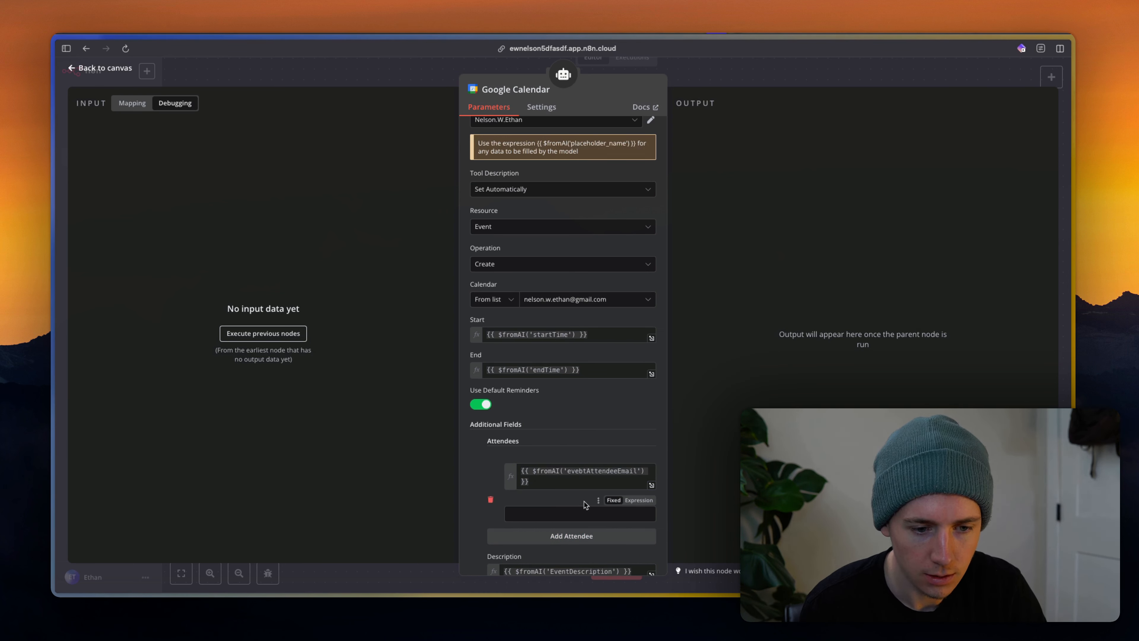
pyautogui.click(490, 499)
pyautogui.scroll(-2, 494, 500)
# Add a Summary field to the create-event tool set to {{ $fromAI('eventSummary') }}.
pyautogui.click(540, 516)
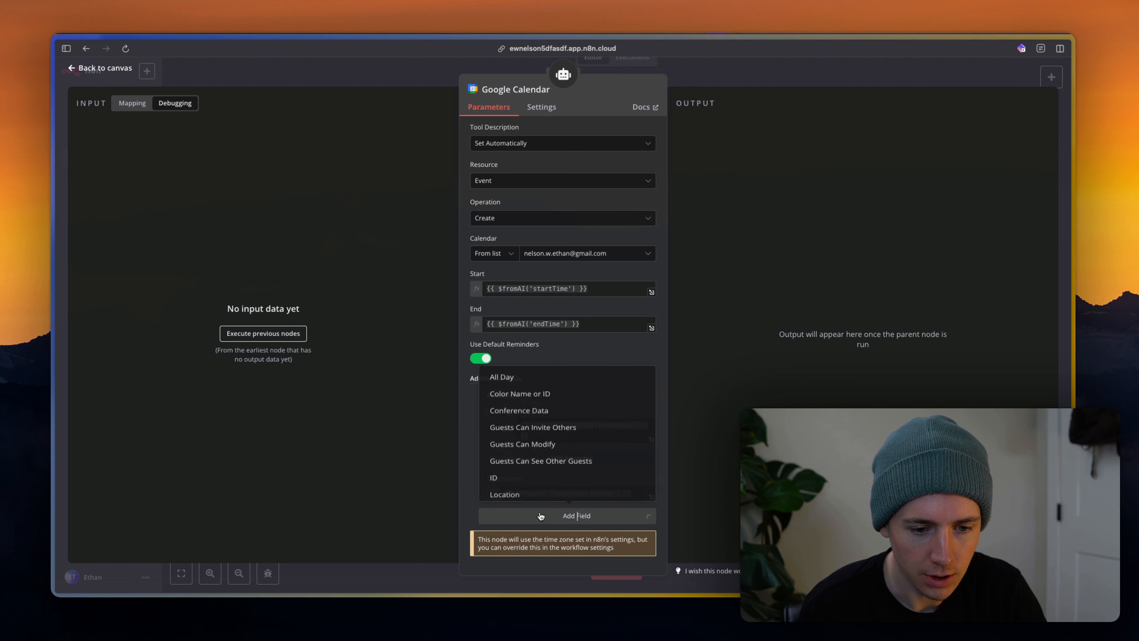
pyautogui.scroll(-3, 546, 445)
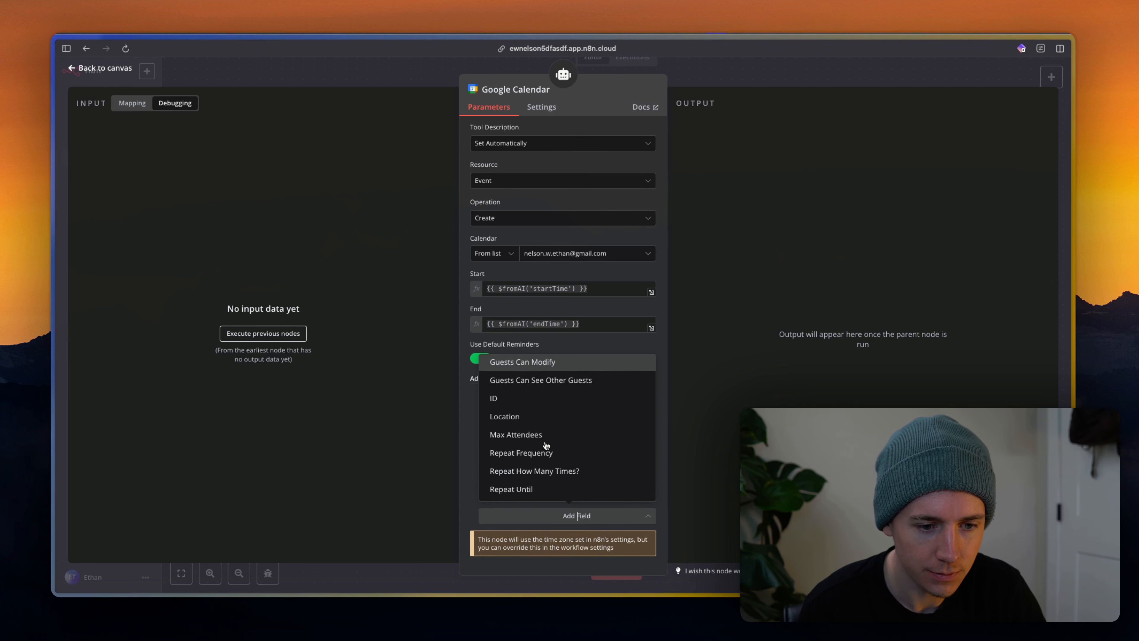
pyautogui.scroll(-3, 546, 445)
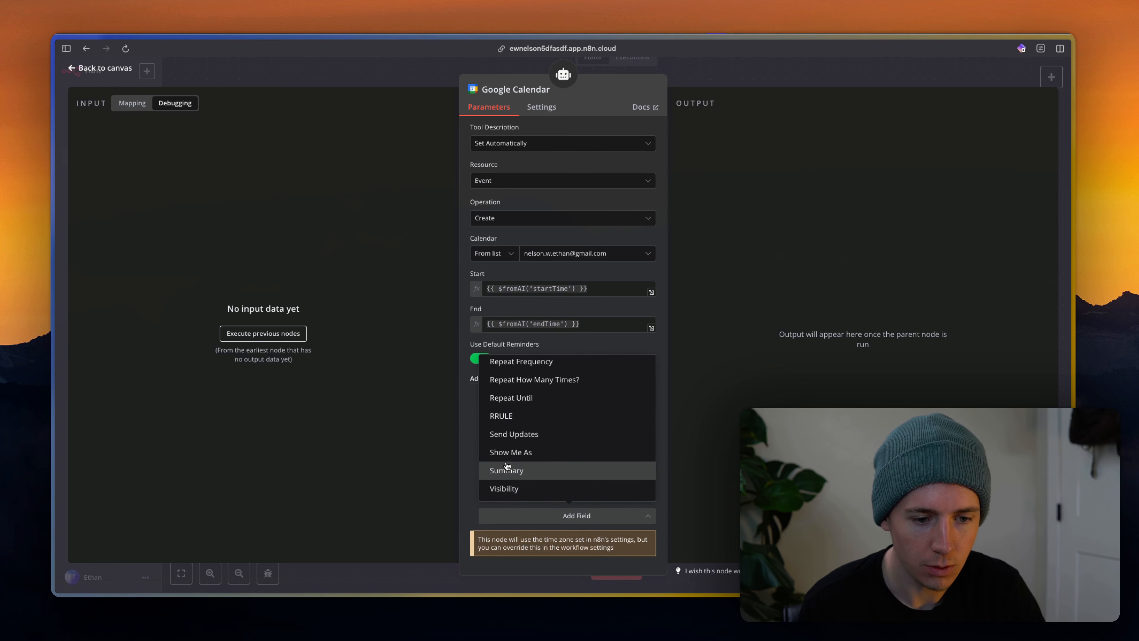
pyautogui.click(506, 469)
pyautogui.click(540, 493)
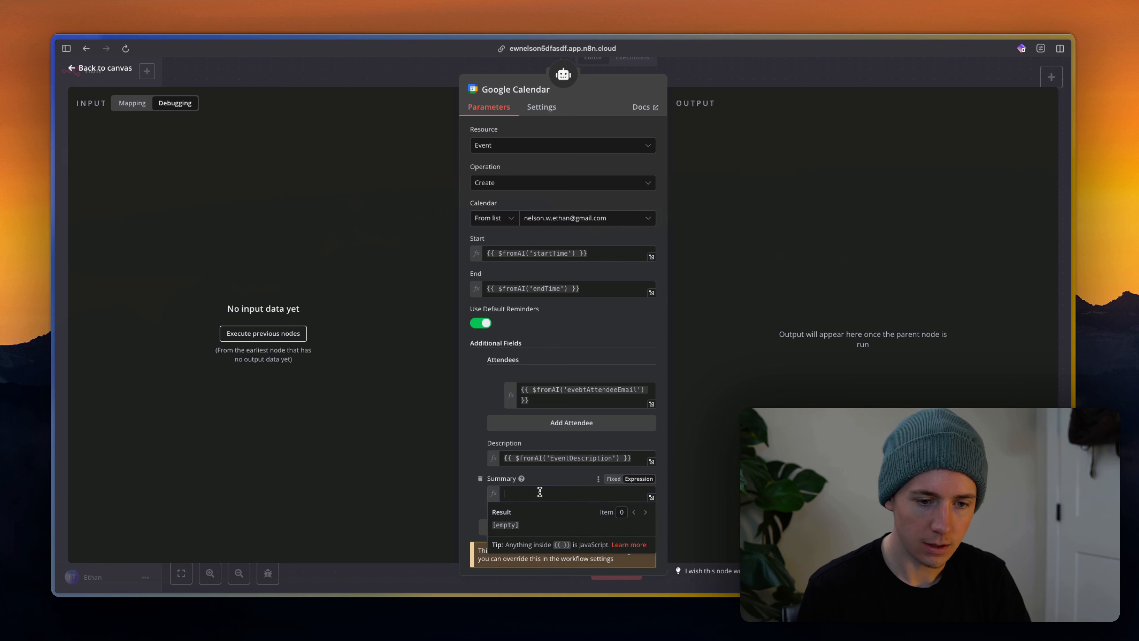
pyautogui.write('{{')
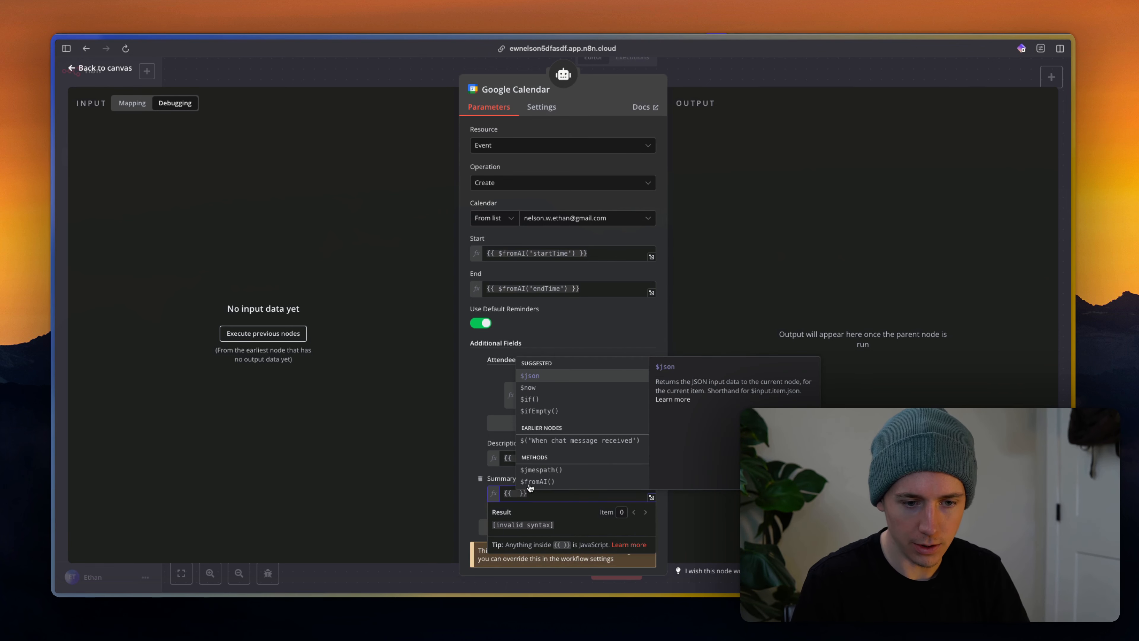
pyautogui.click(531, 482)
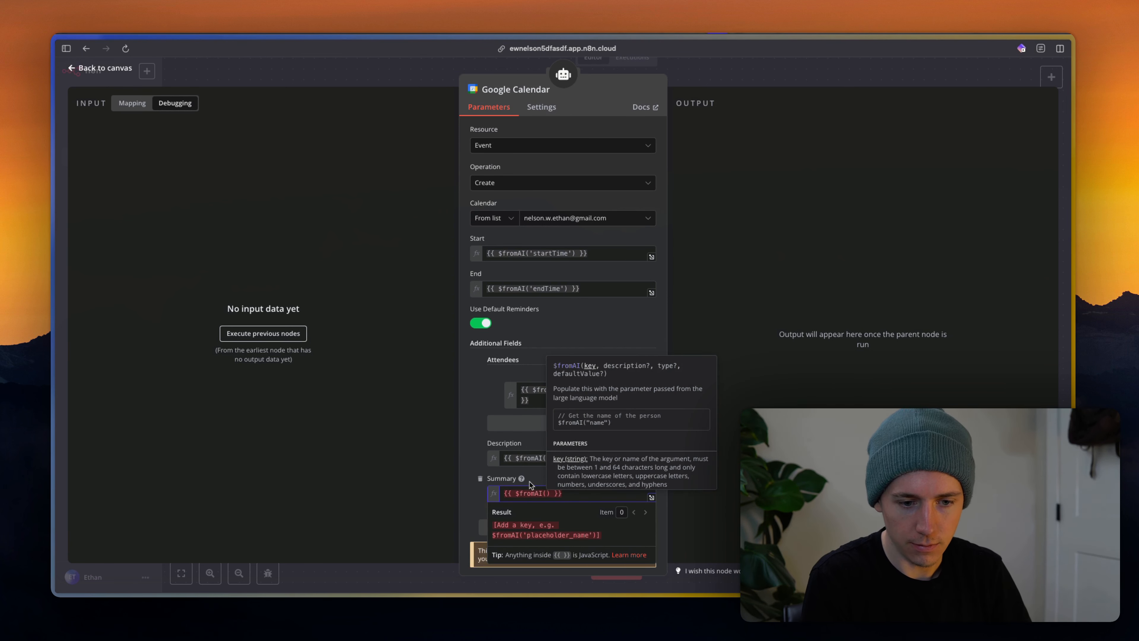
pyautogui.write("'")
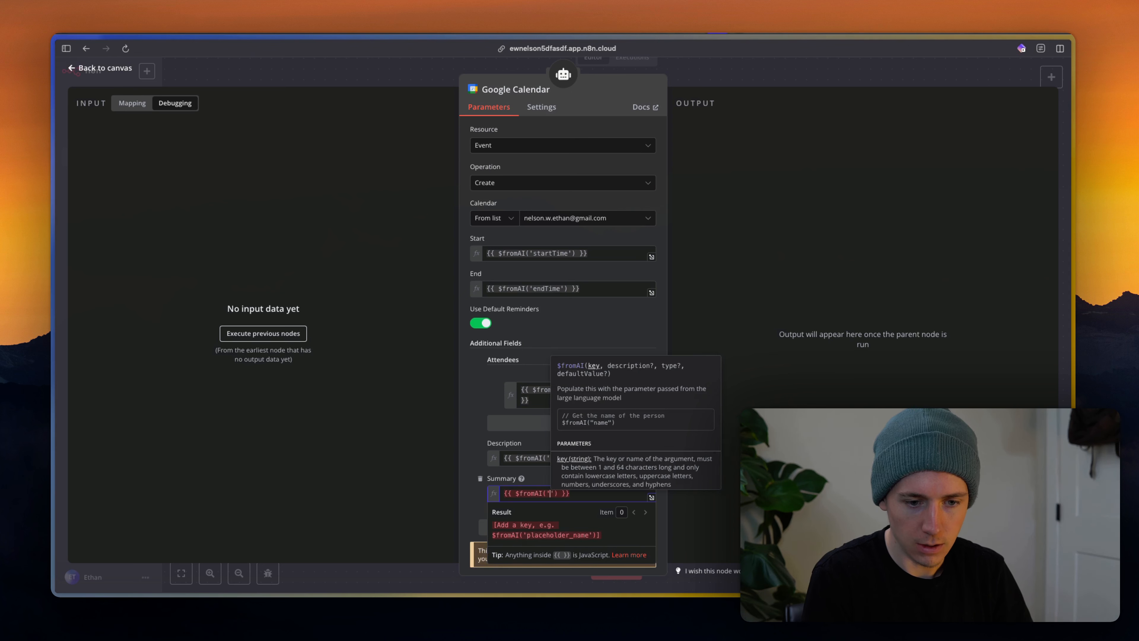
pyautogui.write('eventSummary')
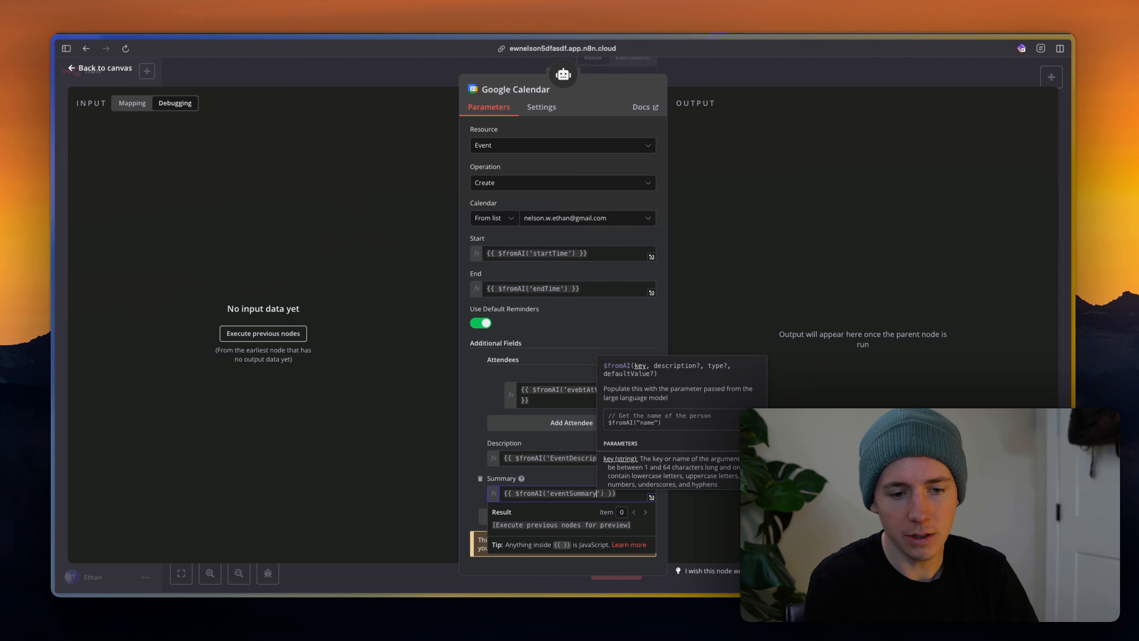
pyautogui.click(522, 479)
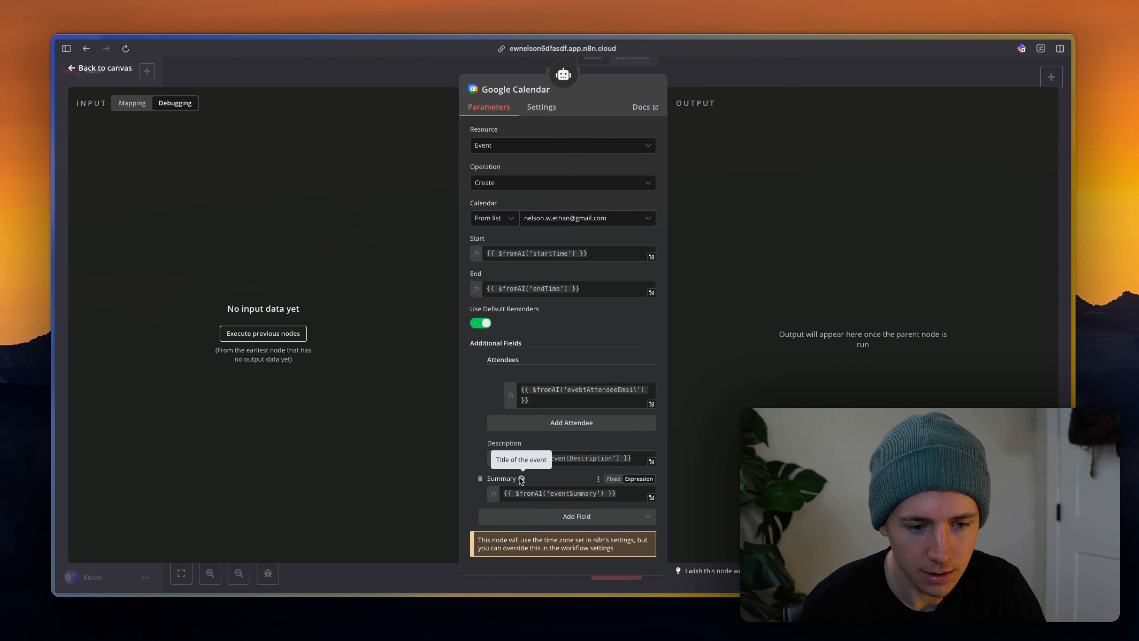
# Change the Summary's $fromAI key to 'eventTitle' and close the create-event tool's settings.
pyautogui.doubleClick(575, 493)
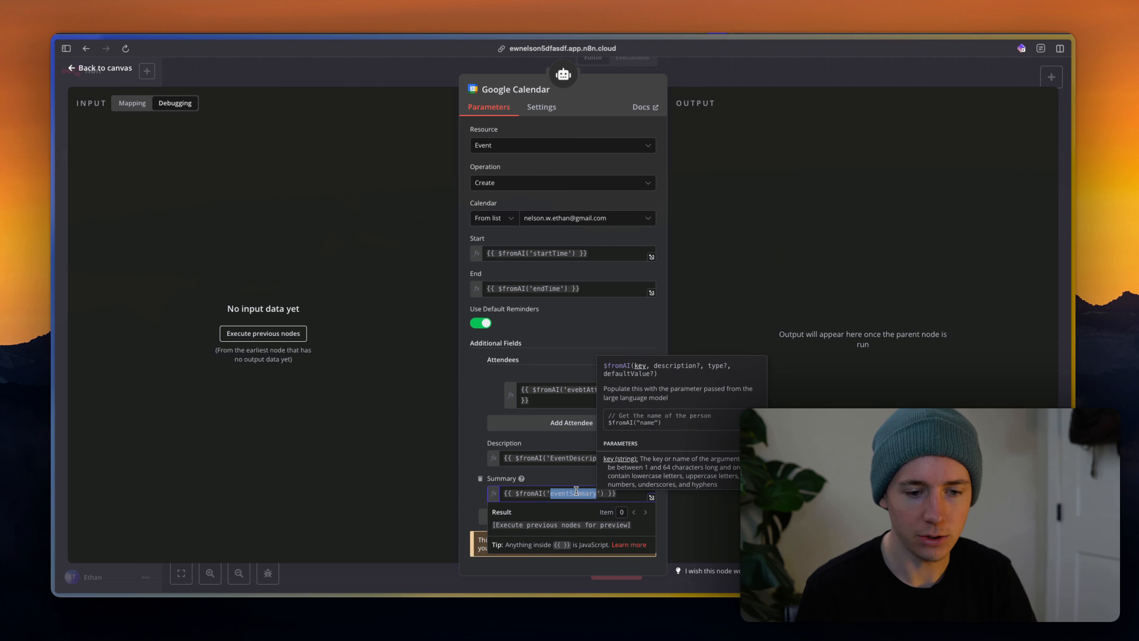
pyautogui.write('eventTitle')
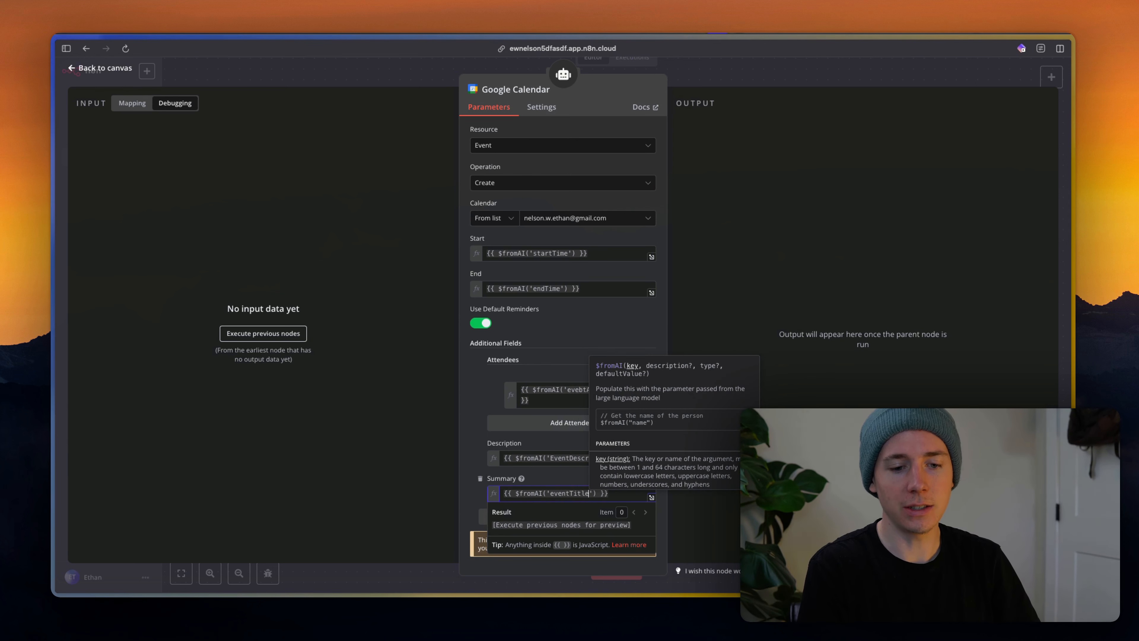
pyautogui.doubleClick(583, 462)
pyautogui.click(582, 460)
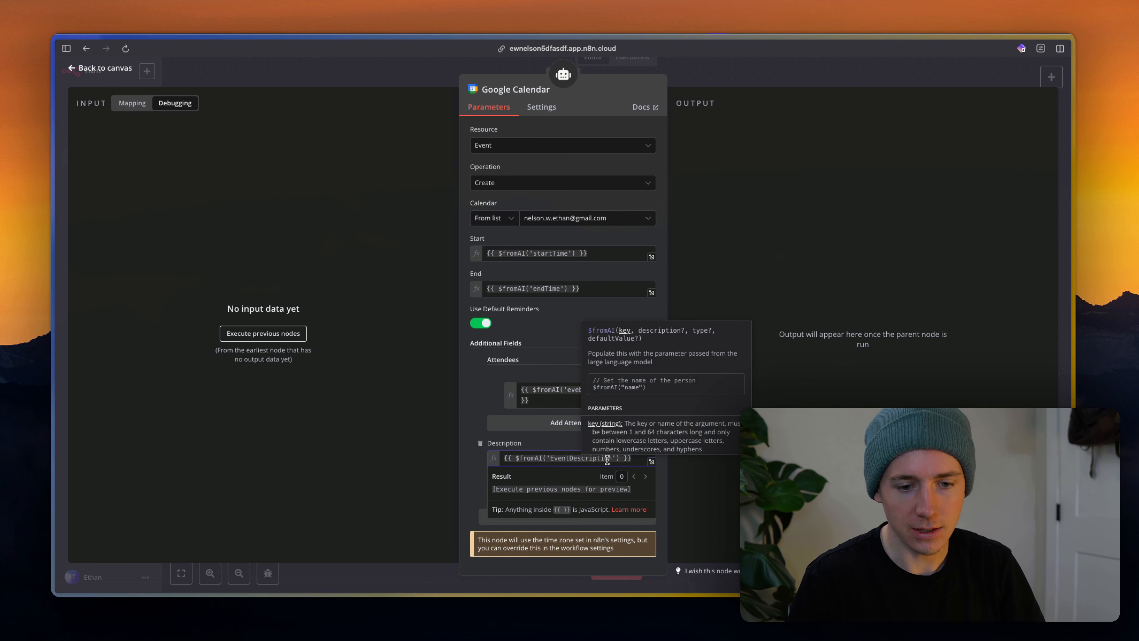
pyautogui.click(556, 442)
pyautogui.scroll(3, 558, 441)
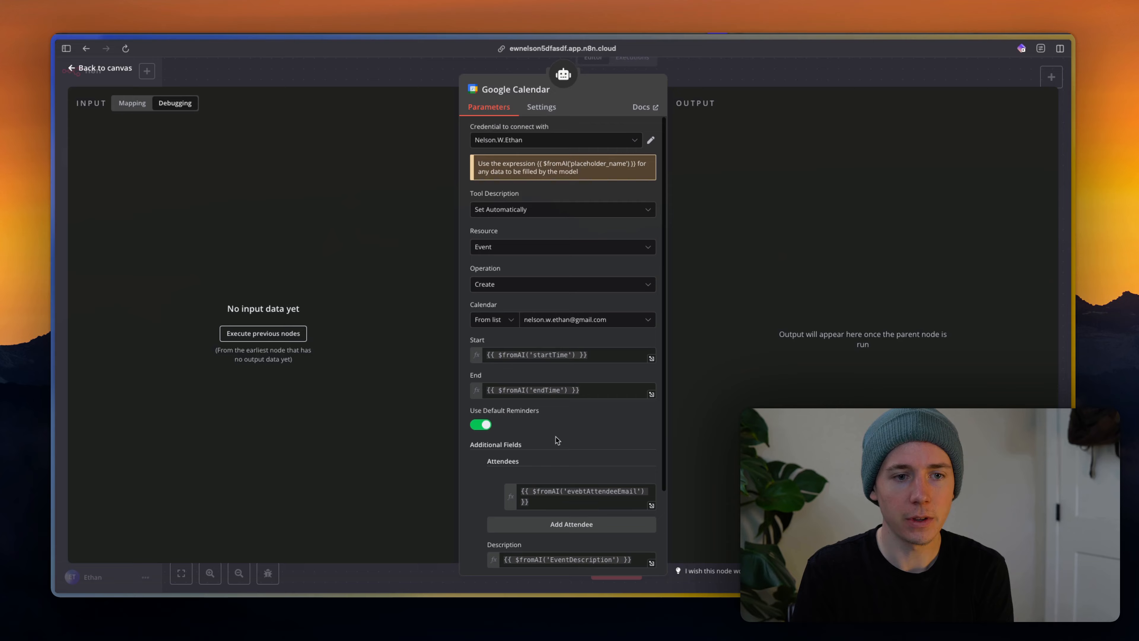
pyautogui.click(743, 73)
# Open the delete-event calendar tool's settings and close them again.
pyautogui.doubleClick(716, 407)
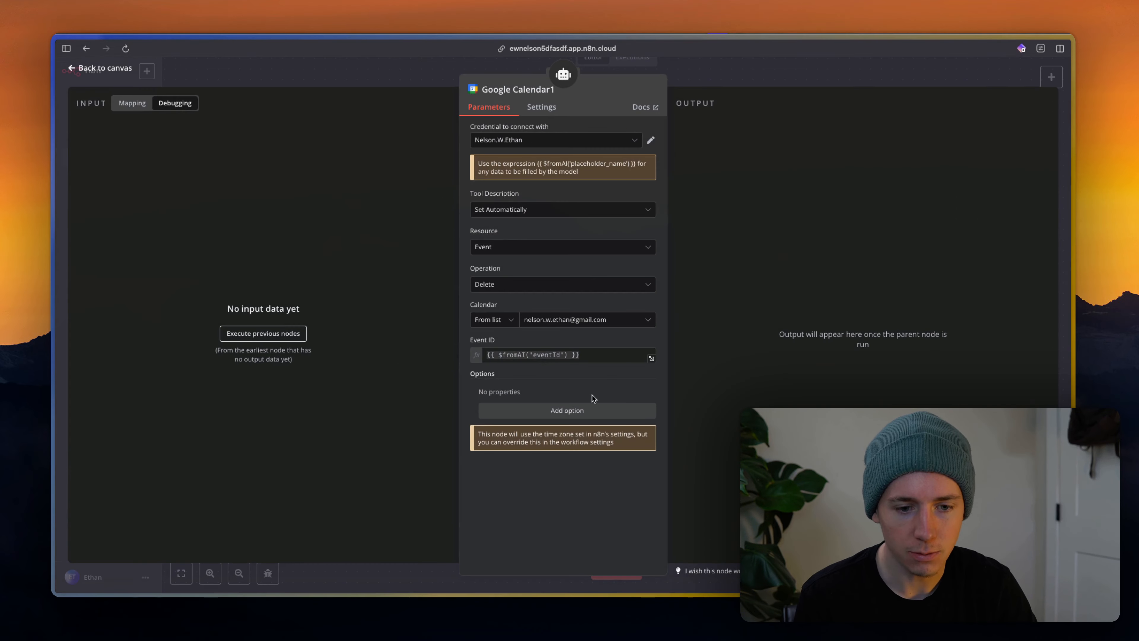
pyautogui.click(766, 68)
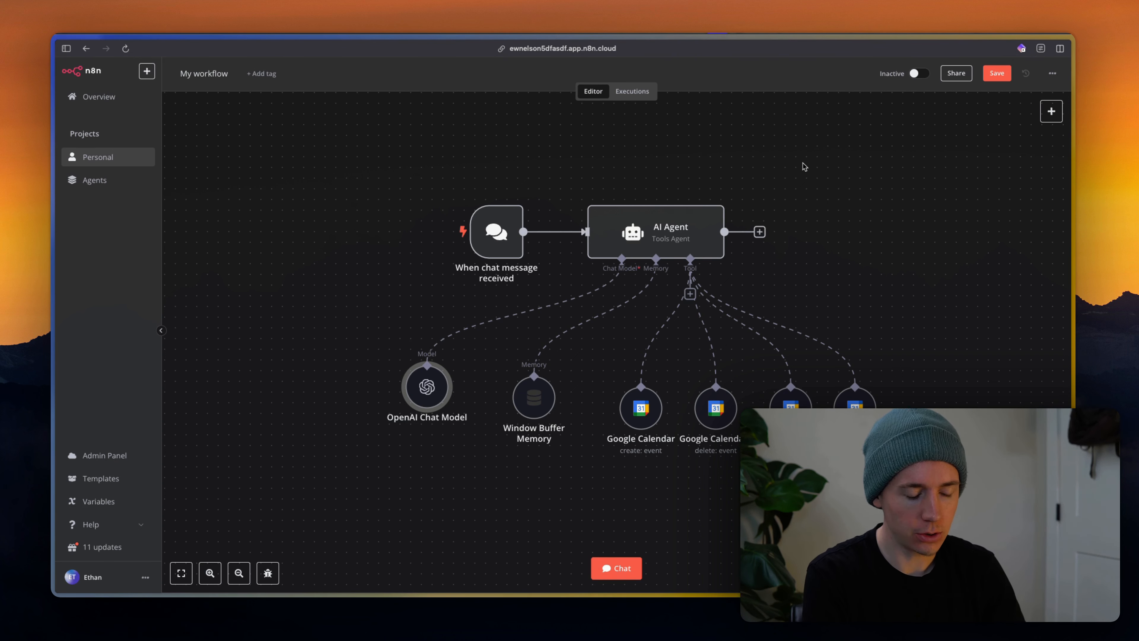
# Launch the ChatGPT desktop app by searching 'chatgpt' in Spotlight.
pyautogui.press('super+space')
pyautogui.write('chat')
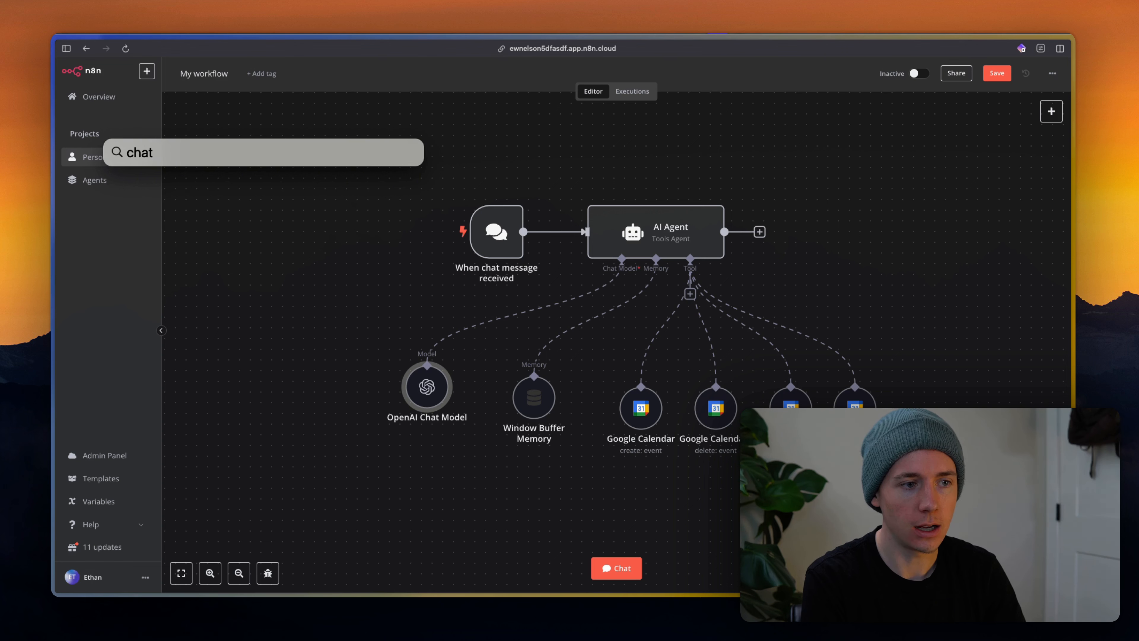
pyautogui.write('gpt')
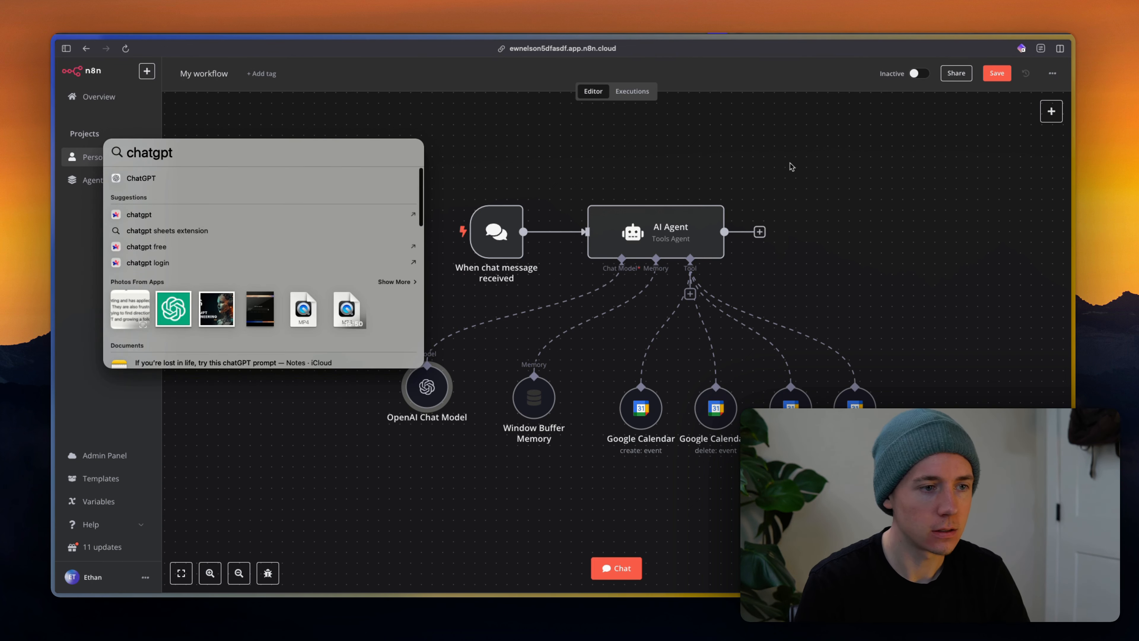
pyautogui.click(200, 178)
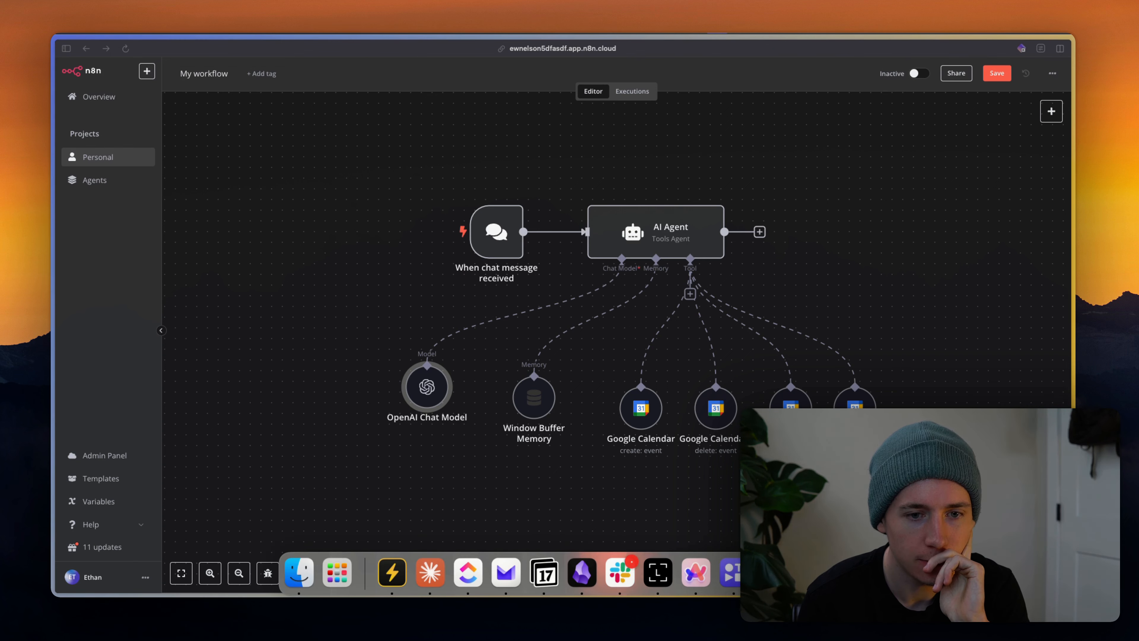
pyautogui.click(770, 573)
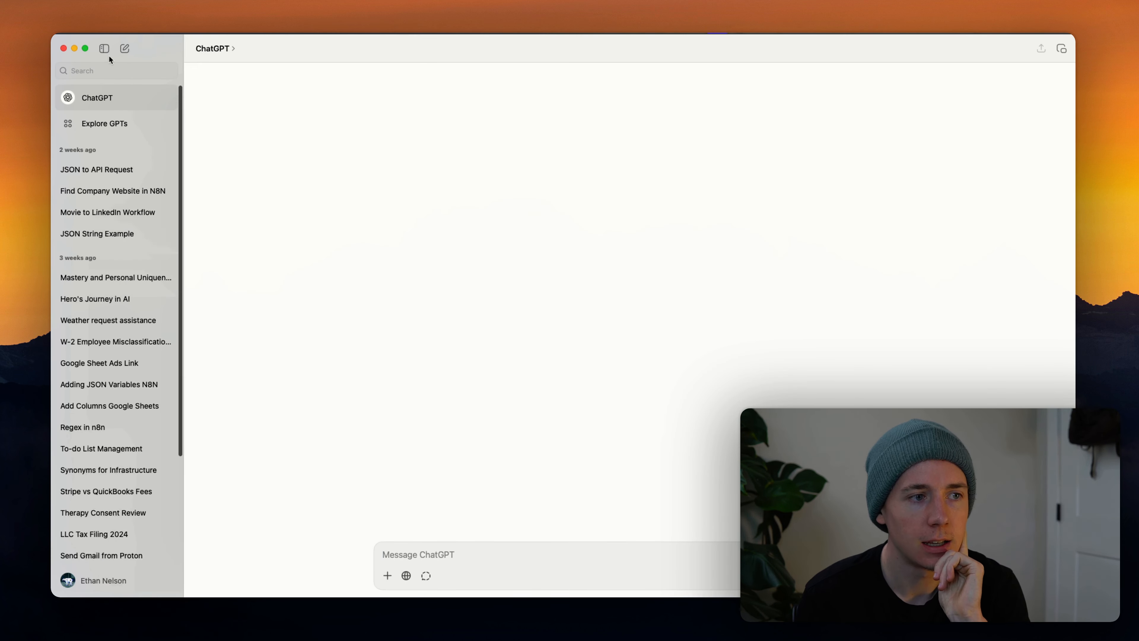
# Send ChatGPT a request for a comprehensive XML prompt for a meeting-booking website chatbot.
pyautogui.write('create me an n8n A')
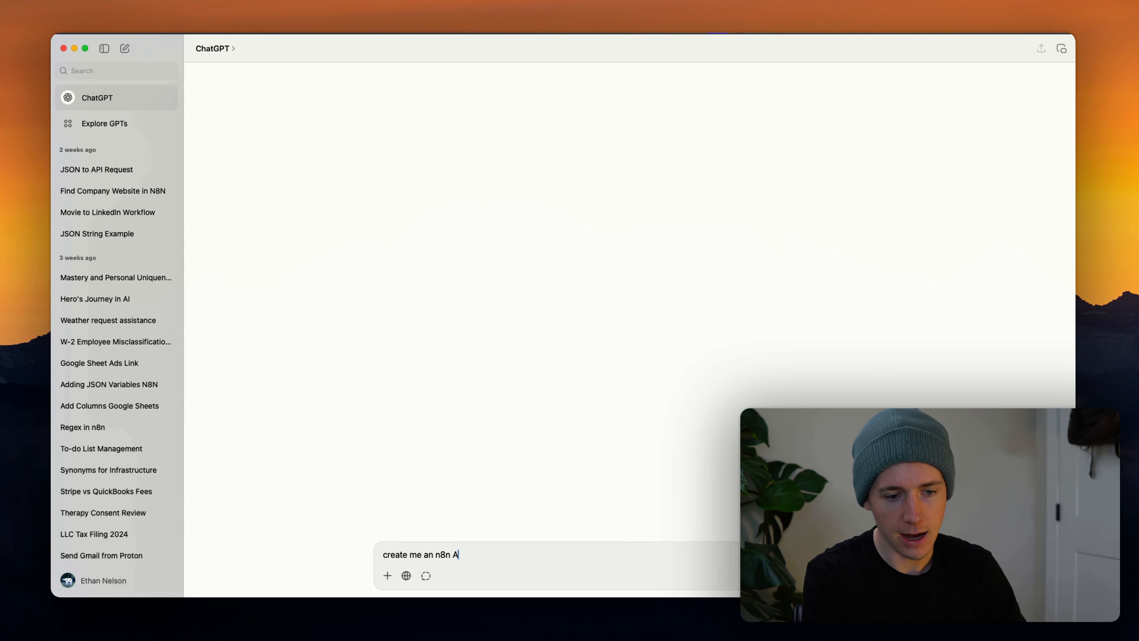
pyautogui.write('nt prompt that')
pyautogui.press('BackSpace')
pyautogui.press('BackSpace')
pyautogui.press('BackSpace')
pyautogui.press('BackSpace')
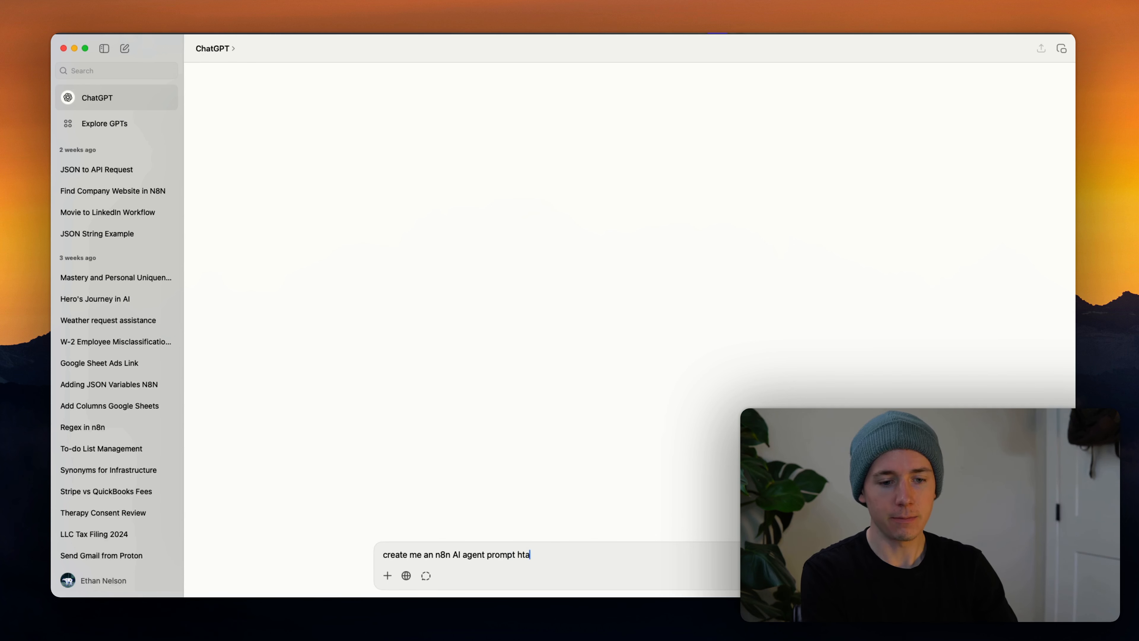
pyautogui.write('that is f')
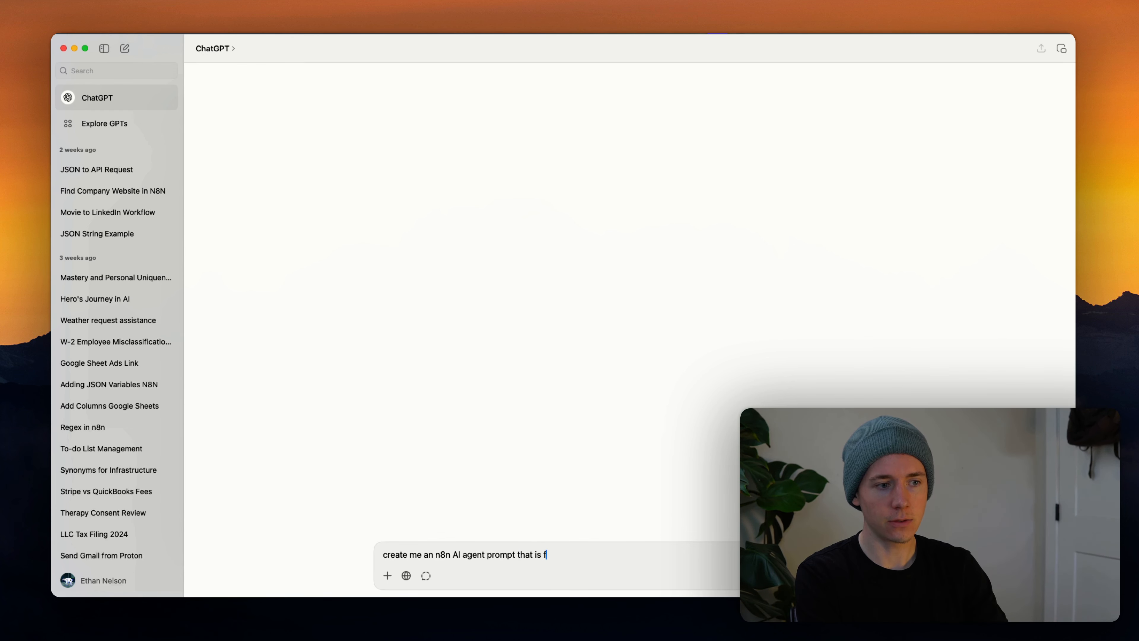
pyautogui.write("or a chatbot on my website. It's essenti")
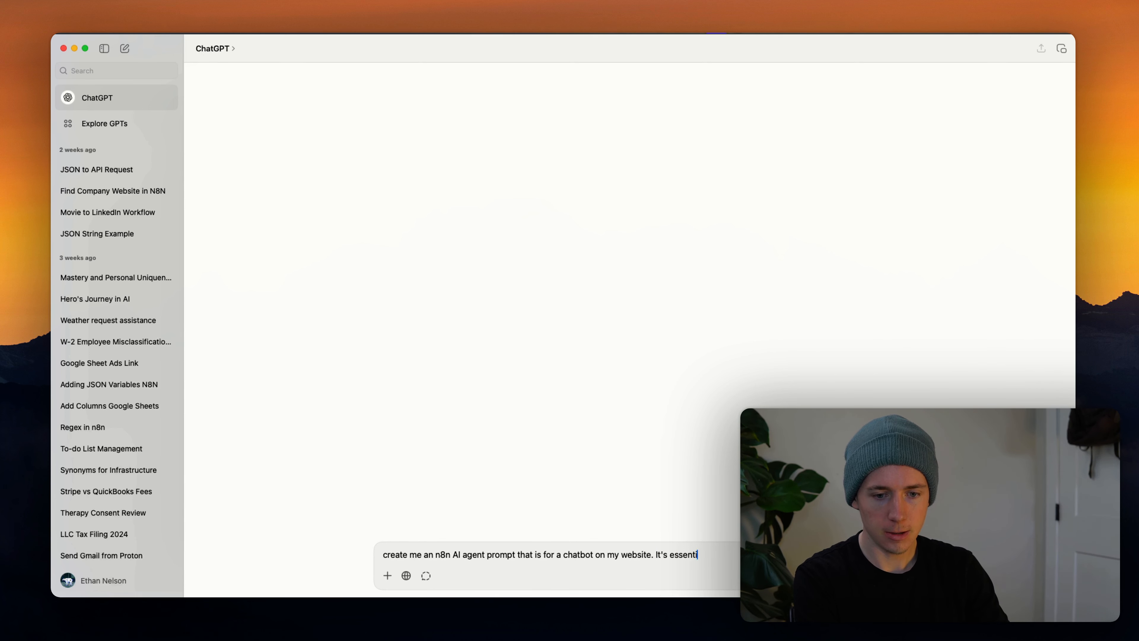
pyautogui.press('BackSpace')
pyautogui.press('BackSpace')
pyautogui.press('BackSpace')
pyautogui.press('BackSpace')
pyautogui.press('BackSpace')
pyautogui.press('BackSpace')
pyautogui.write('The goal of the')
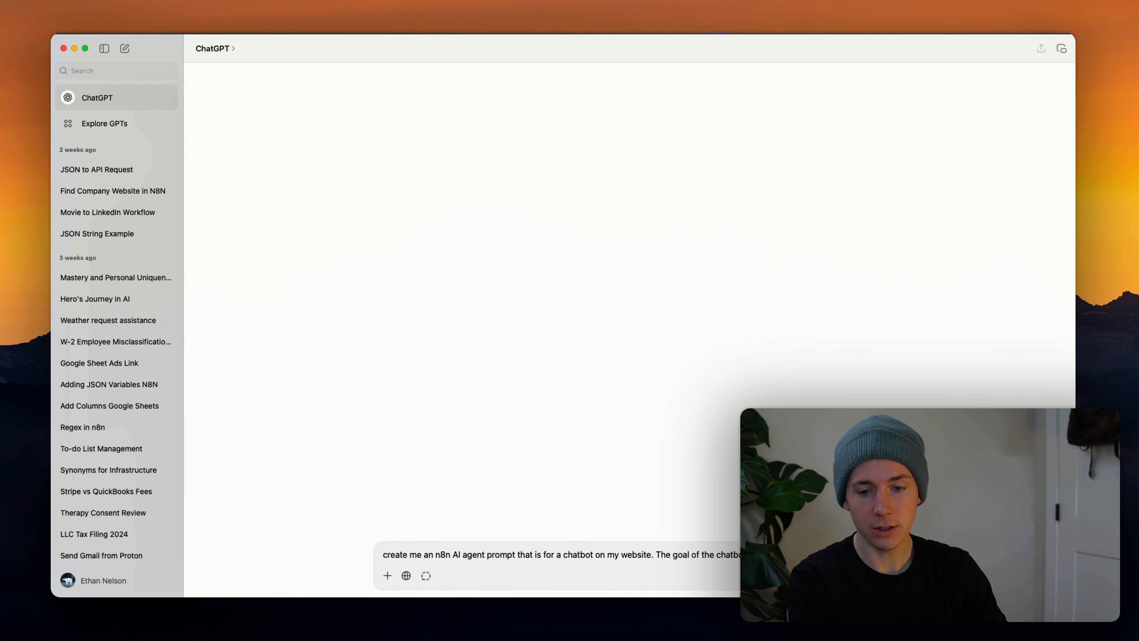
pyautogui.write('understand the co')
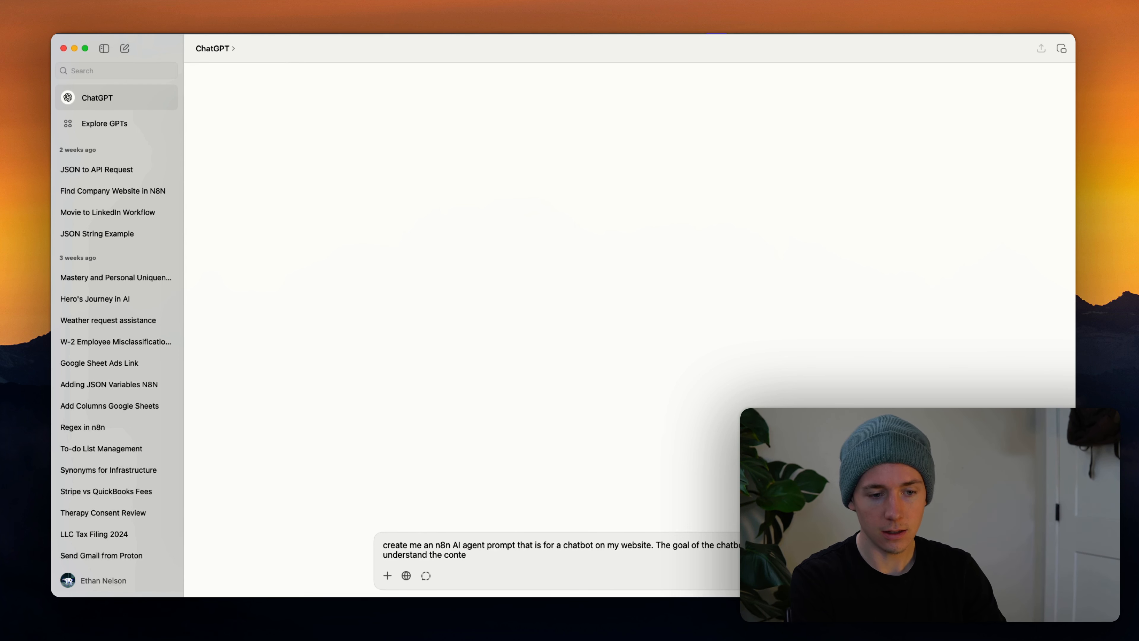
pyautogui.press('super+BackSpace')
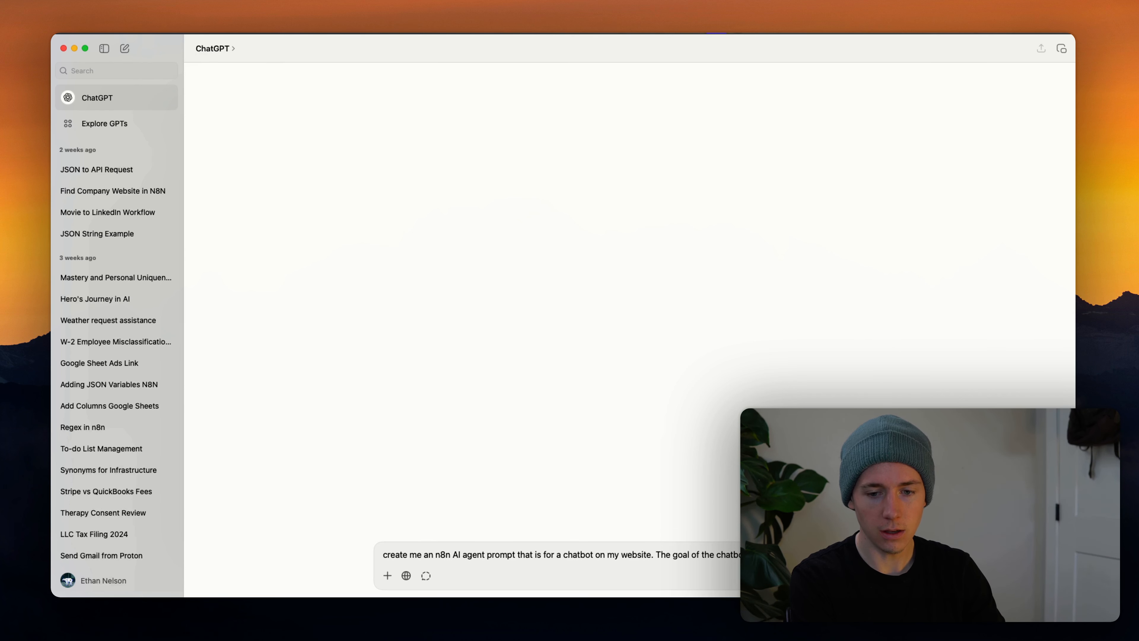
pyautogui.write('customer.')
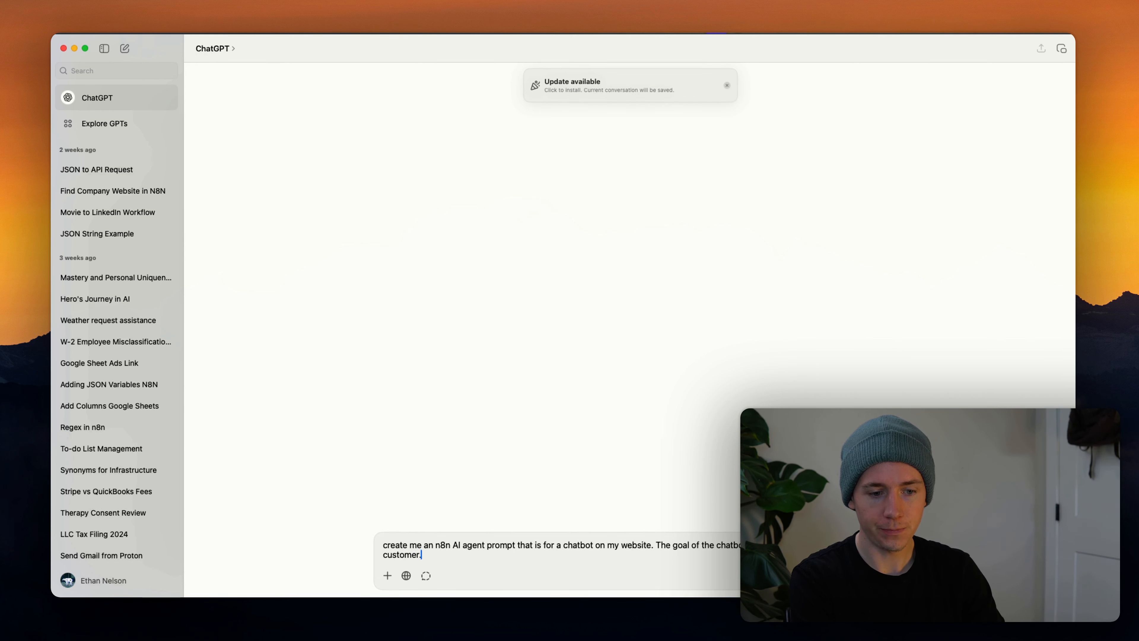
pyautogui.write(' Yo')
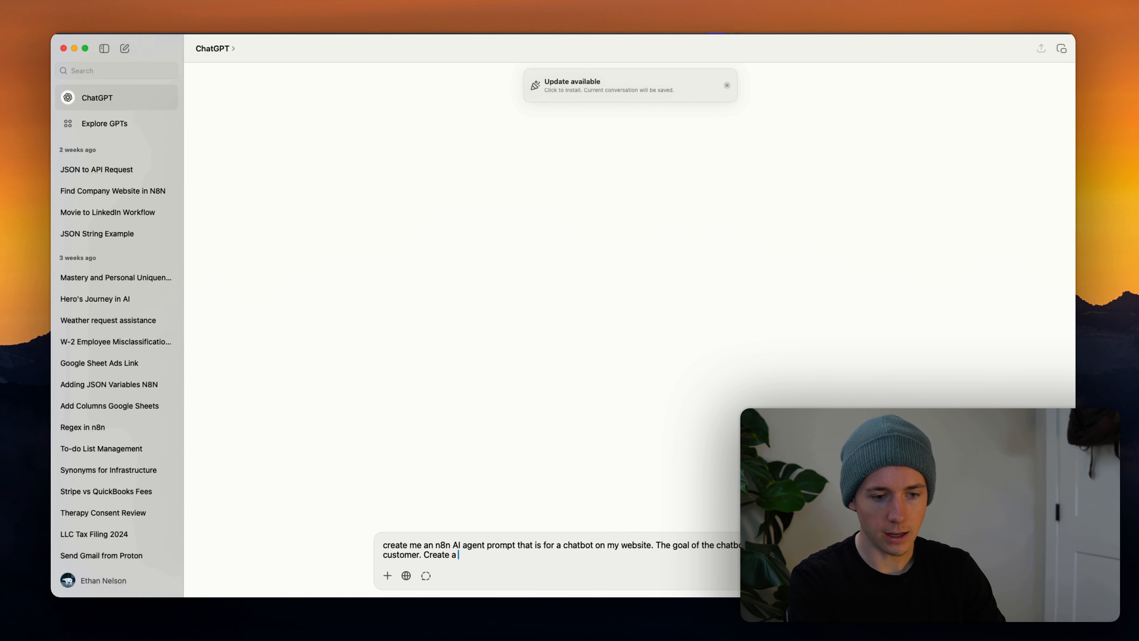
pyautogui.write('ehensive x')
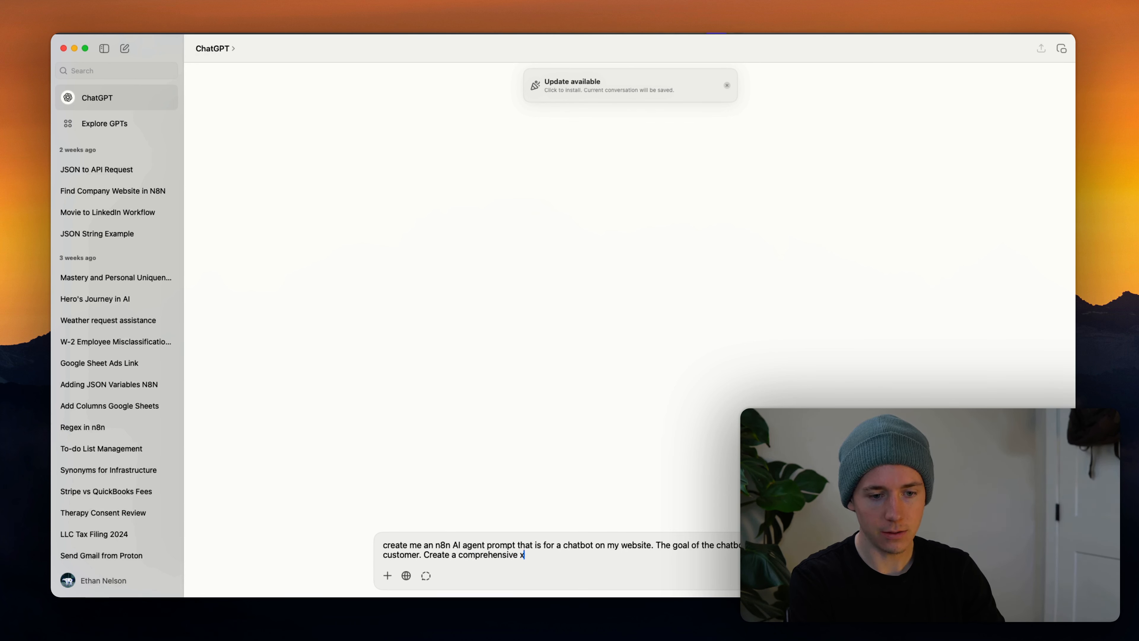
pyautogui.write('ml prompt to acco')
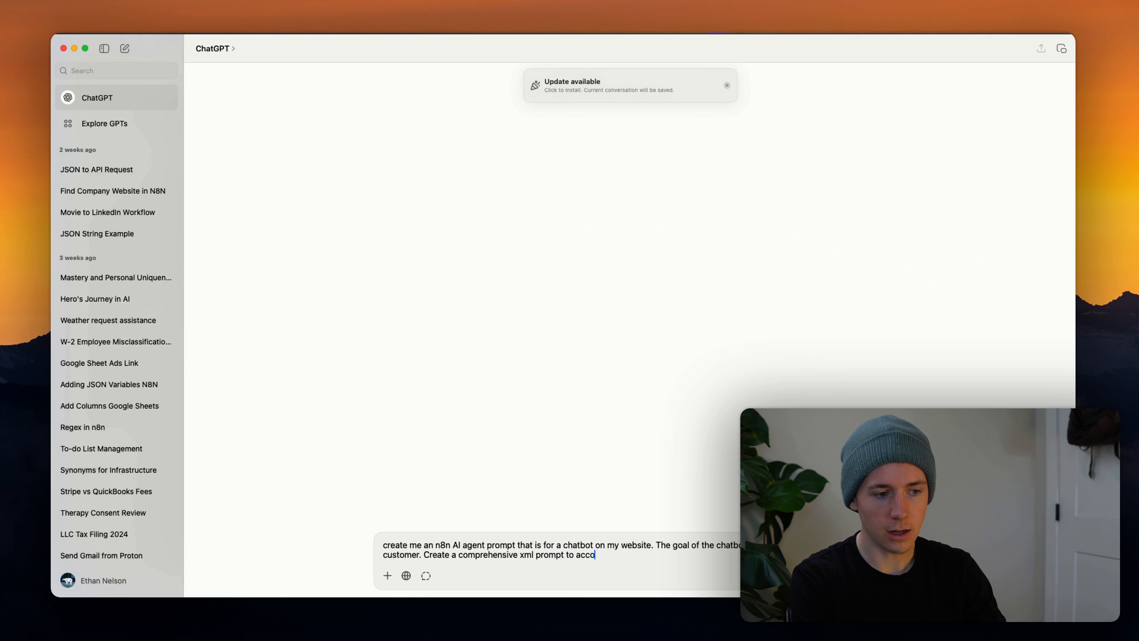
pyautogui.write('mplish this goal')
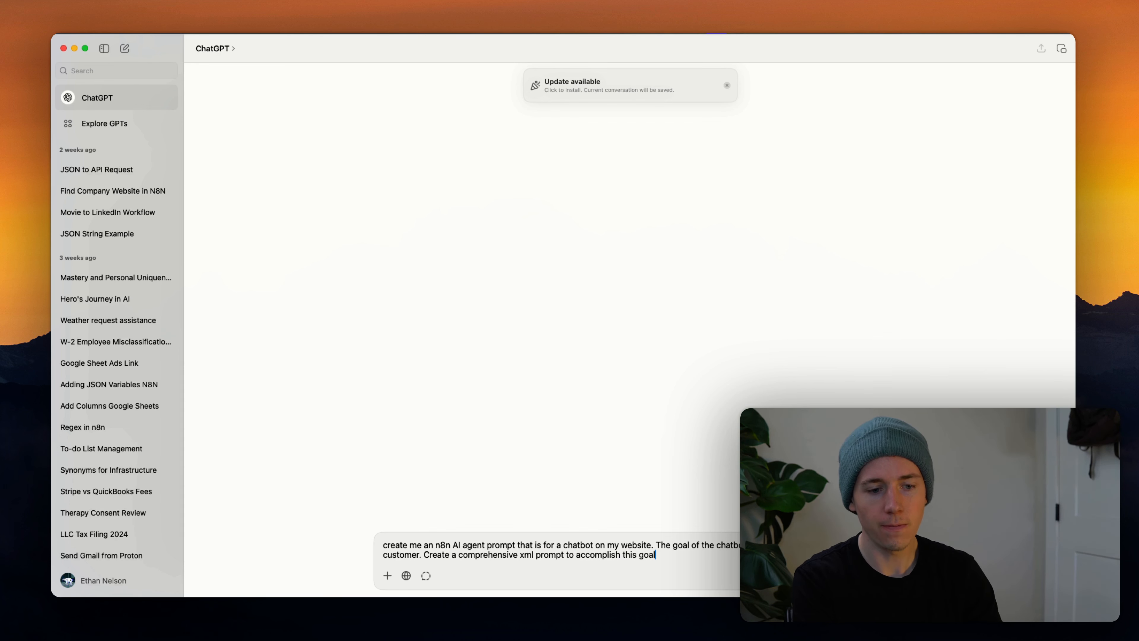
pyautogui.press('Return')
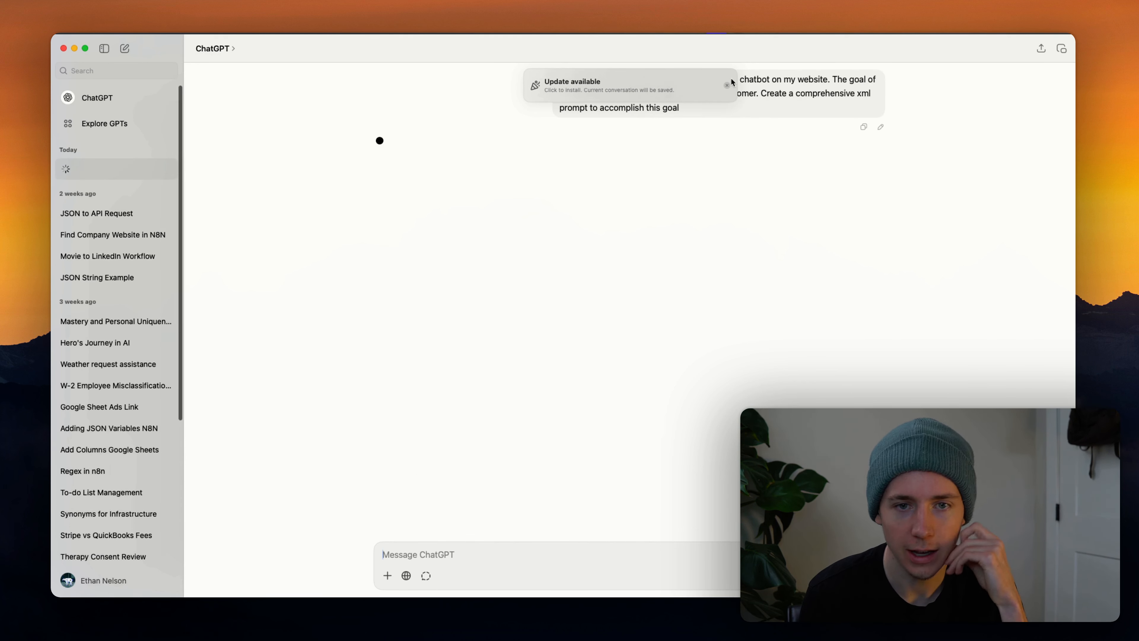
# Copy ChatGPT's generated 'N8n Ai Meeting Bot' XML prompt and switch back to n8n.
pyautogui.click(727, 85)
pyautogui.click(105, 49)
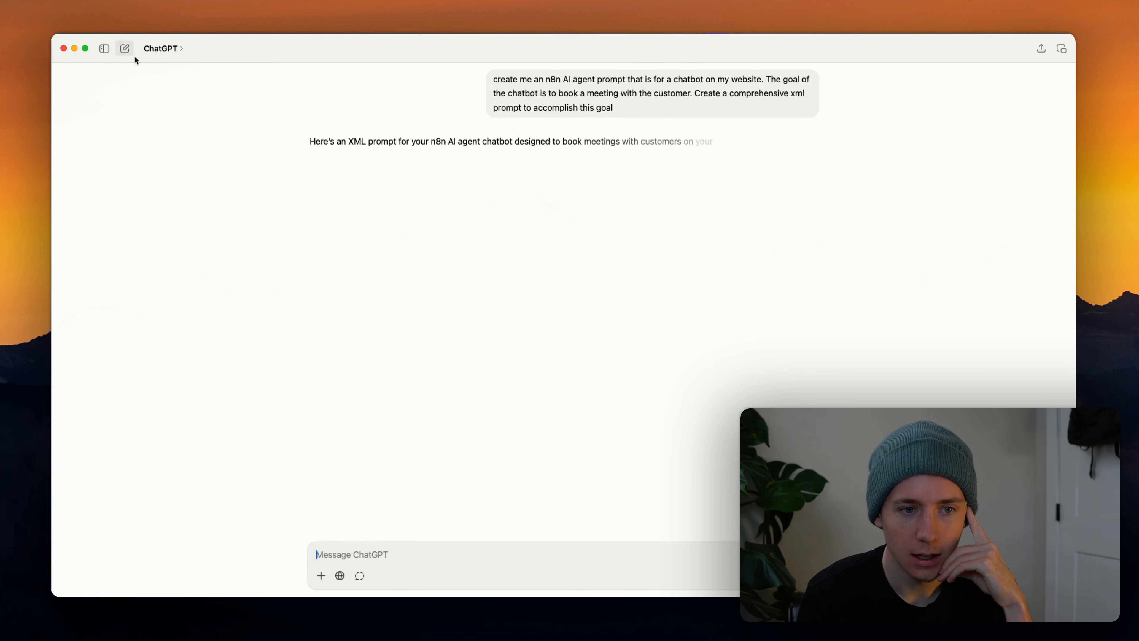
pyautogui.moveTo(322, 128); pyautogui.dragTo(365, 136)
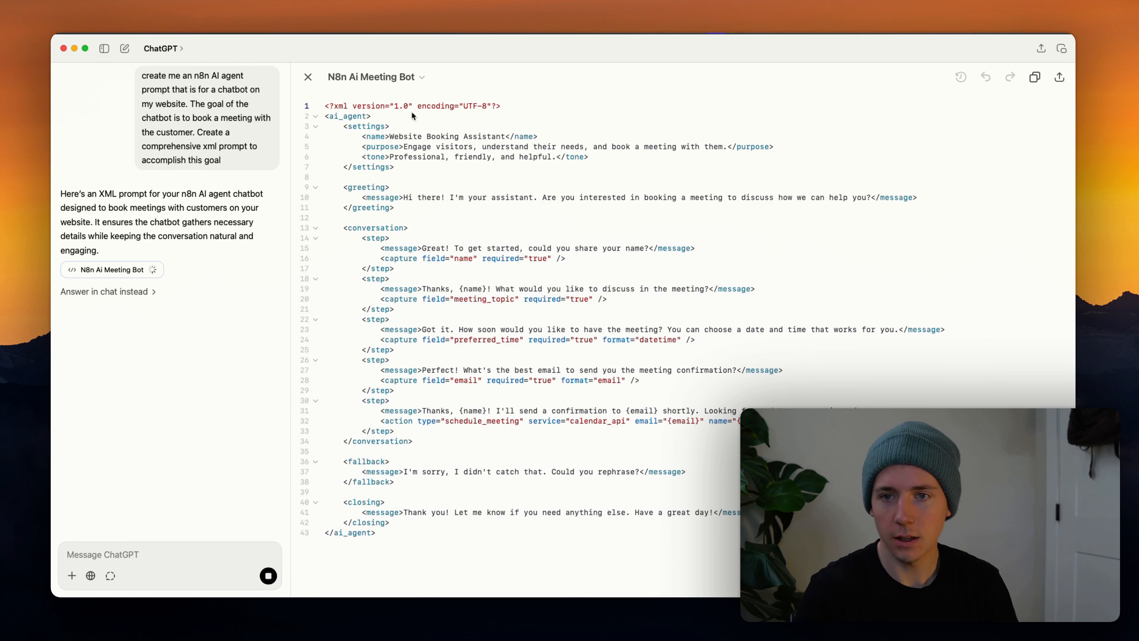
pyautogui.click(1034, 86)
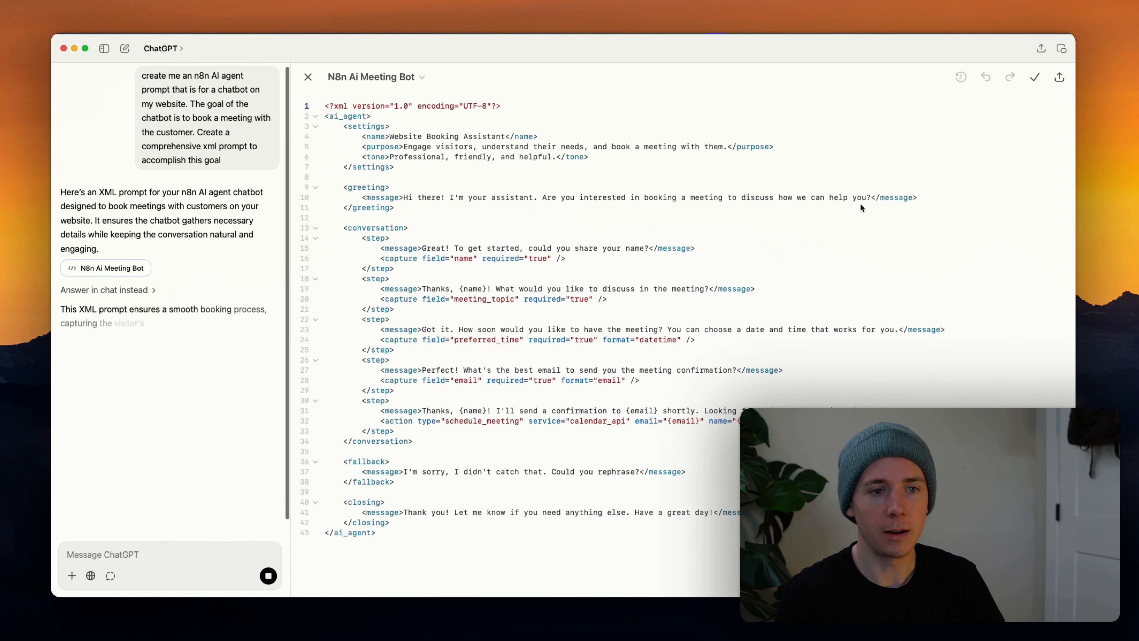
pyautogui.press('super+Tab')
pyautogui.press('super+Tab')
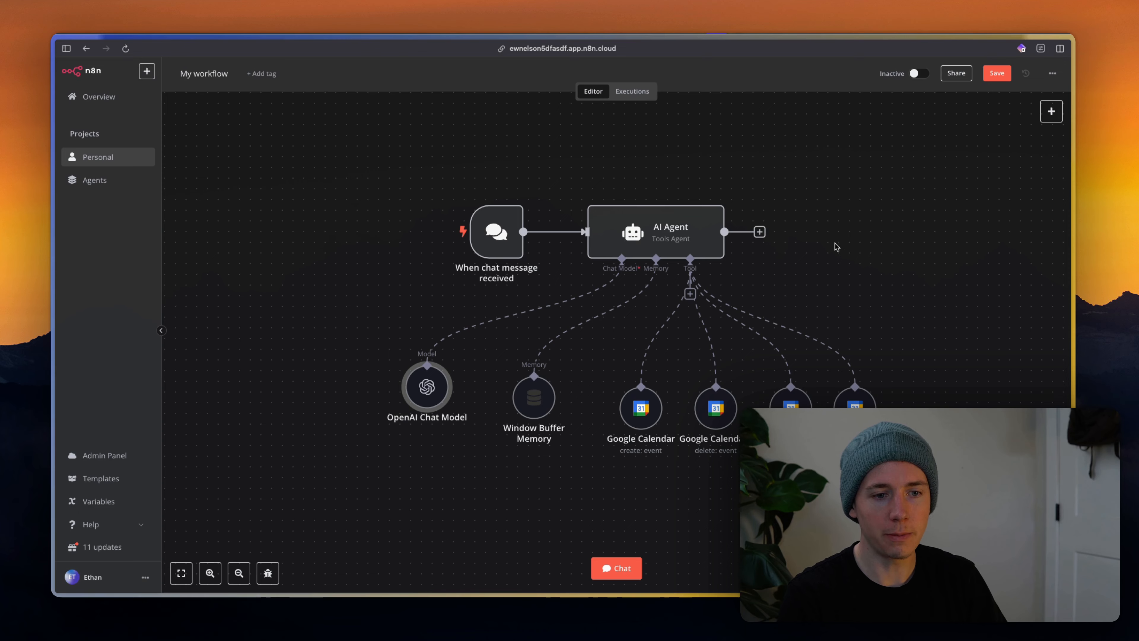
# Choose Conversational Agent for the AI Agent and paste the XML prompt into its defined Text.
pyautogui.doubleClick(628, 228)
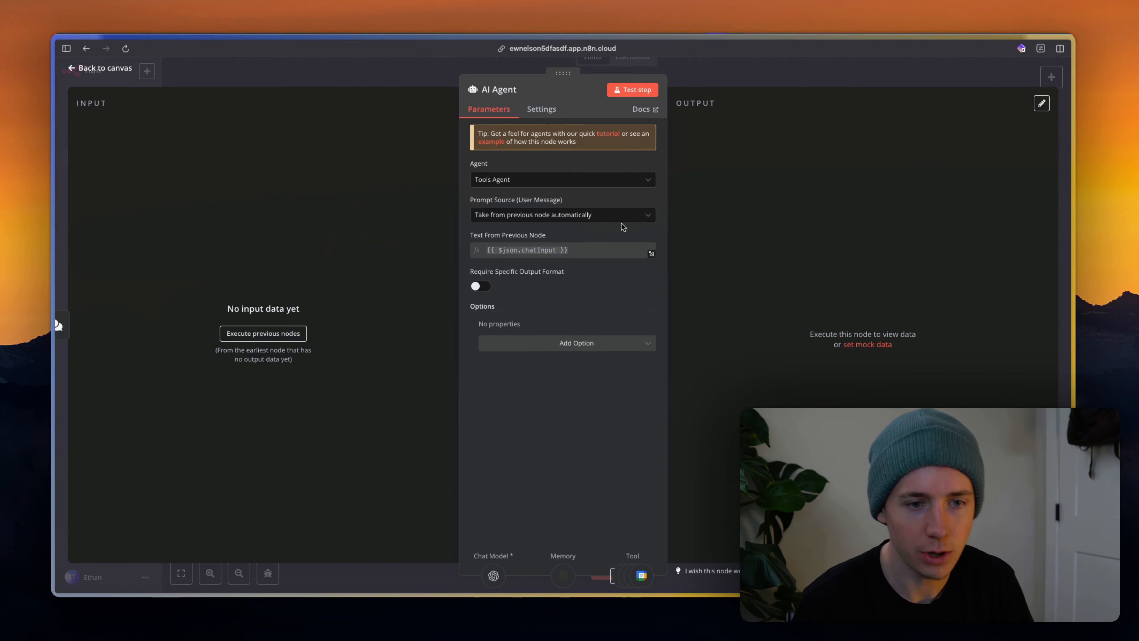
pyautogui.click(542, 183)
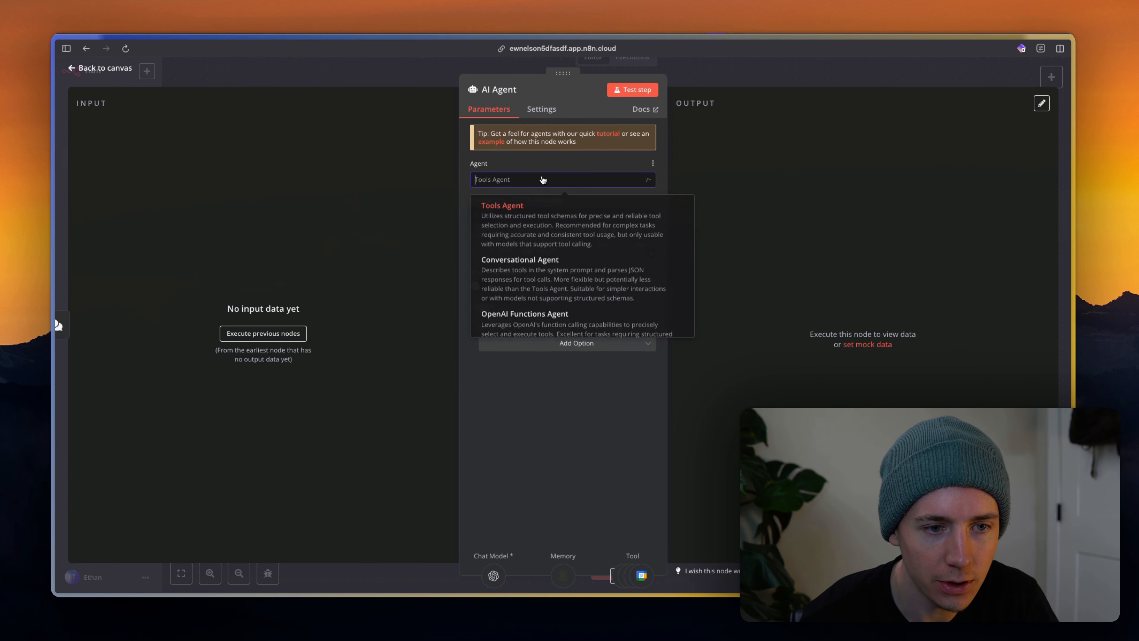
pyautogui.click(540, 276)
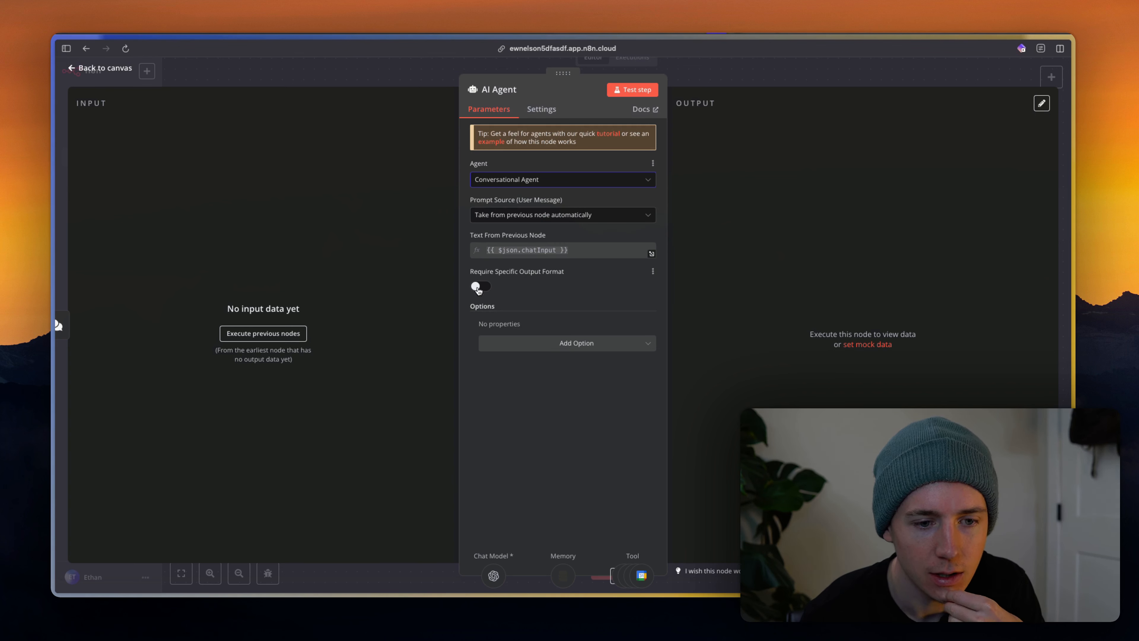
pyautogui.click(605, 221)
pyautogui.click(555, 275)
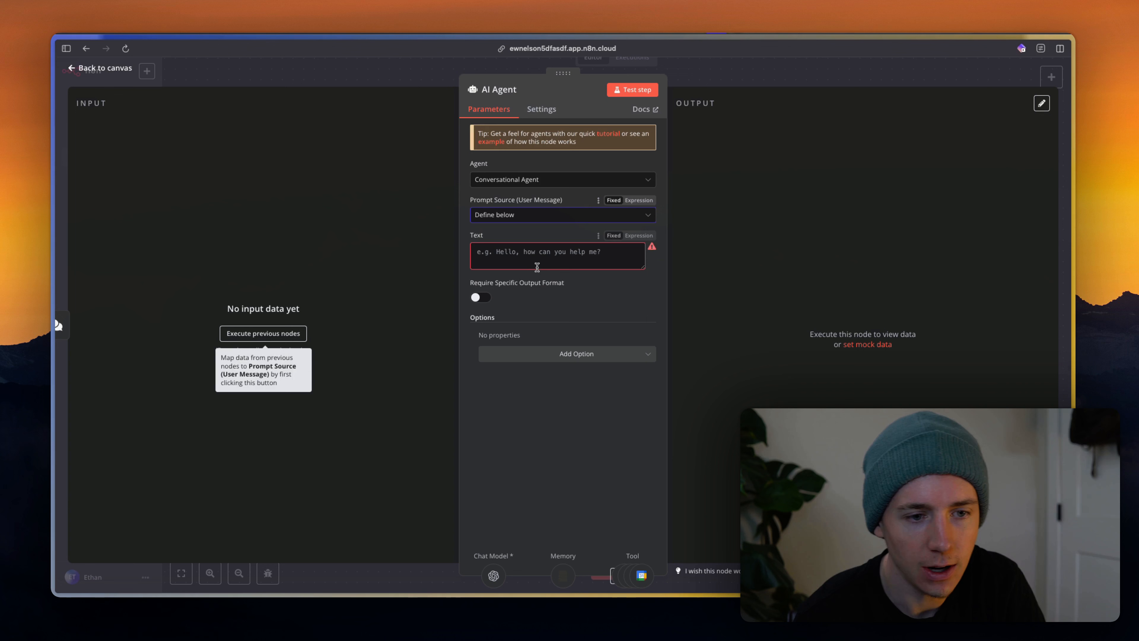
pyautogui.click(529, 253)
pyautogui.press('super+v')
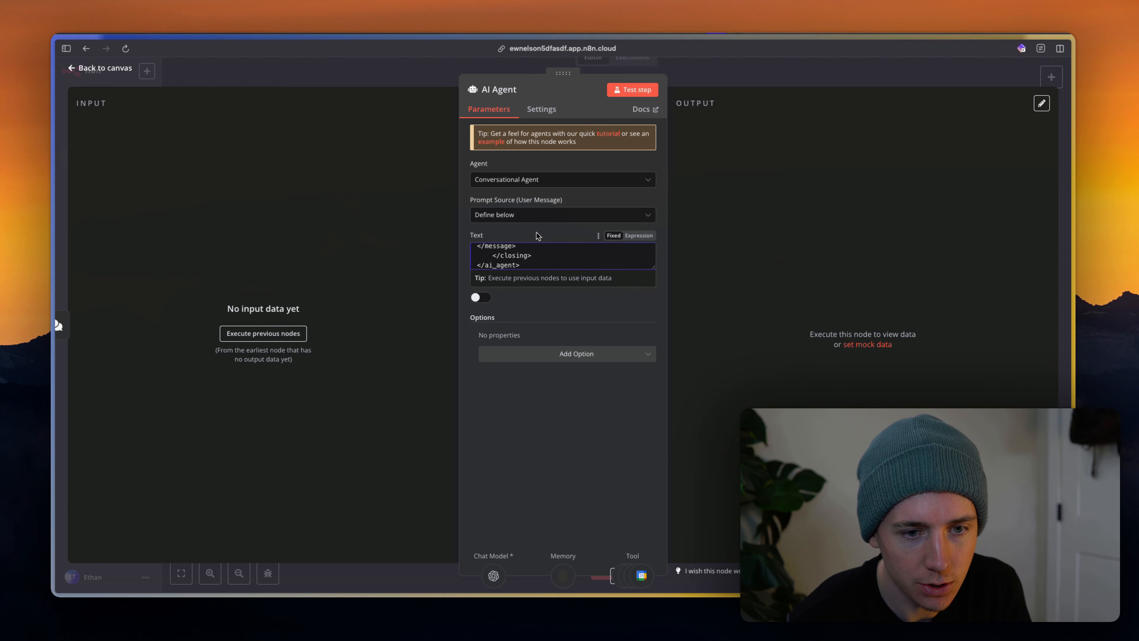
pyautogui.click(525, 252)
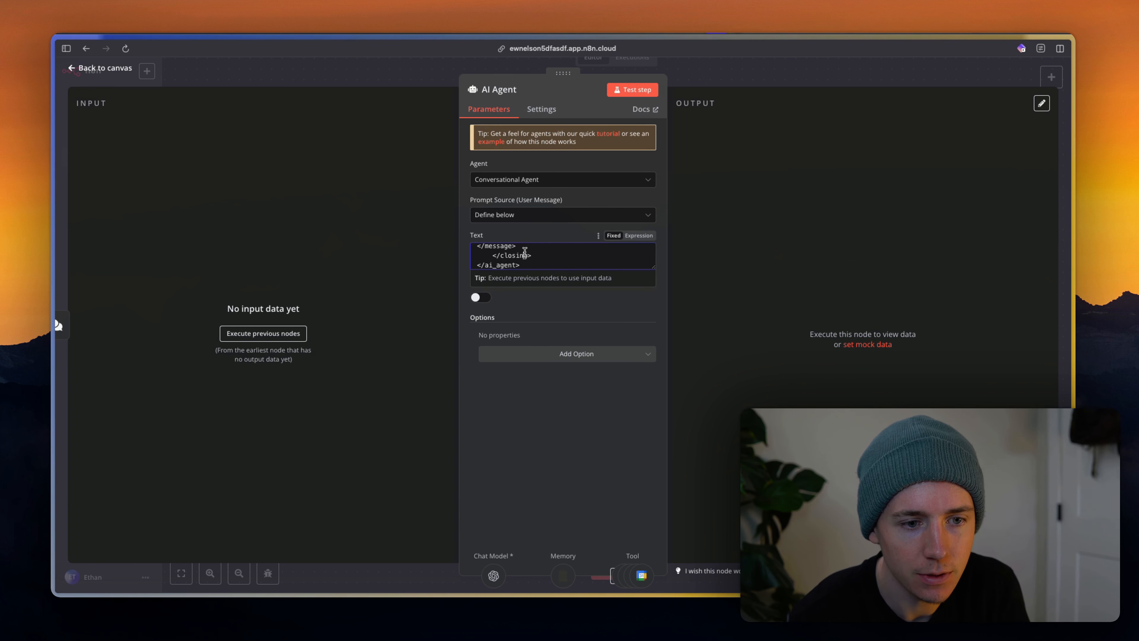
pyautogui.scroll(15, 544, 260)
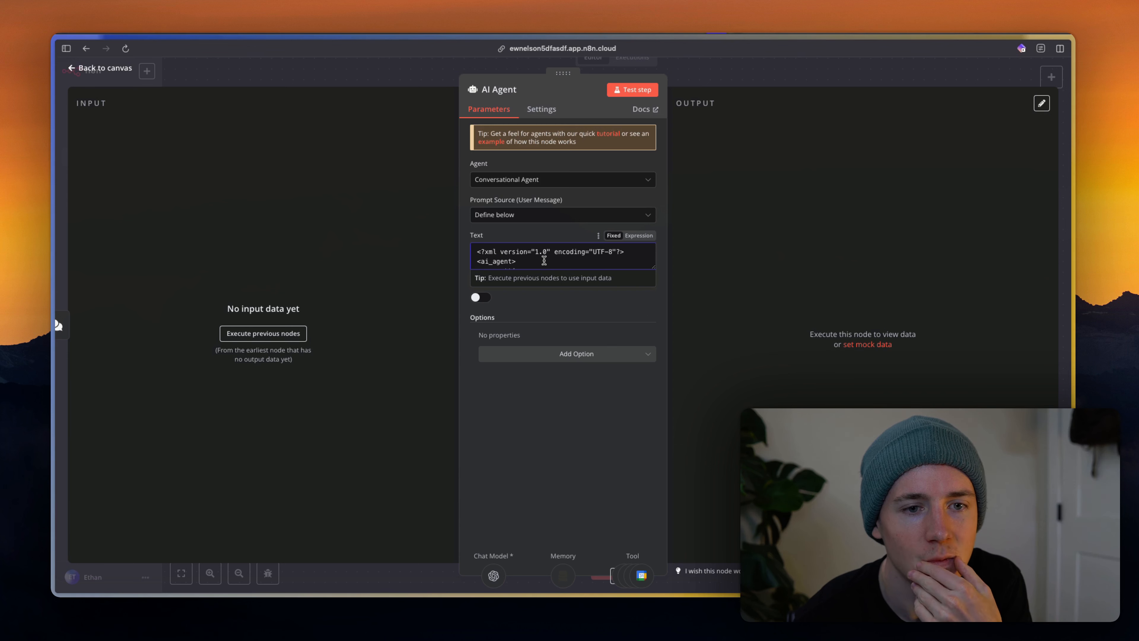
# Reconfirm the Conversational Agent type and toggle Require Specific Output Format on and back off.
pyautogui.click(545, 112)
pyautogui.click(491, 117)
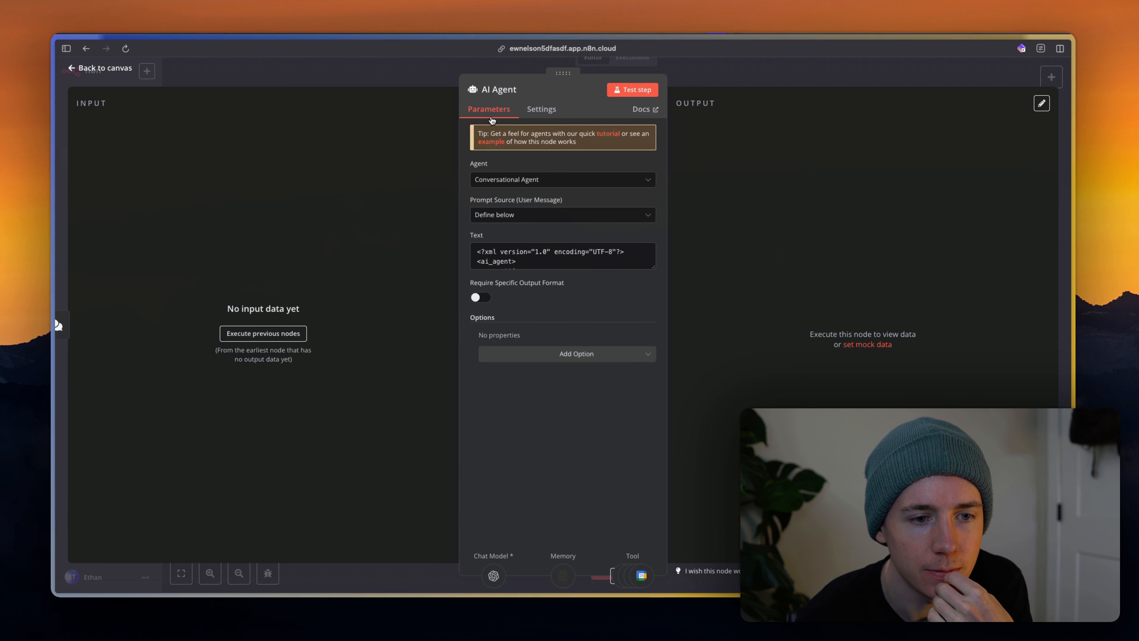
pyautogui.click(530, 182)
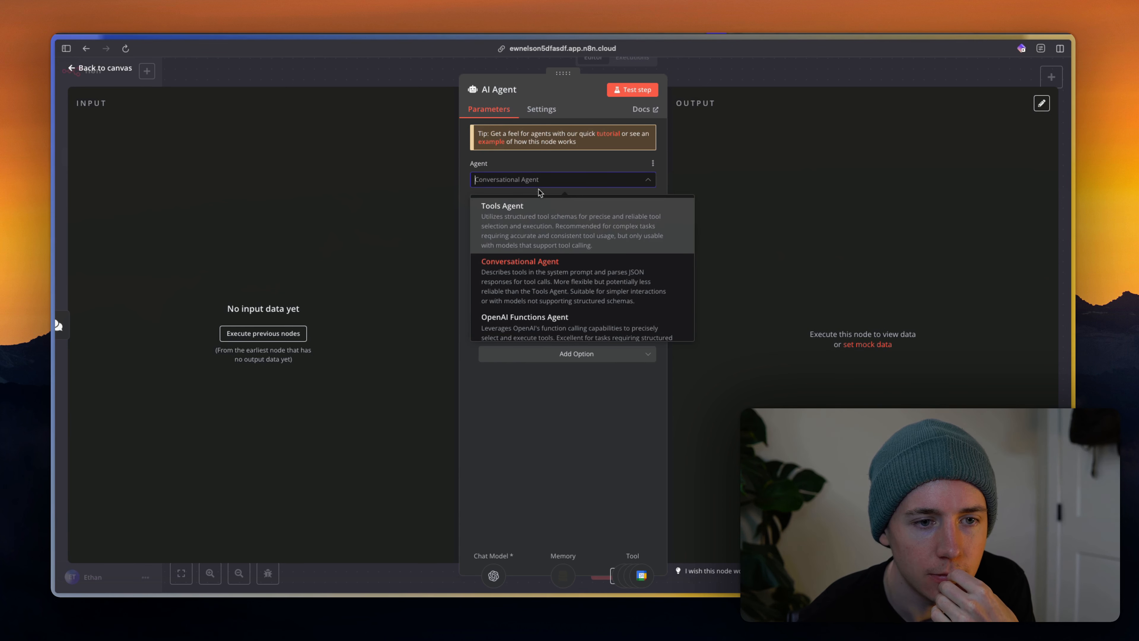
pyautogui.click(545, 272)
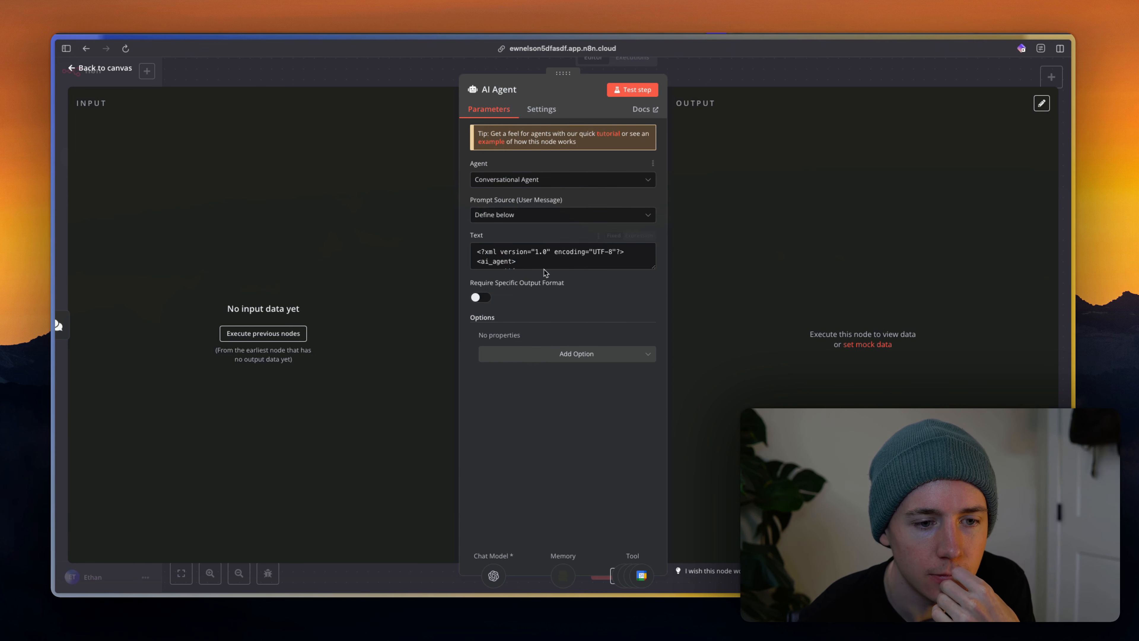
pyautogui.click(479, 298)
pyautogui.click(485, 331)
# Add a System Message option to the AI Agent and clear the XML from its prompt Text.
pyautogui.click(506, 355)
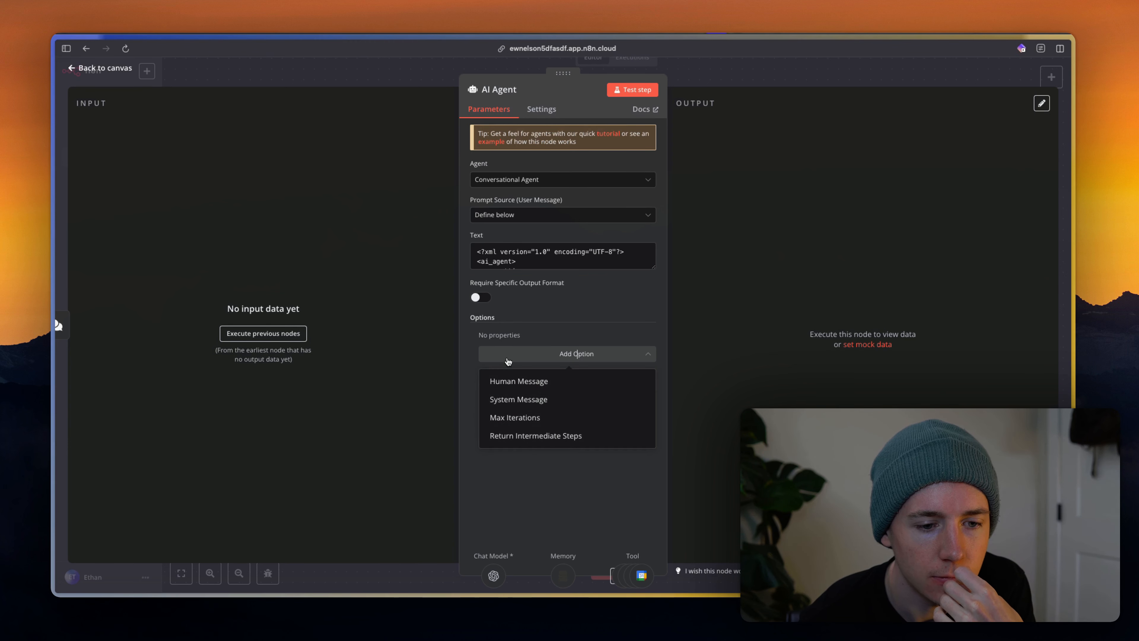
pyautogui.click(520, 397)
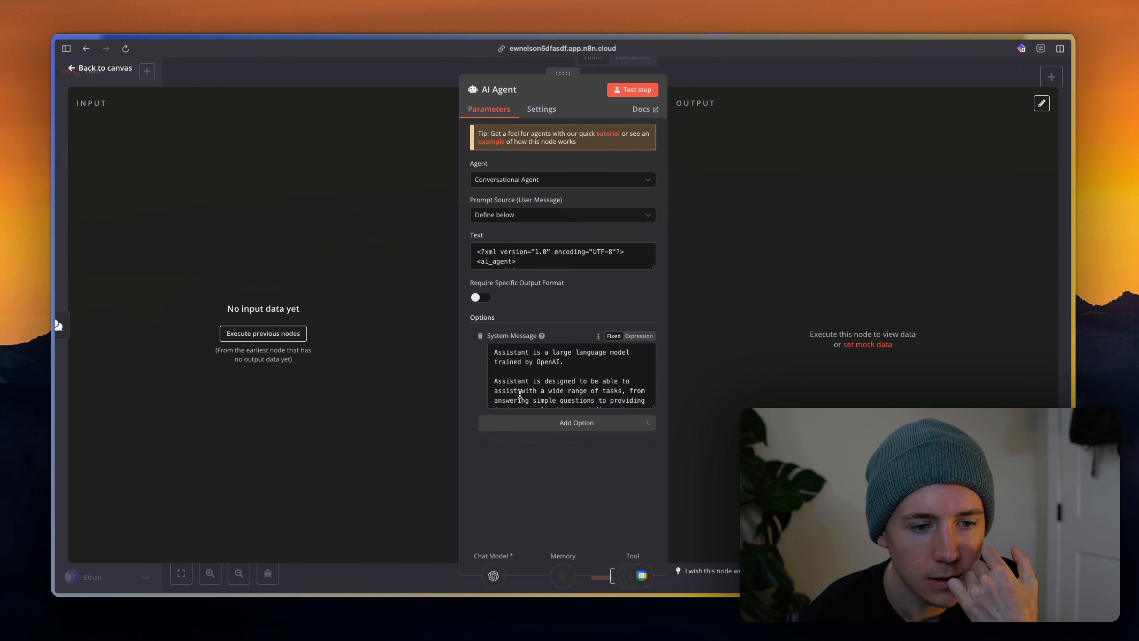
pyautogui.click(527, 252)
pyautogui.press('super+a')
pyautogui.press('BackSpace')
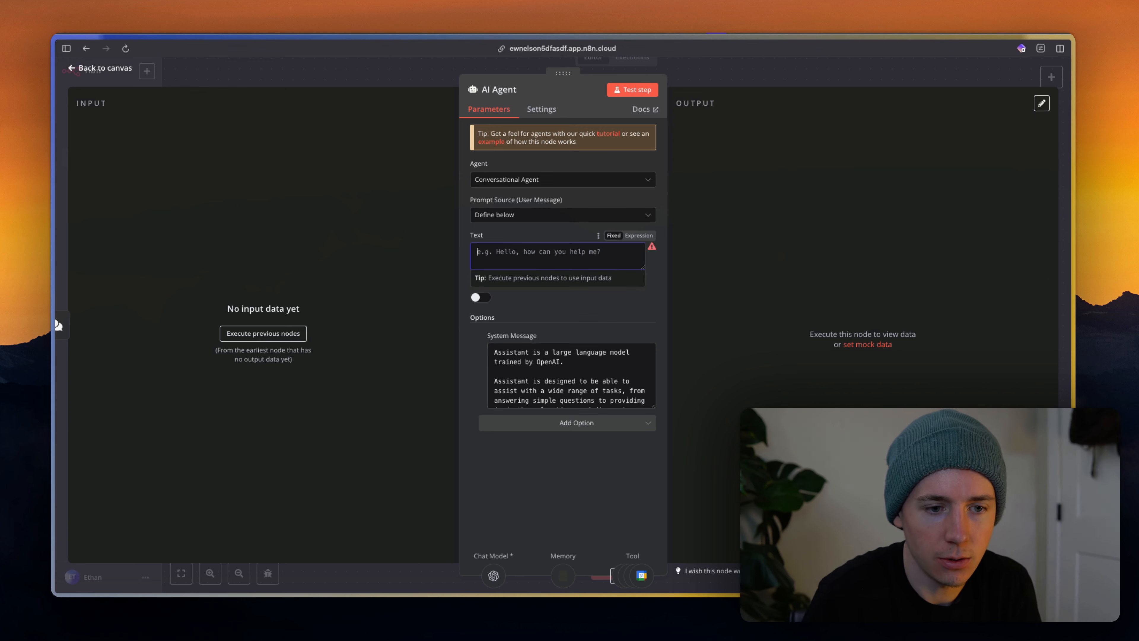
pyautogui.click(639, 236)
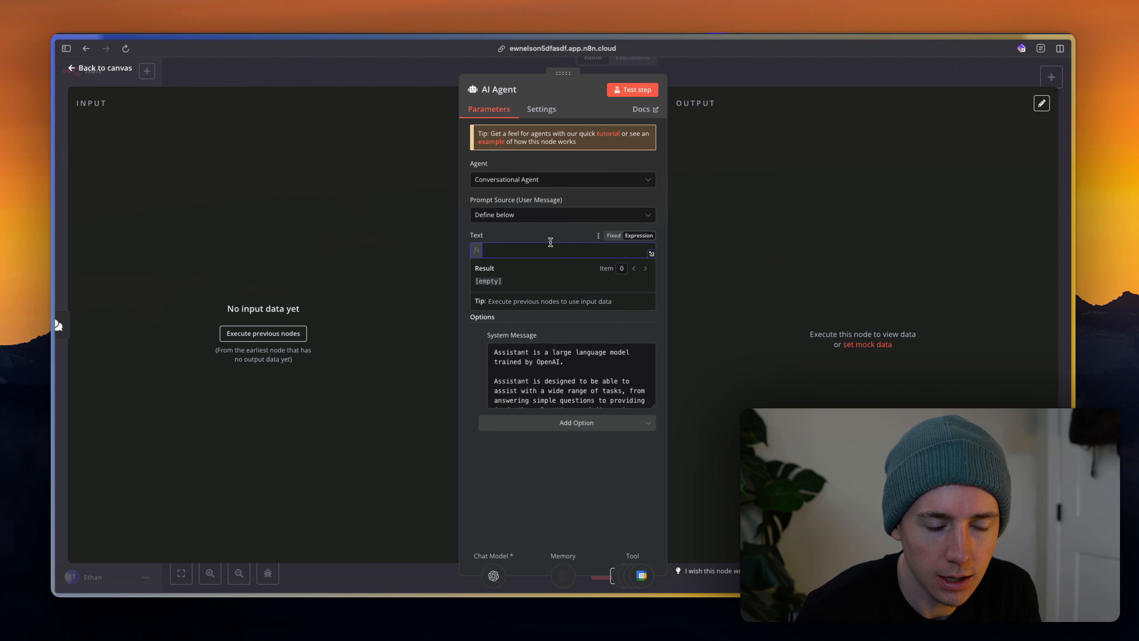
pyautogui.click(554, 220)
pyautogui.hotkey('ctrl', 'Tab')
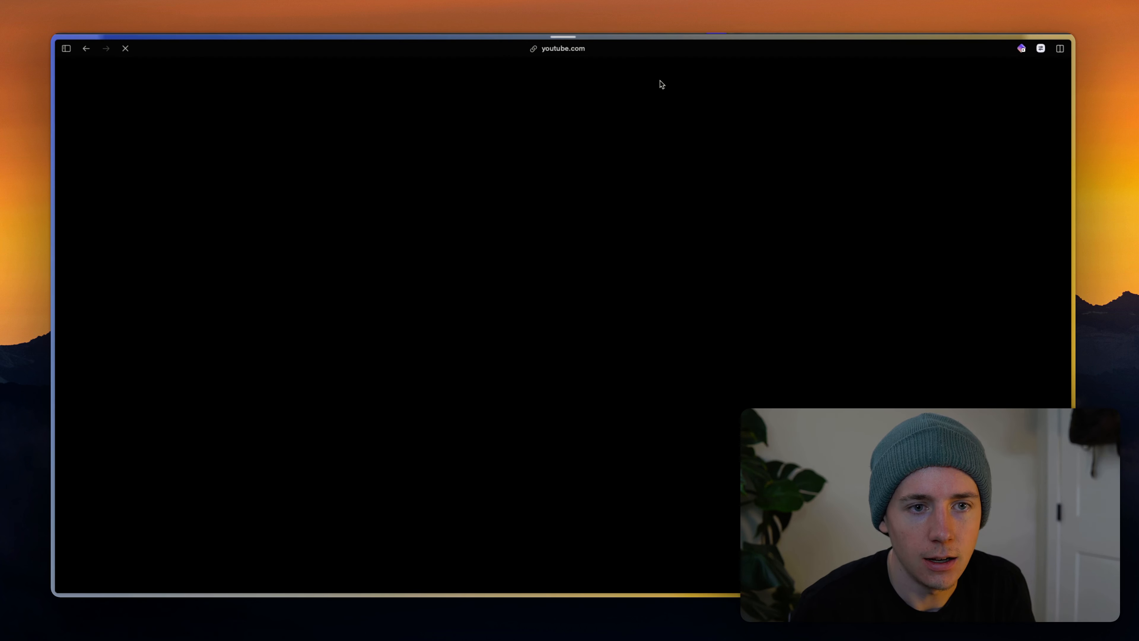
pyautogui.hotkey('ctrl', 'Tab')
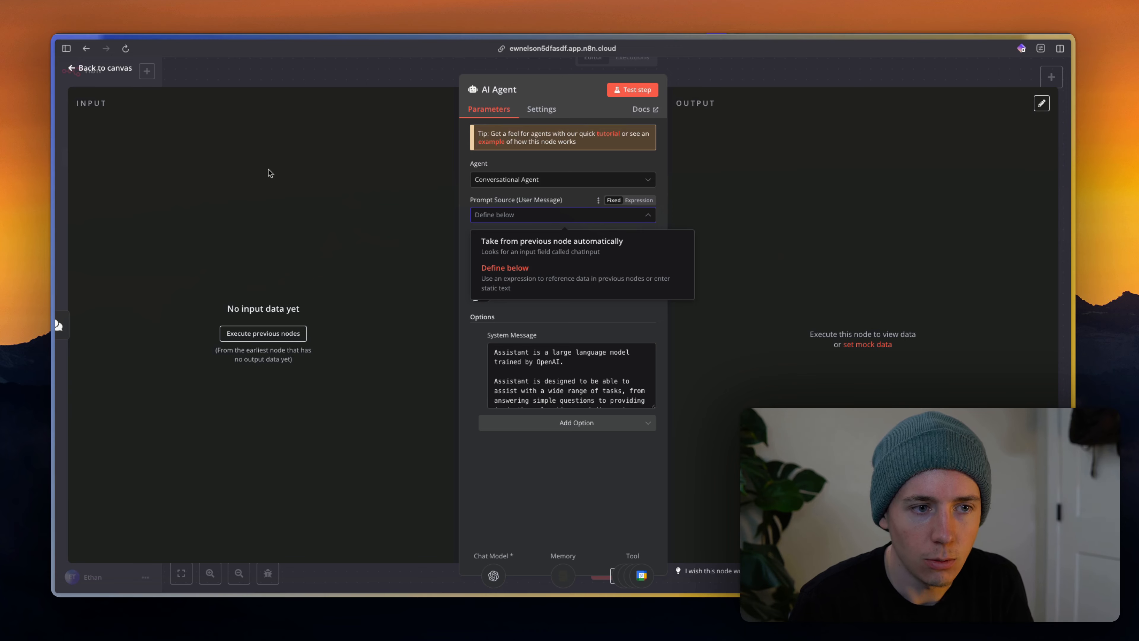
pyautogui.click(775, 74)
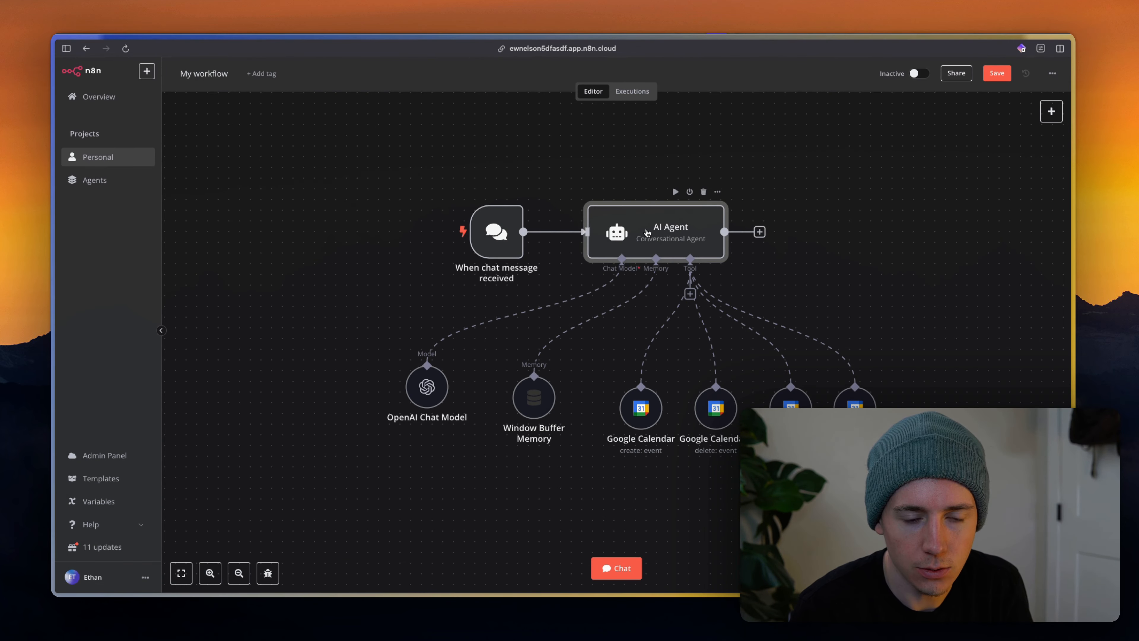
# Try a $fromAI expression in the agent's prompt Text, then delete it.
pyautogui.doubleClick(648, 233)
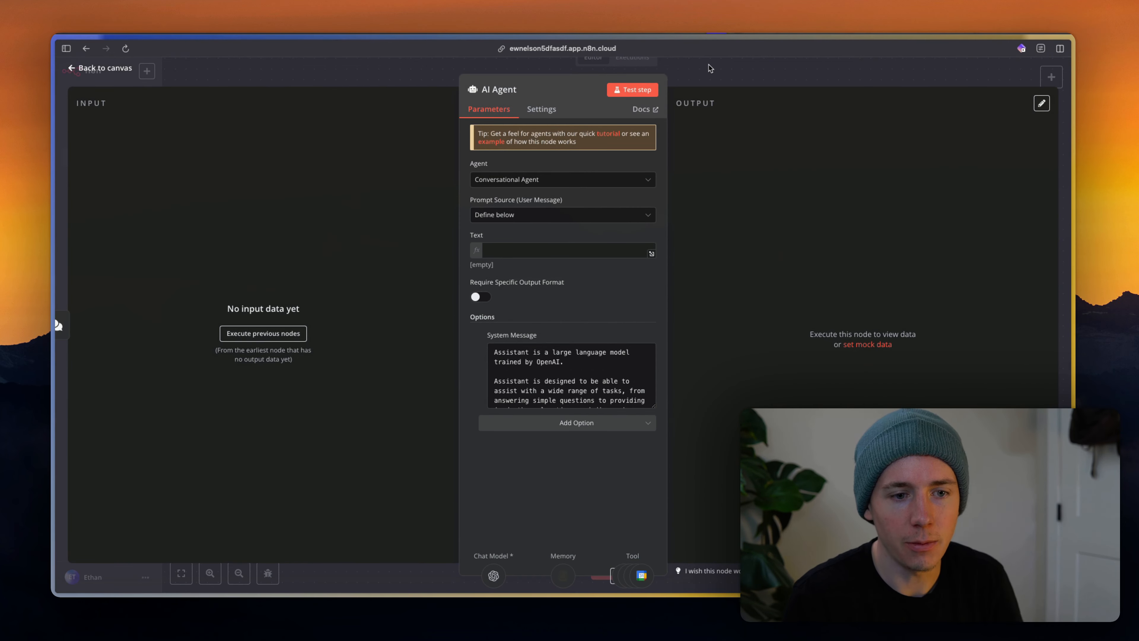
pyautogui.click(523, 251)
pyautogui.write('{{')
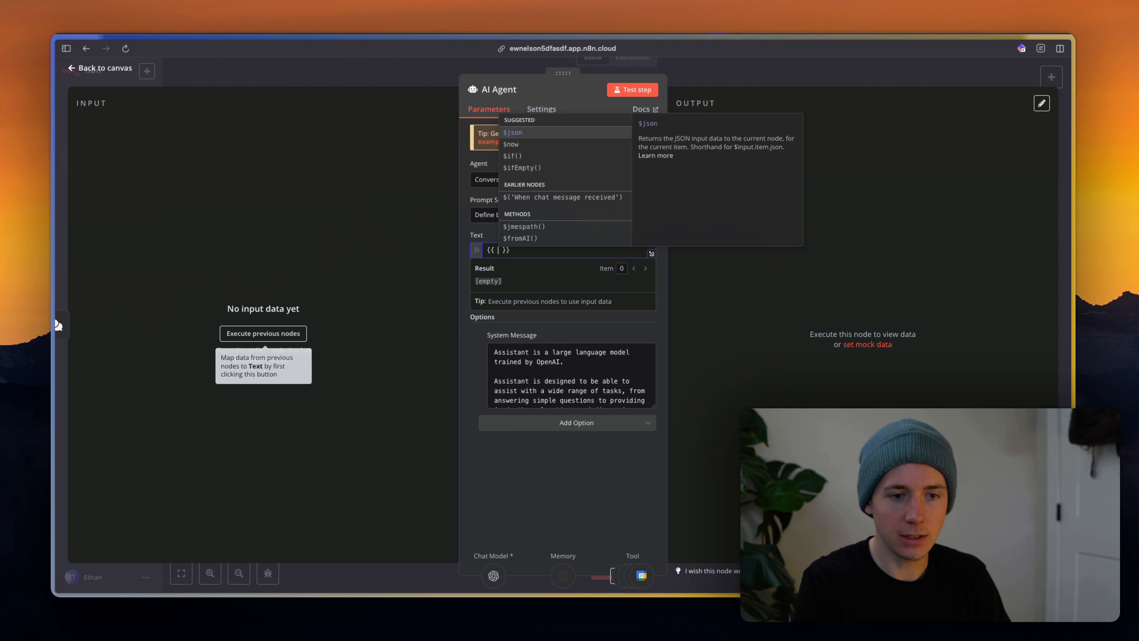
pyautogui.click(520, 238)
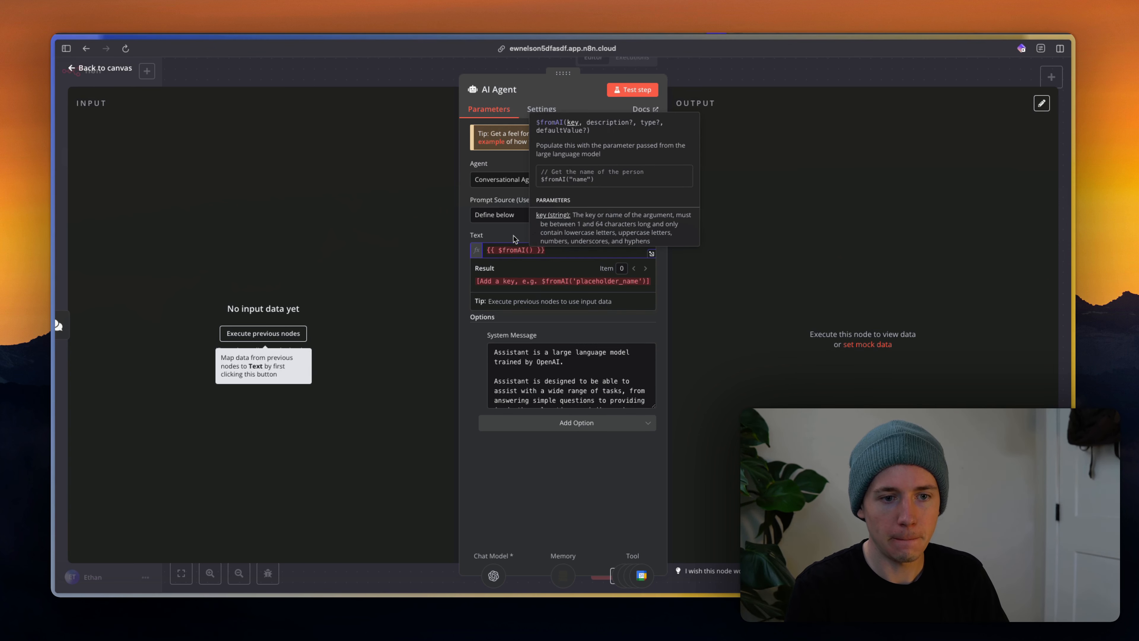
pyautogui.press('super+a')
pyautogui.press('BackSpace')
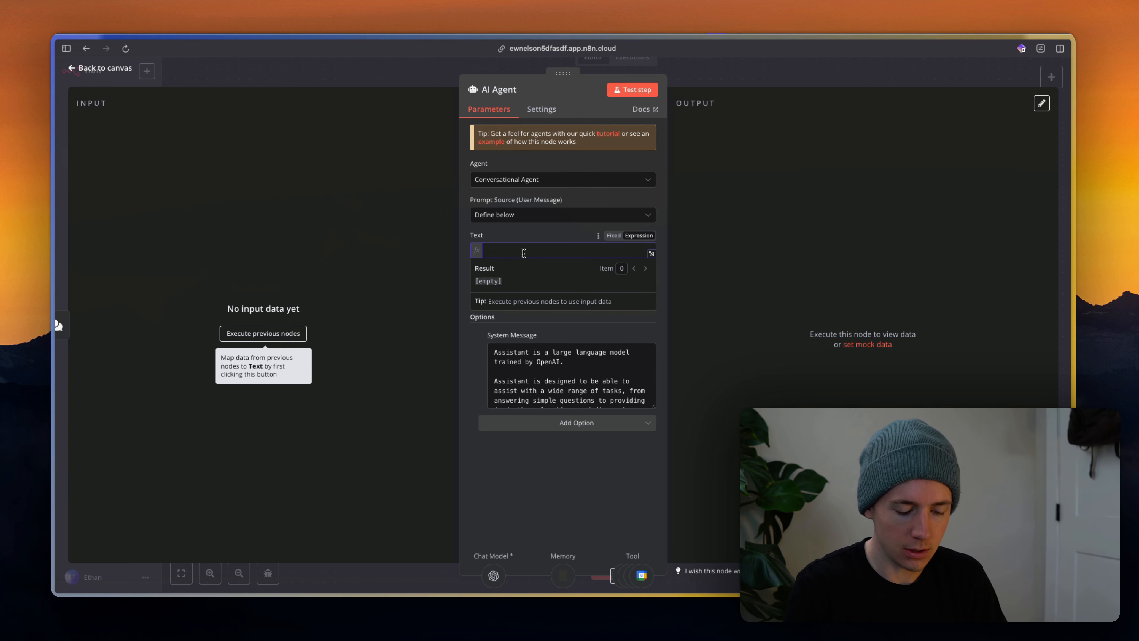
pyautogui.write('{{')
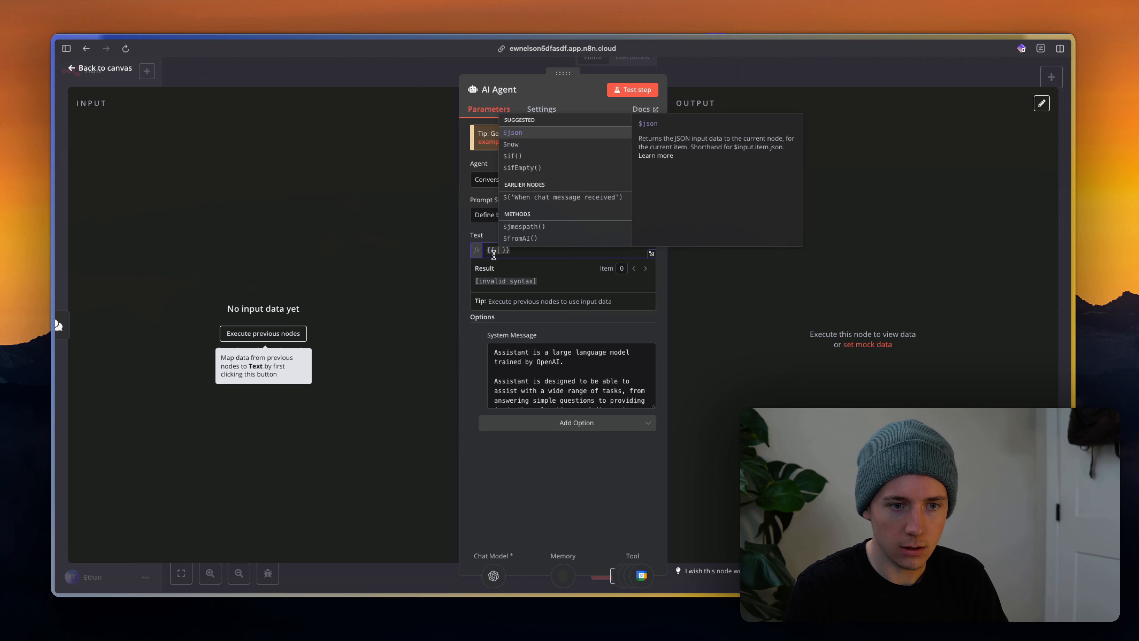
pyautogui.press('Escape')
pyautogui.press('Escape')
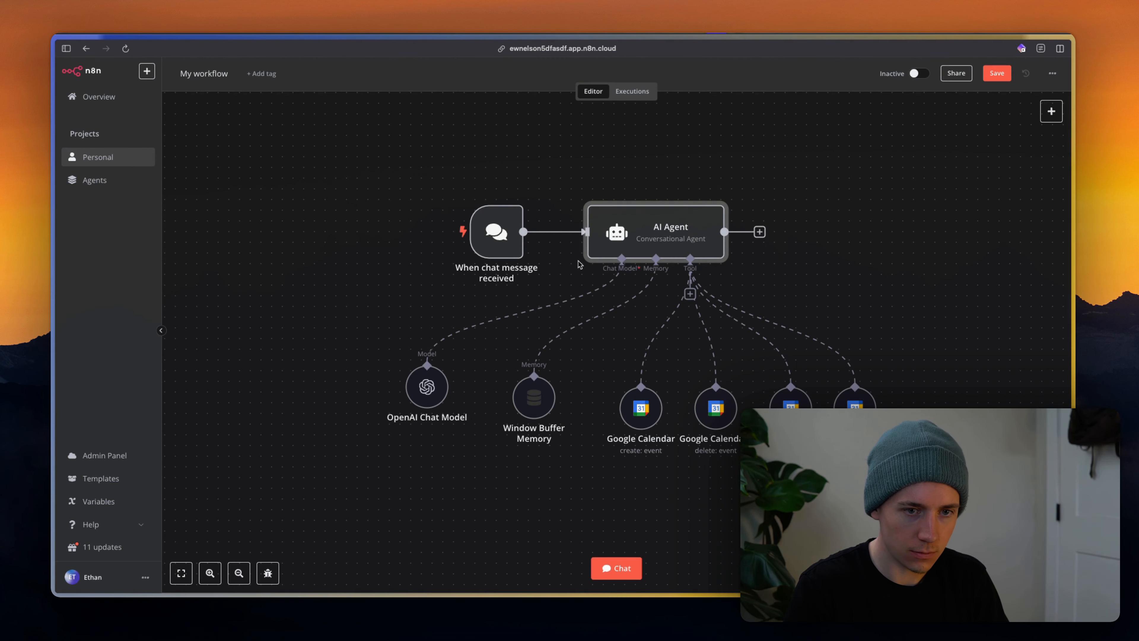
# Check the chat trigger's parameters and send 'hello' as a test chat message.
pyautogui.doubleClick(493, 231)
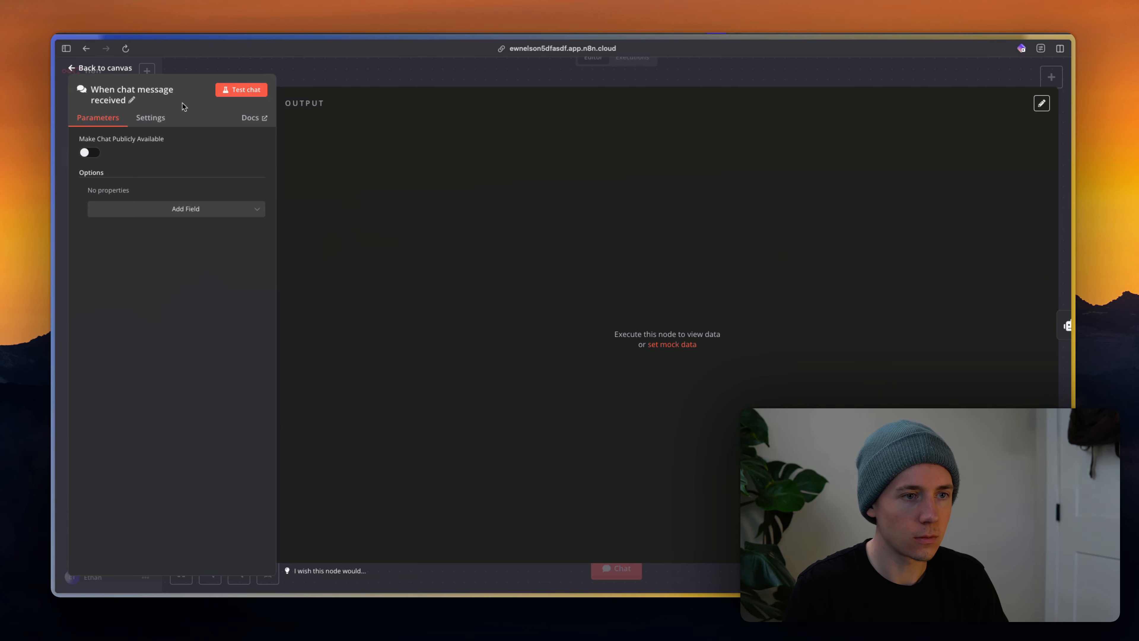
pyautogui.press('Escape')
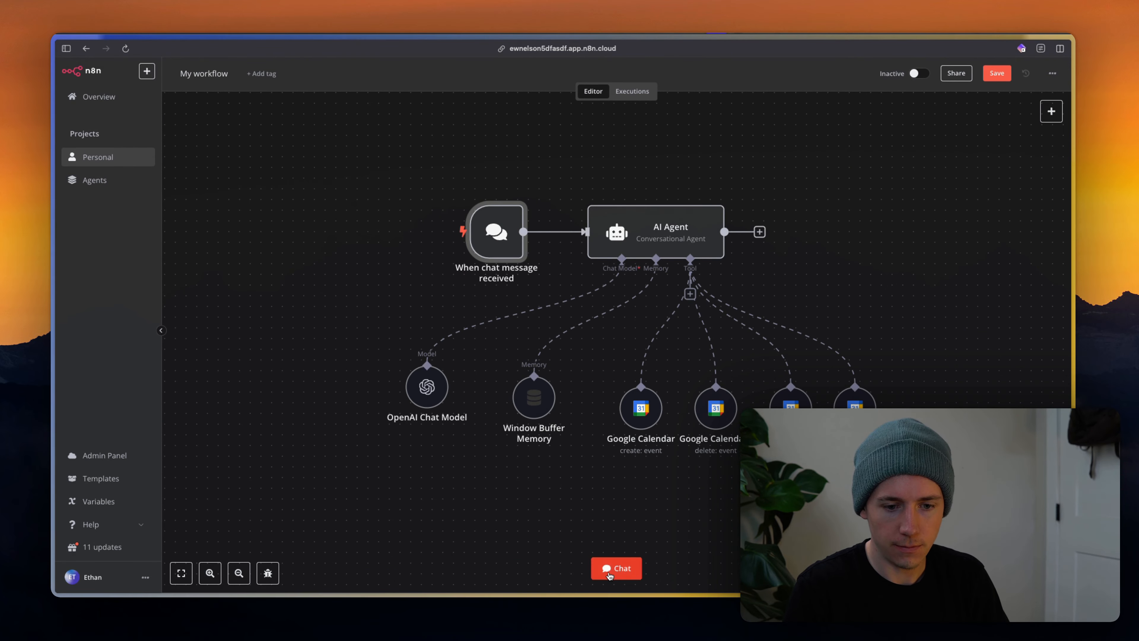
pyautogui.click(616, 567)
pyautogui.write('hell')
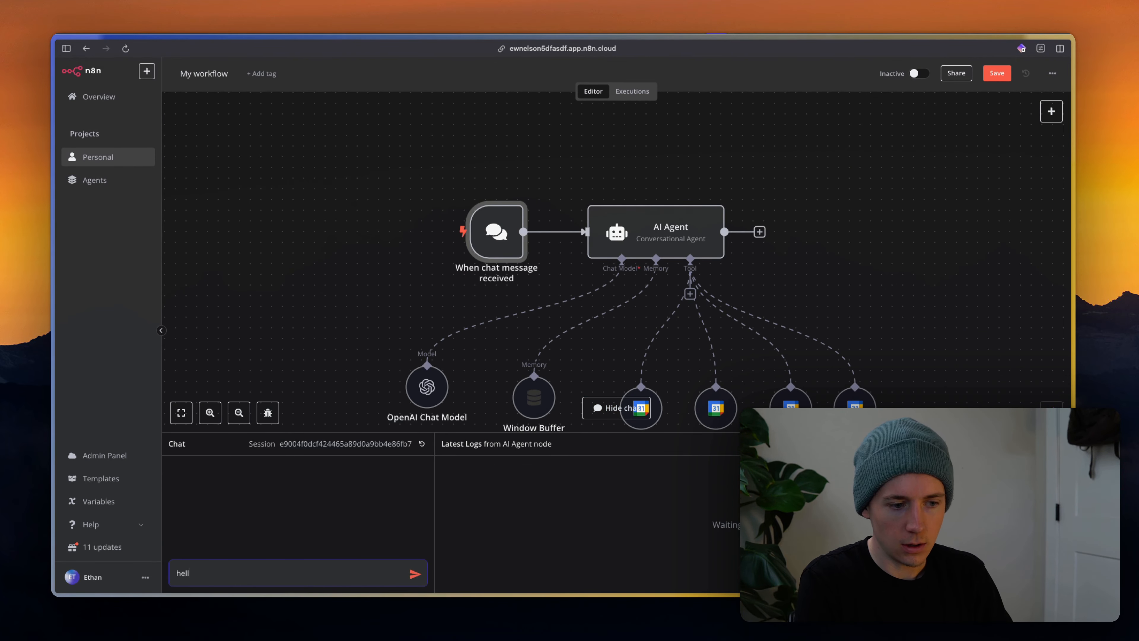
pyautogui.write('o')
pyautogui.press('Return')
# Set the agent's Text to {{ $json.chatInput }} and clear the default system message.
pyautogui.doubleClick(602, 249)
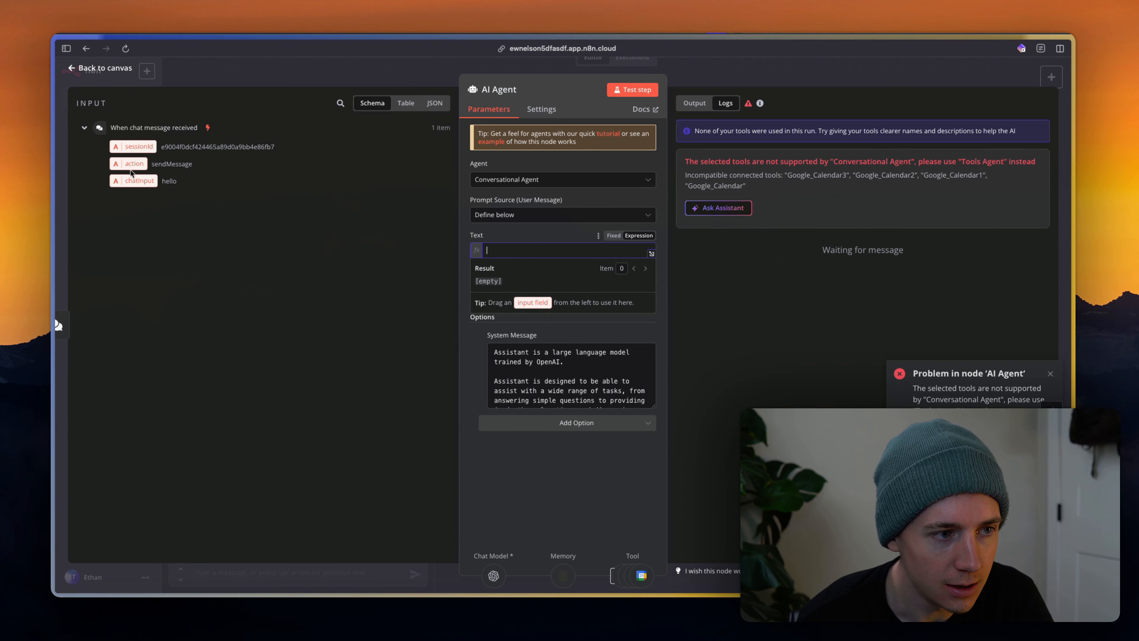
pyautogui.moveTo(130, 182); pyautogui.dragTo(531, 250)
pyautogui.click(592, 384)
pyautogui.scroll(-4, 567, 378)
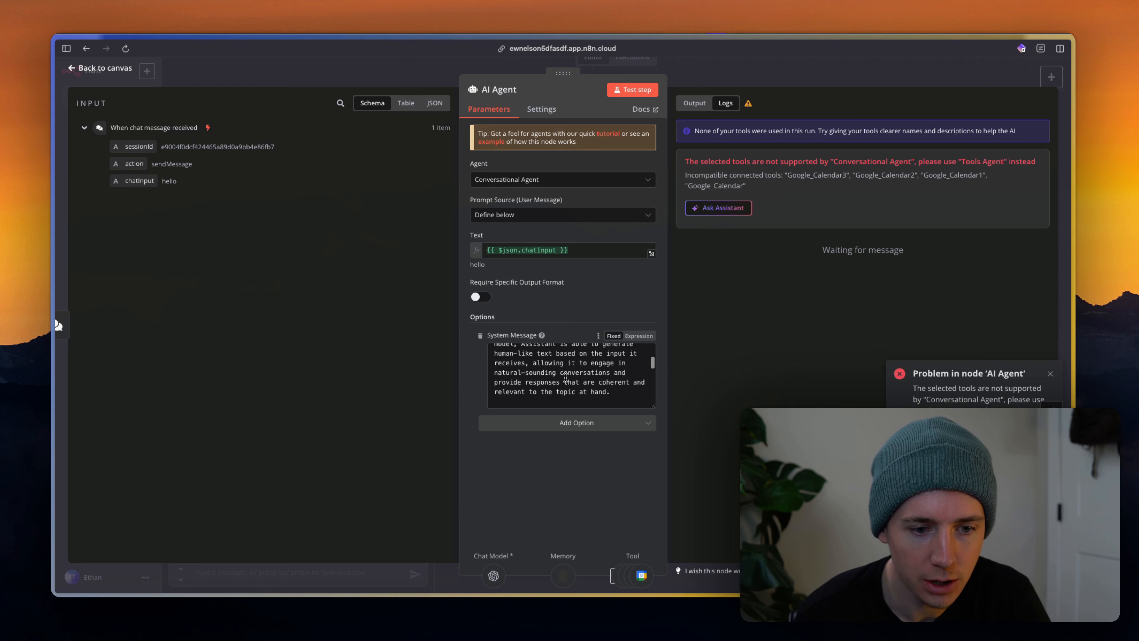
pyautogui.scroll(4, 565, 379)
pyautogui.hotkey('ctrl', 'a')
pyautogui.press('BackSpace')
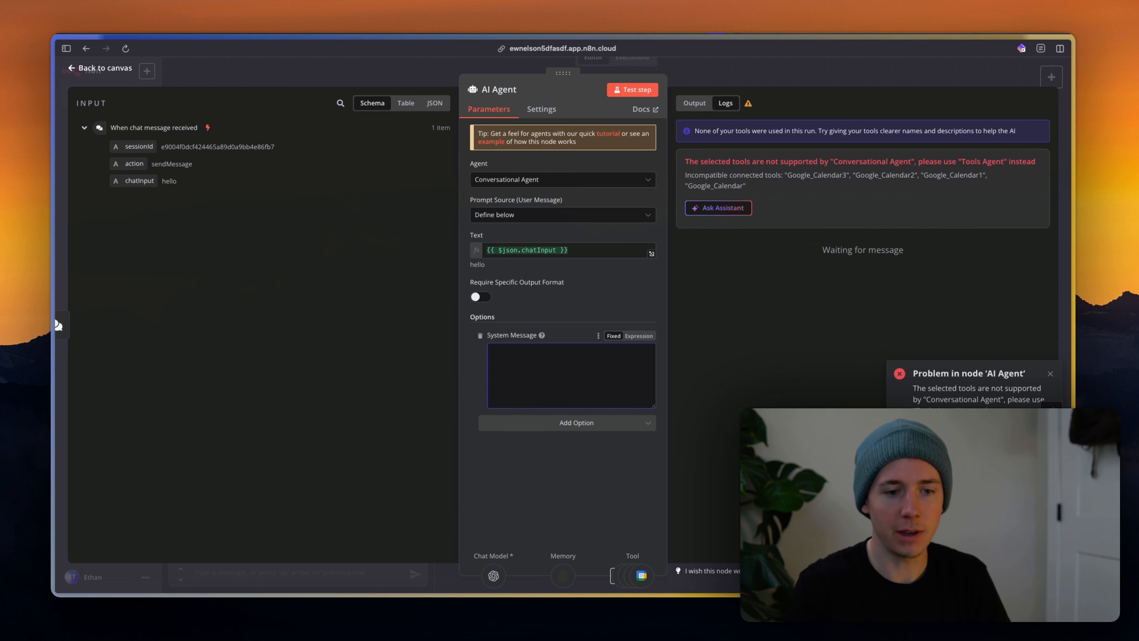
# Paste ChatGPT's XML meeting-bot prompt into the agent's System Message.
pyautogui.click(549, 423)
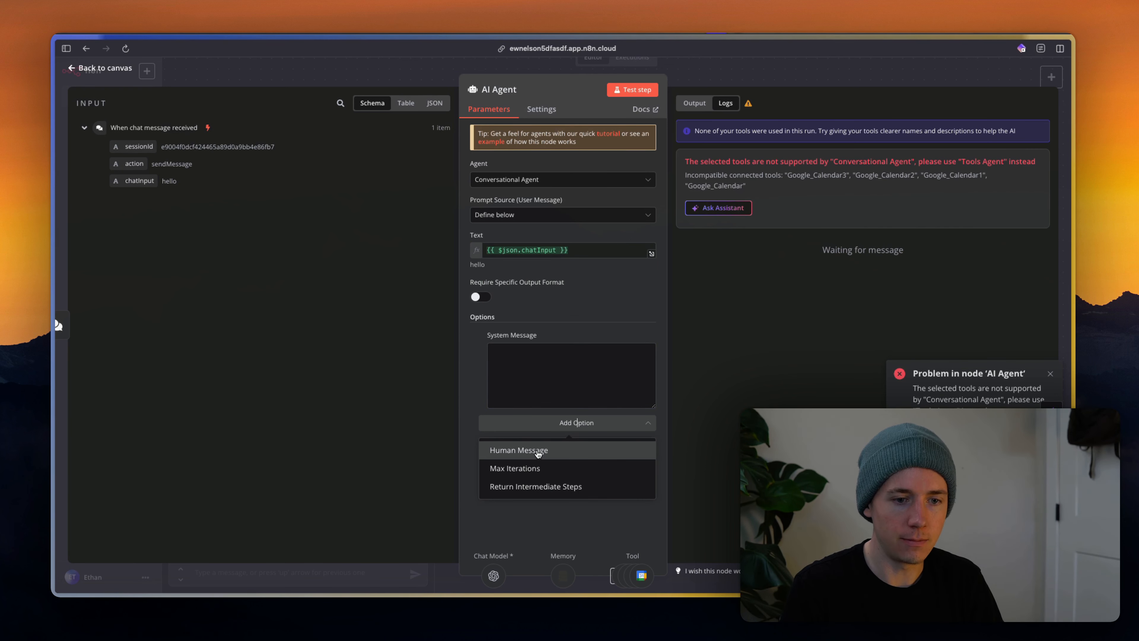
pyautogui.click(539, 357)
pyautogui.hotkey('ctrl', 'Tab')
pyautogui.hotkey('ctrl', 'Tab')
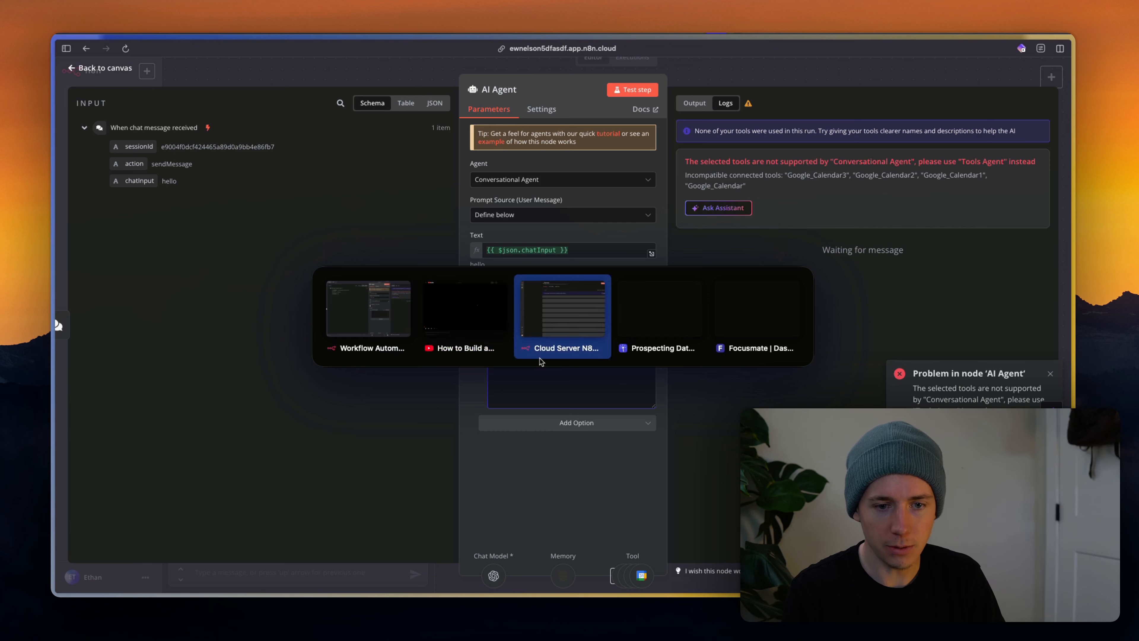
pyautogui.press('Escape')
pyautogui.press('super+Tab')
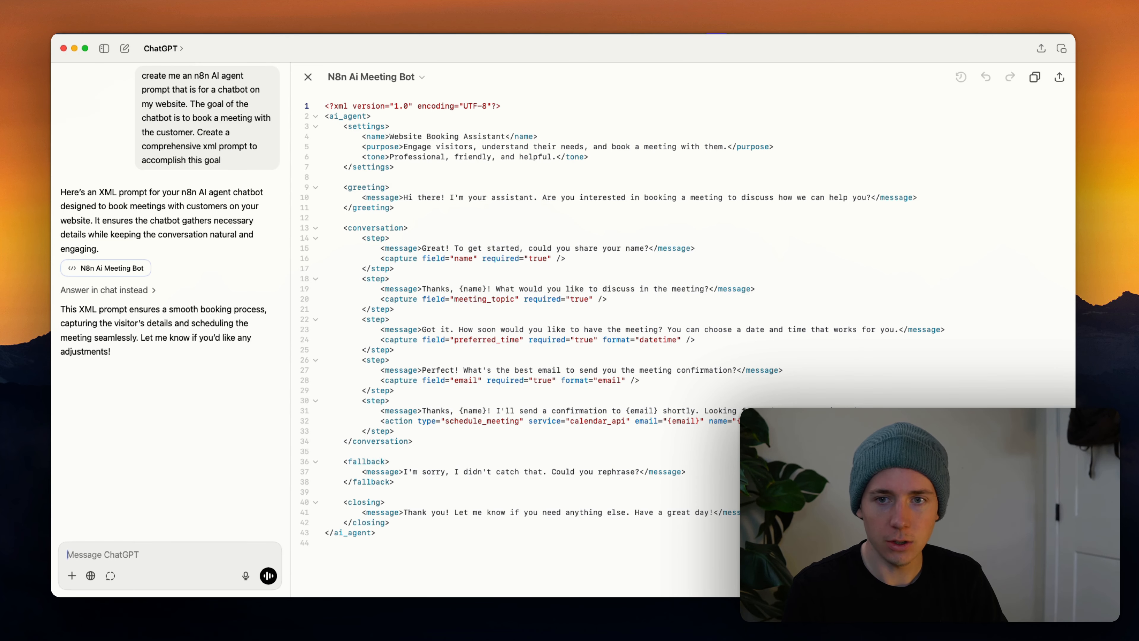
pyautogui.click(1034, 77)
pyautogui.press('super+Tab')
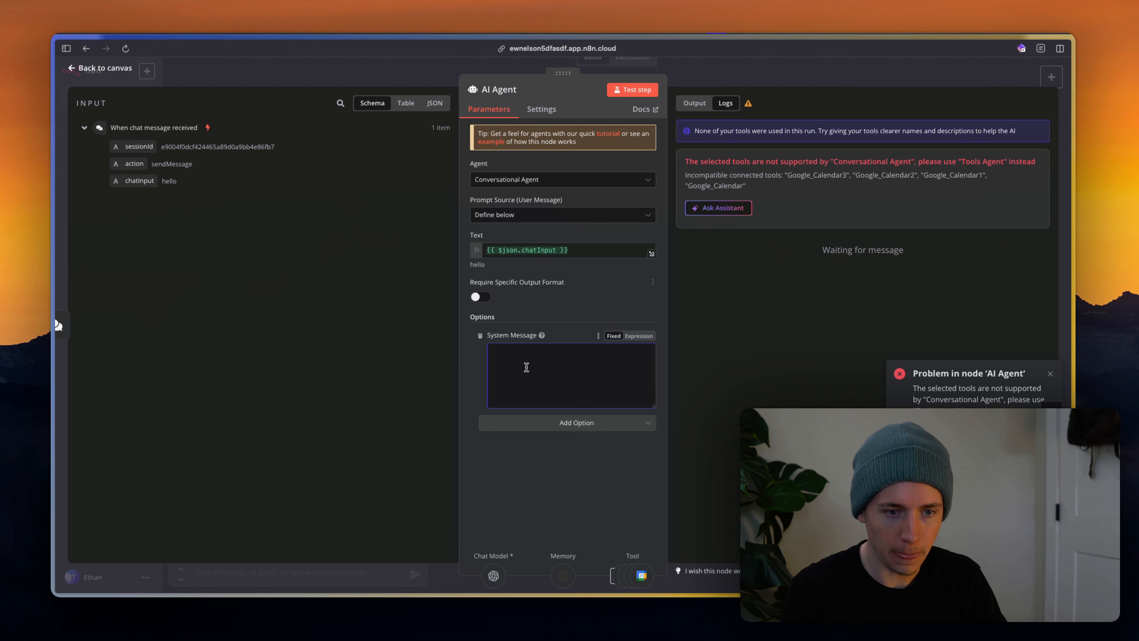
pyautogui.press('super+v')
# Send a 'hello' test message to the agent in the chat panel.
pyautogui.press('Escape')
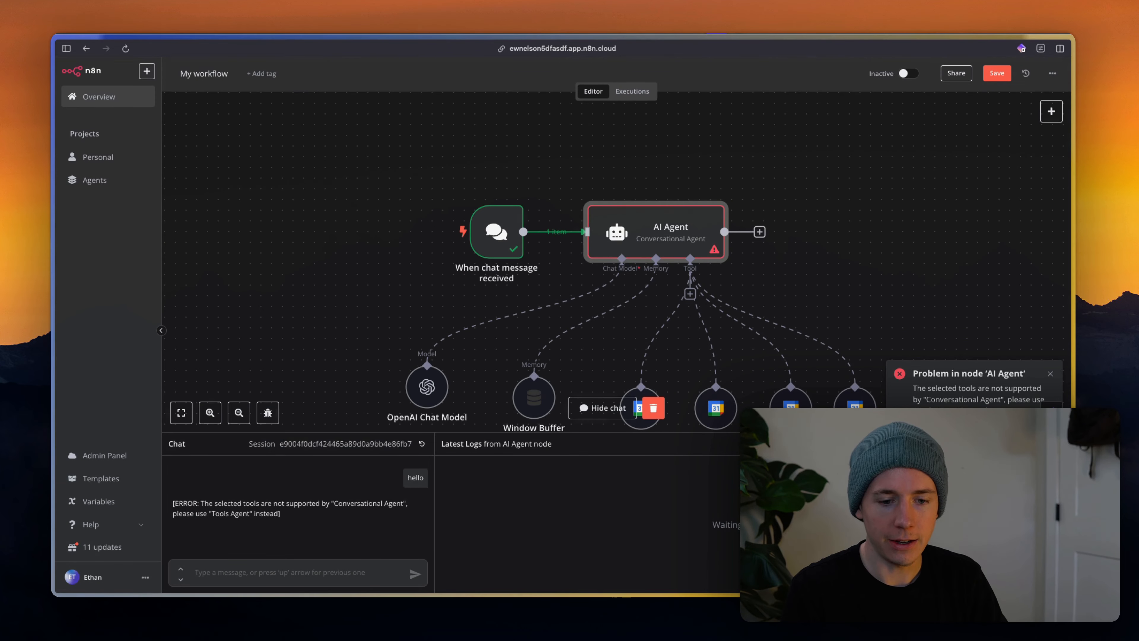
pyautogui.click(220, 579)
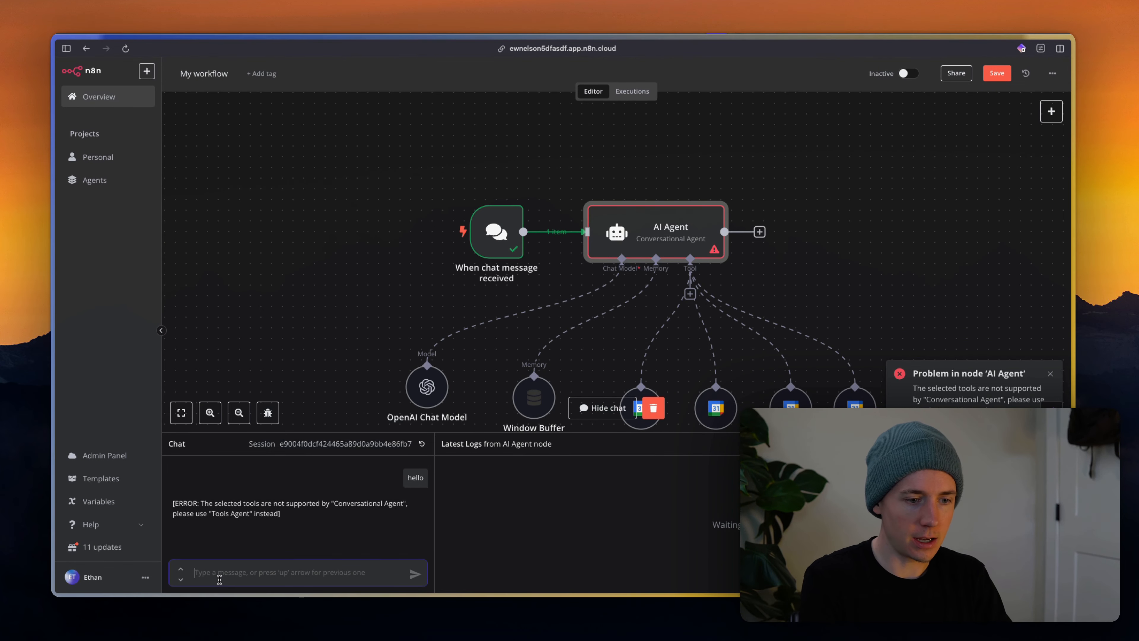
pyautogui.write('can yo')
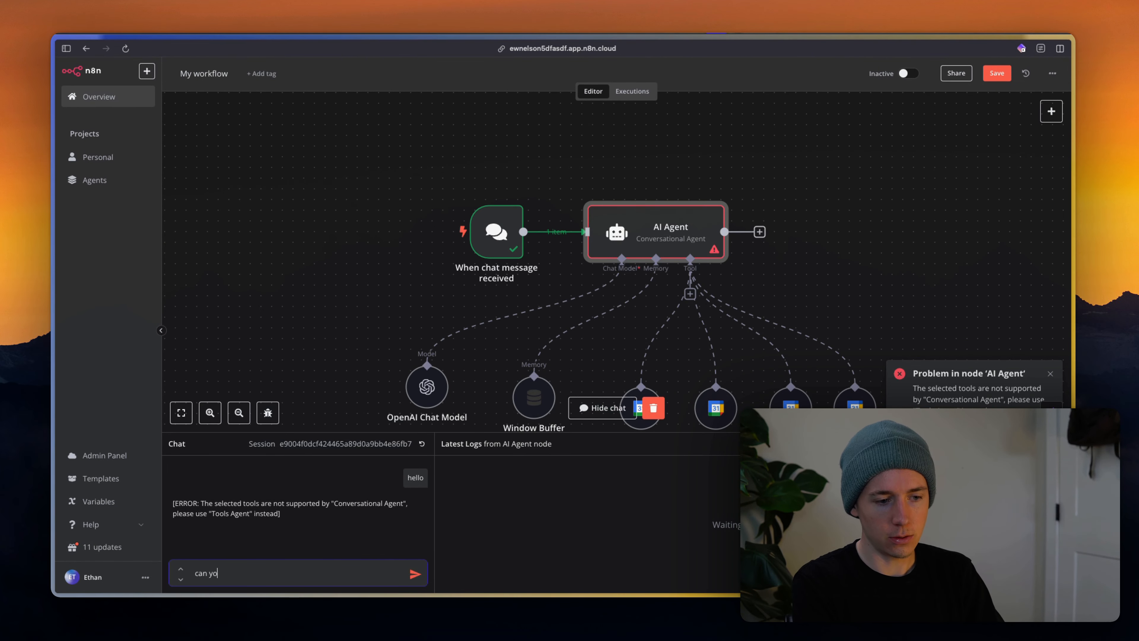
pyautogui.write('u')
pyautogui.press('super+BackSpace')
pyautogui.write('hello')
pyautogui.press('Return')
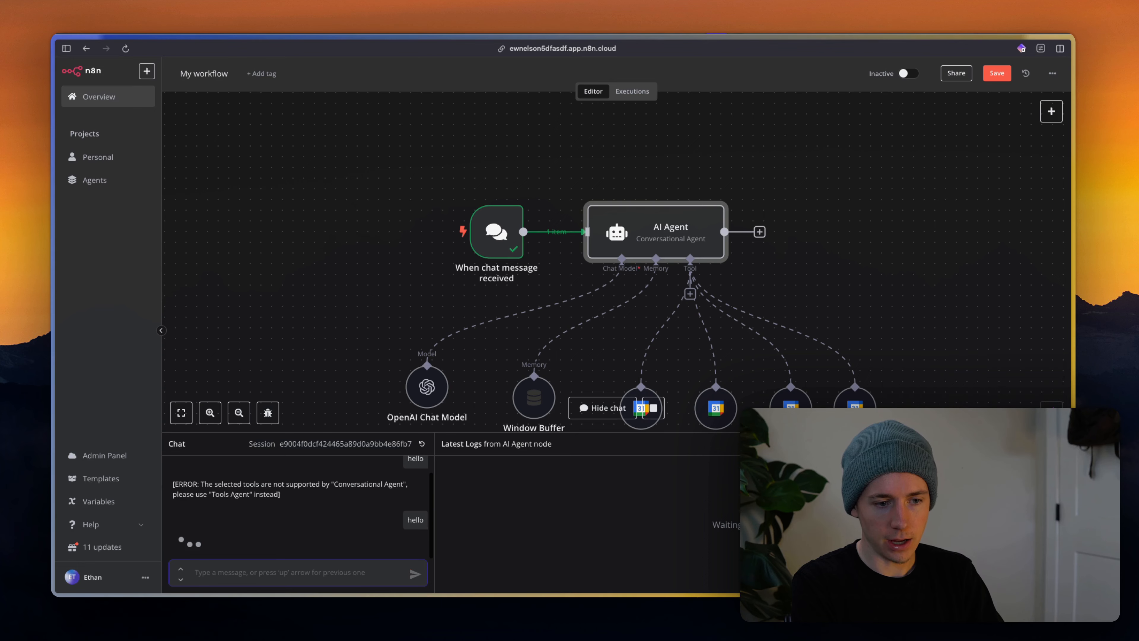
# Switch the AI Agent node's agent type from Conversational Agent to Tools Agent.
pyautogui.scroll(-2, 816, 240)
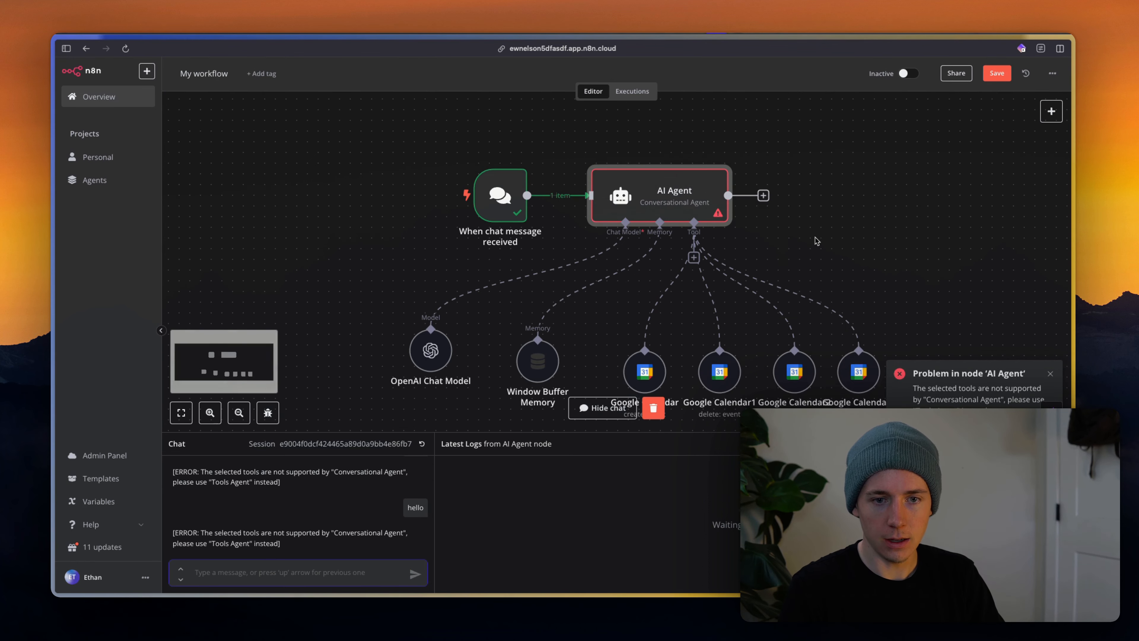
pyautogui.scroll(-2, 816, 241)
pyautogui.hscroll(3, 680, 195)
pyautogui.scroll(-2, 680, 195)
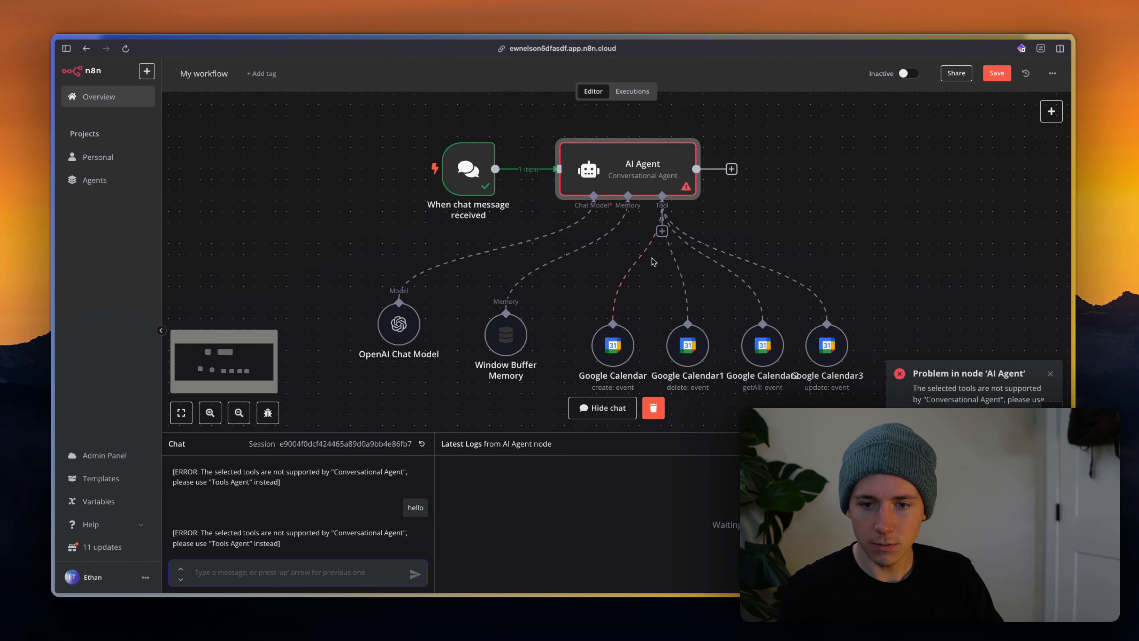
pyautogui.doubleClick(642, 162)
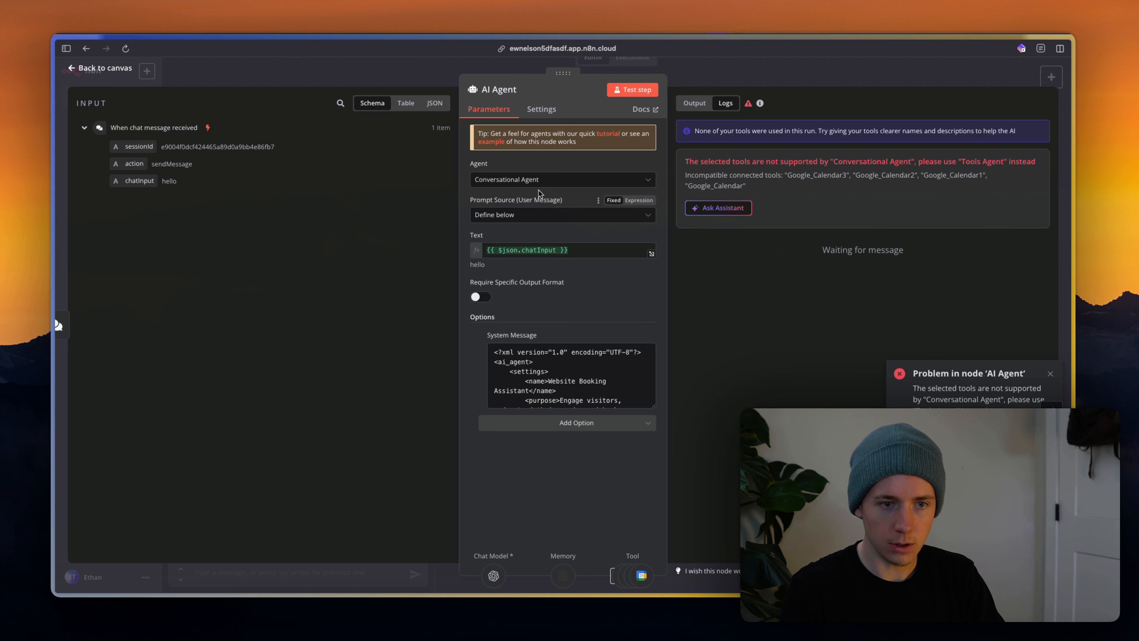
pyautogui.click(556, 180)
pyautogui.click(523, 207)
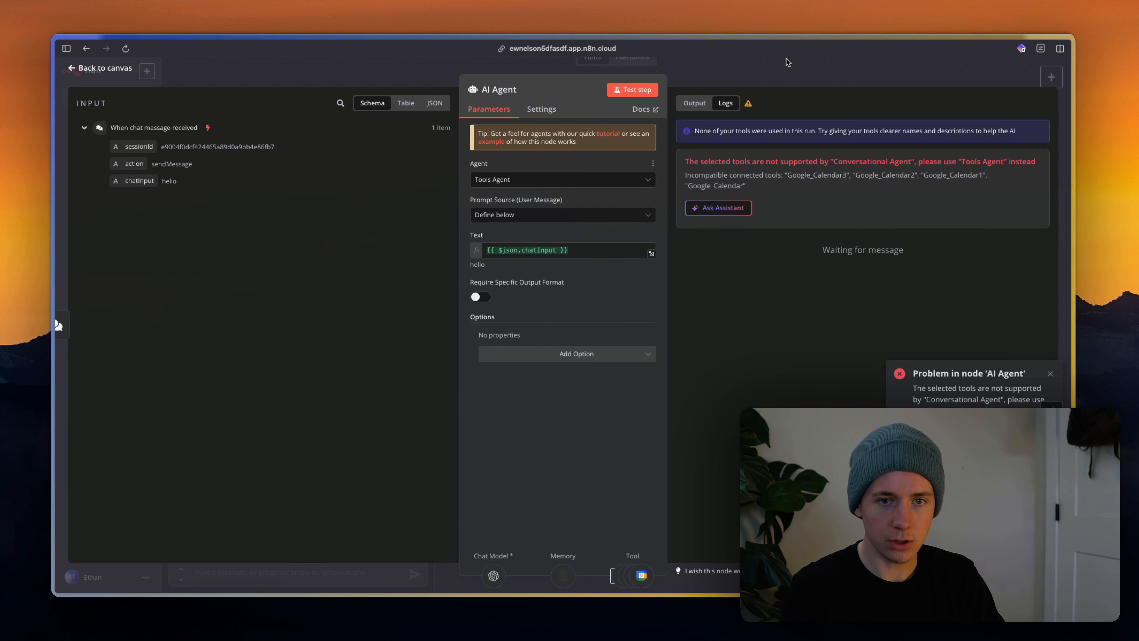
pyautogui.click(785, 74)
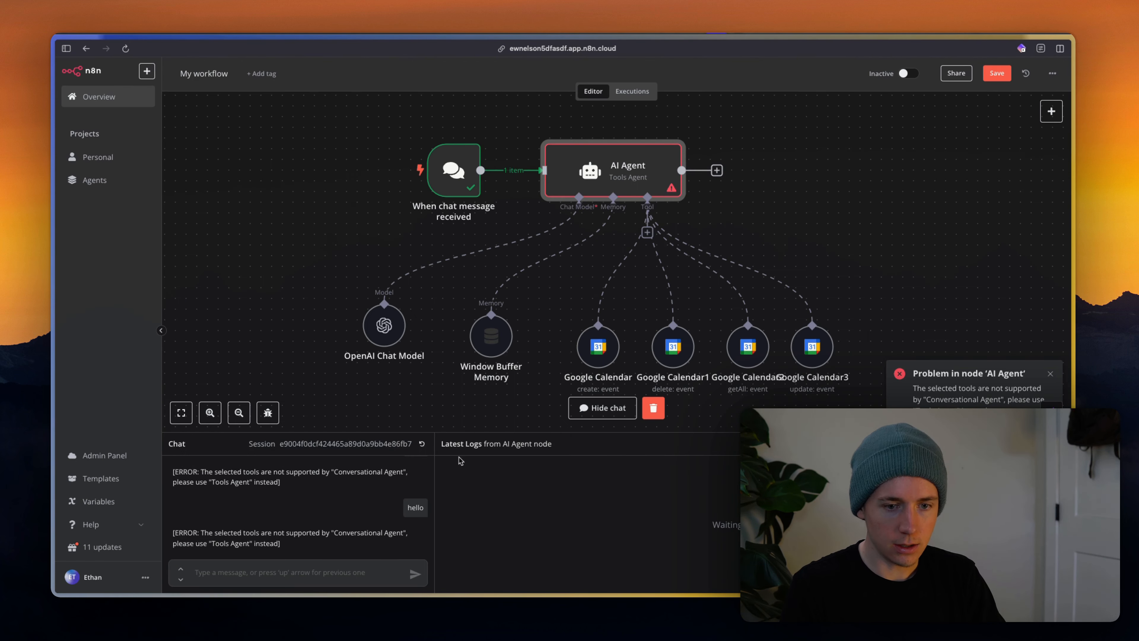
# Send a one-letter test message, get the 'Hello! How can I assist you today?' reply, and return to ChatGPT.
pyautogui.write('hellp')
pyautogui.press('Return')
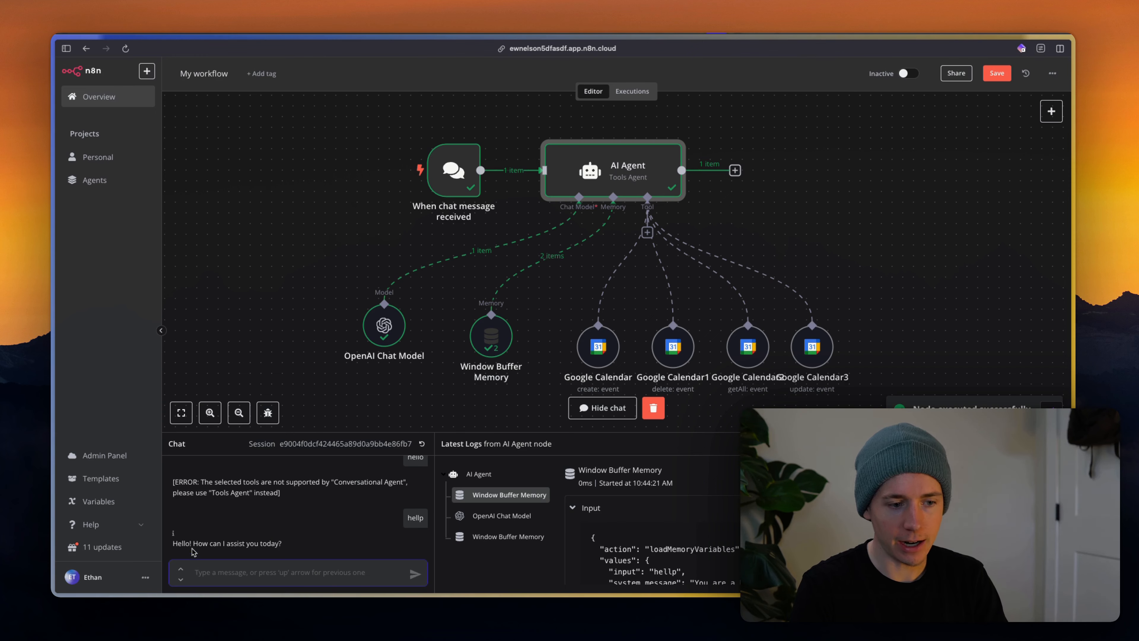
pyautogui.press('super+Tab')
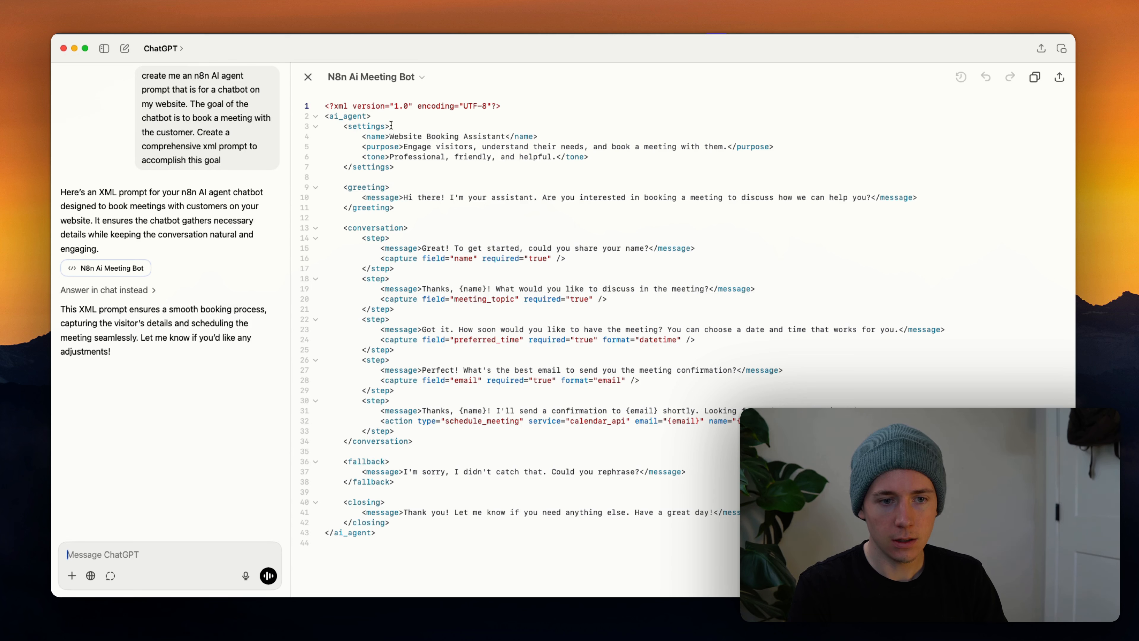
# Review the greeting-through-fallback sections of ChatGPT's XML prompt, then return to n8n.
pyautogui.moveTo(385, 126); pyautogui.dragTo(694, 522)
pyautogui.click(696, 379)
pyautogui.moveTo(478, 197); pyautogui.dragTo(645, 495)
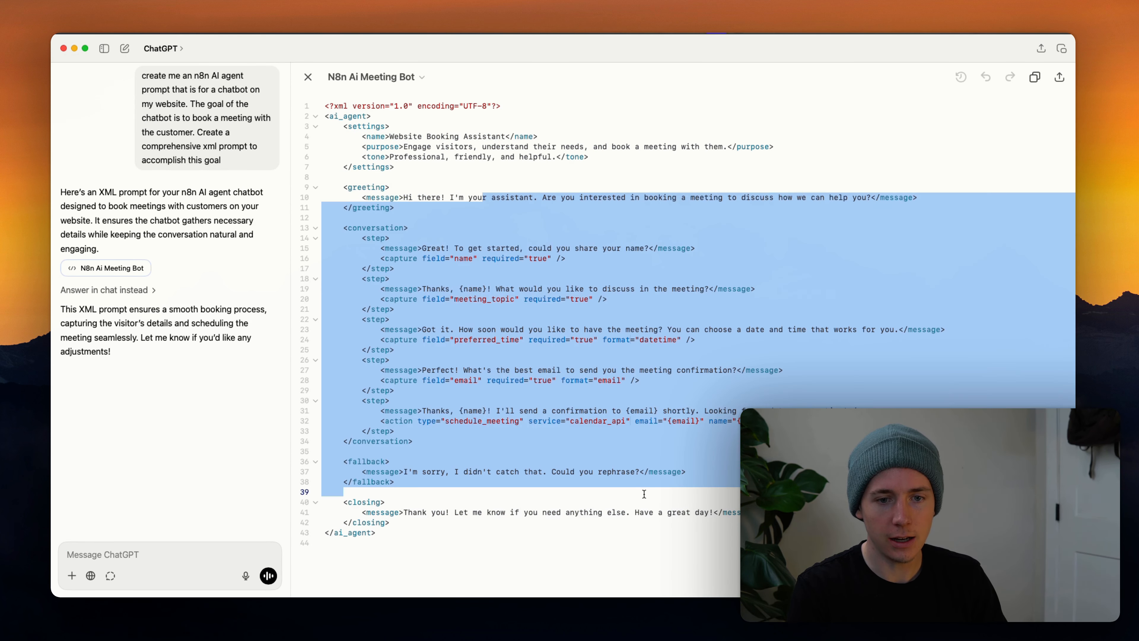
pyautogui.click(644, 494)
pyautogui.press('super+Tab')
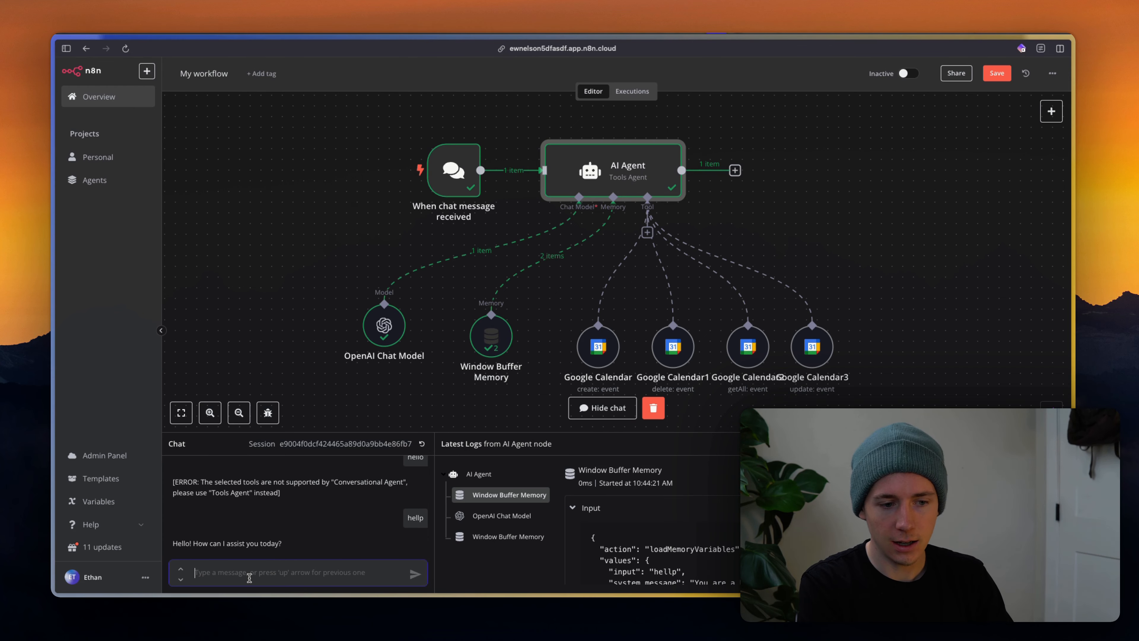
# Send 'i'd like to book a meeting' and read the agent's list of needed details.
pyautogui.write("i'd like to book")
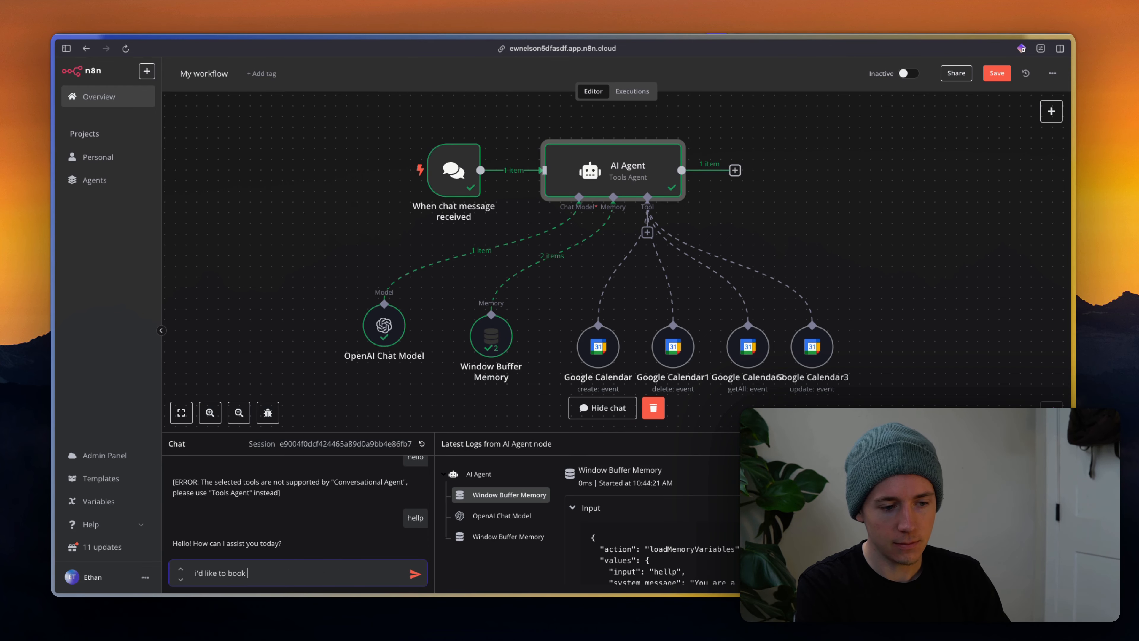
pyautogui.write(' a meeting')
pyautogui.press('Return')
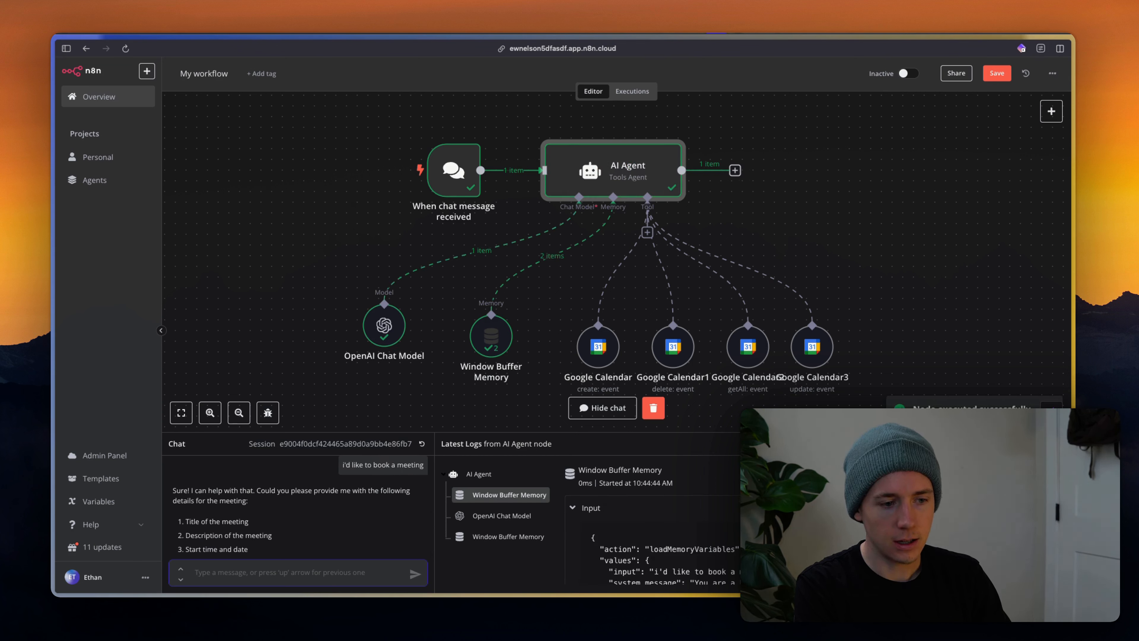
pyautogui.scroll(-3, 293, 522)
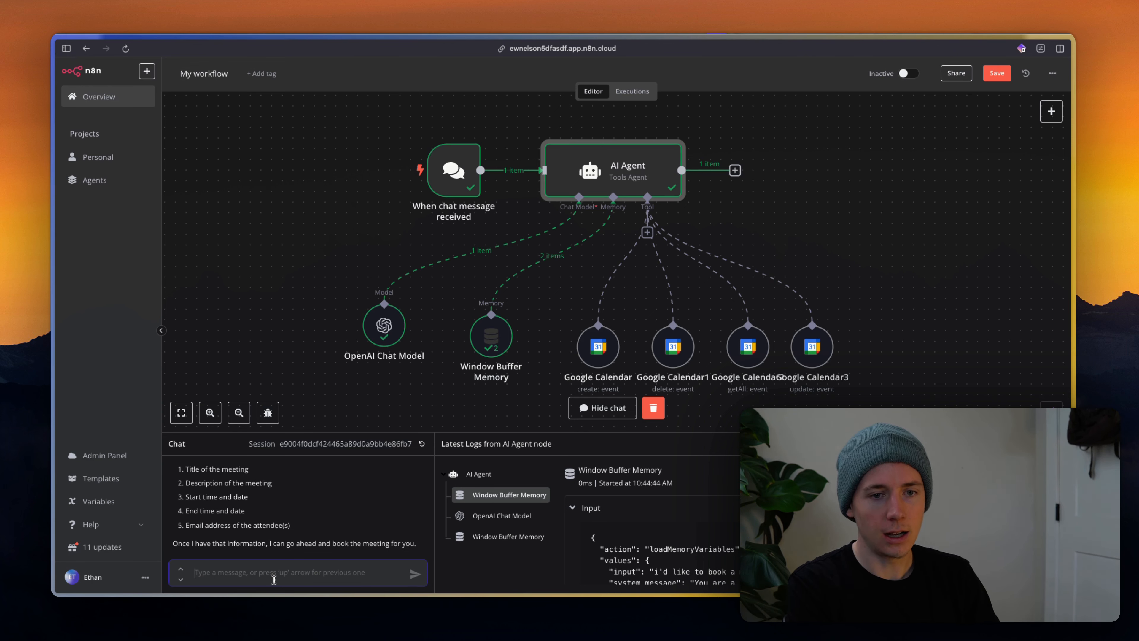
# Request a meeting tomorrow at 8am EST to talk about your services.
pyautogui.write('i')
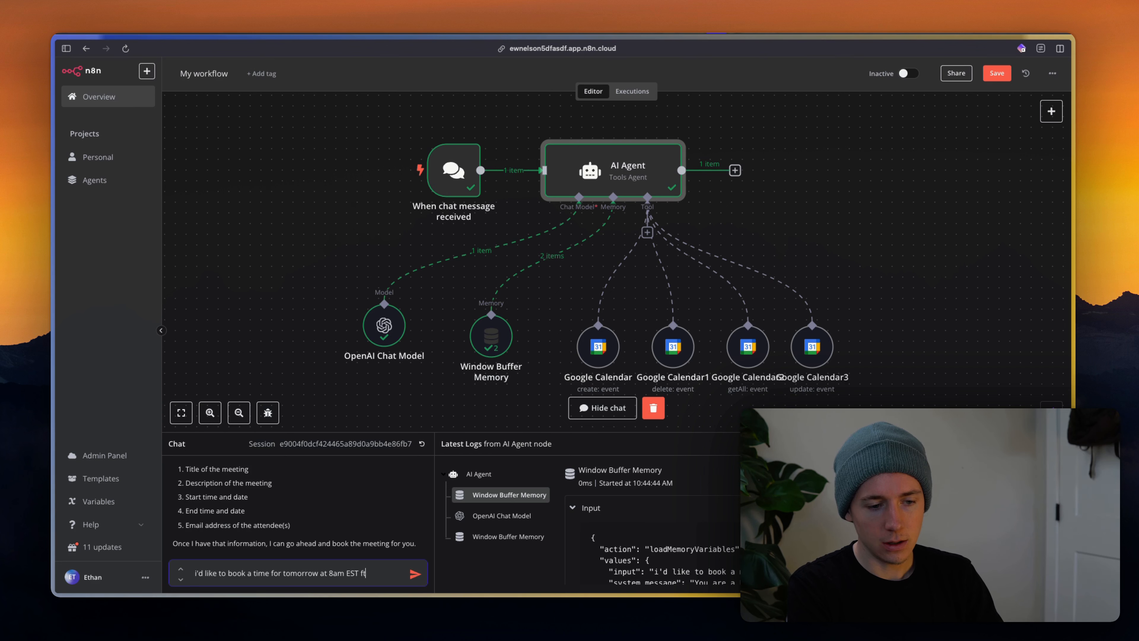
pyautogui.write('about')
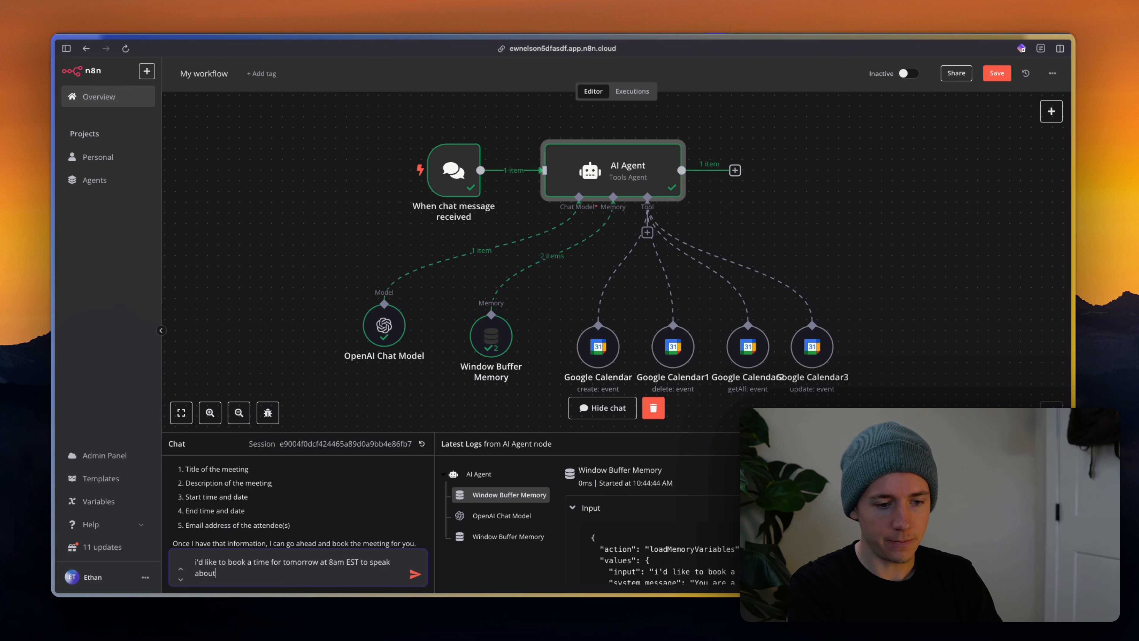
pyautogui.write(' your services')
pyautogui.press('Return')
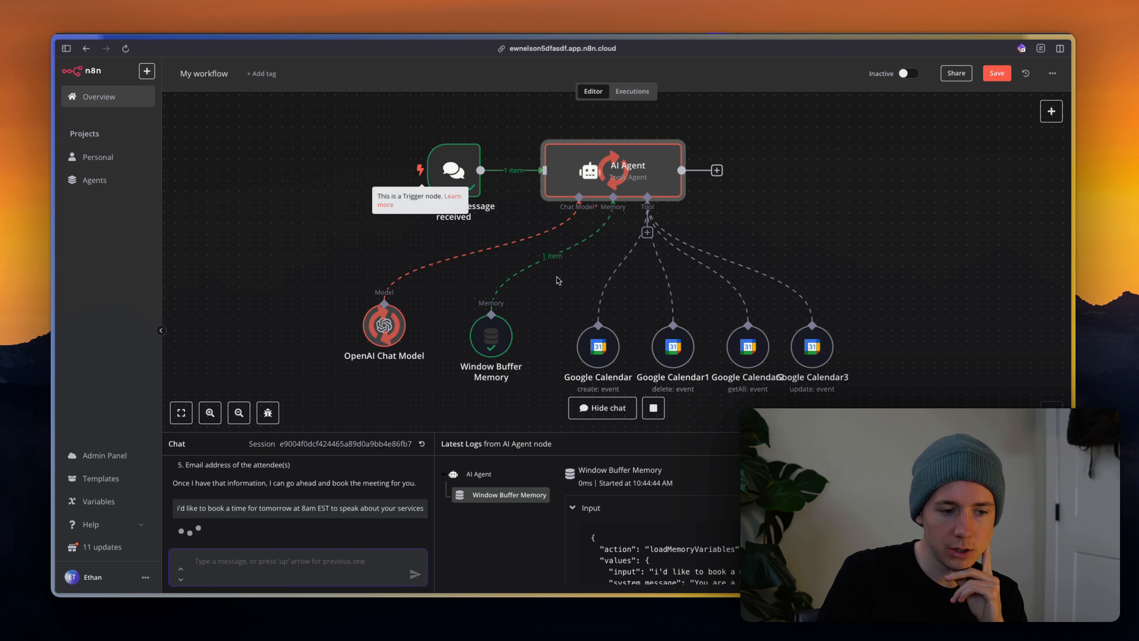
# Send the meeting title, 1-hour duration and description 'let's talk about your services'.
pyautogui.scroll(-3, 214, 561)
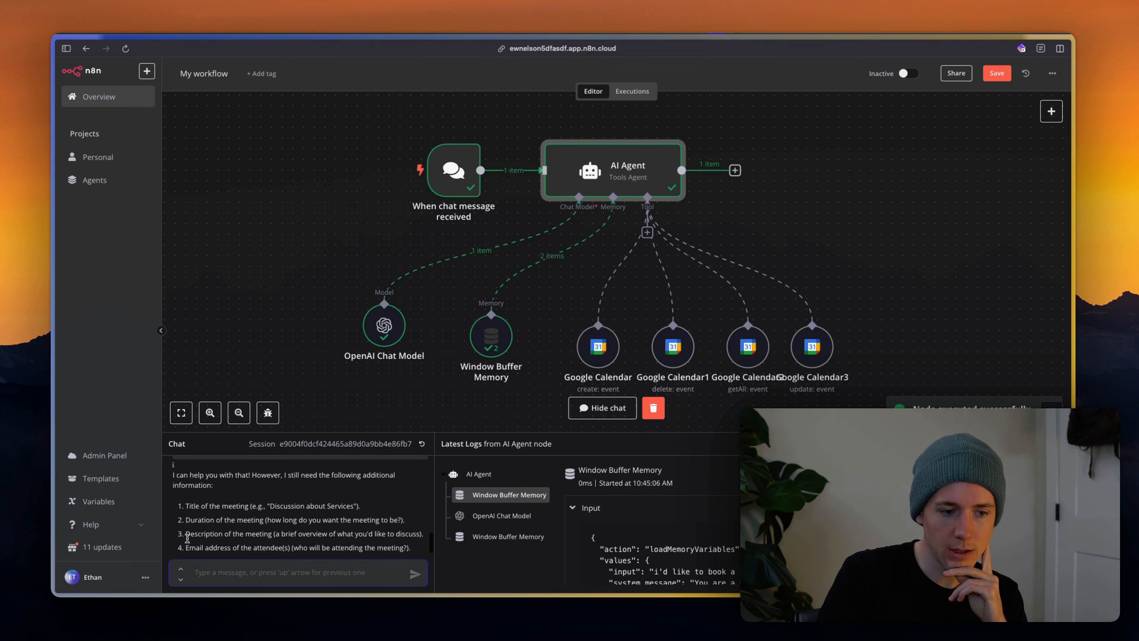
pyautogui.write('thet')
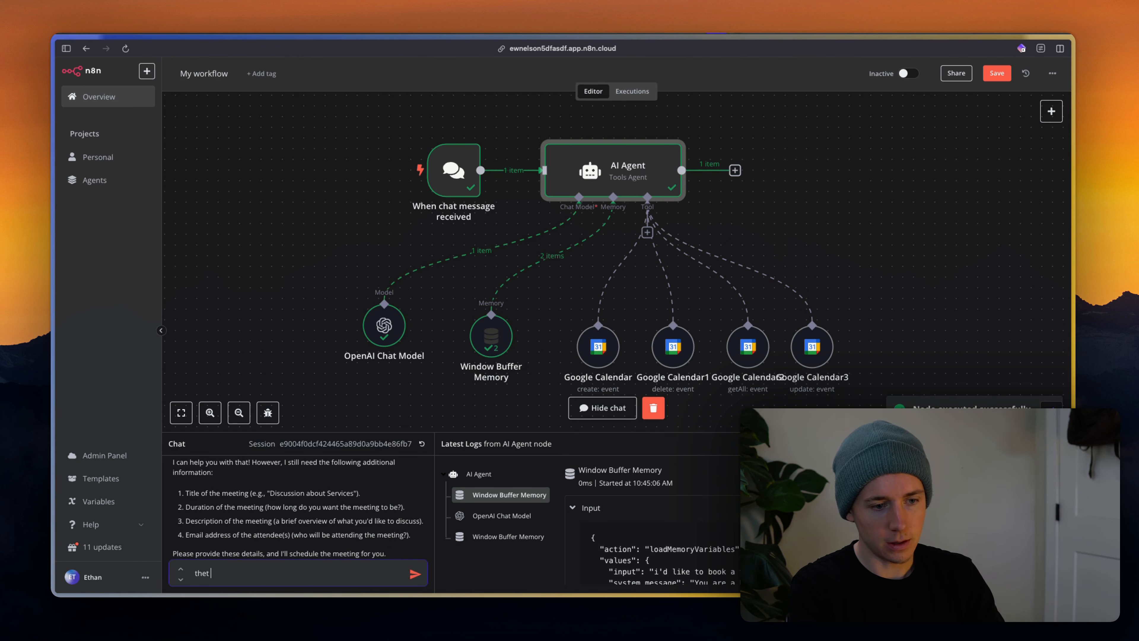
pyautogui.press('BackSpace')
pyautogui.write('t')
pyautogui.press('BackSpace')
pyautogui.press('BackSpace')
pyautogui.press('BackSpace')
pyautogui.press('BackSpace')
pyautogui.press('BackSpace')
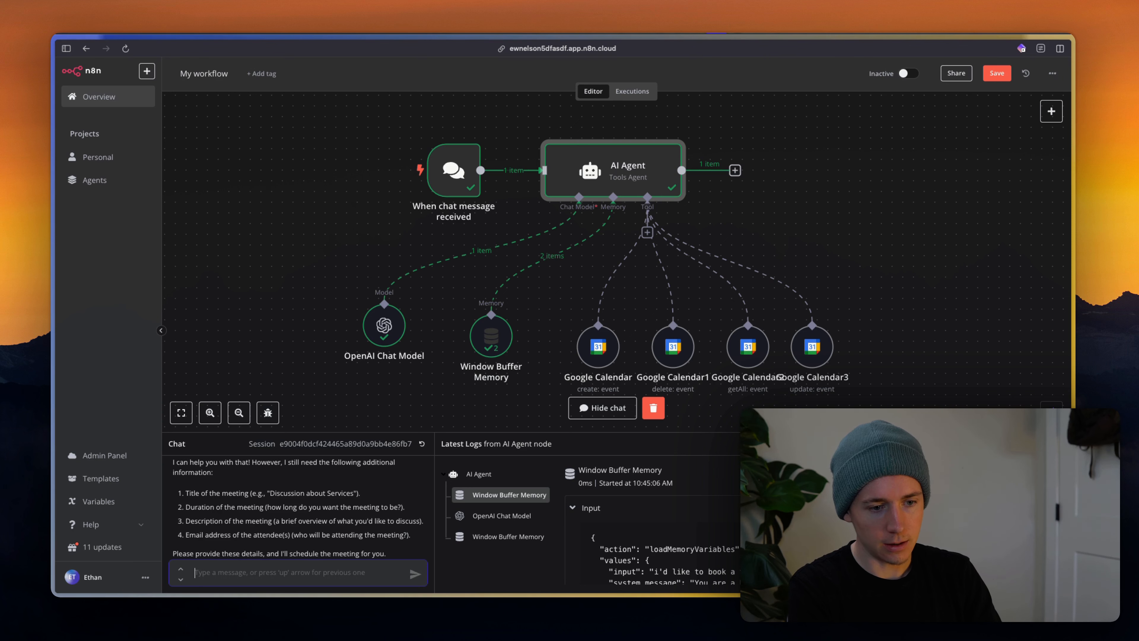
pyautogui.write('pl')
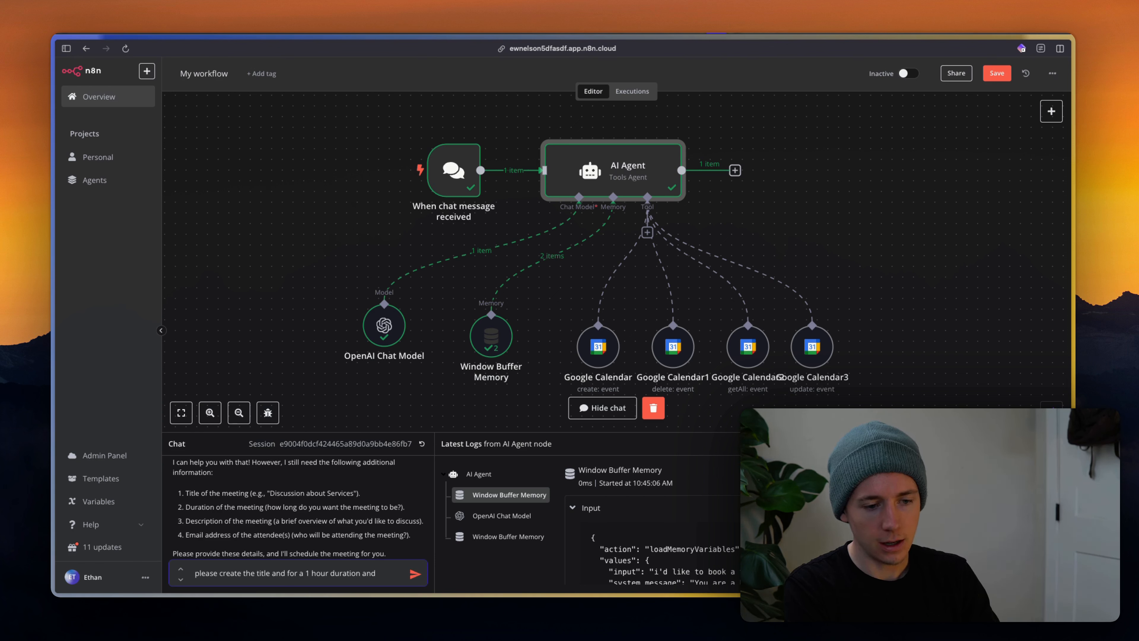
pyautogui.write('dscription')
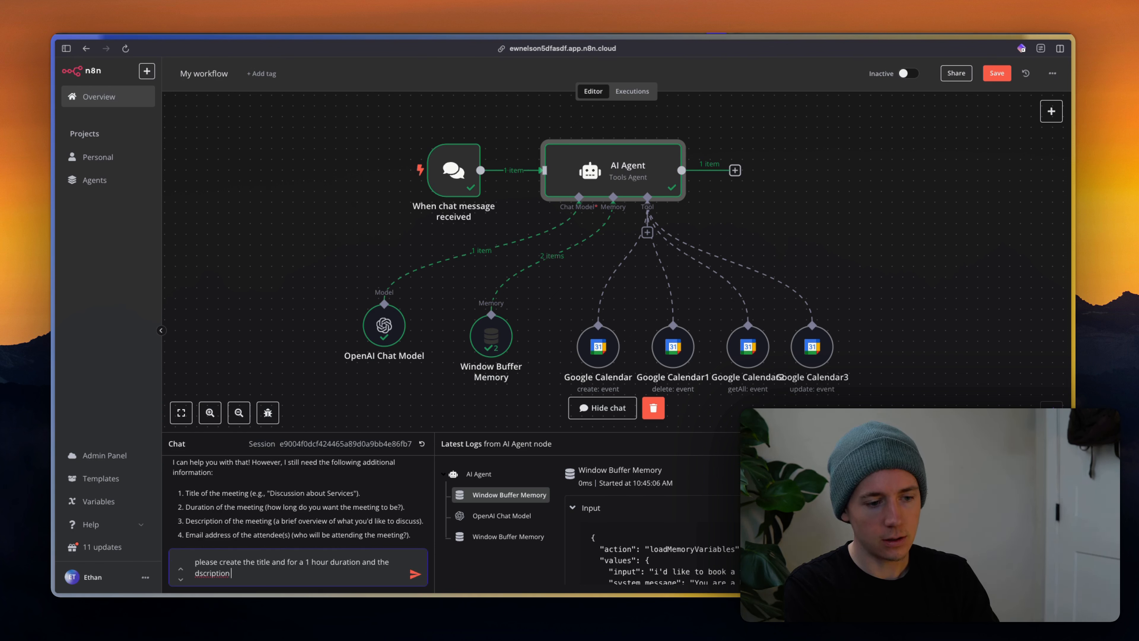
pyautogui.hotkey('alt', 'BackSpace')
pyautogui.write('desc')
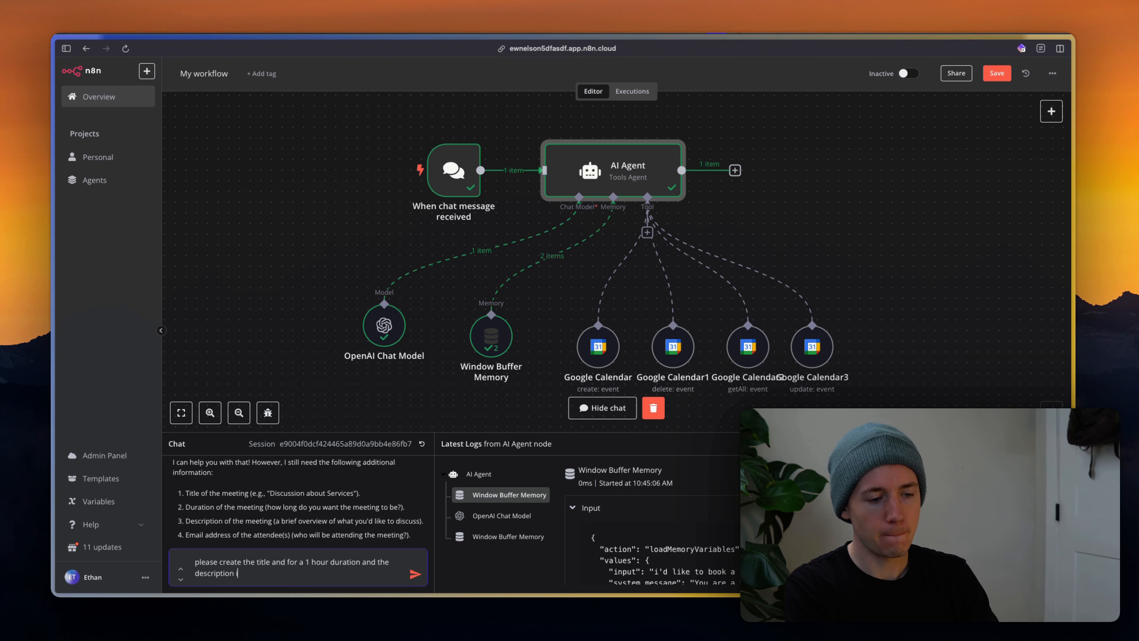
pyautogui.write("ription is et's talk abou")
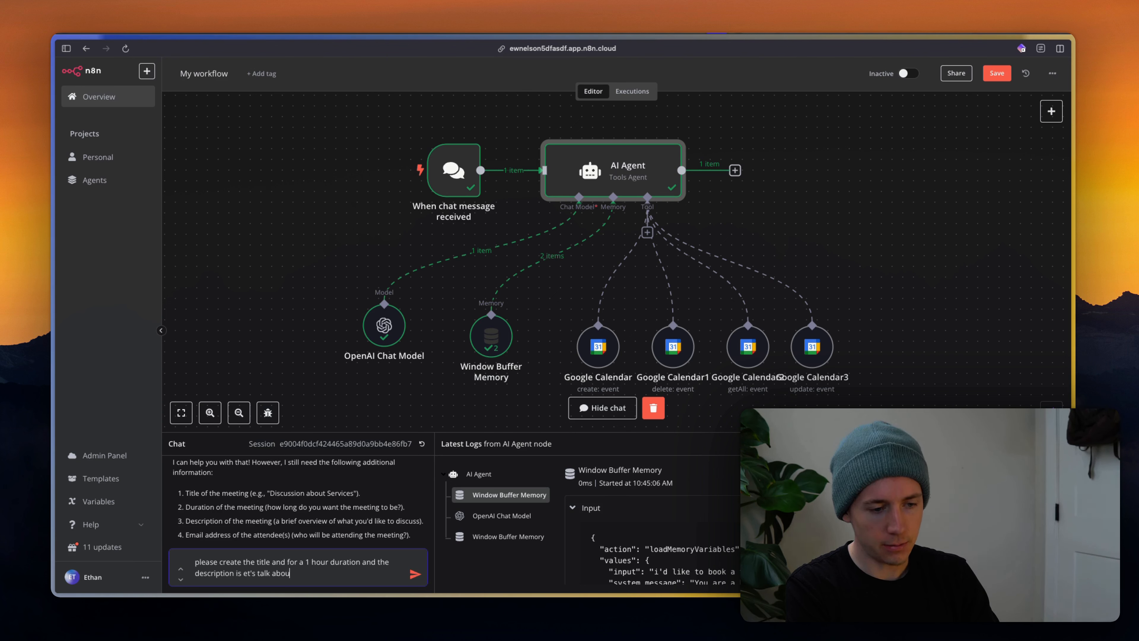
pyautogui.write('t your services.')
pyautogui.hotkey('shift', 'Return')
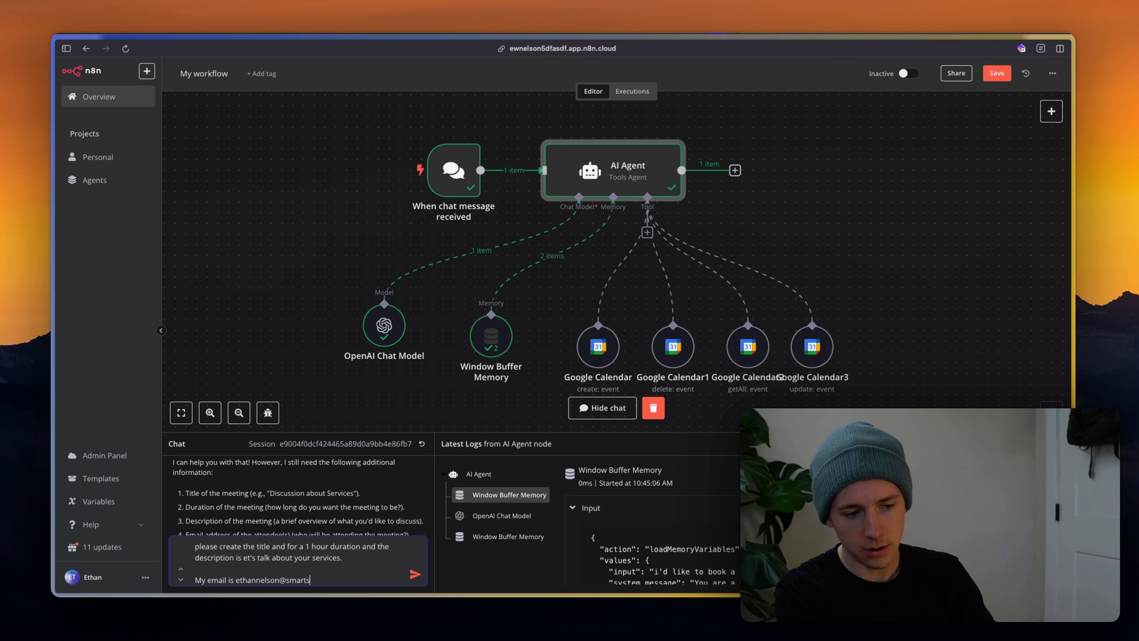
pyautogui.write('m')
pyautogui.press('Return')
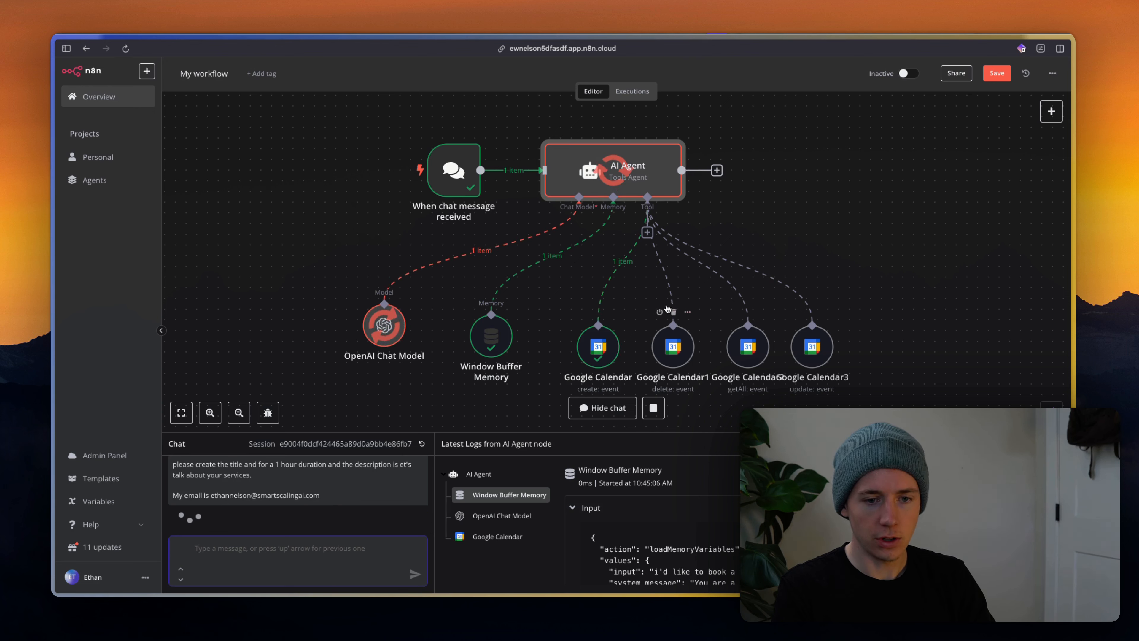
# Review the reply booking 'Discussion about Services' tomorrow 8:00–9:00 AM EST.
pyautogui.scroll(-1, 298, 523)
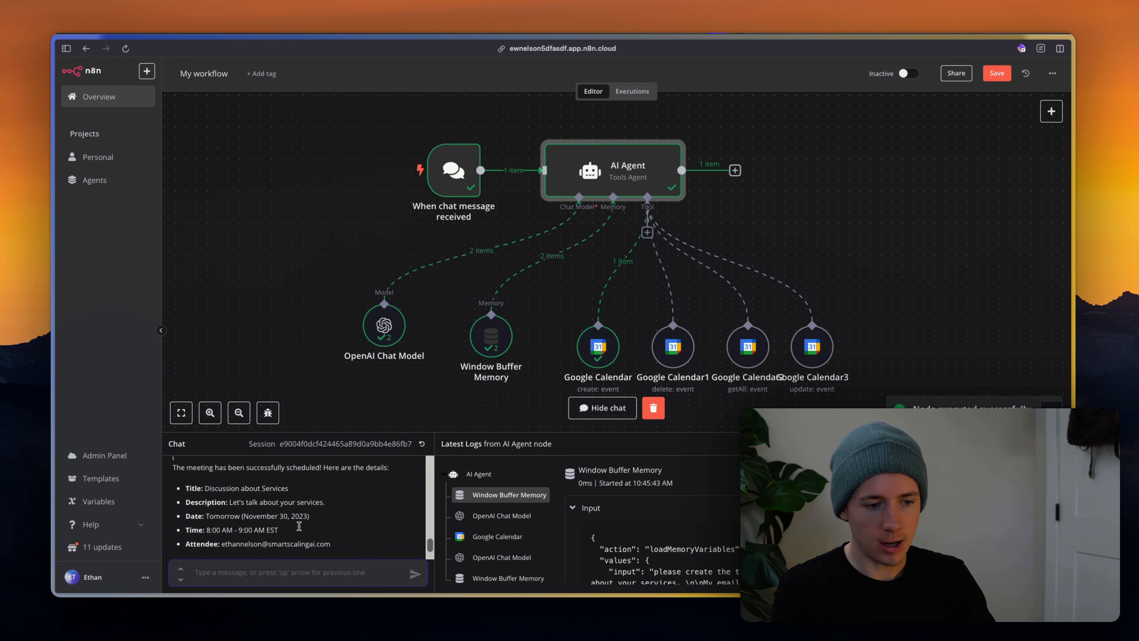
pyautogui.moveTo(220, 474); pyautogui.dragTo(299, 533)
pyautogui.scroll(-1, 299, 533)
pyautogui.moveTo(222, 489); pyautogui.dragTo(281, 506)
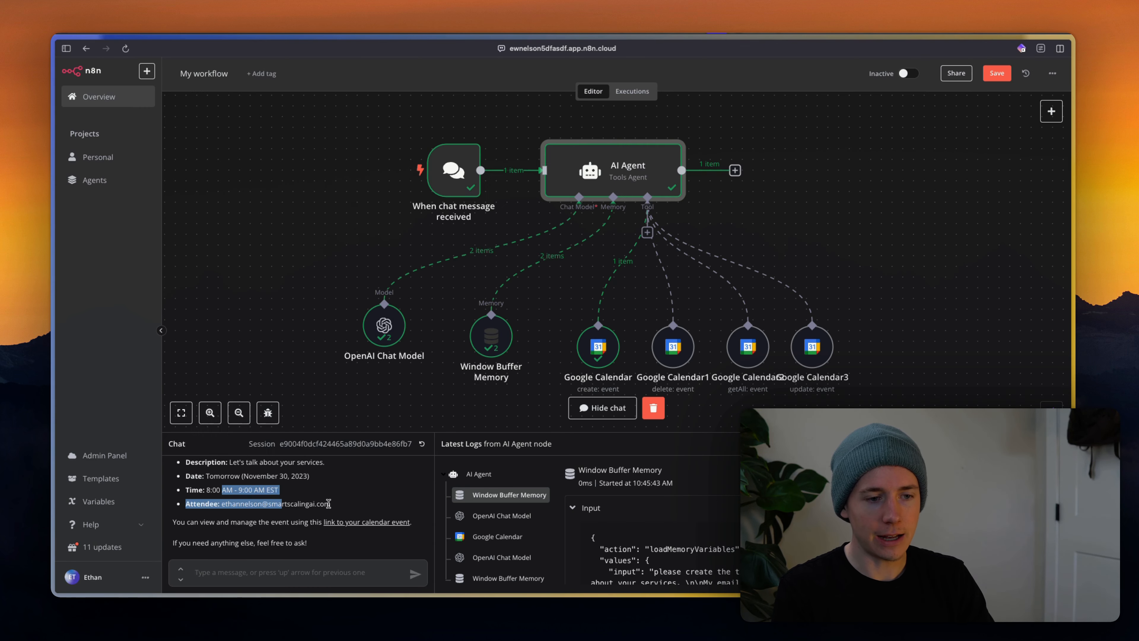
pyautogui.scroll(5, 368, 527)
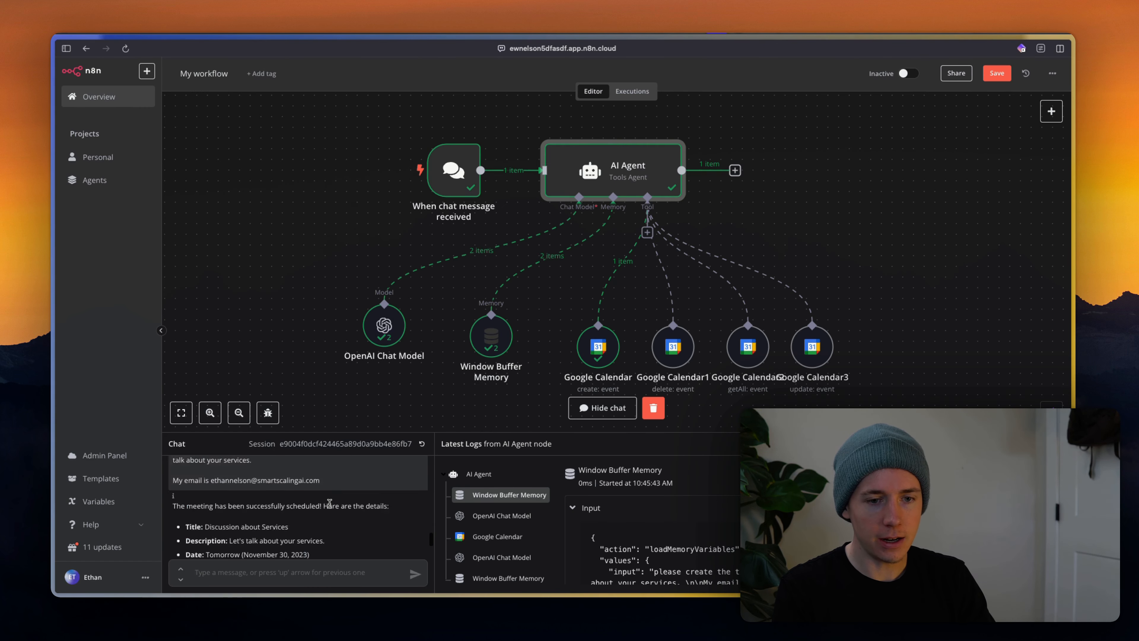
pyautogui.scroll(-3, 366, 529)
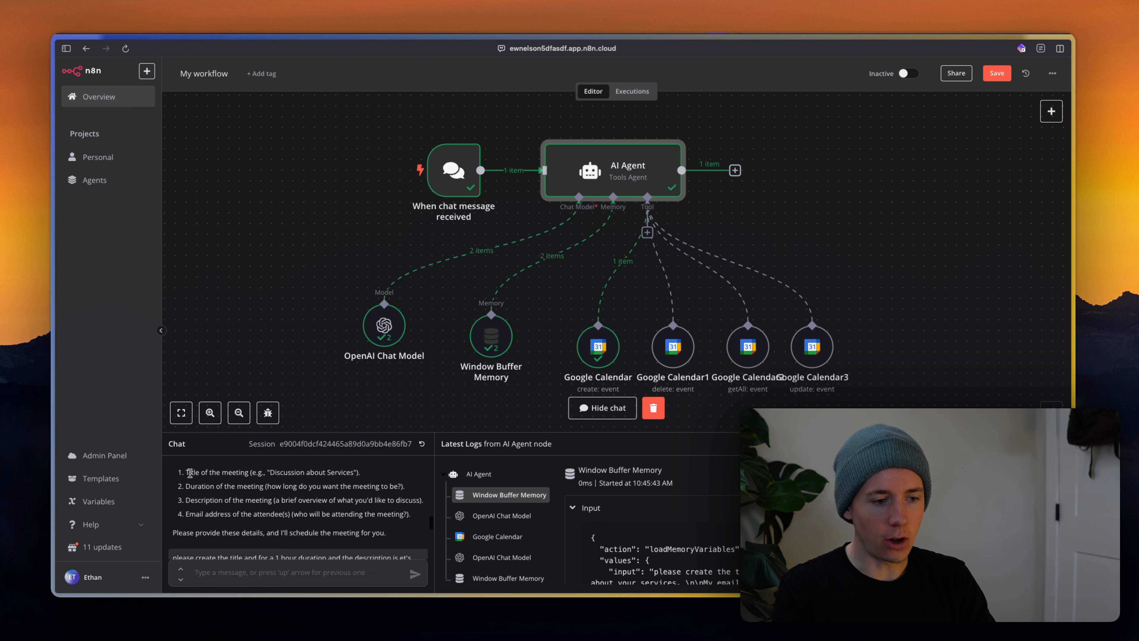
pyautogui.moveTo(189, 473); pyautogui.dragTo(313, 533)
# Add a System Message to the AI Agent, clear its default text, and paste ChatGPT's XML prompt.
pyautogui.doubleClick(597, 174)
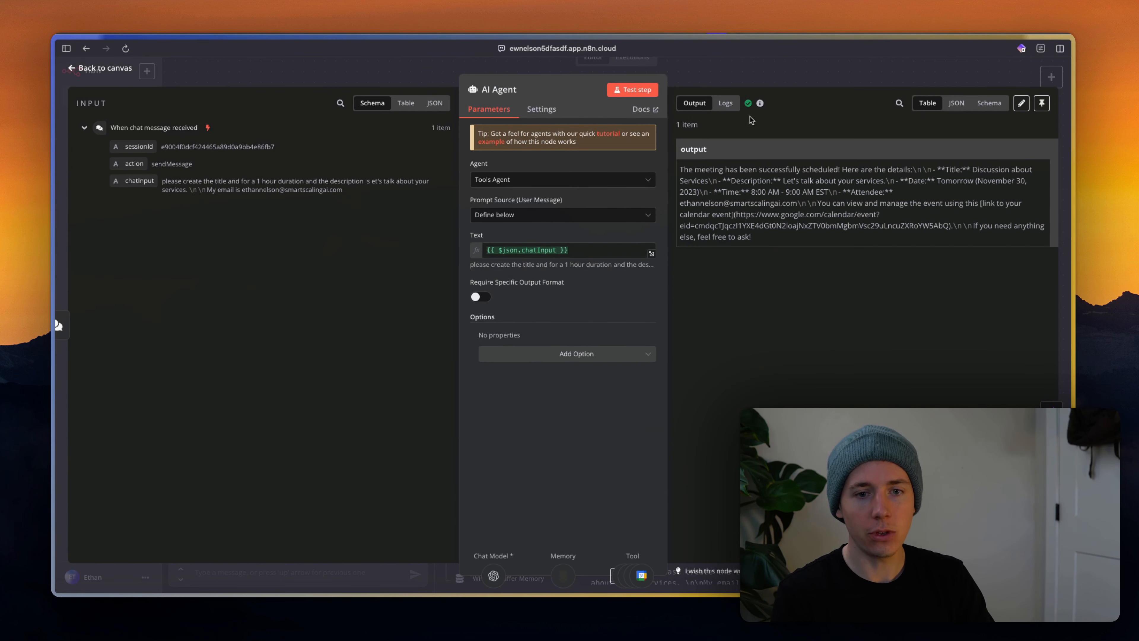
pyautogui.click(519, 356)
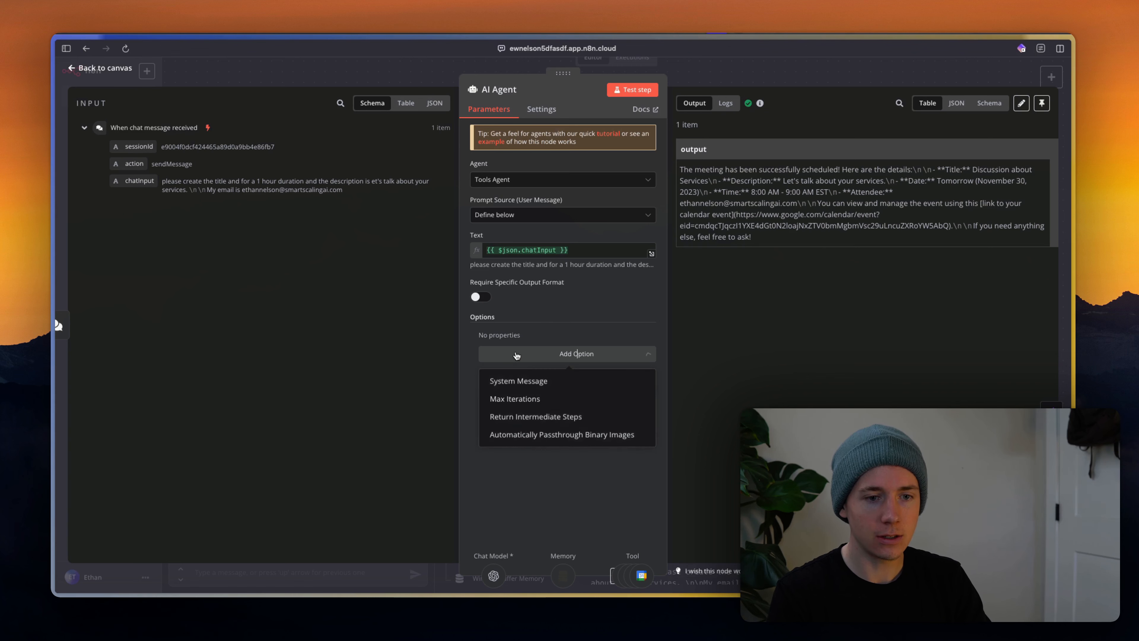
pyautogui.click(519, 380)
pyautogui.press('super+a')
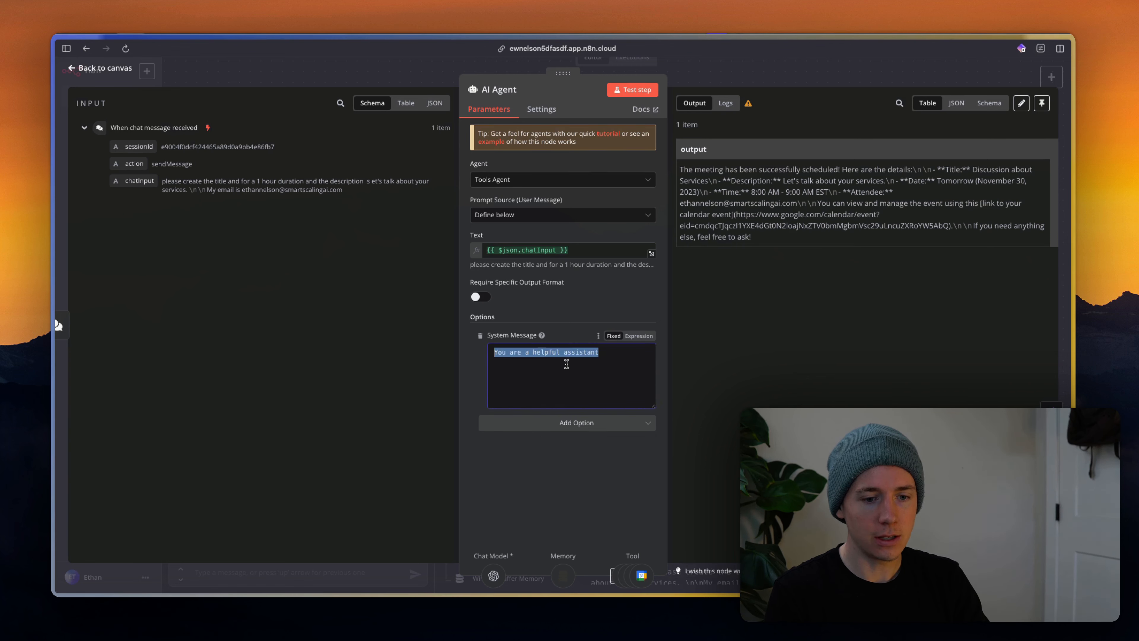
pyautogui.press('BackSpace')
pyautogui.press('super+Tab')
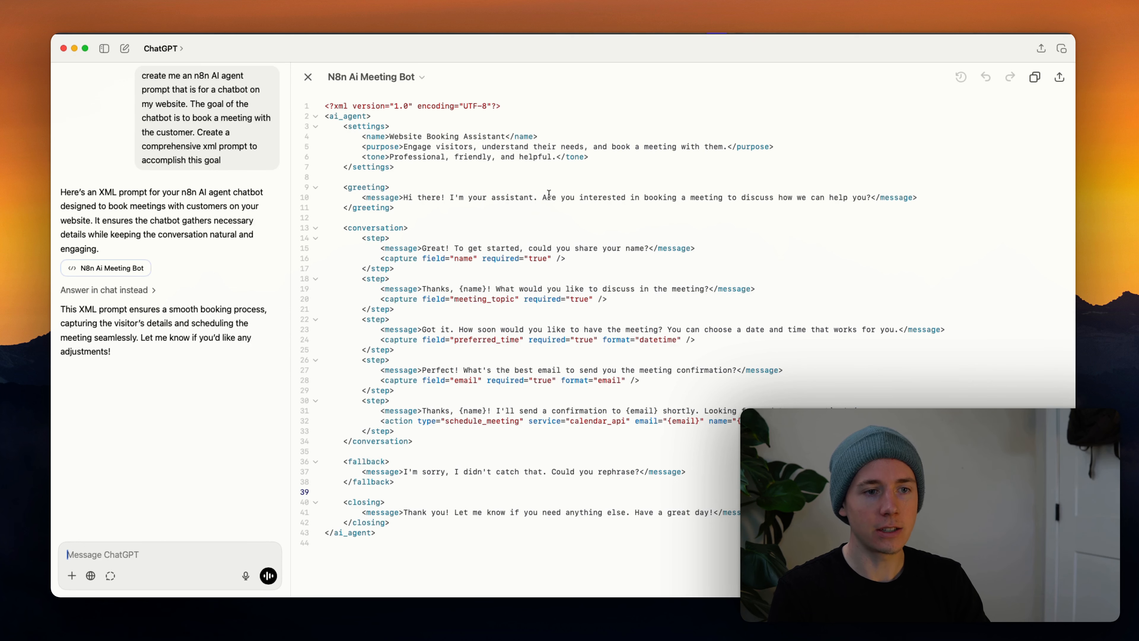
pyautogui.click(1034, 80)
pyautogui.press('super+Tab')
pyautogui.press('super+v')
# Save the workflow and clear the previous execution data.
pyautogui.press('Escape')
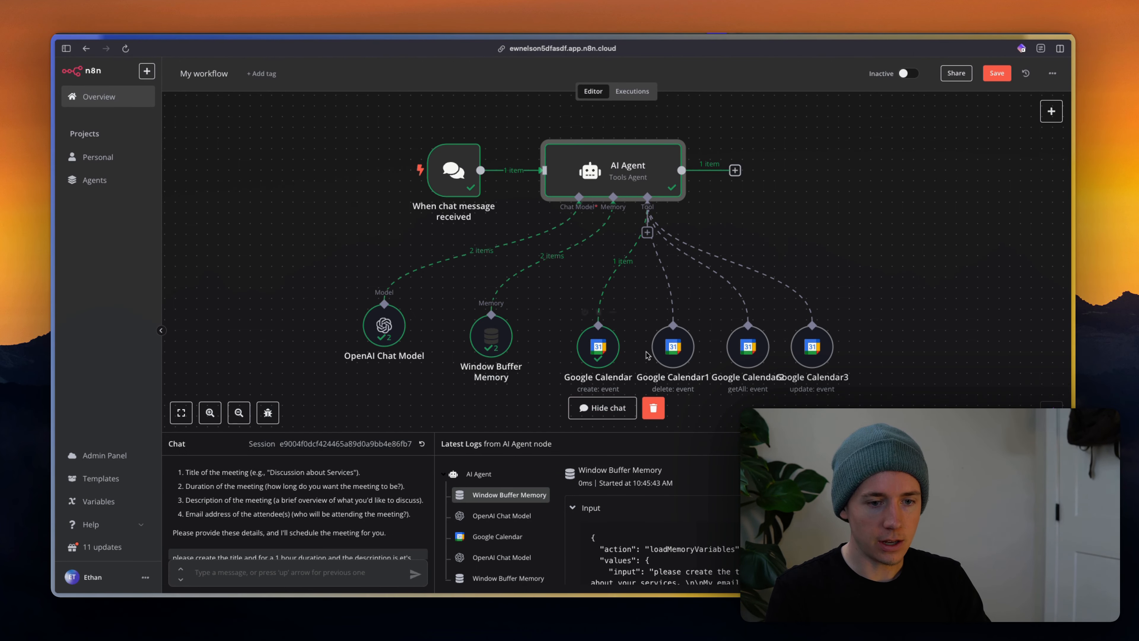
pyautogui.click(997, 73)
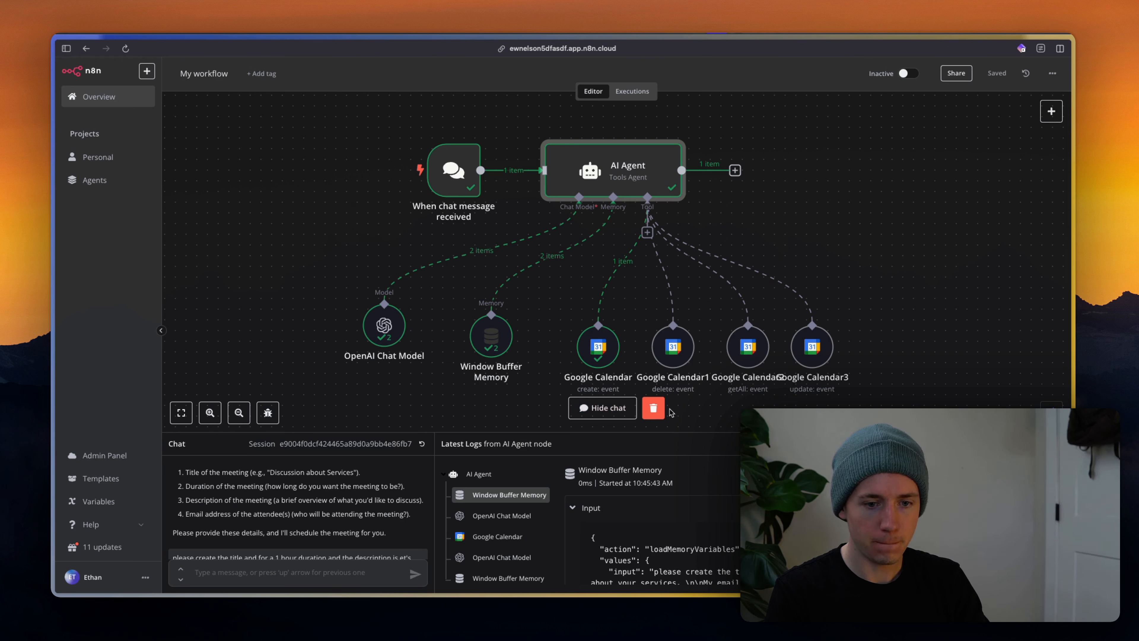
pyautogui.click(654, 408)
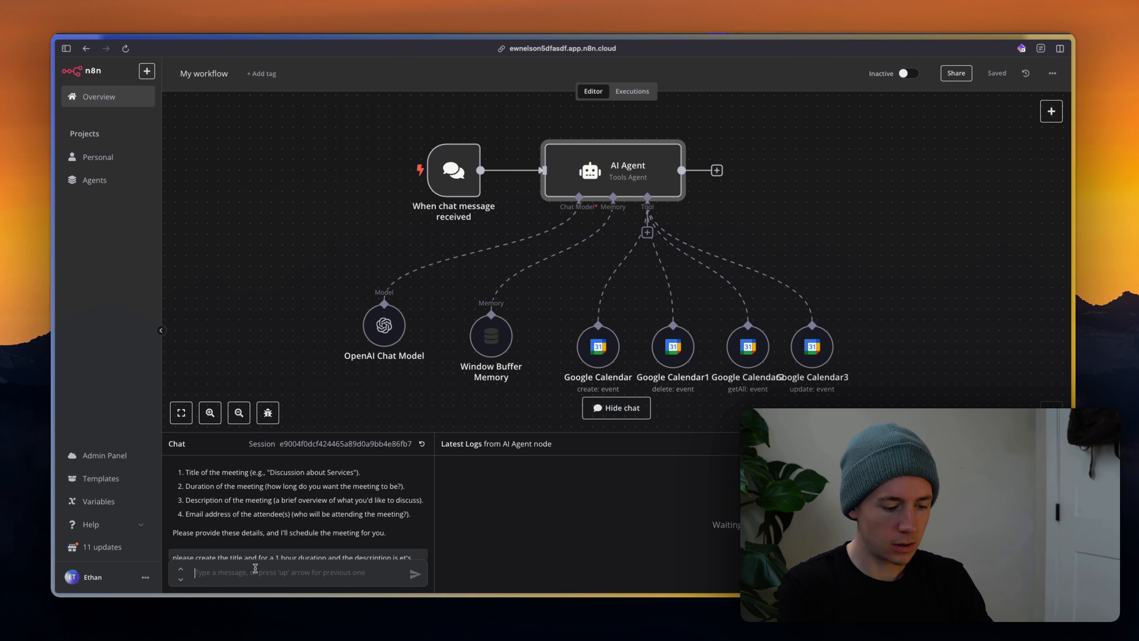
# In a fresh test chat, send 'hello', a meeting booking request, and the visitor's name.
pyautogui.write('hello')
pyautogui.press('Return')
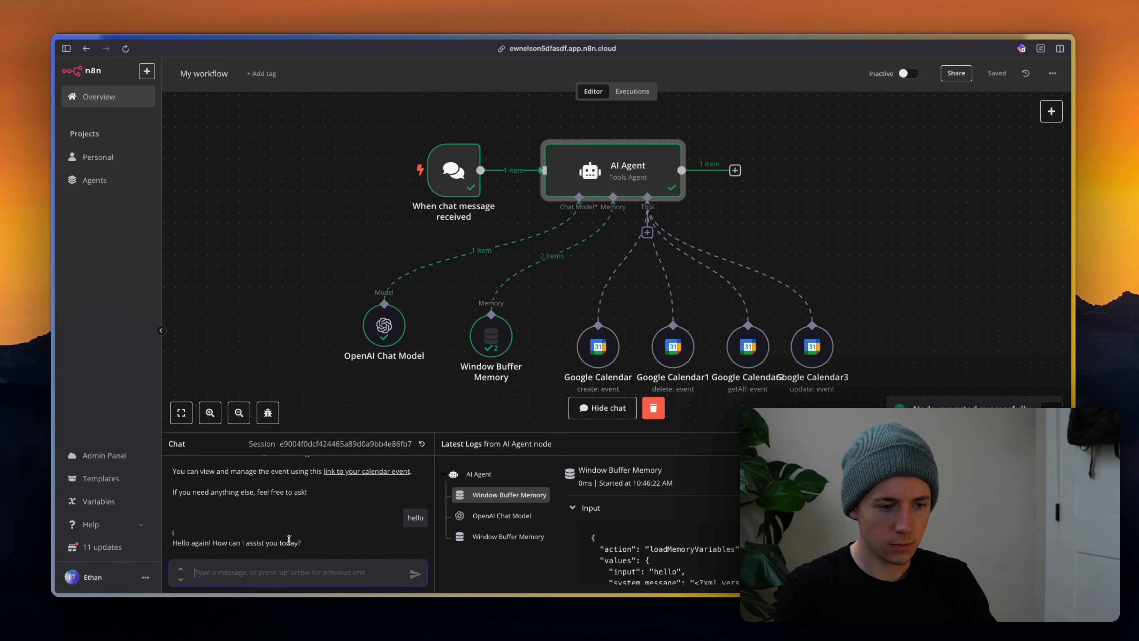
pyautogui.moveTo(287, 596)
pyautogui.write('hi')
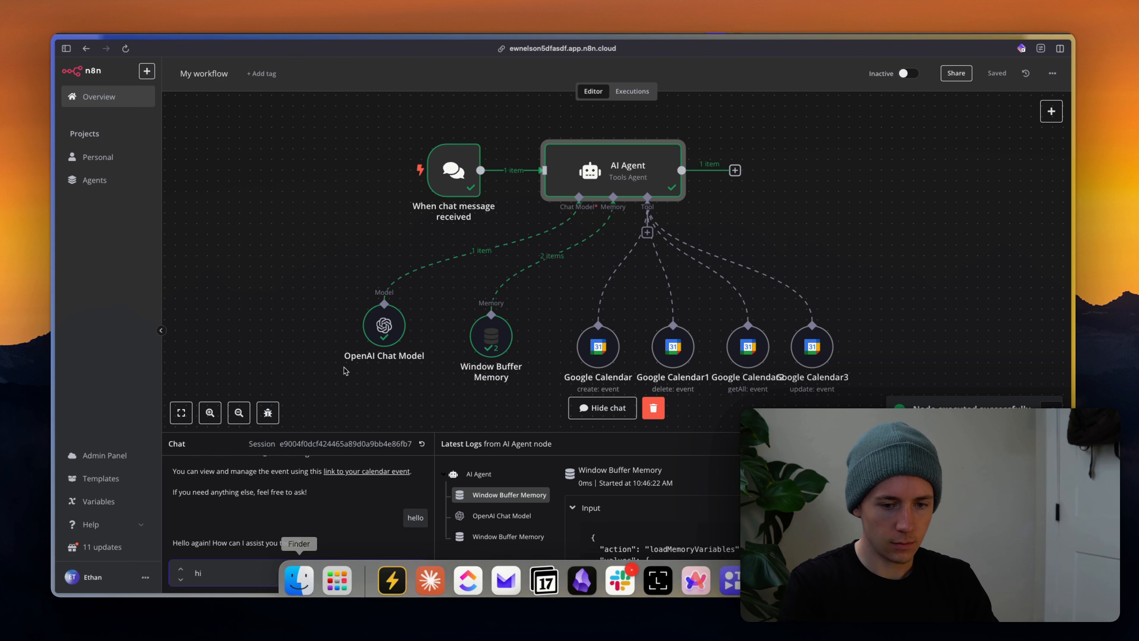
pyautogui.write(" i'd like to book a meeting")
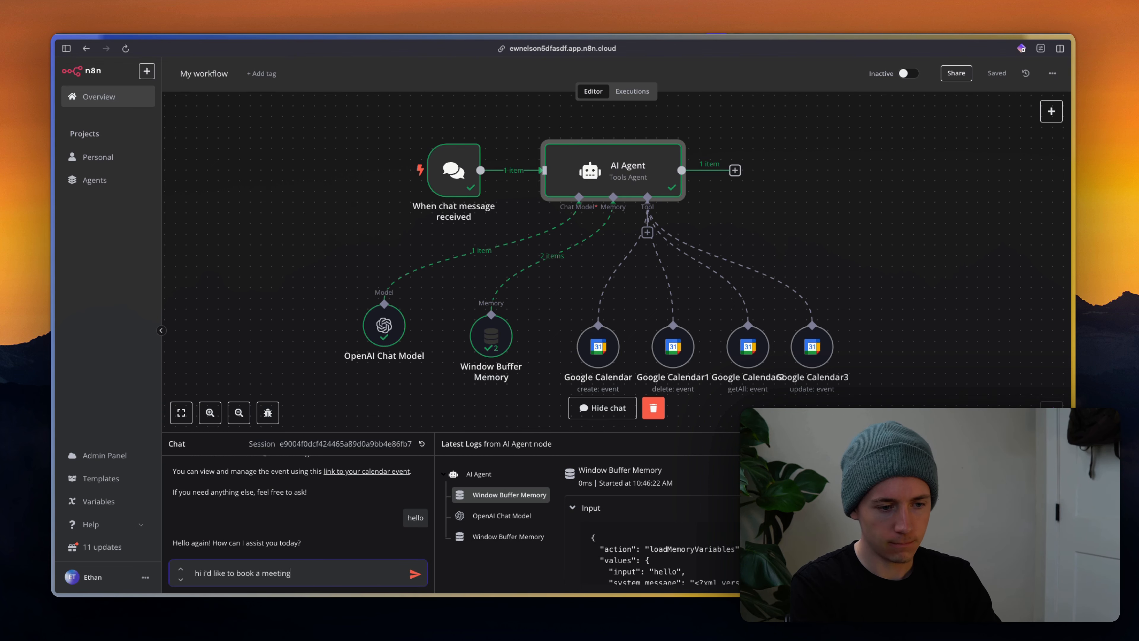
pyautogui.press('Return')
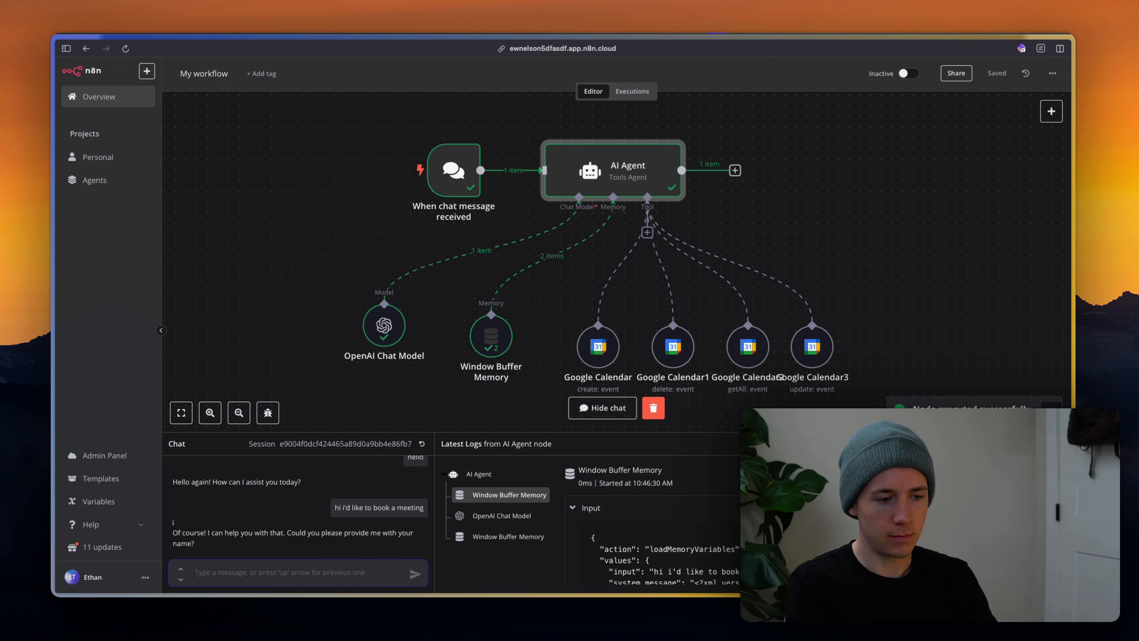
pyautogui.write('Ethan')
pyautogui.press('Return')
pyautogui.press('super+Tab')
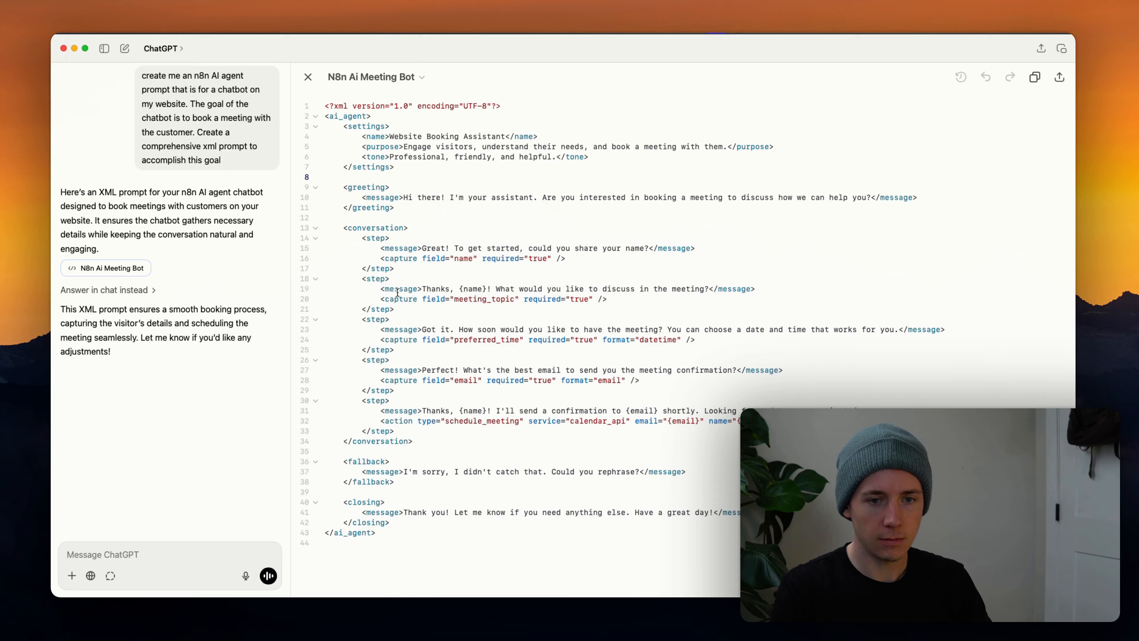
# Compare the prompt's meeting-topic question against the agent's latest reply in the test chat.
pyautogui.press('super+Tab')
pyautogui.press('super+Tab')
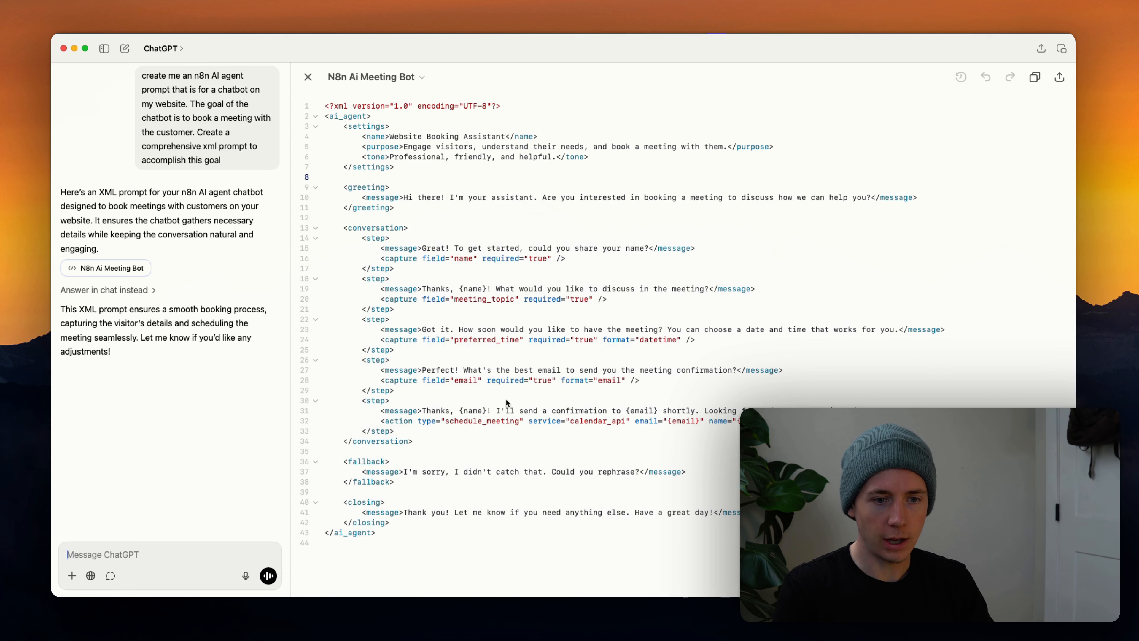
pyautogui.moveTo(438, 291); pyautogui.dragTo(549, 291)
pyautogui.press('super+Tab')
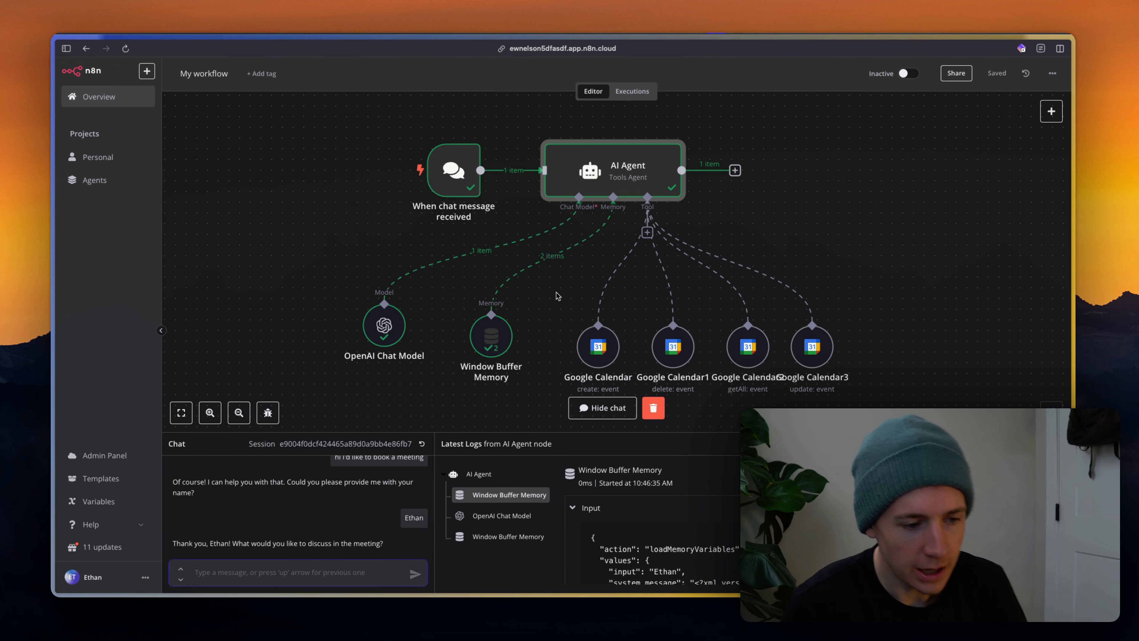
pyautogui.doubleClick(608, 182)
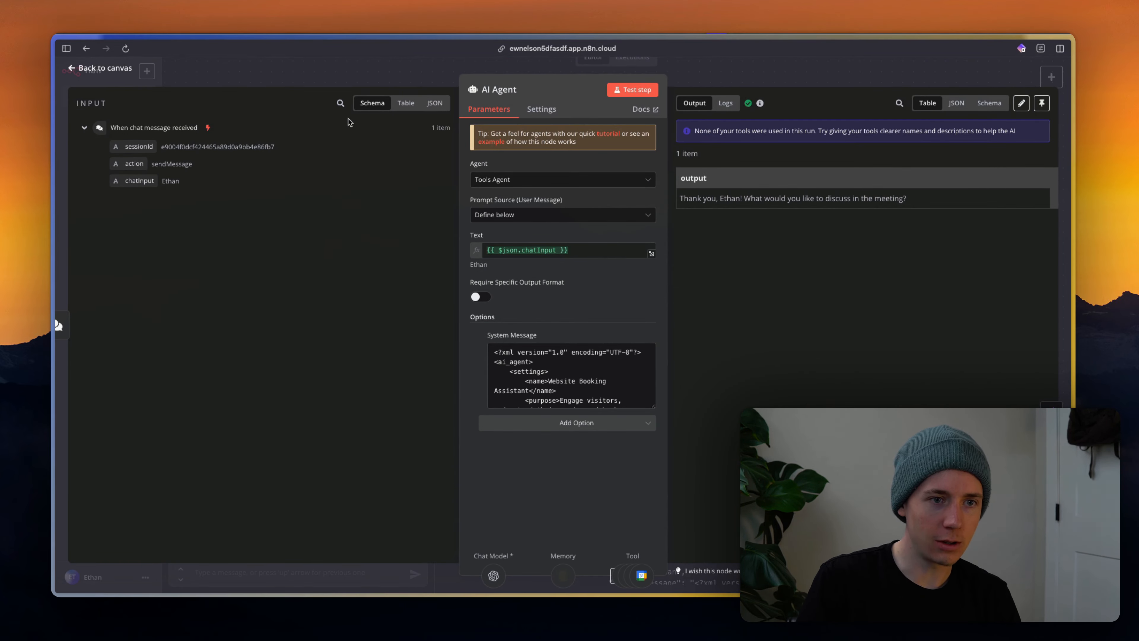
pyautogui.click(371, 64)
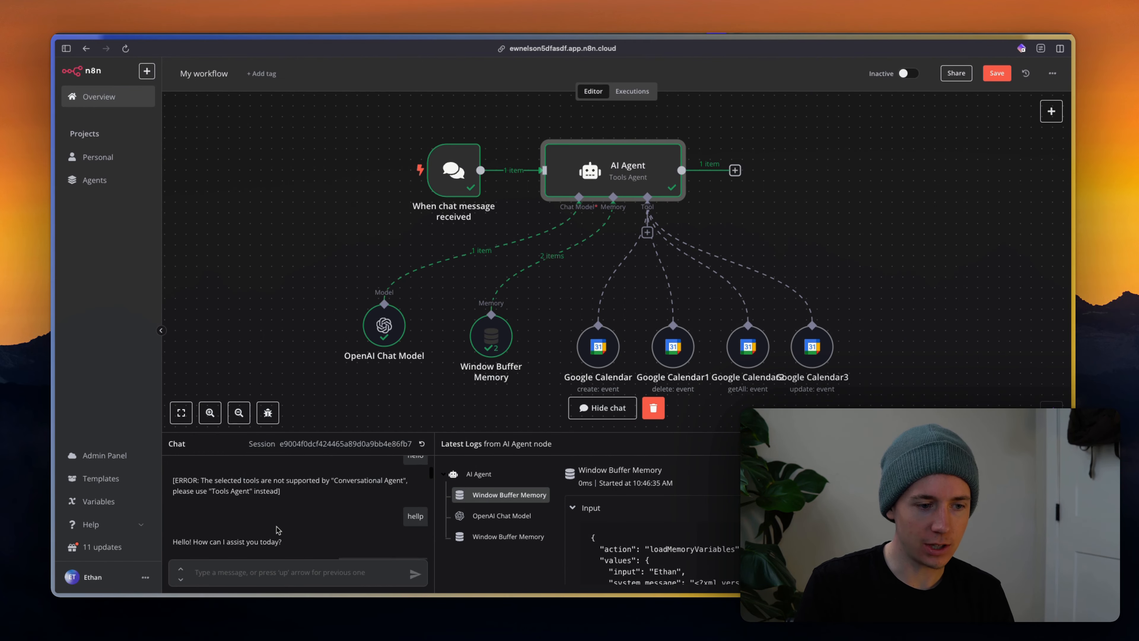
pyautogui.scroll(-5, 277, 530)
pyautogui.press('super+a')
pyautogui.scroll(5, 196, 511)
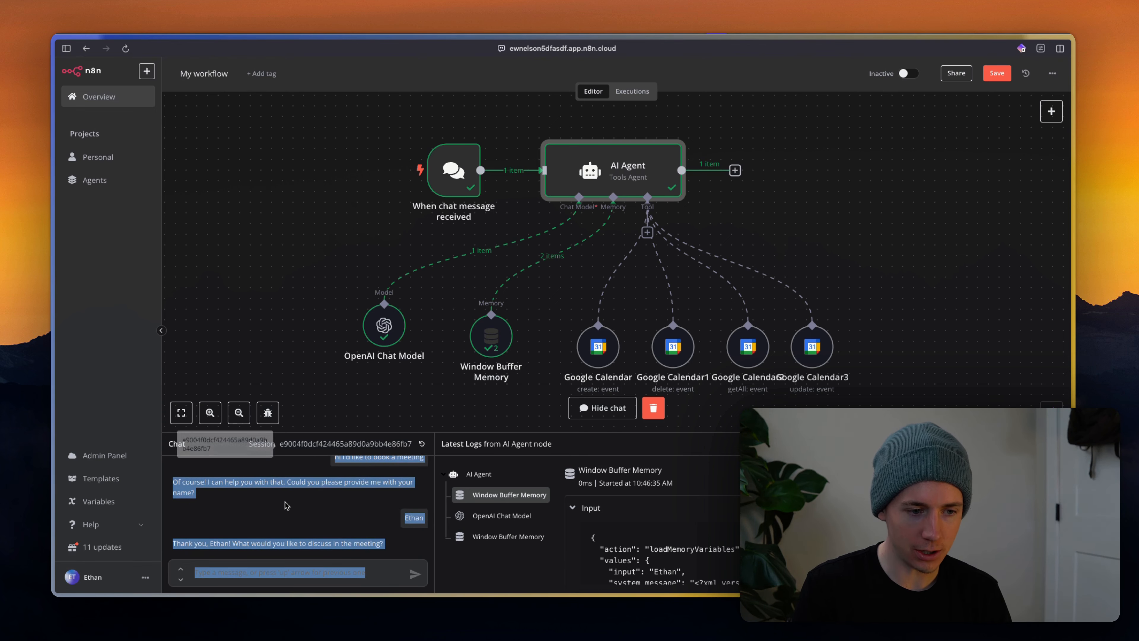
pyautogui.click(294, 506)
pyautogui.scroll(-1, 645, 130)
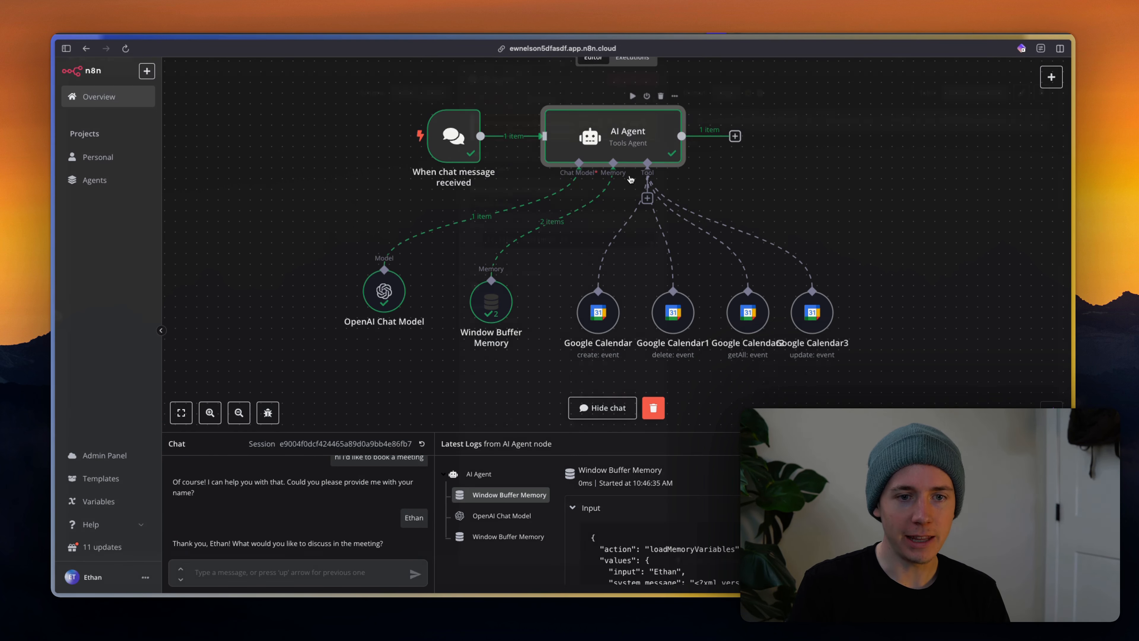
# Verify the AI Agent is still a Tools Agent with the XML system message.
pyautogui.doubleClick(646, 135)
pyautogui.click(512, 179)
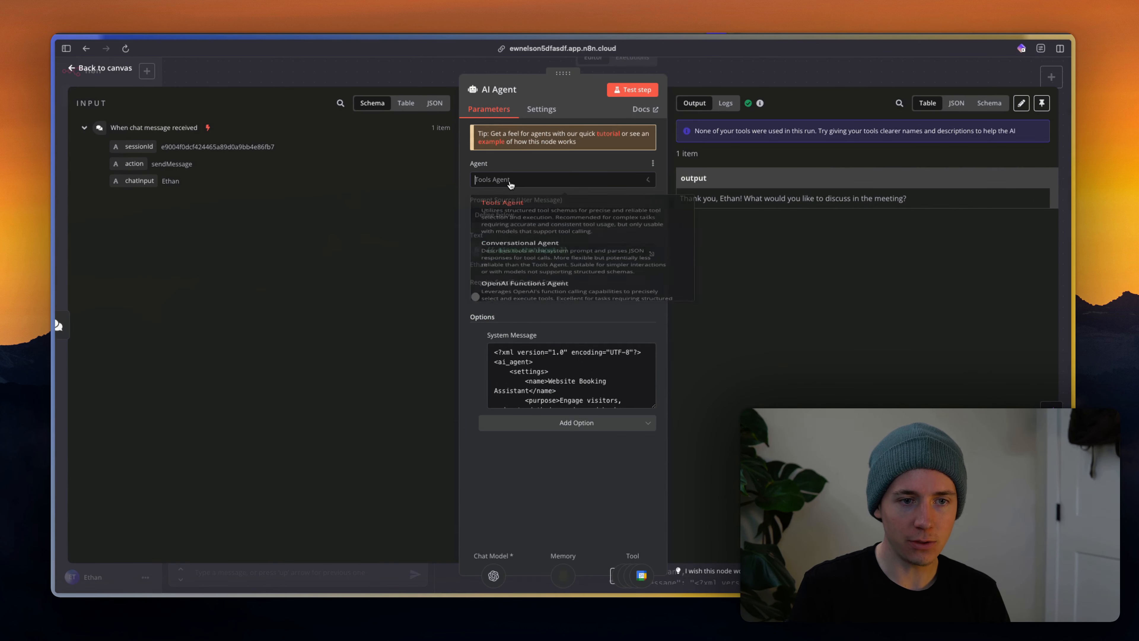
pyautogui.click(535, 163)
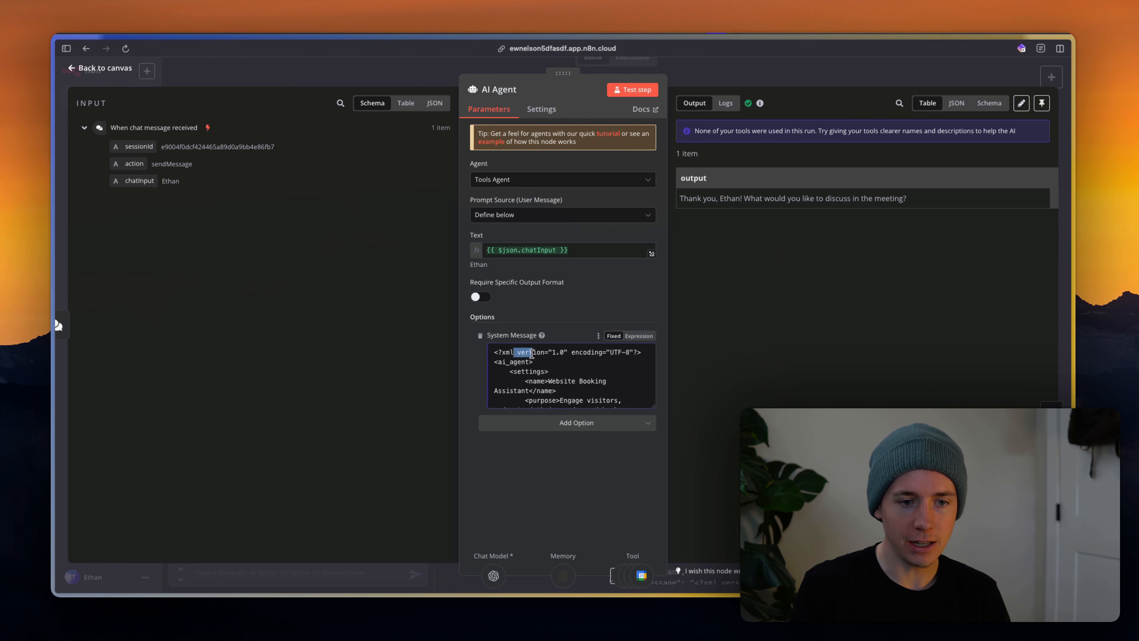
pyautogui.moveTo(532, 353); pyautogui.dragTo(651, 404)
pyautogui.click(535, 361)
pyautogui.moveTo(537, 361); pyautogui.dragTo(648, 401)
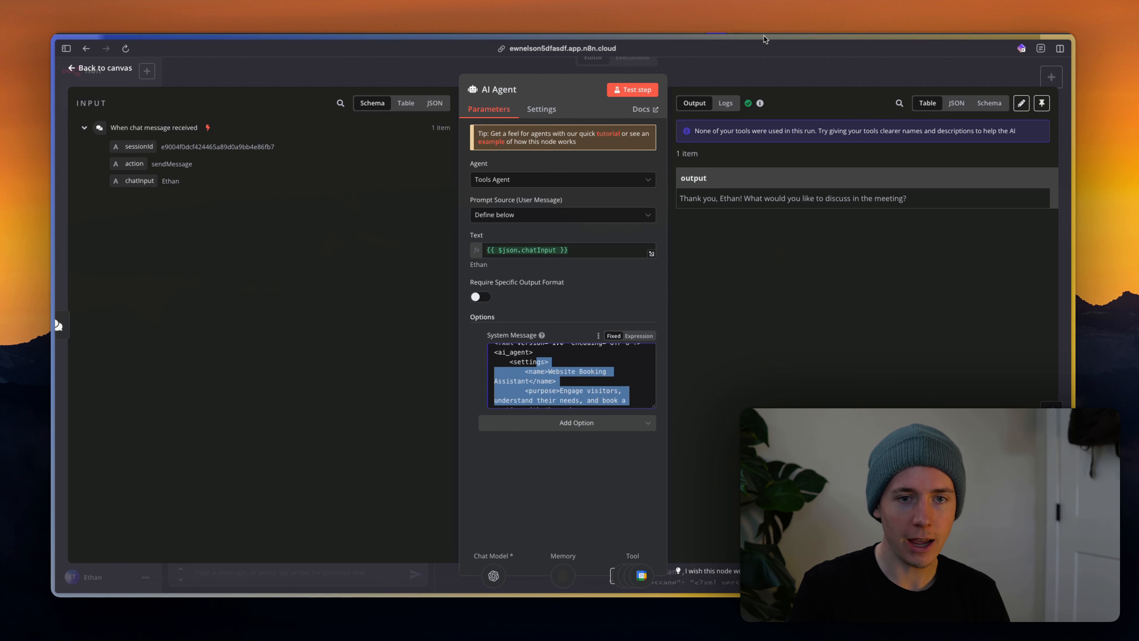
pyautogui.click(712, 88)
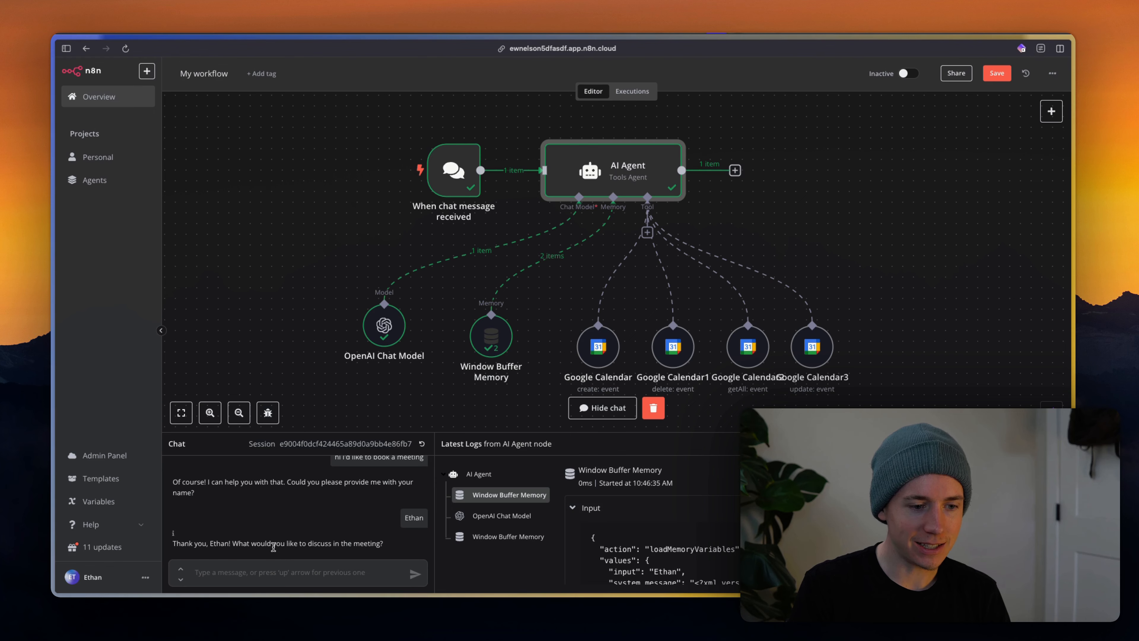
pyautogui.press('super+Tab')
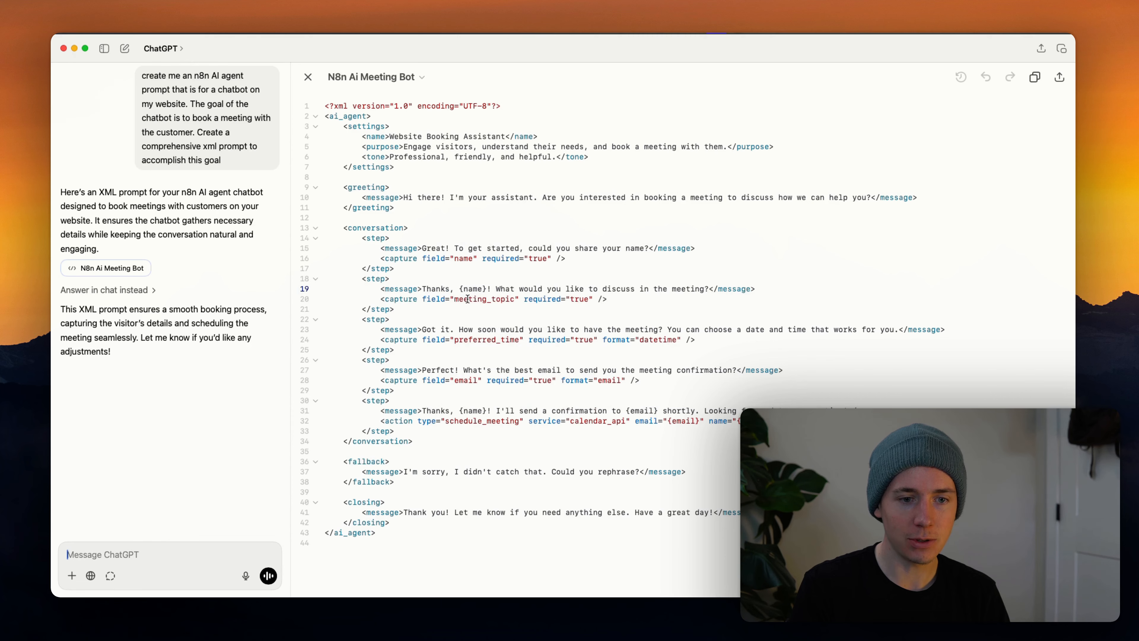
pyautogui.press('super+Tab')
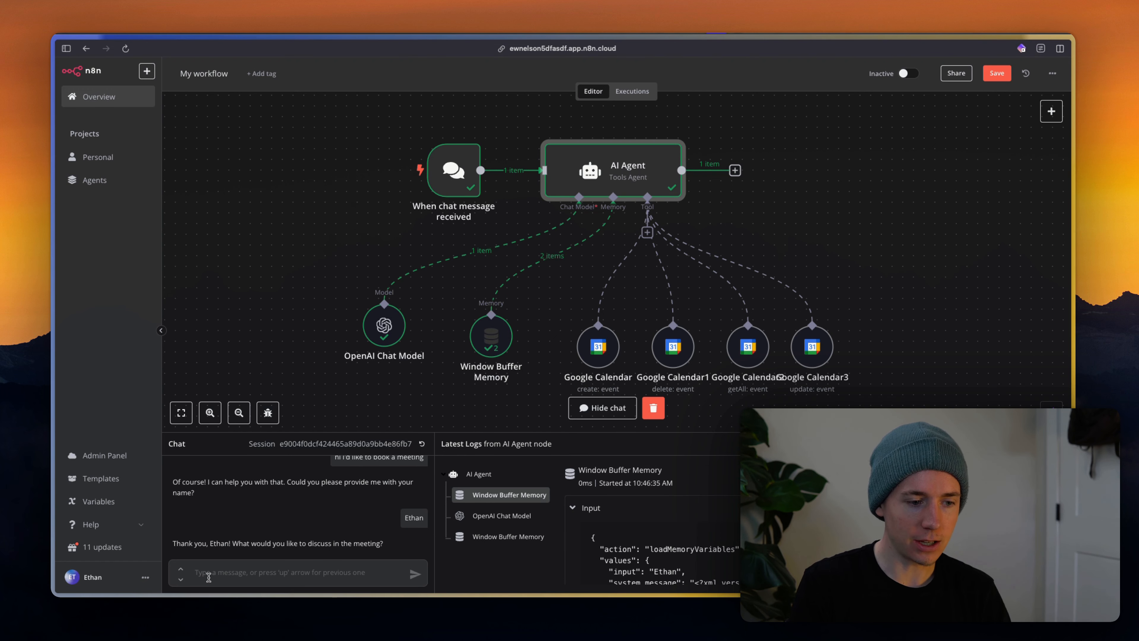
# Answer the agent with the topic 'AI services' and the time 'tomorrow at 8EST'.
pyautogui.write('y')
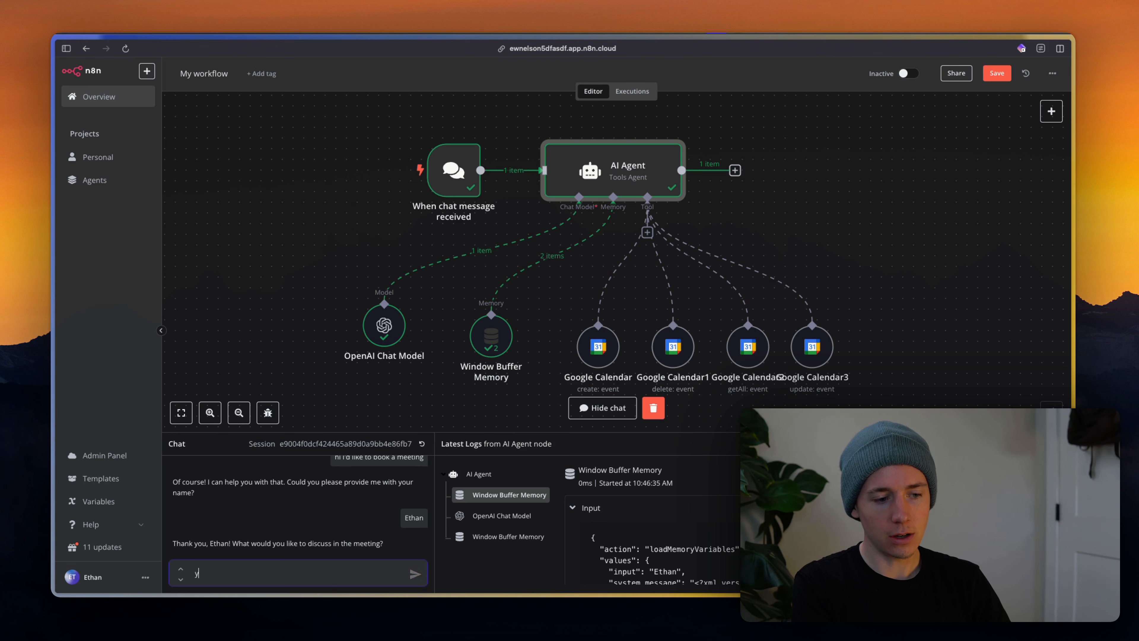
pyautogui.write('ourour AI serv')
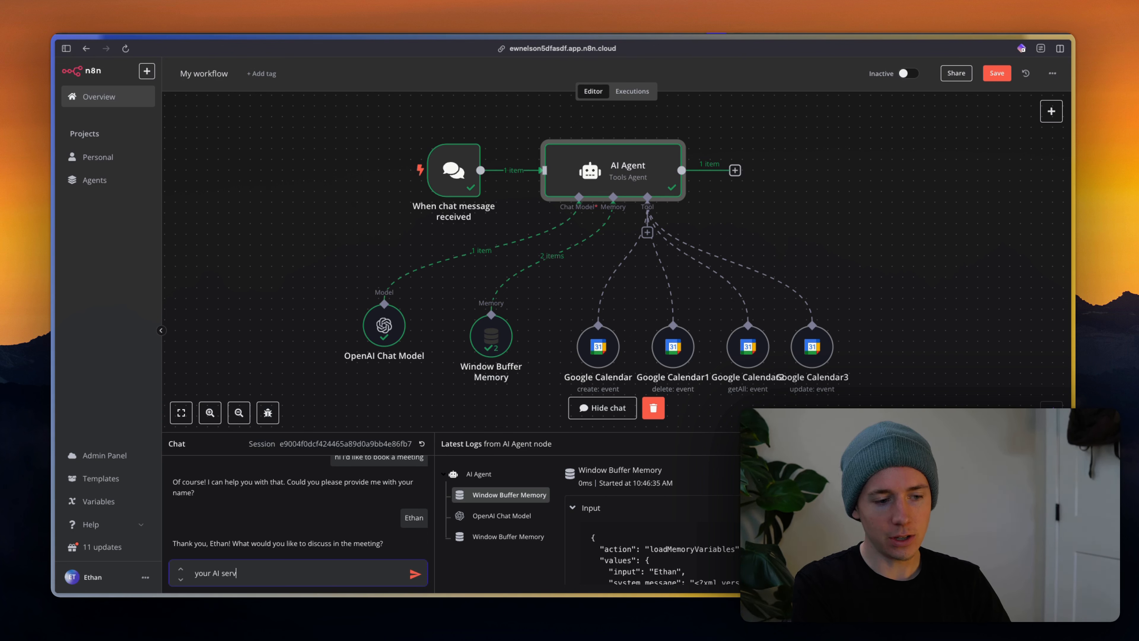
pyautogui.write('ices')
pyautogui.press('Return')
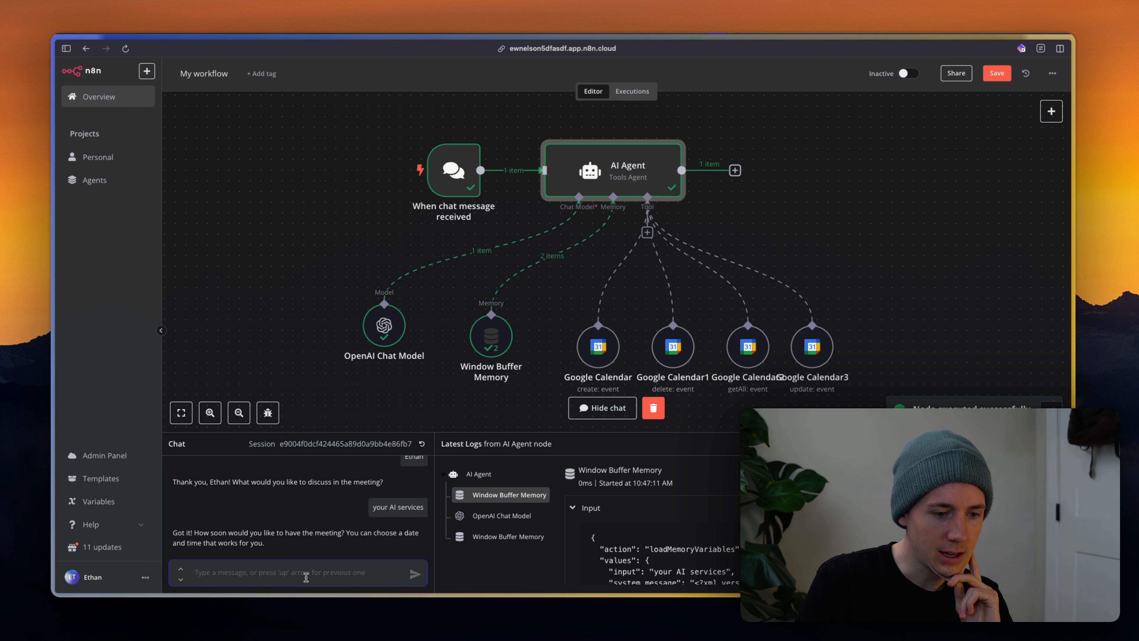
pyautogui.write('tomo')
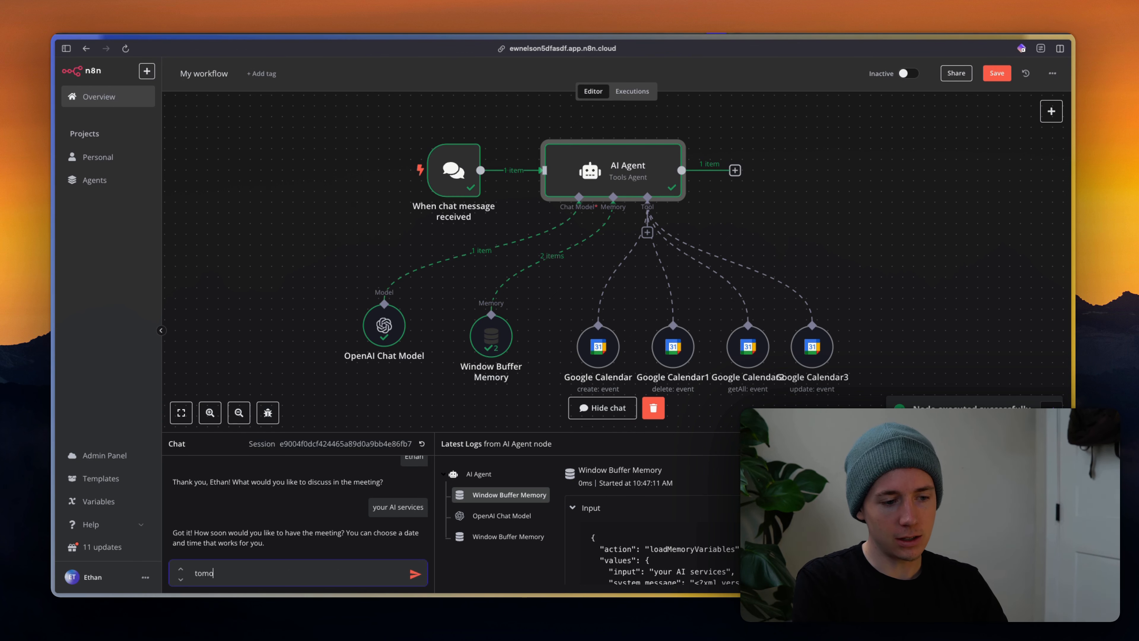
pyautogui.write('rrow at 8EST')
pyautogui.press('Return')
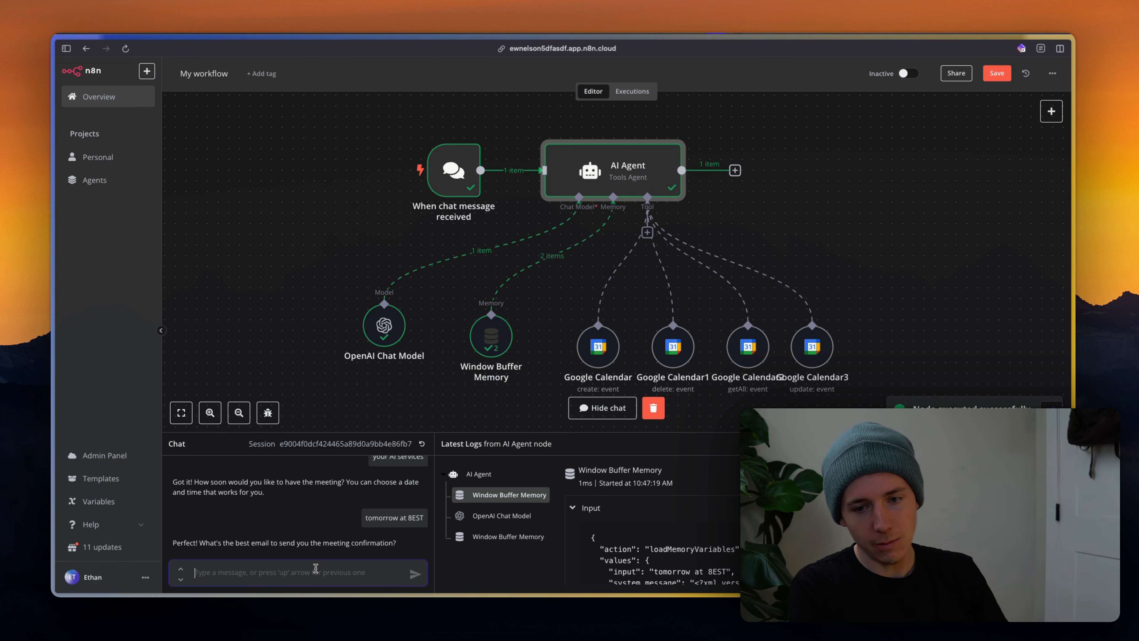
# Send the contact's e-mail address, then ask 'is the meeting scheduled'.
pyautogui.write('eth')
pyautogui.press('BackSpace')
pyautogui.press('BackSpace')
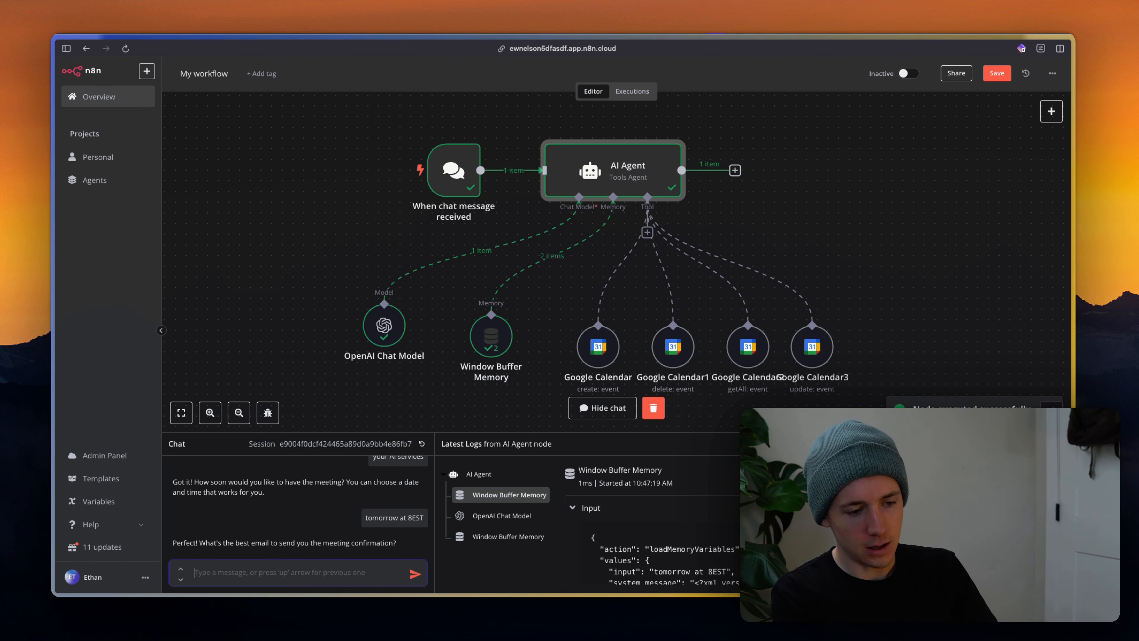
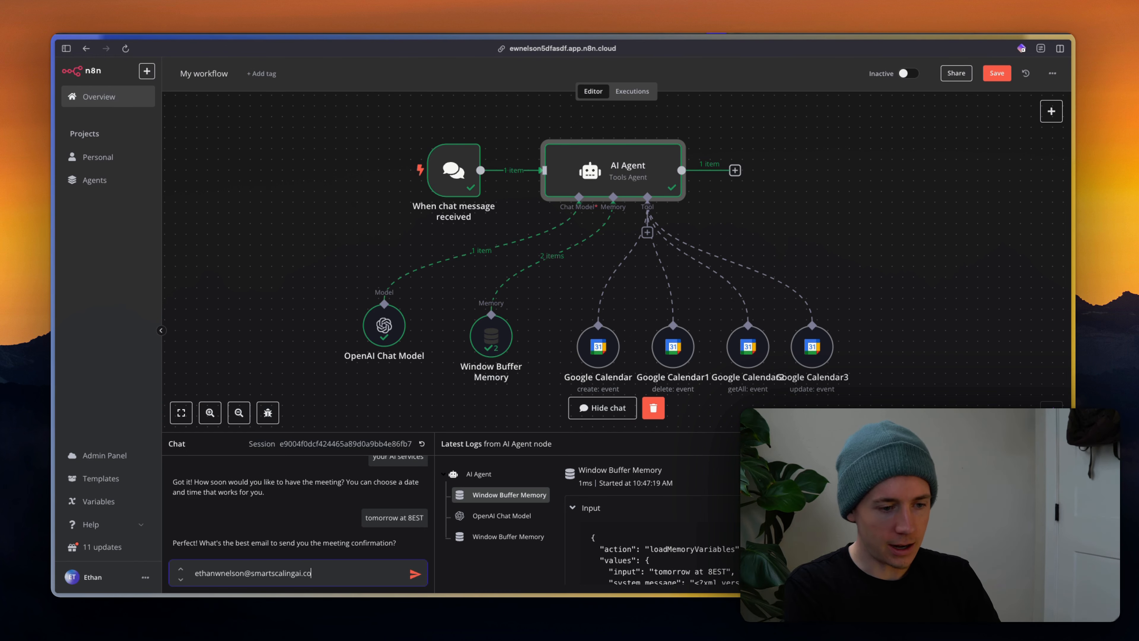
pyautogui.press('Return')
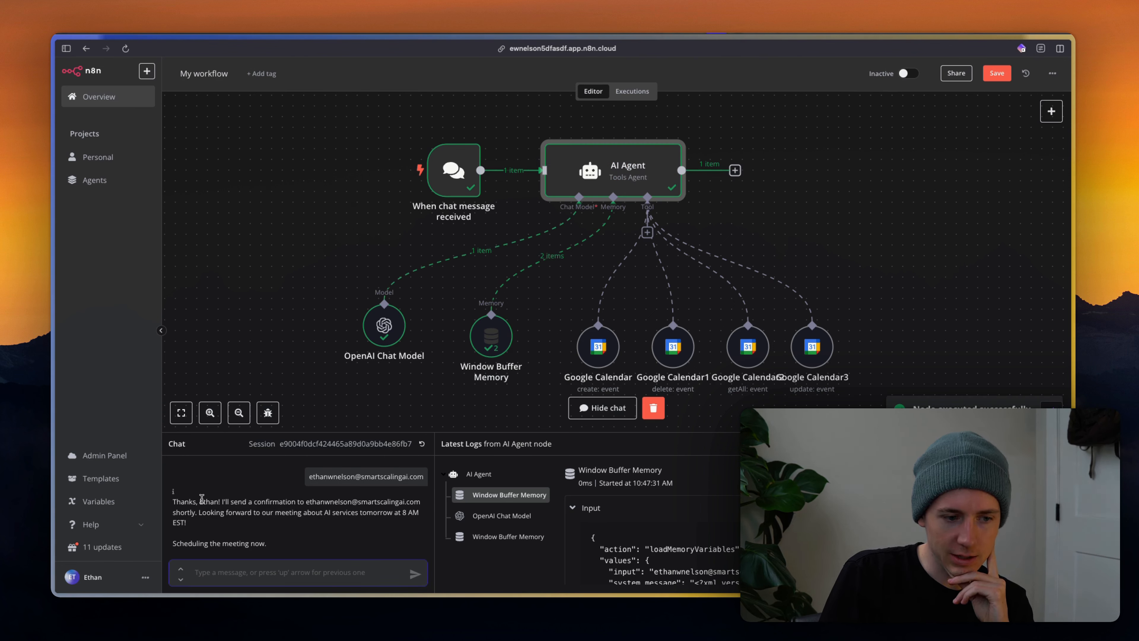
pyautogui.moveTo(203, 502); pyautogui.dragTo(254, 515)
pyautogui.click(228, 571)
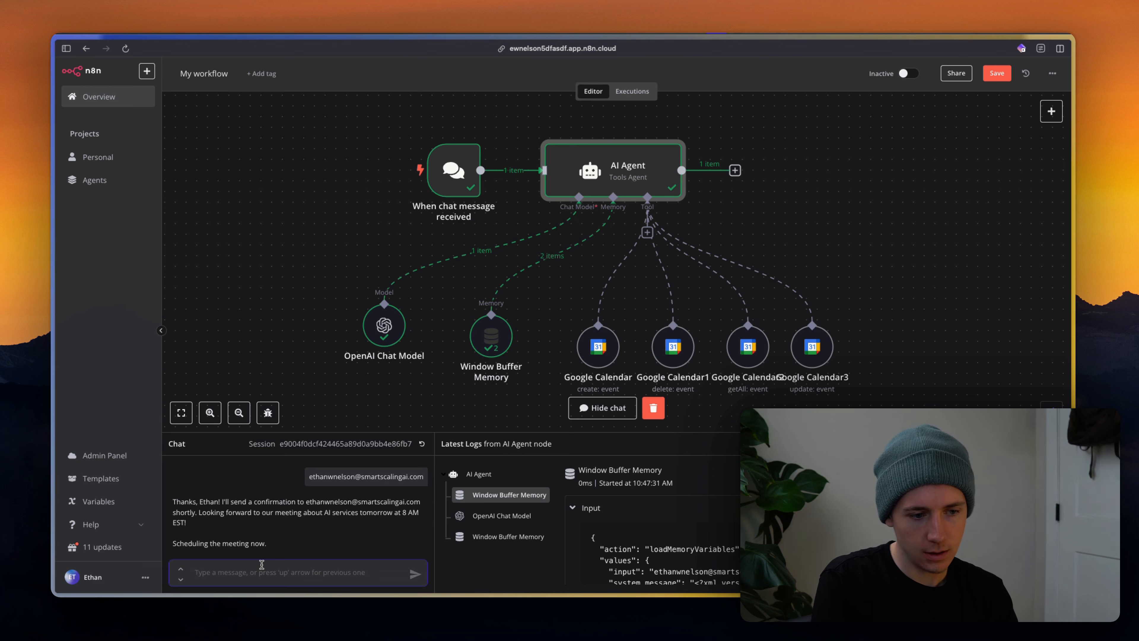
pyautogui.write('is the meeting s')
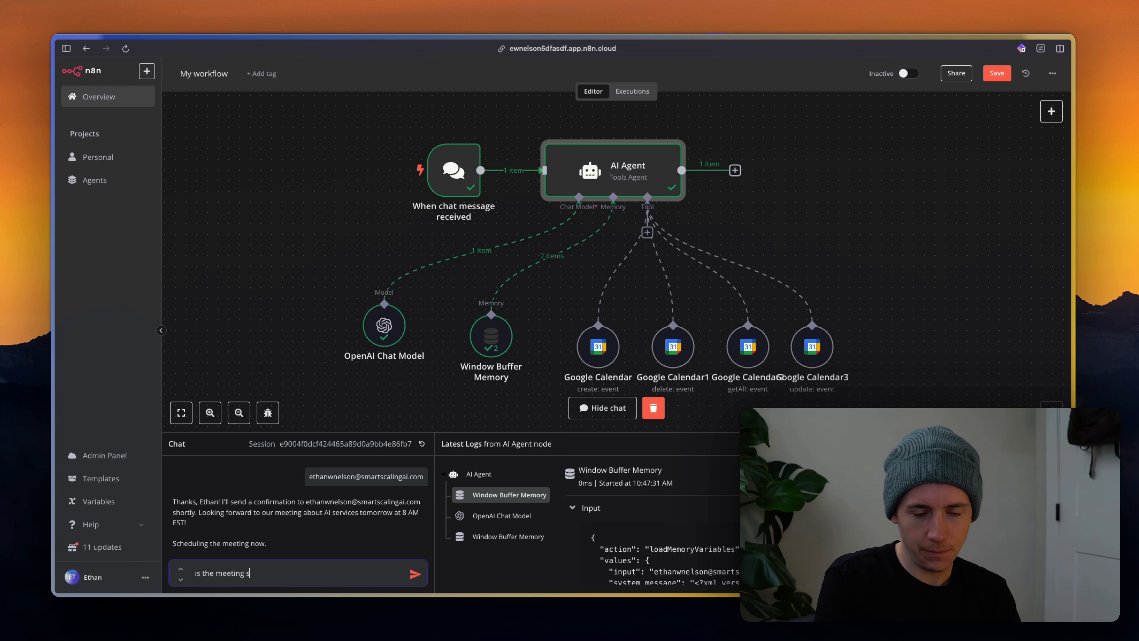
pyautogui.write('cheduled')
pyautogui.press('Return')
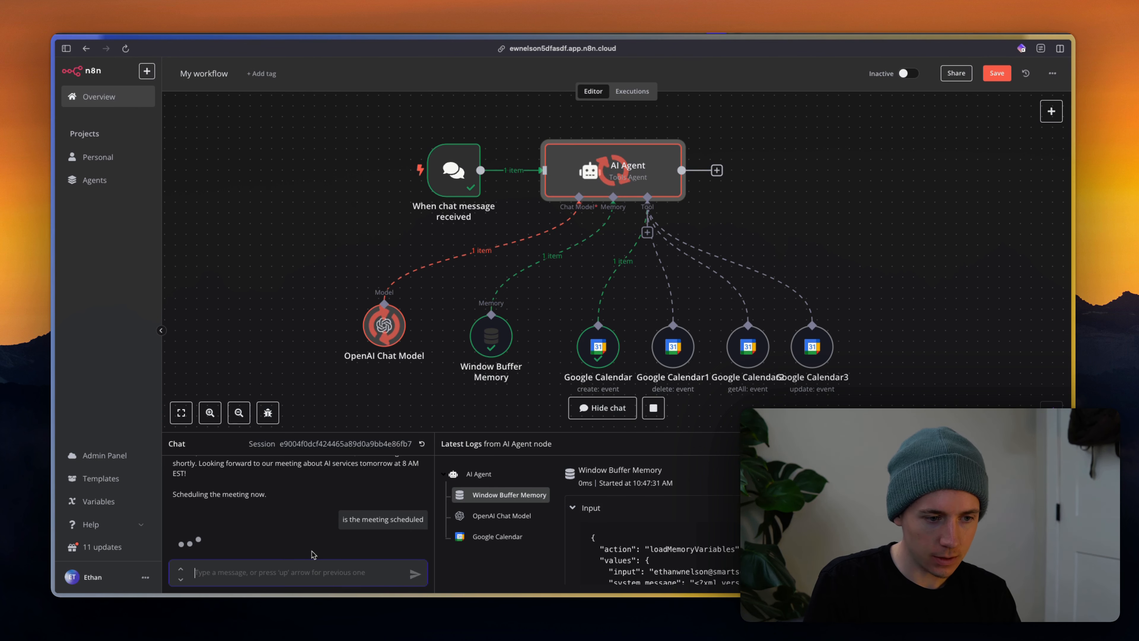
# Check Google Calendar for the booked AI Services Meeting, then return to n8n.
pyautogui.press('super+Tab')
pyautogui.press('Escape')
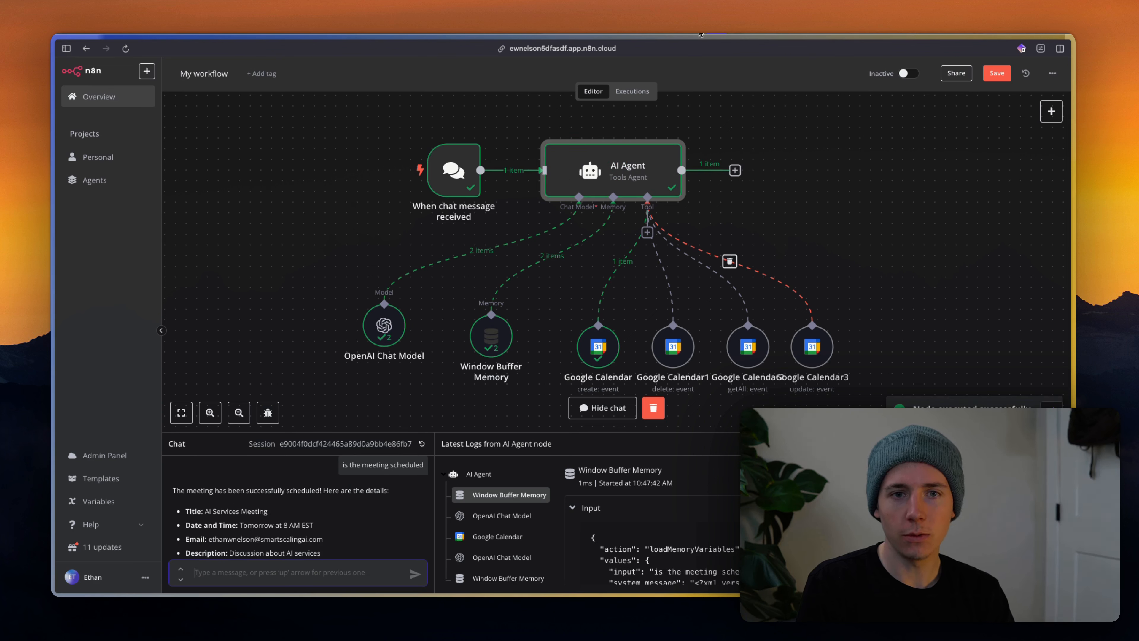
pyautogui.press('super+Tab')
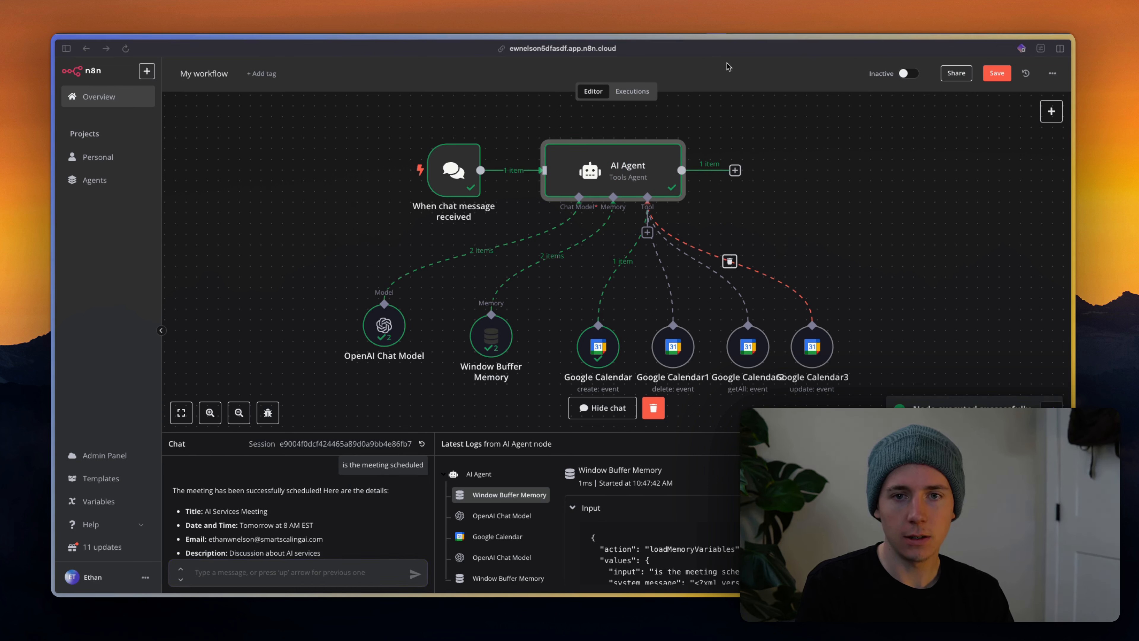
pyautogui.click(690, 36)
pyautogui.moveTo(54, 341)
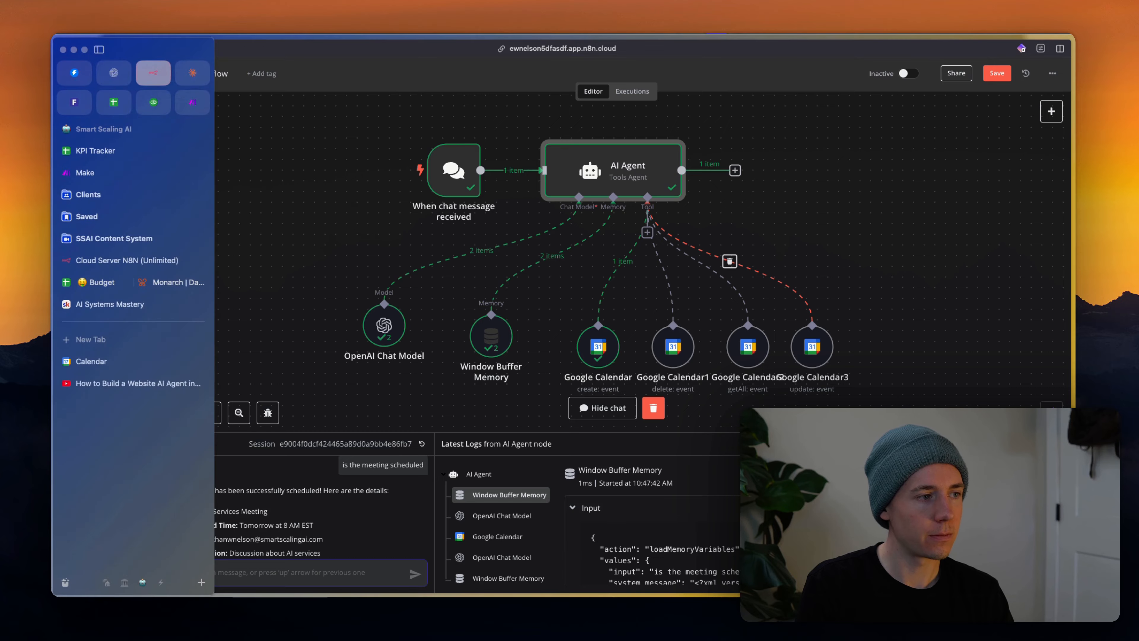
pyautogui.click(89, 362)
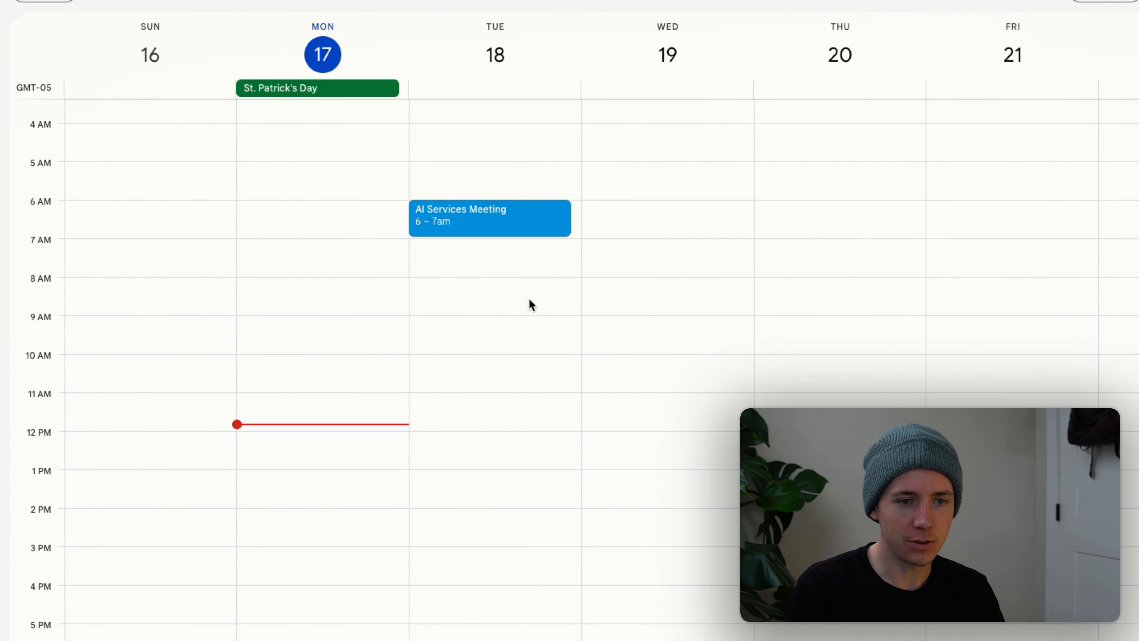
pyautogui.hotkey('alt', 'Tab')
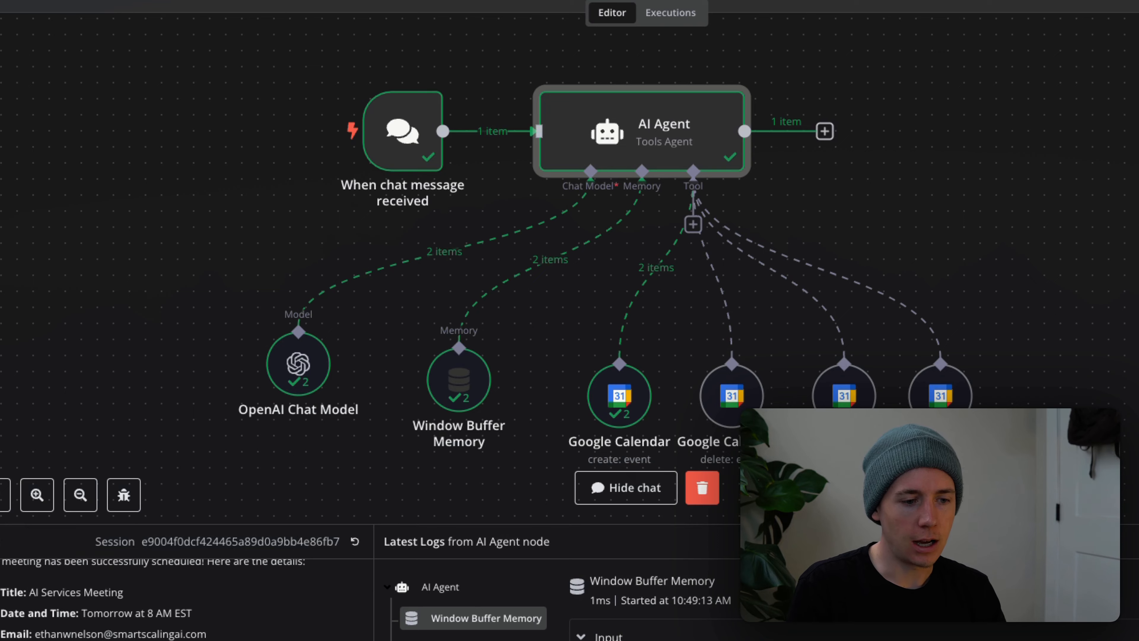
pyautogui.scroll(10, 326, 589)
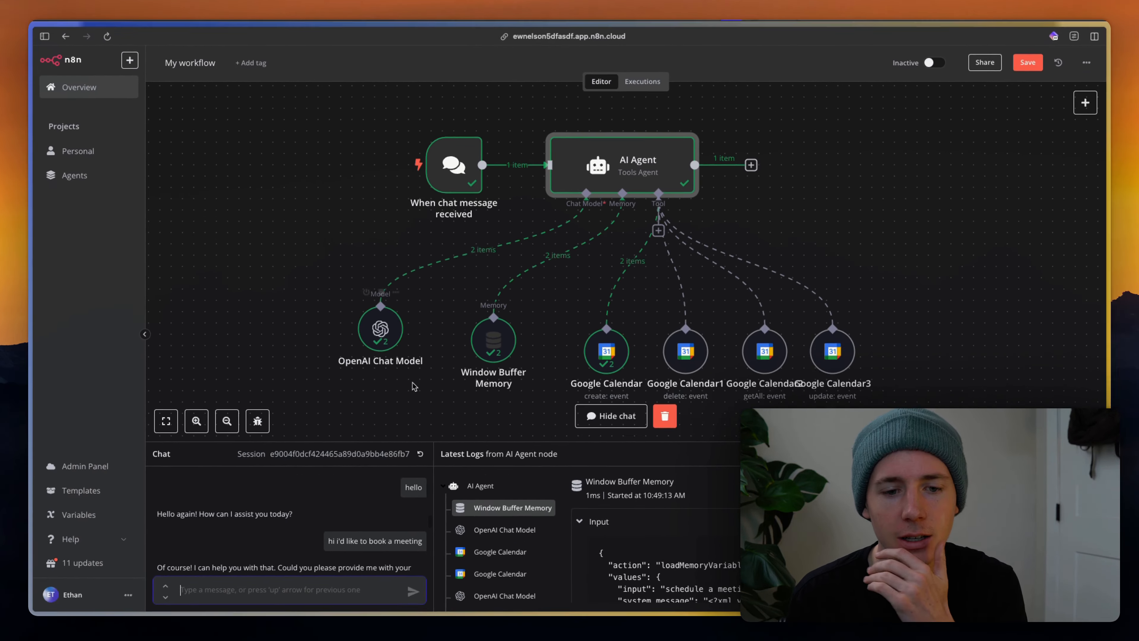
pyautogui.scroll(1, 636, 329)
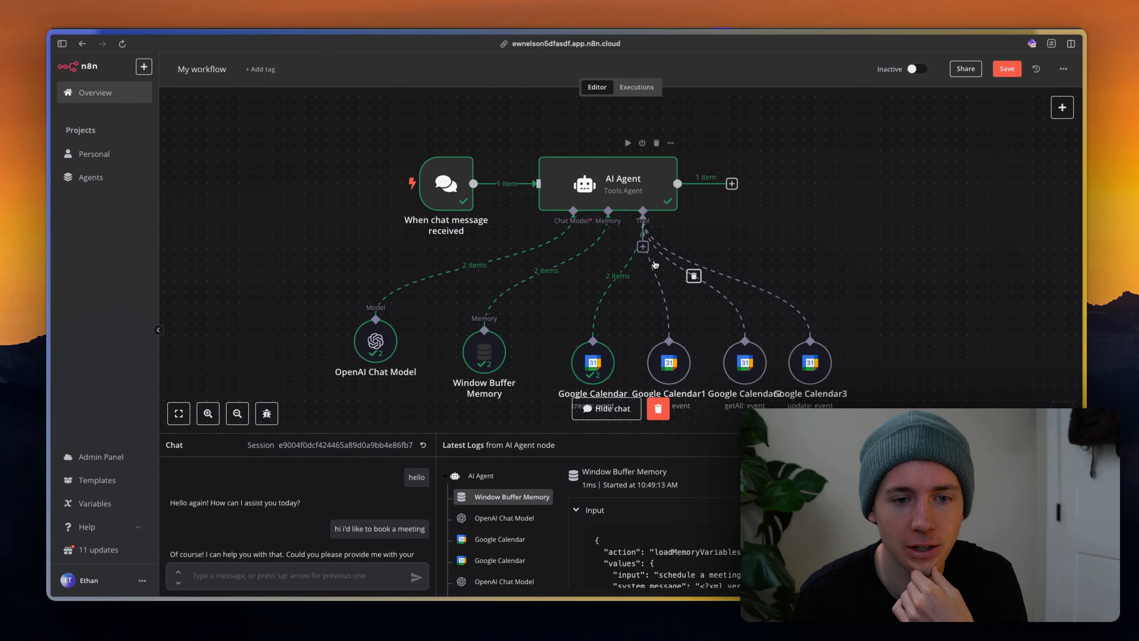
pyautogui.click(580, 212)
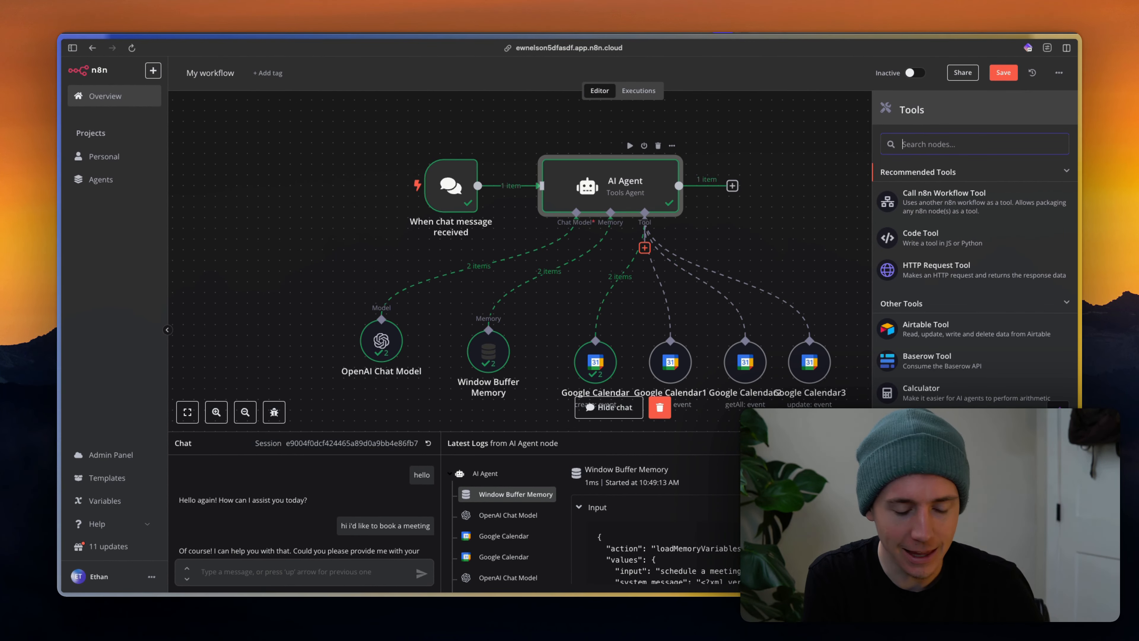
pyautogui.write('hubspot')
pyautogui.press('super+BackSpace')
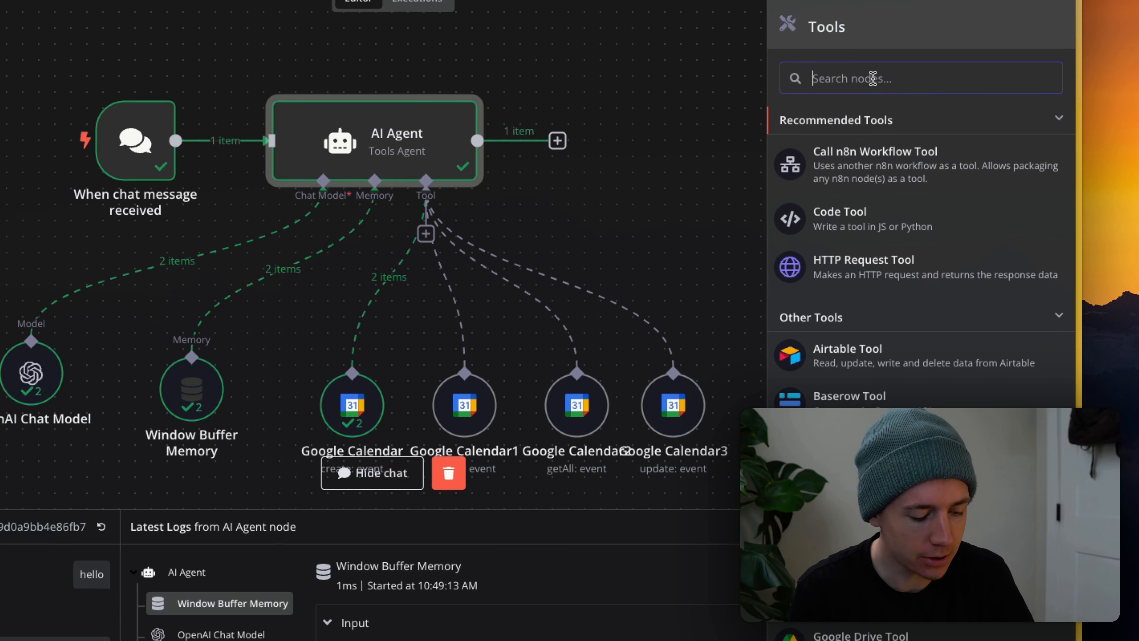
pyautogui.write('cli')
pyautogui.press('super+BackSpace')
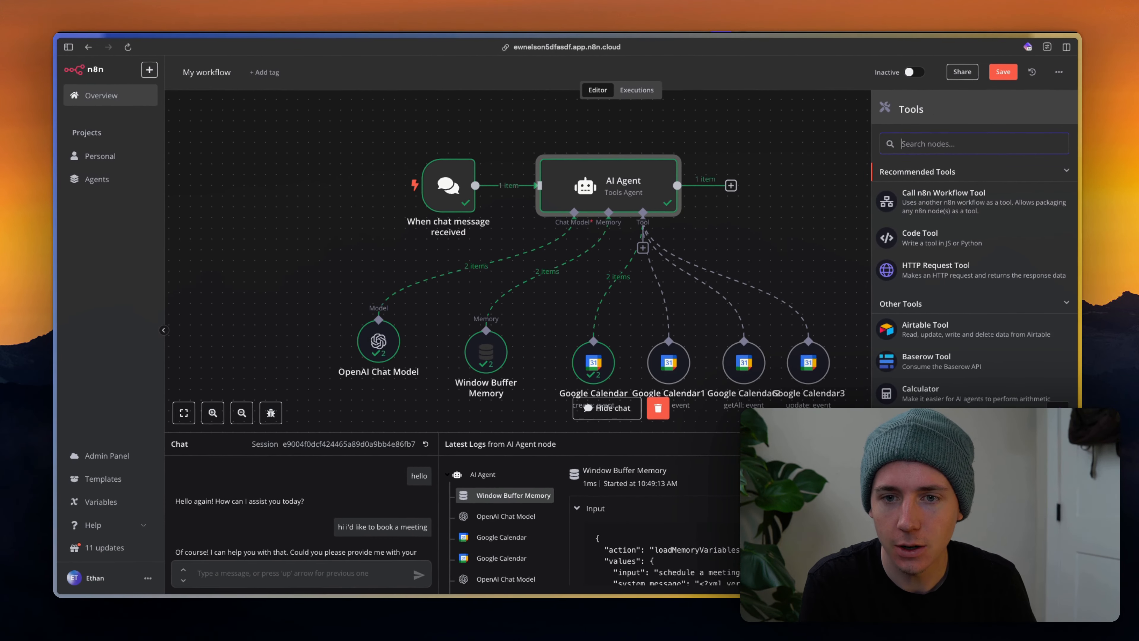
pyautogui.write('airtable')
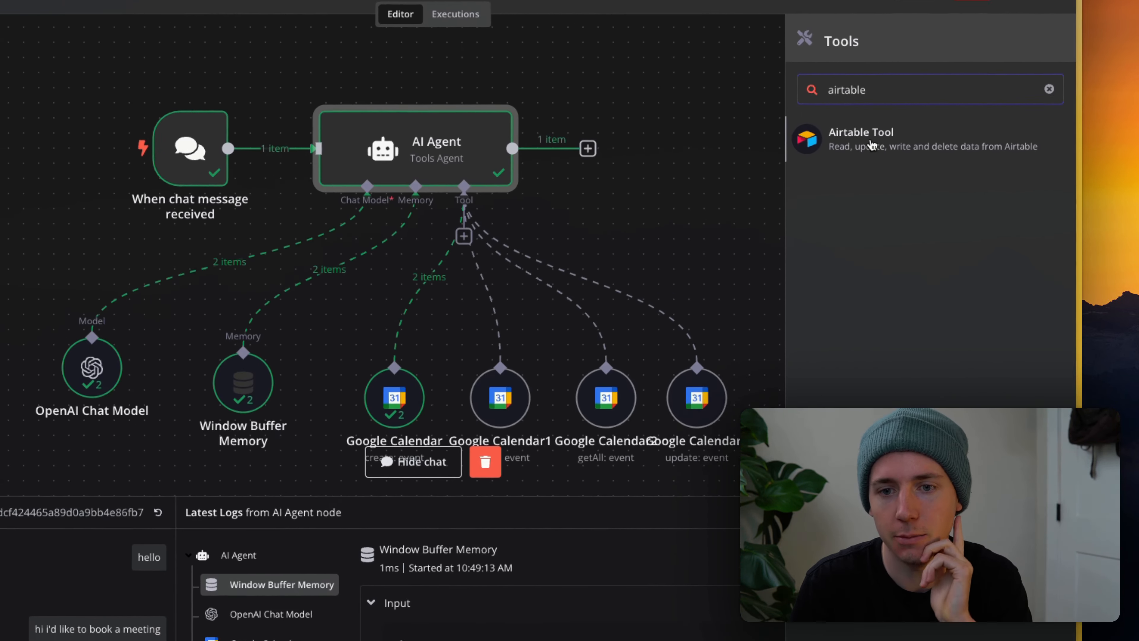
pyautogui.press('Return')
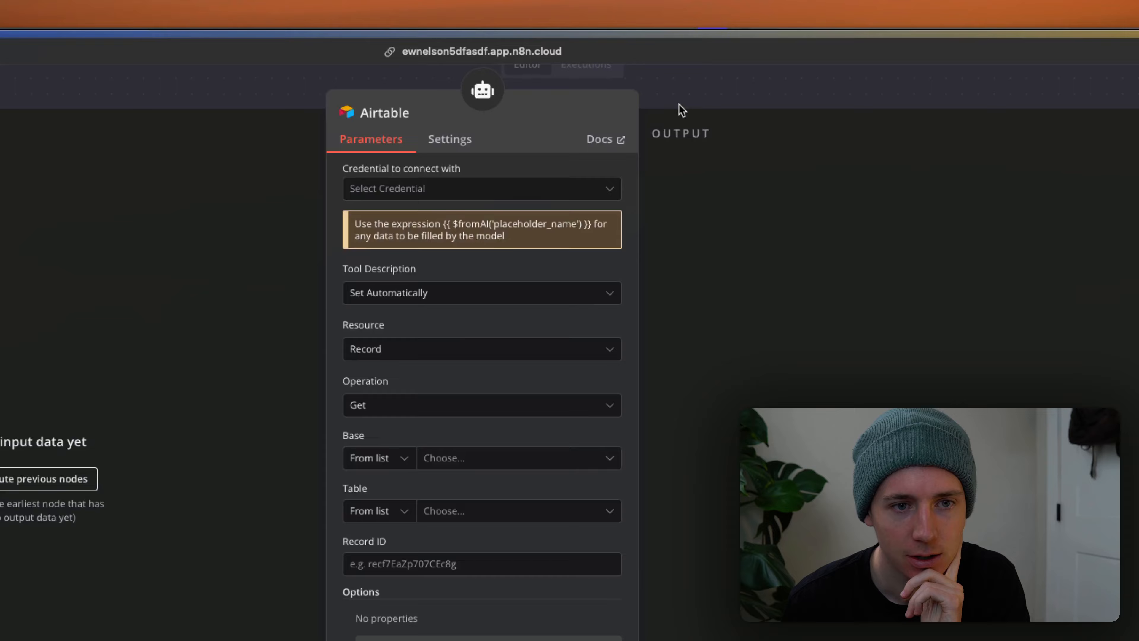
pyautogui.click(680, 105)
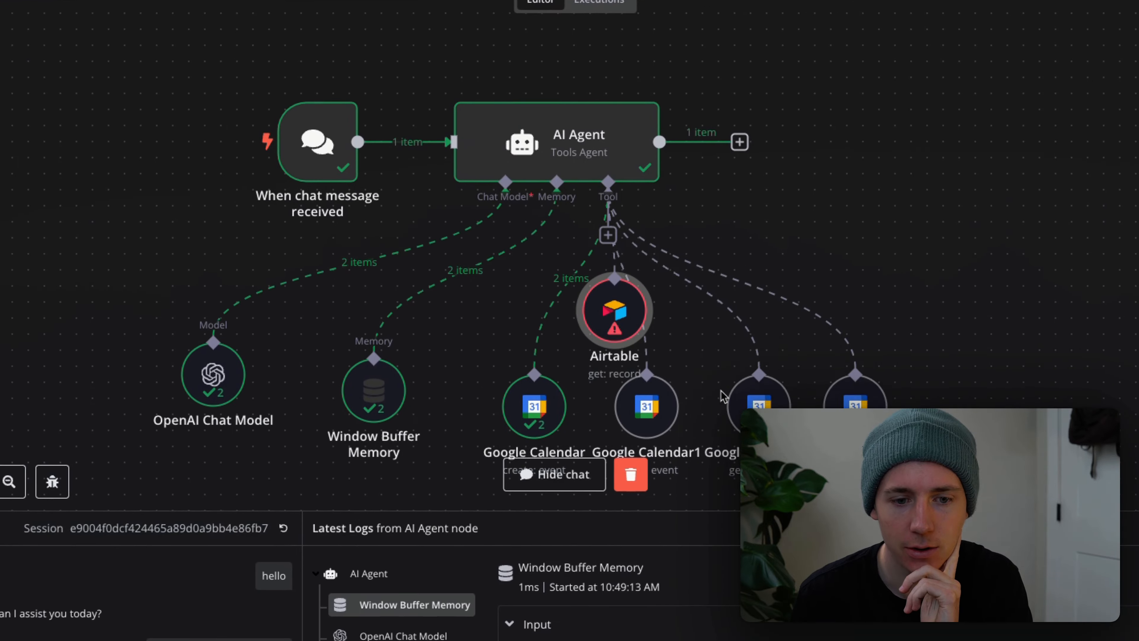
pyautogui.moveTo(616, 326); pyautogui.dragTo(836, 331)
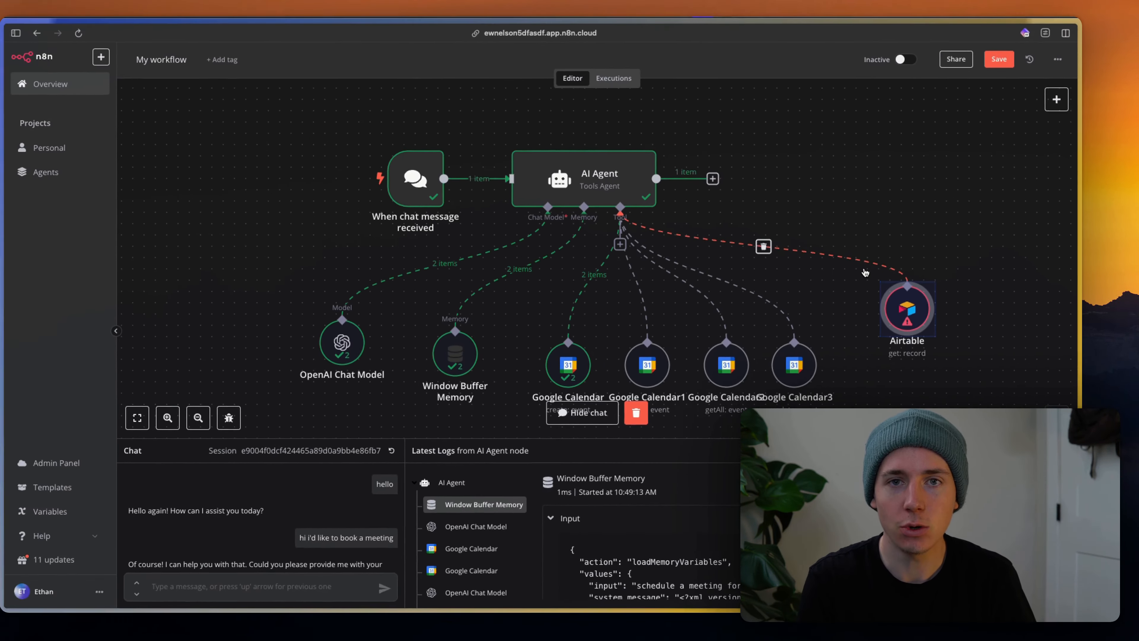
pyautogui.press('Delete')
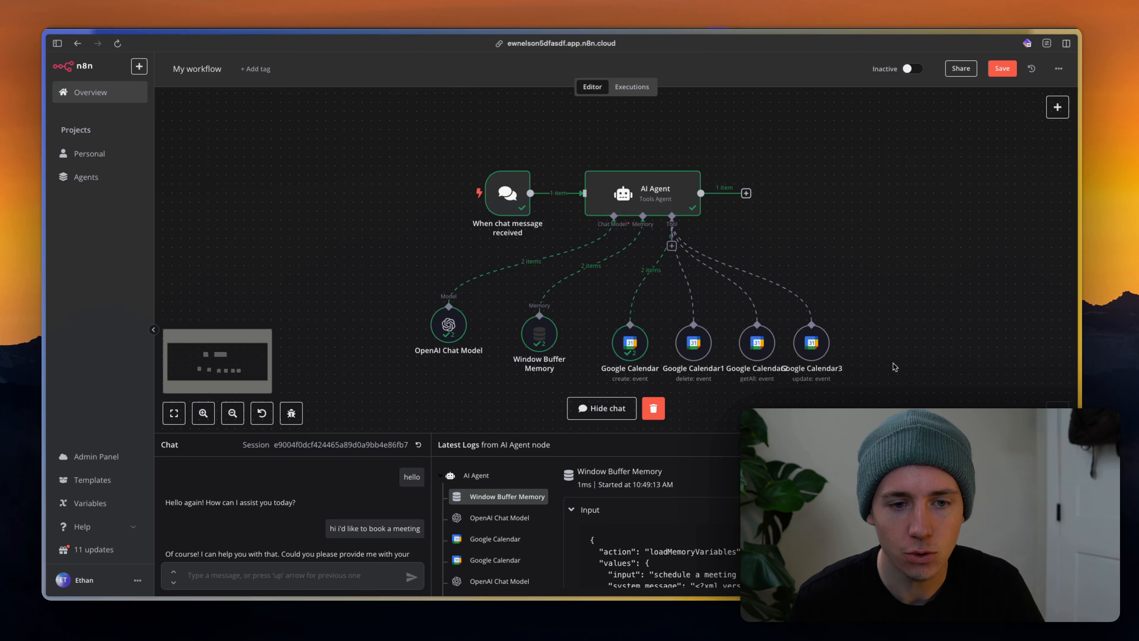
# Box-select the four Google Calendar tool nodes (create, delete, getAll, update).
pyautogui.scroll(-1, 895, 367)
pyautogui.hscroll(1, 896, 367)
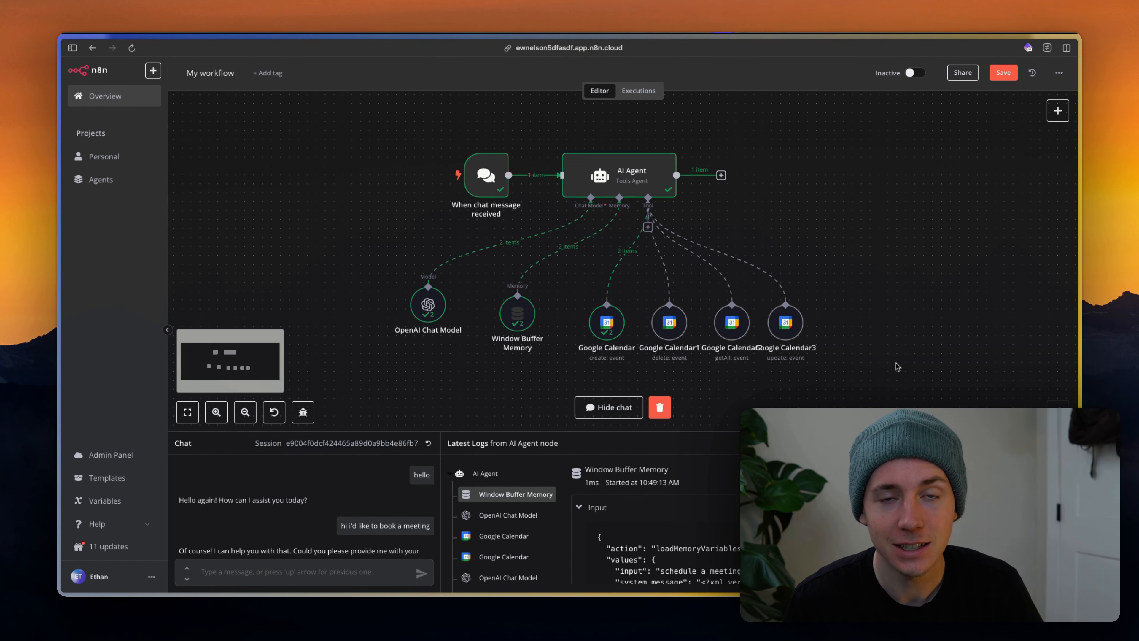
pyautogui.hscroll(1, 898, 367)
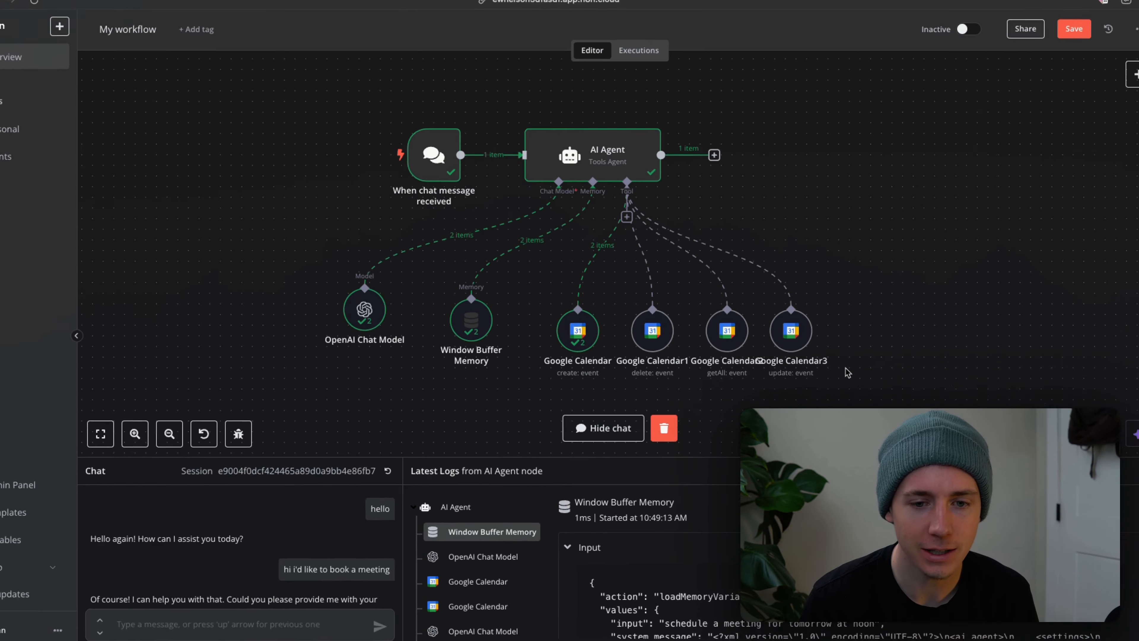
pyautogui.moveTo(814, 361); pyautogui.dragTo(376, 147)
pyautogui.moveTo(320, 104); pyautogui.dragTo(322, 107)
pyautogui.click(322, 110)
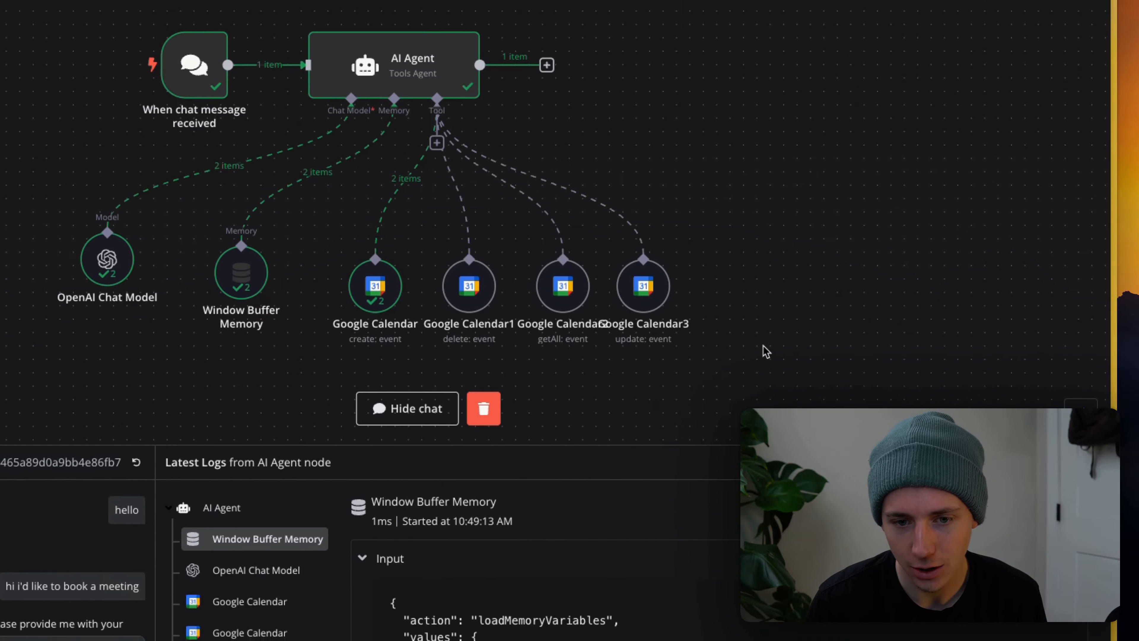
pyautogui.moveTo(1028, 437); pyautogui.dragTo(668, 345)
pyautogui.moveTo(600, 307); pyautogui.dragTo(561, 310)
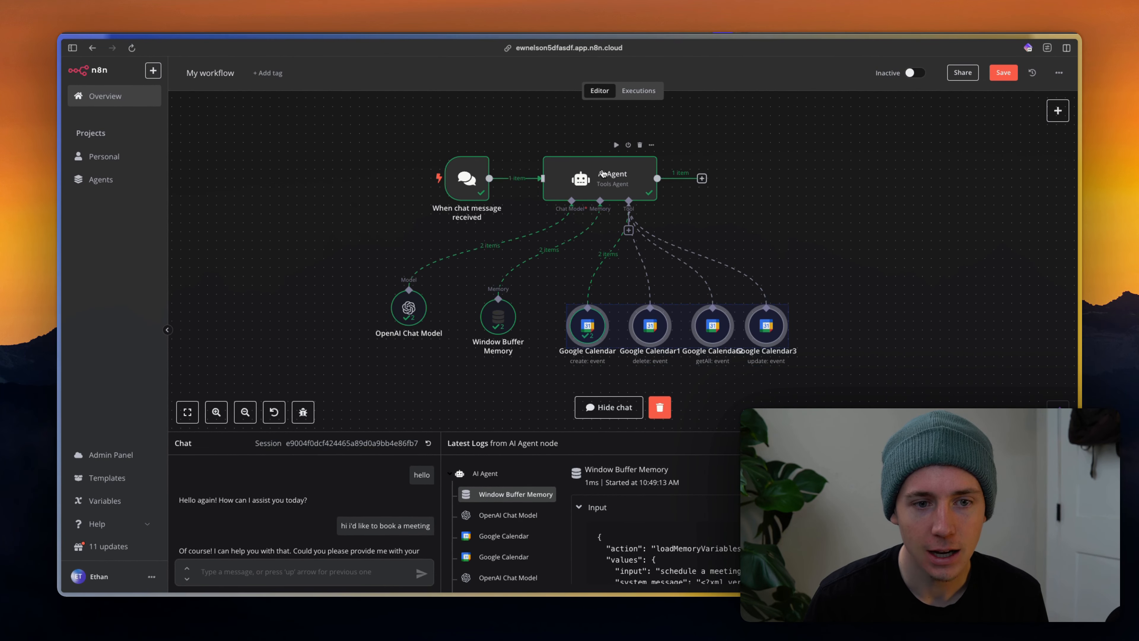
pyautogui.press('super+Tab')
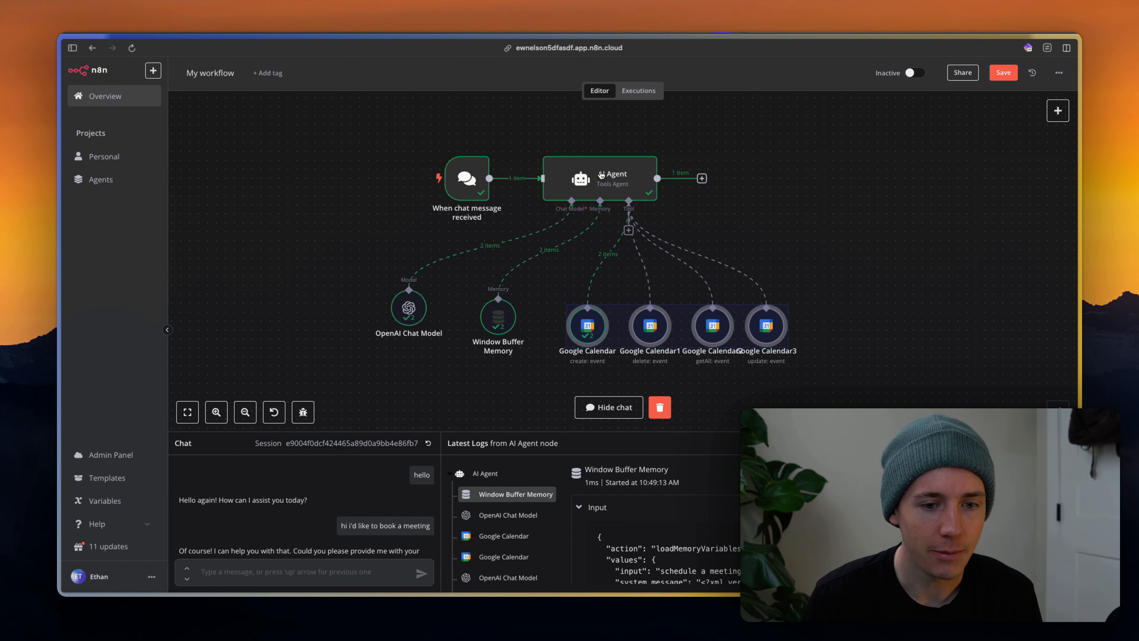
pyautogui.press('super+Tab')
pyautogui.press('super+Tab')
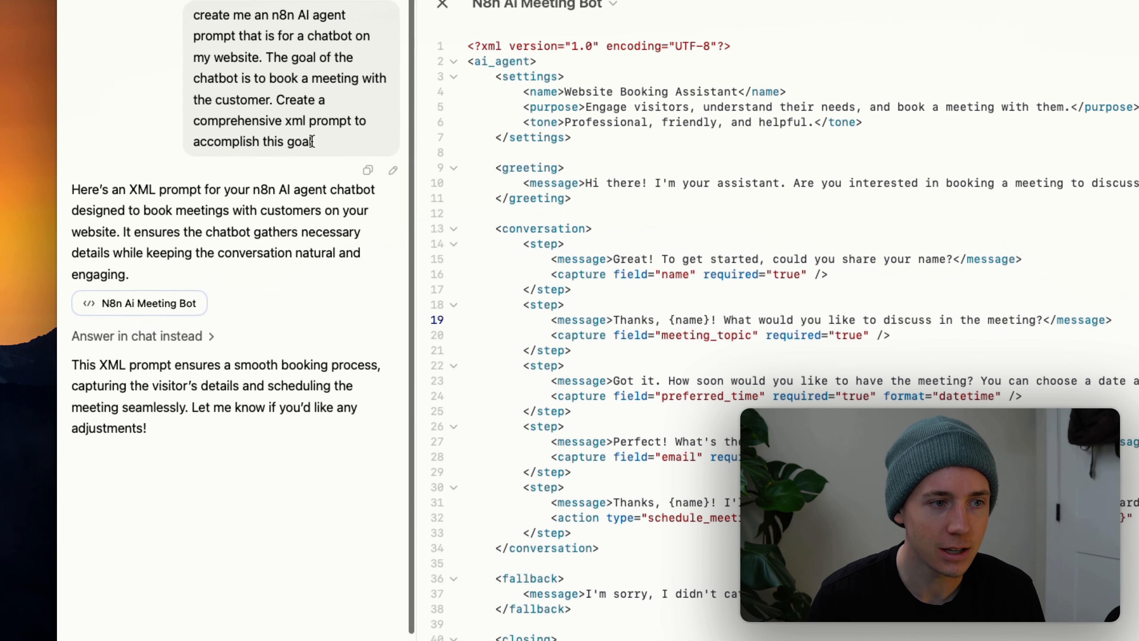
pyautogui.scroll(-1, 269, 112)
pyautogui.moveTo(194, 6); pyautogui.dragTo(340, 89)
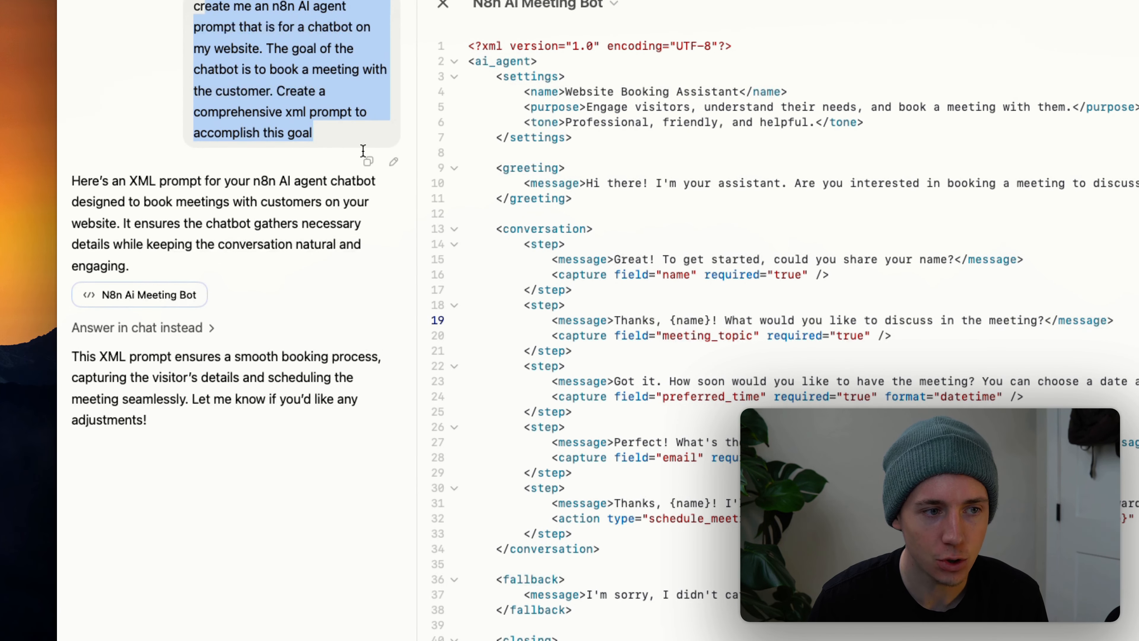
pyautogui.click(300, 127)
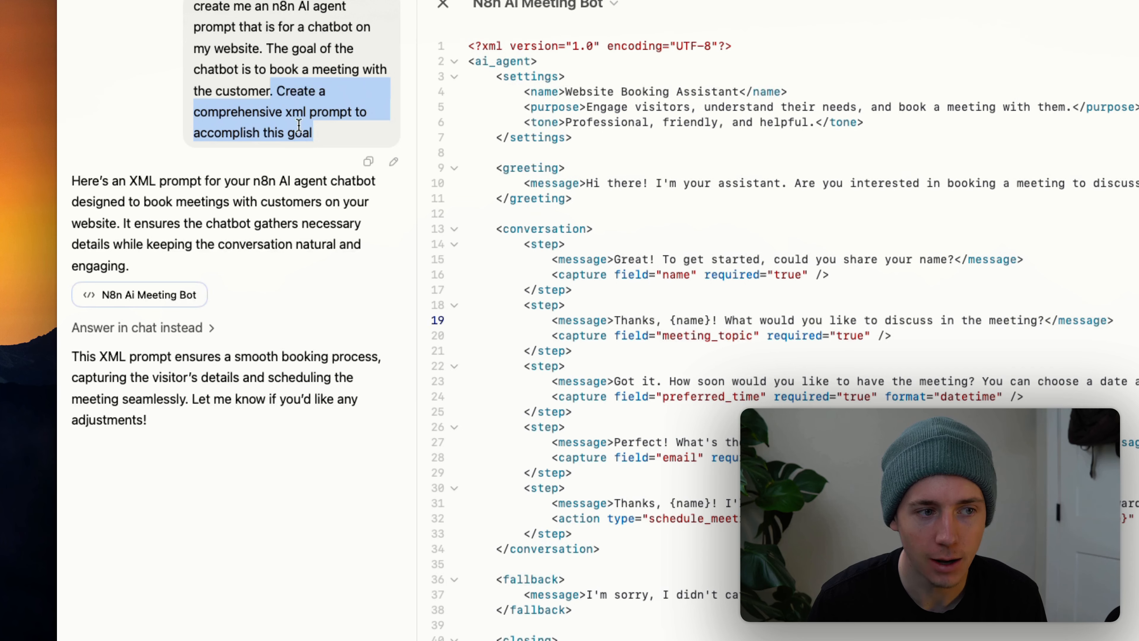
pyautogui.click(302, 115)
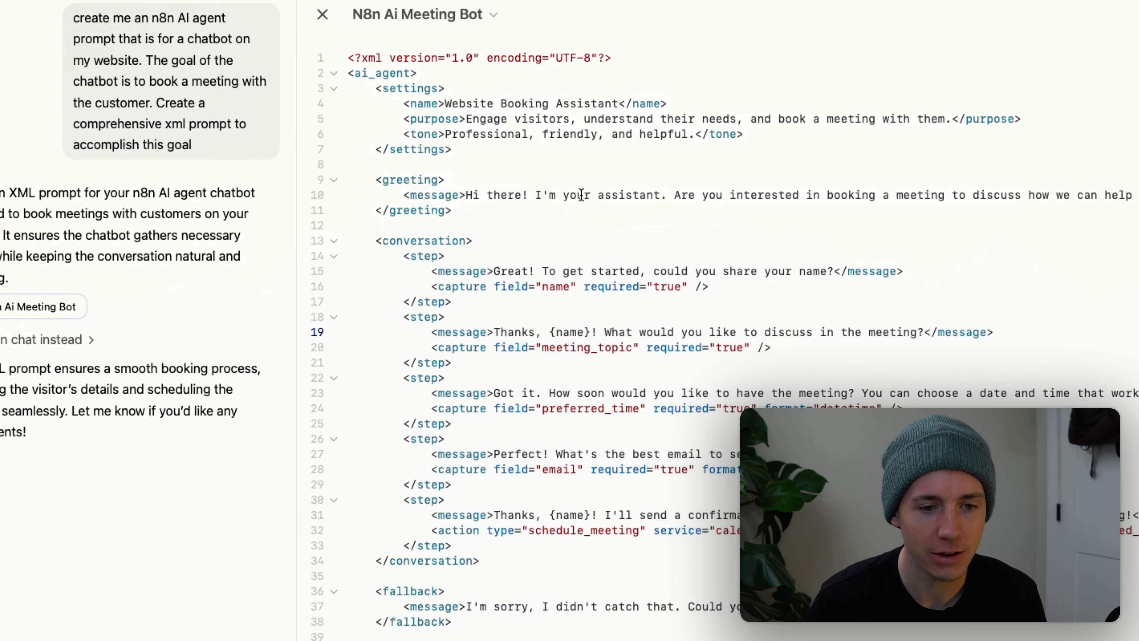
pyautogui.moveTo(581, 92); pyautogui.dragTo(843, 518)
pyautogui.click(754, 410)
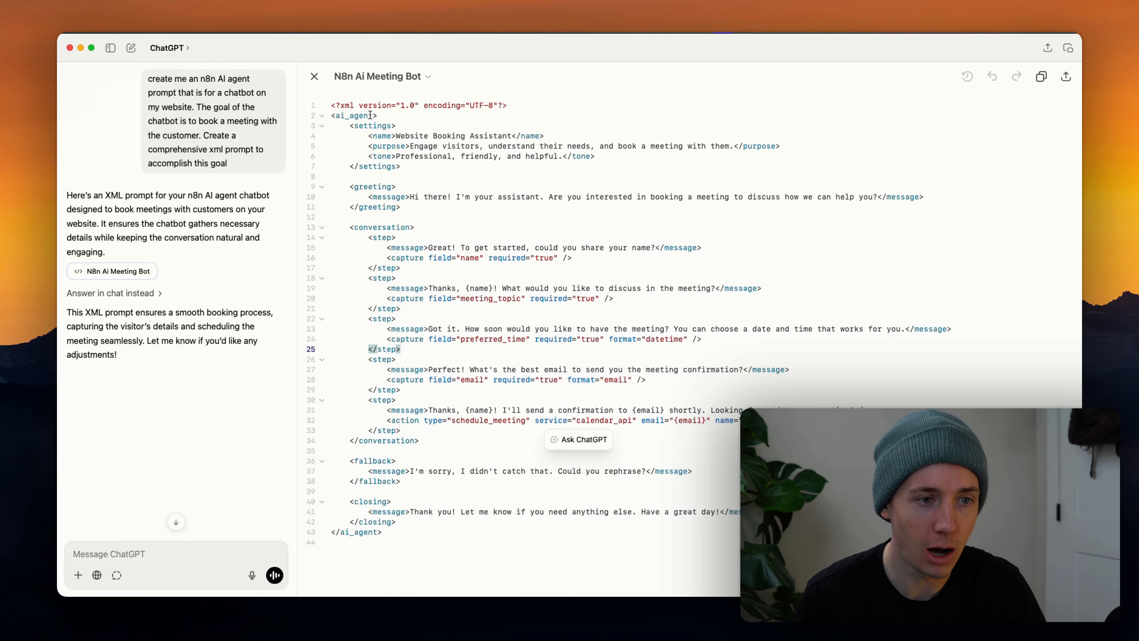
pyautogui.moveTo(350, 106); pyautogui.dragTo(408, 471)
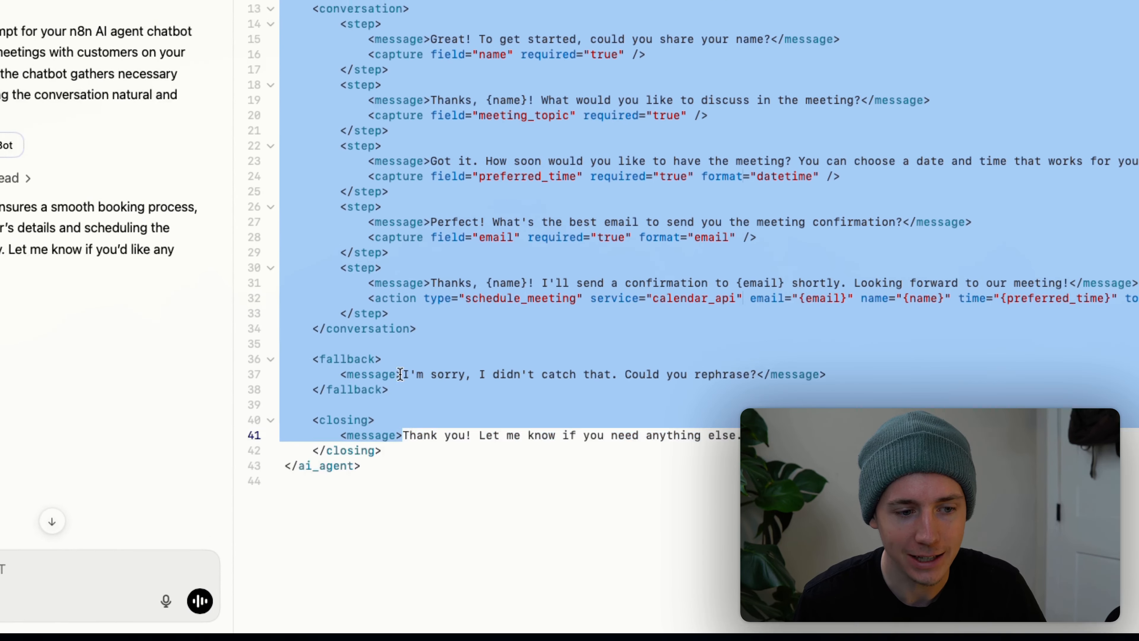
pyautogui.moveTo(400, 374); pyautogui.dragTo(381, 507)
pyautogui.click(506, 284)
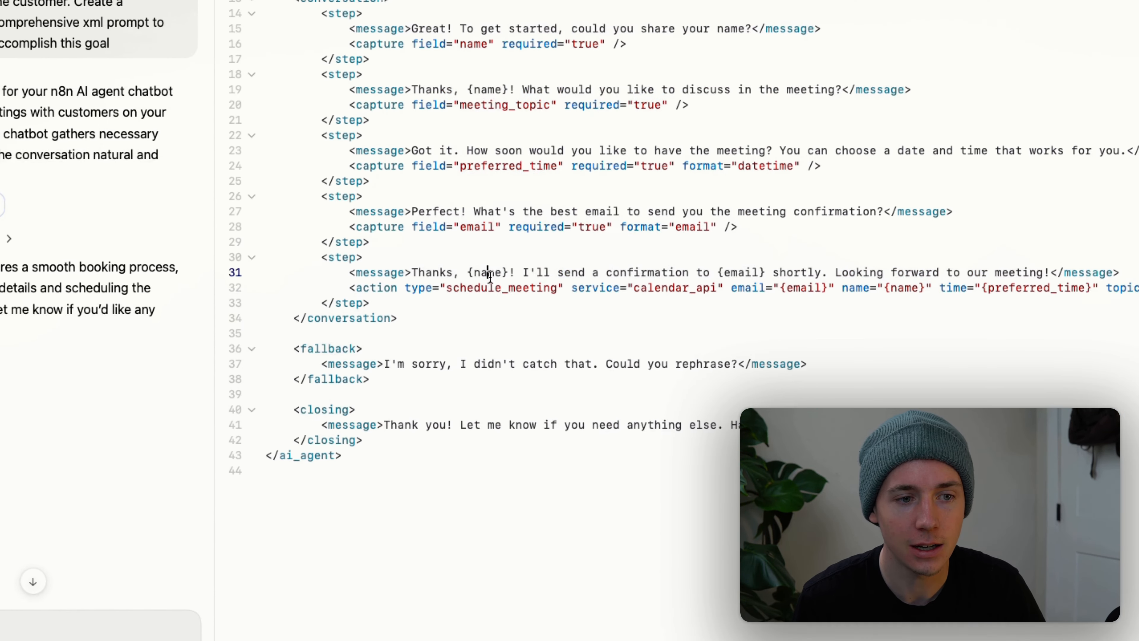
pyautogui.scroll(3, 488, 276)
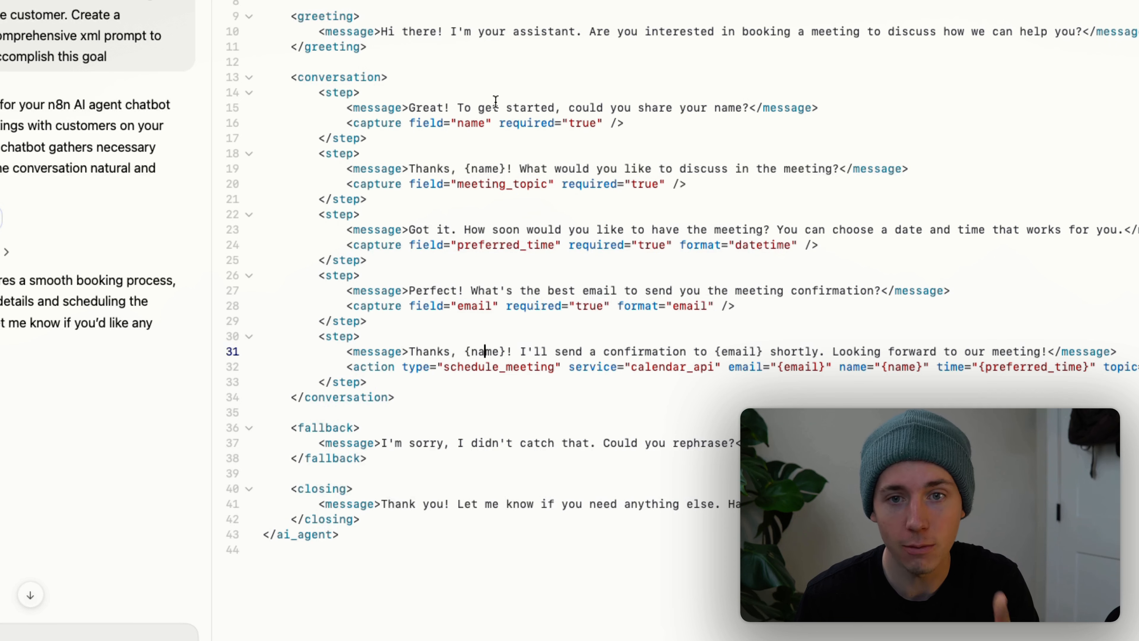
pyautogui.moveTo(347, 123); pyautogui.dragTo(426, 111)
pyautogui.moveTo(307, 73); pyautogui.dragTo(364, 34)
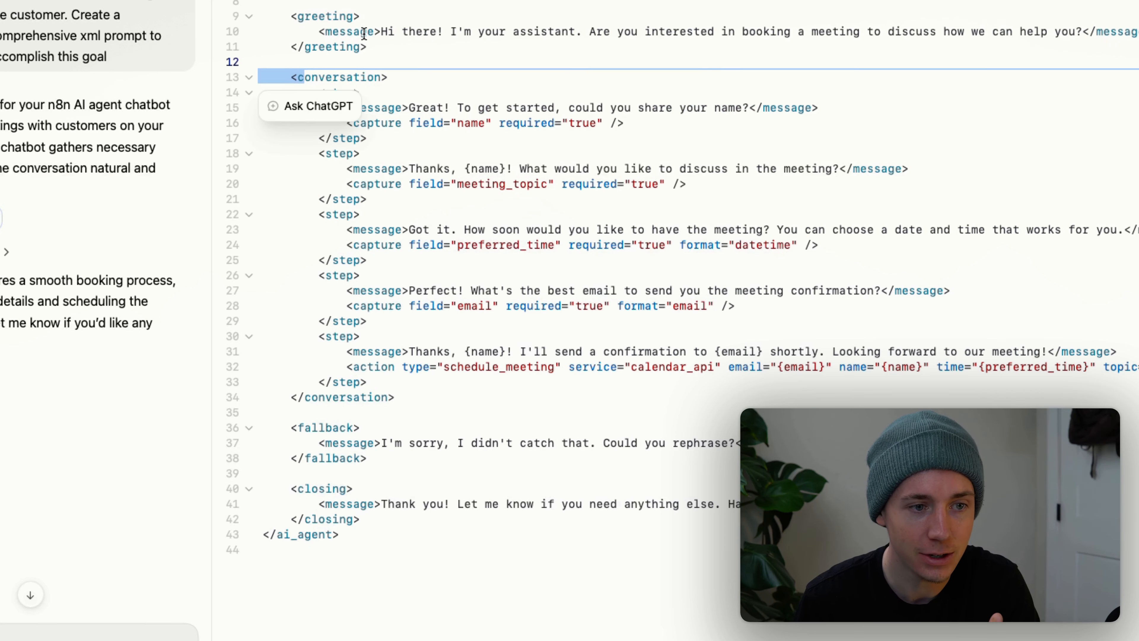
pyautogui.click(378, 102)
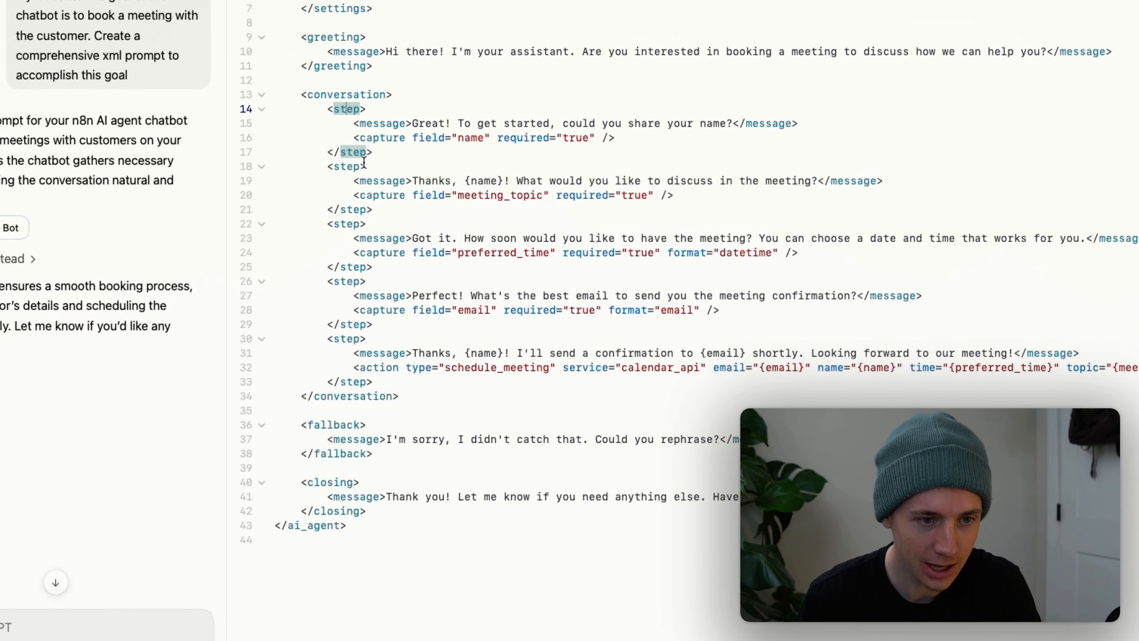
pyautogui.click(406, 238)
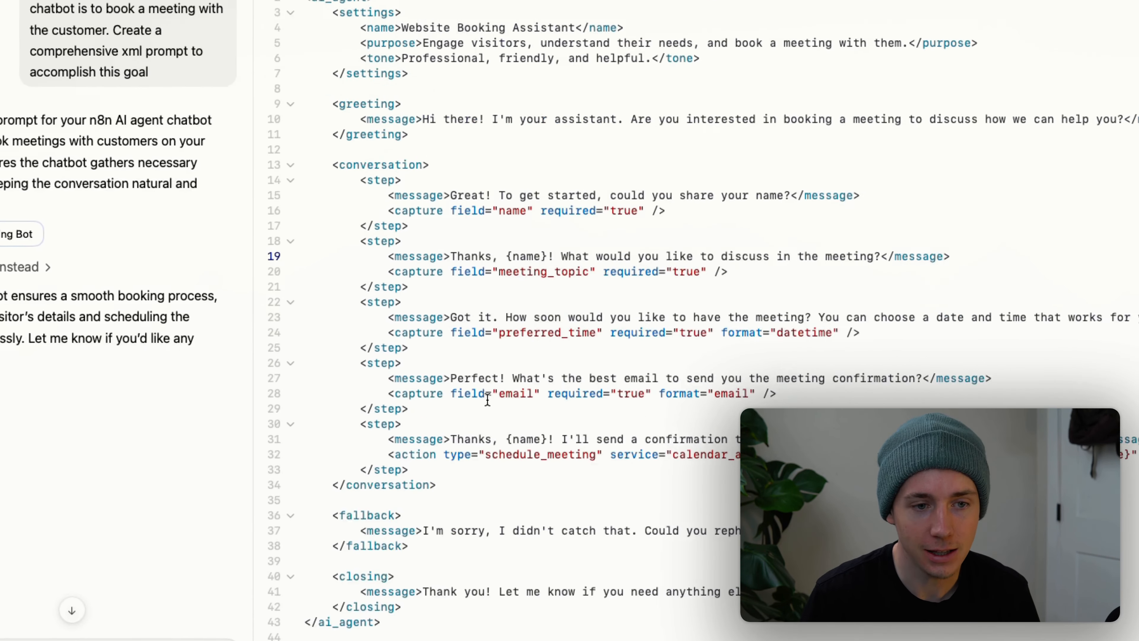
pyautogui.moveTo(295, 119); pyautogui.dragTo(579, 639)
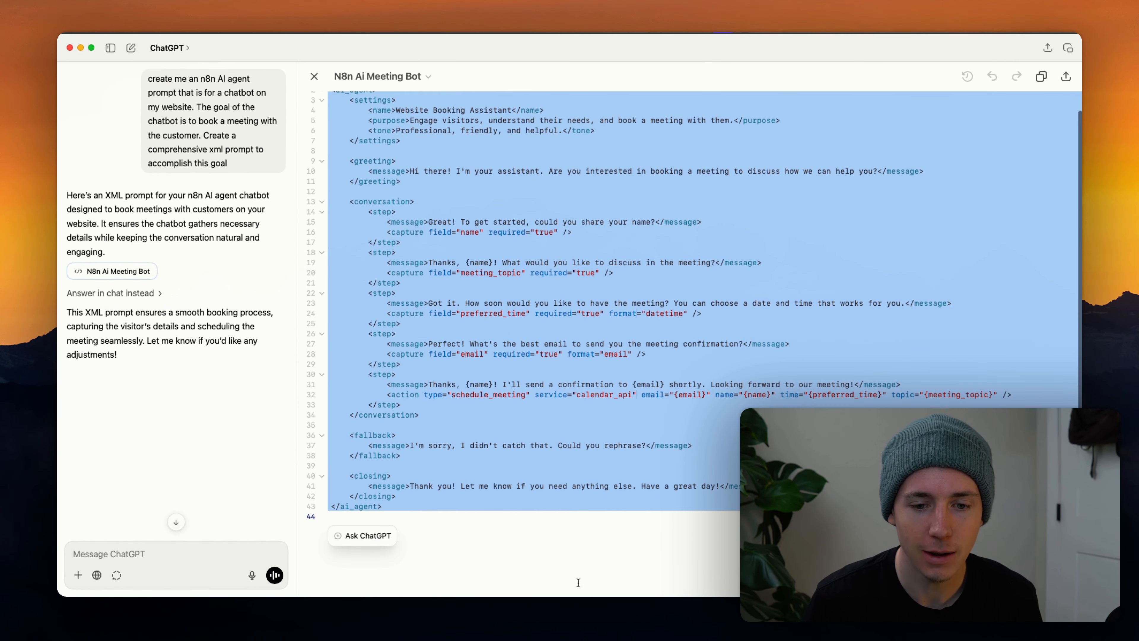
pyautogui.click(612, 327)
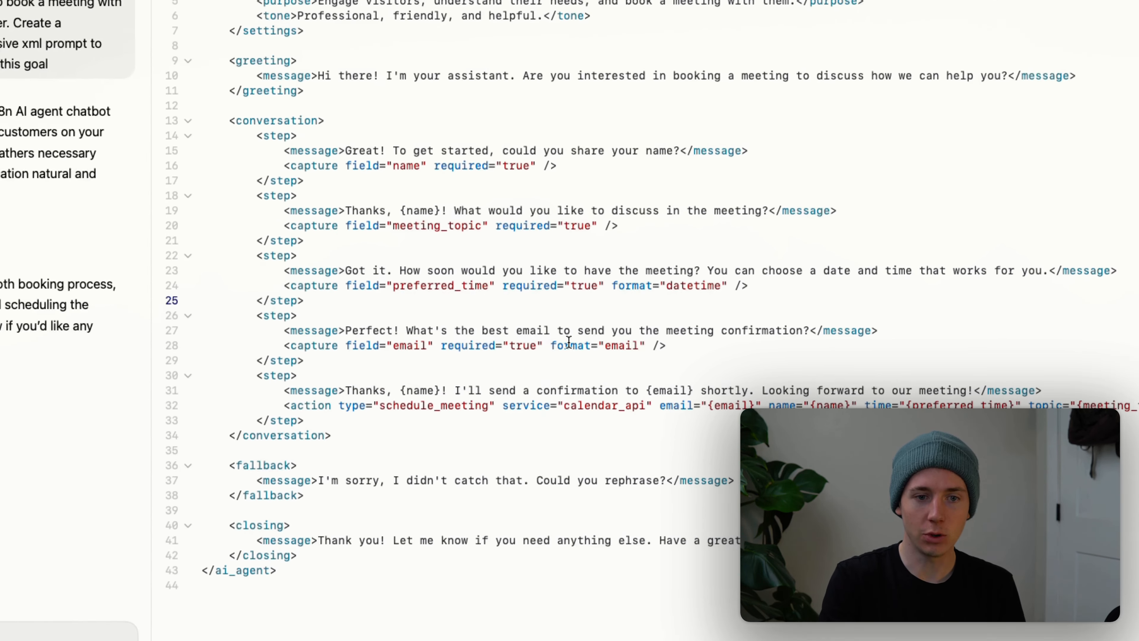
pyautogui.moveTo(504, 425); pyautogui.dragTo(421, 142)
pyautogui.press('super+Tab')
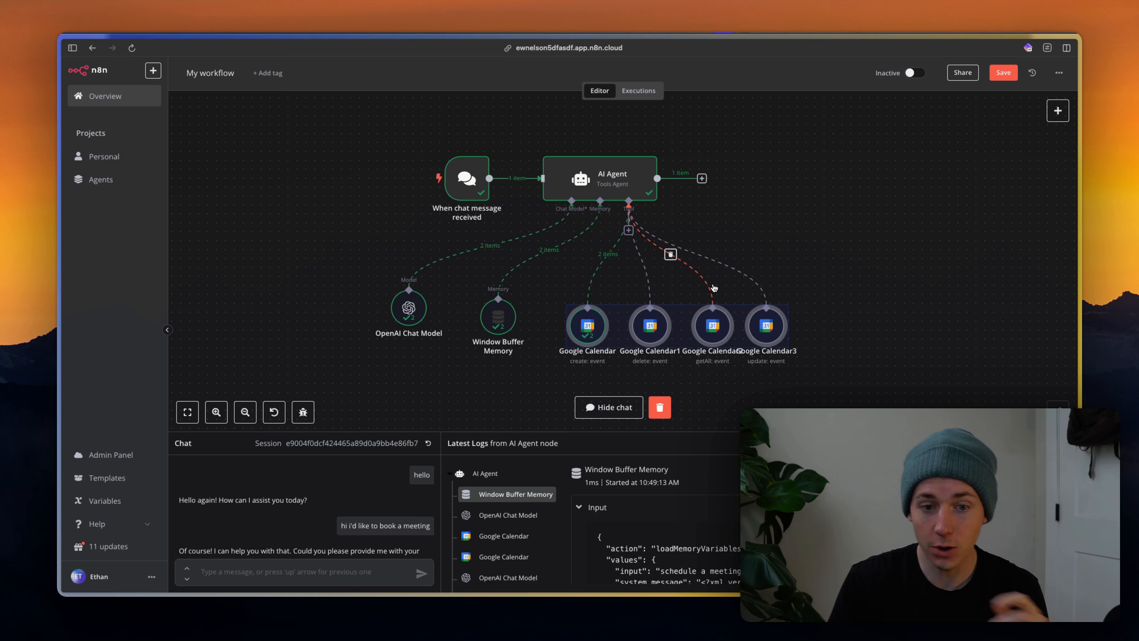
# Bring all workflow nodes, including the four Google Calendar tools, into view and save the workflow with Ctrl+S.
pyautogui.scroll(-3, 724, 330)
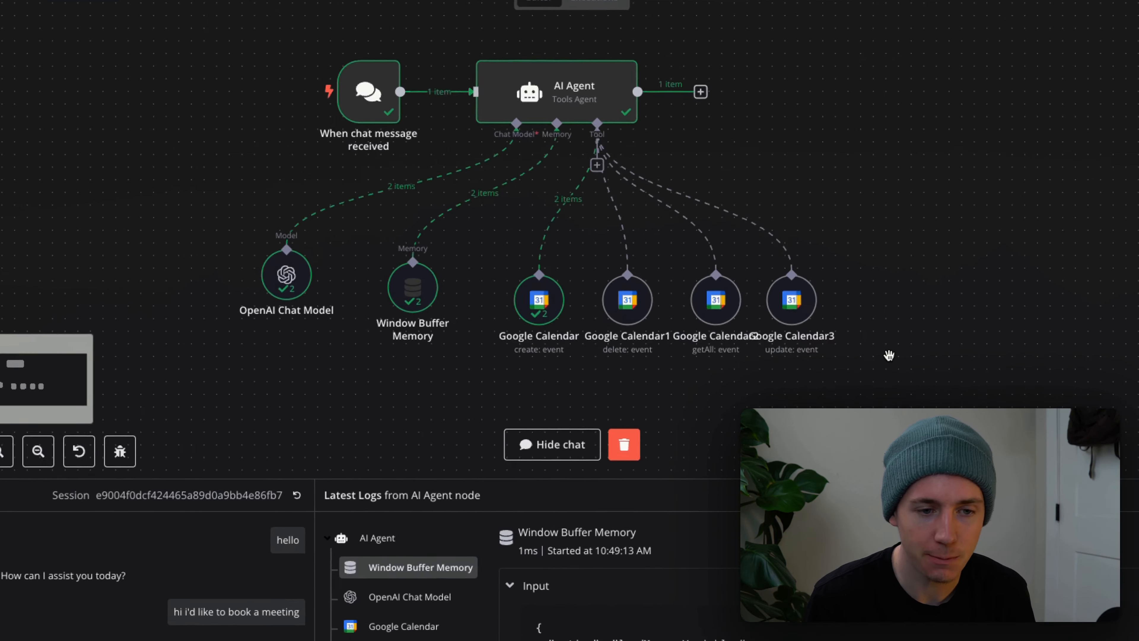
pyautogui.moveTo(847, 345); pyautogui.dragTo(840, 373)
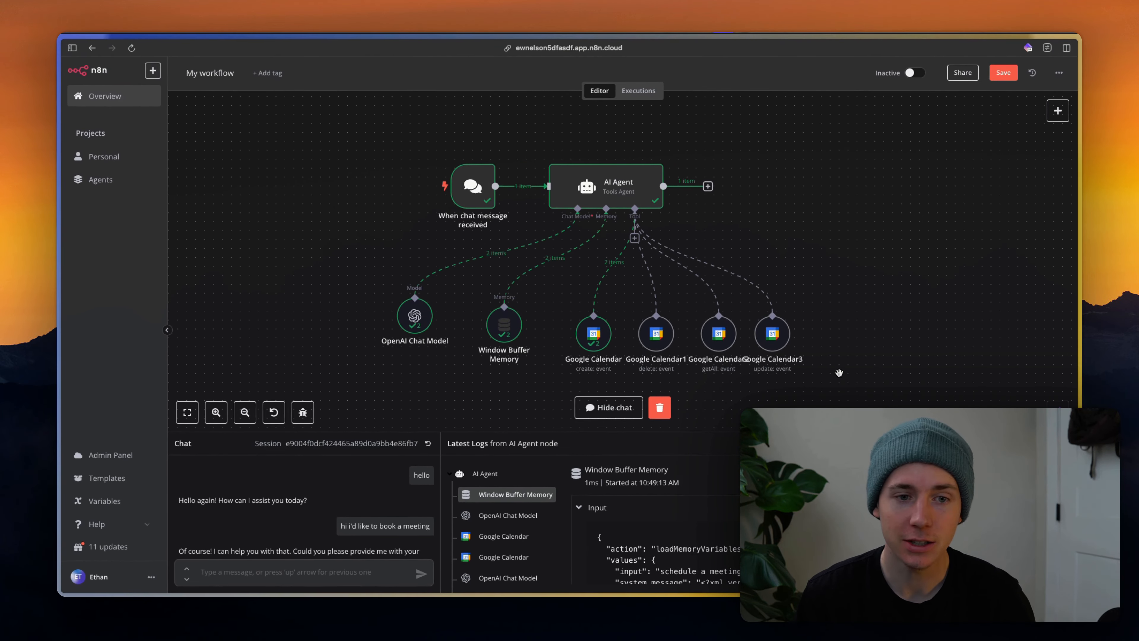
pyautogui.scroll(-1, 819, 362)
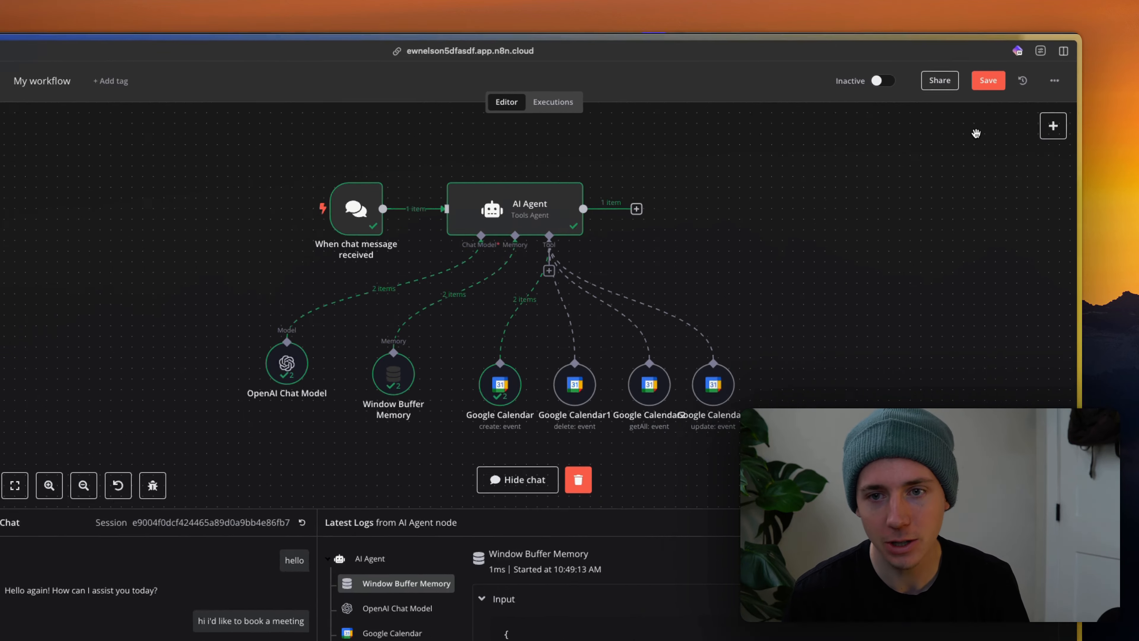
pyautogui.hotkey('ctrl', 's')
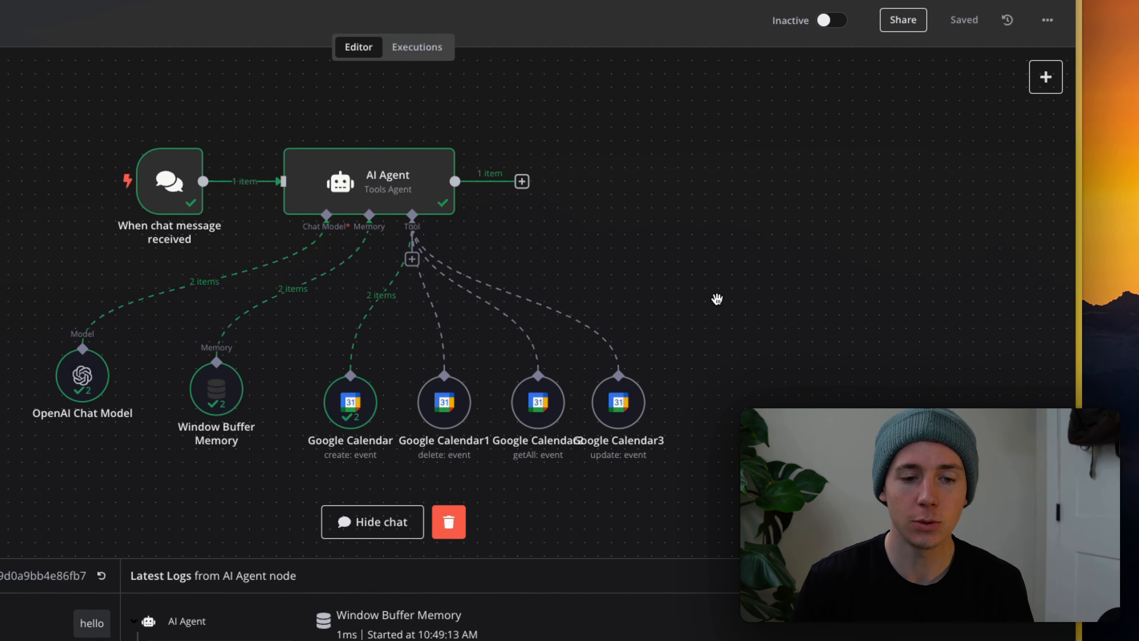
pyautogui.hscroll(1, 713, 367)
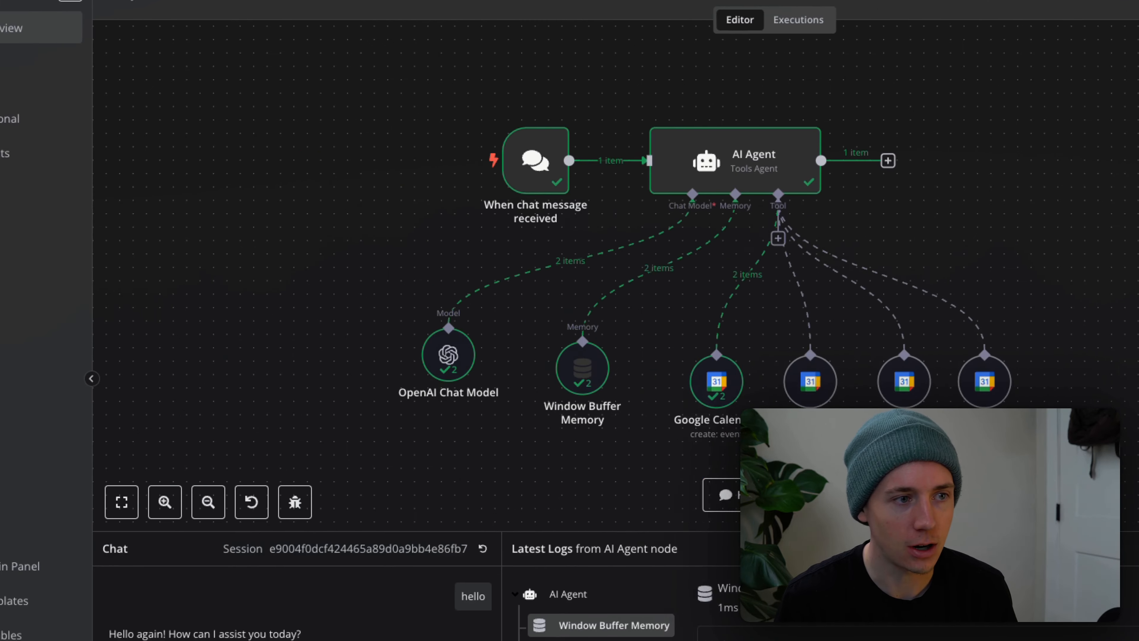
pyautogui.moveTo(170, 288)
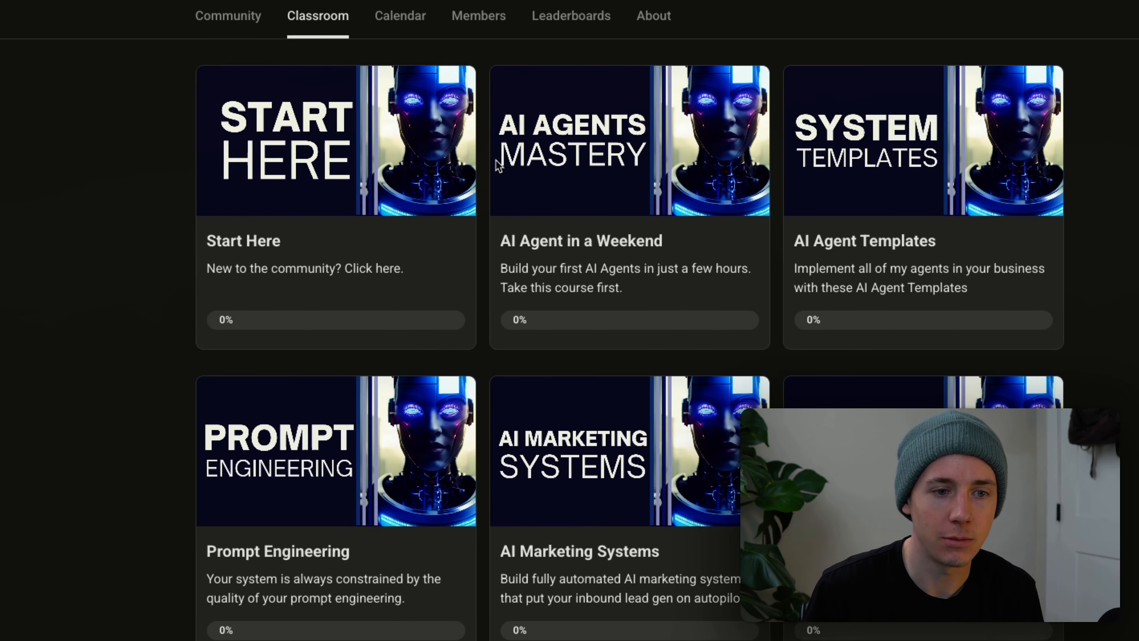
# Open the AI Agents University community feed and scroll through its posts.
pyautogui.click(277, 28)
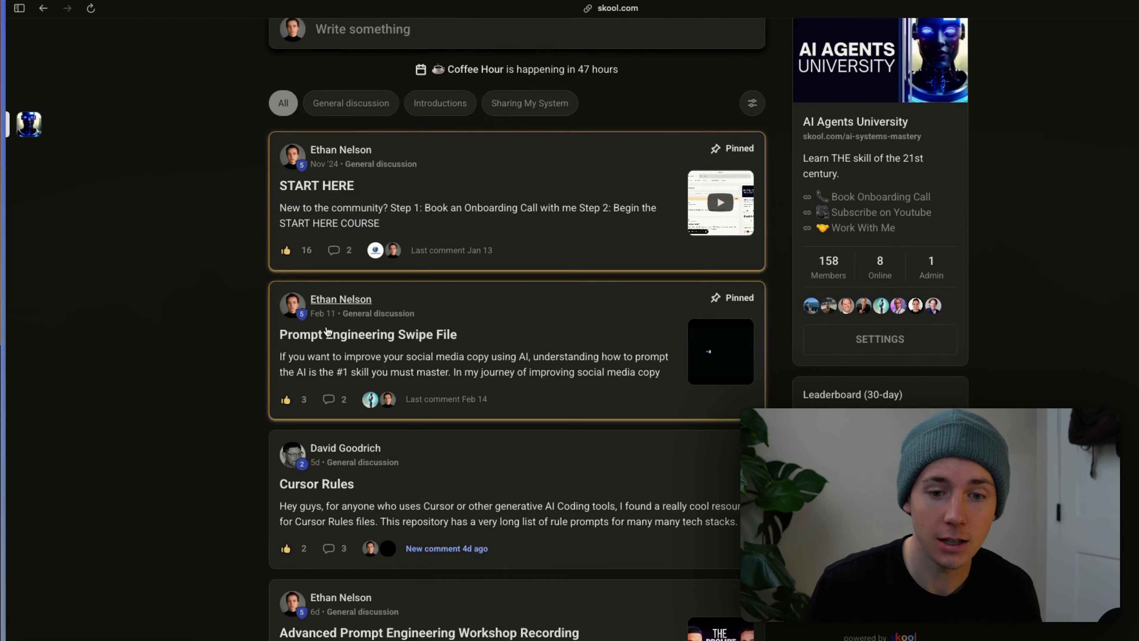
pyautogui.scroll(-8, 327, 332)
pyautogui.scroll(2, 327, 332)
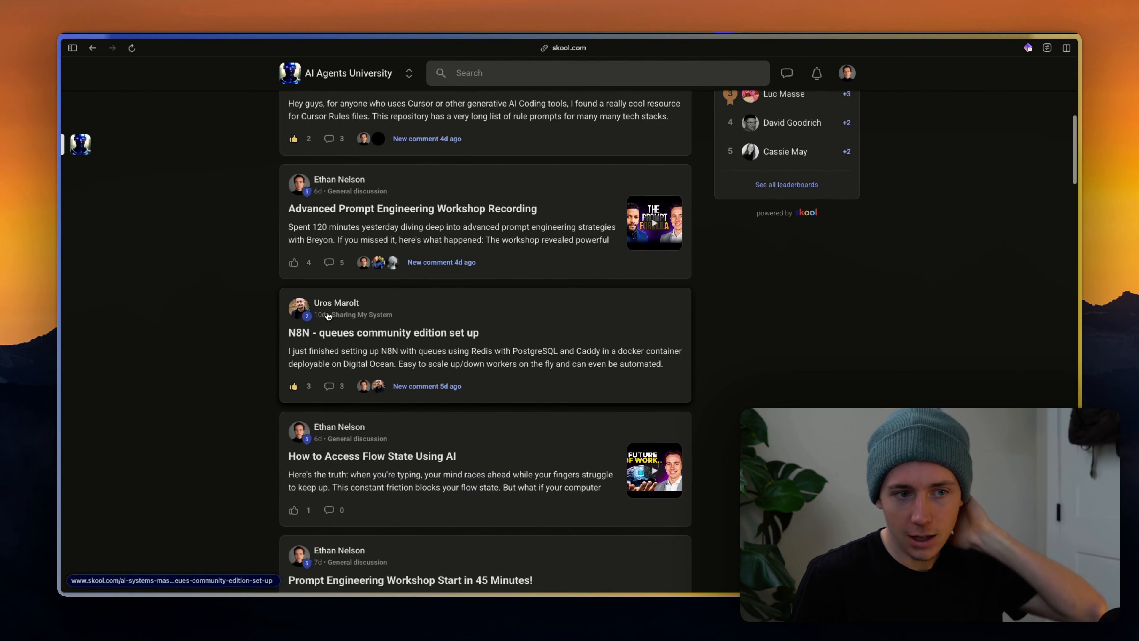
pyautogui.scroll(1, 328, 315)
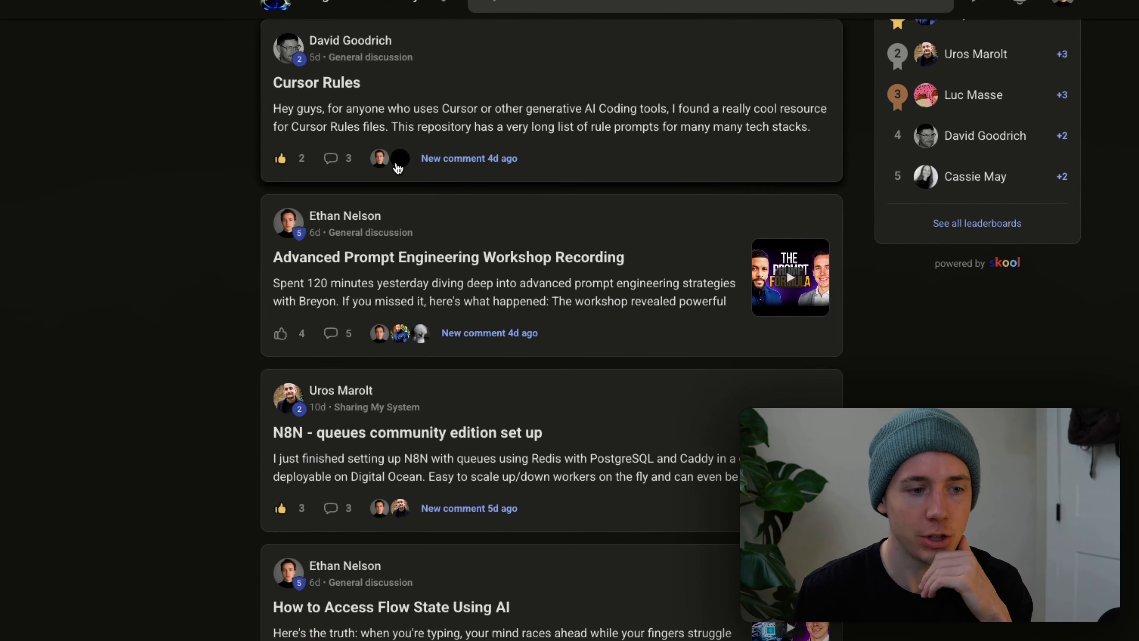
pyautogui.scroll(-10, 398, 167)
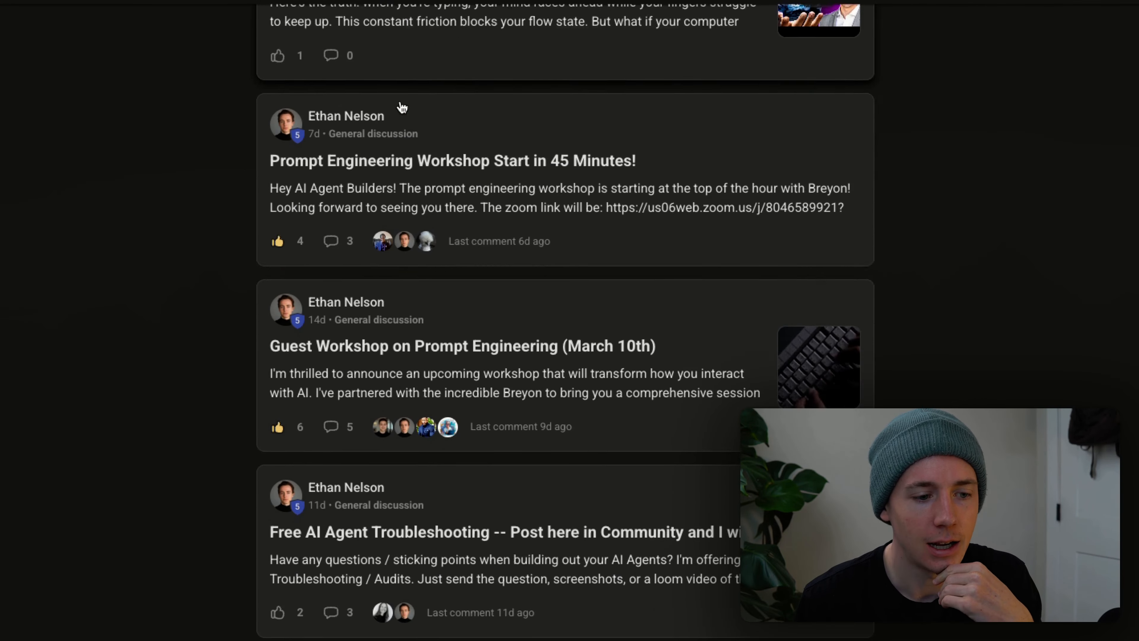
pyautogui.scroll(-3, 401, 108)
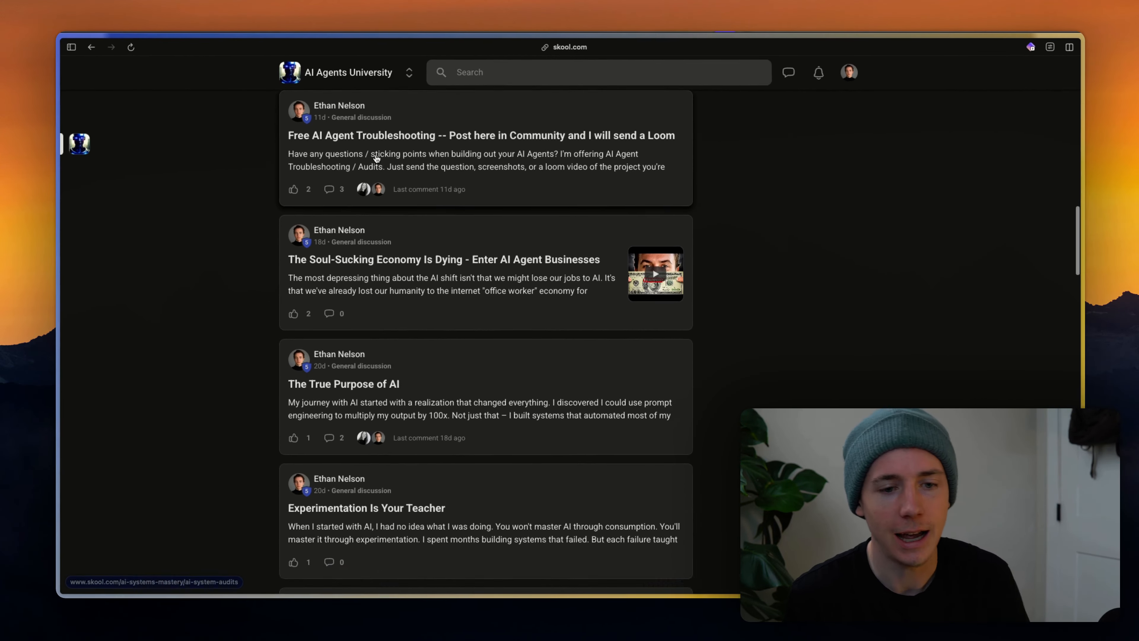
pyautogui.scroll(15, 376, 154)
pyautogui.scroll(-10, 376, 157)
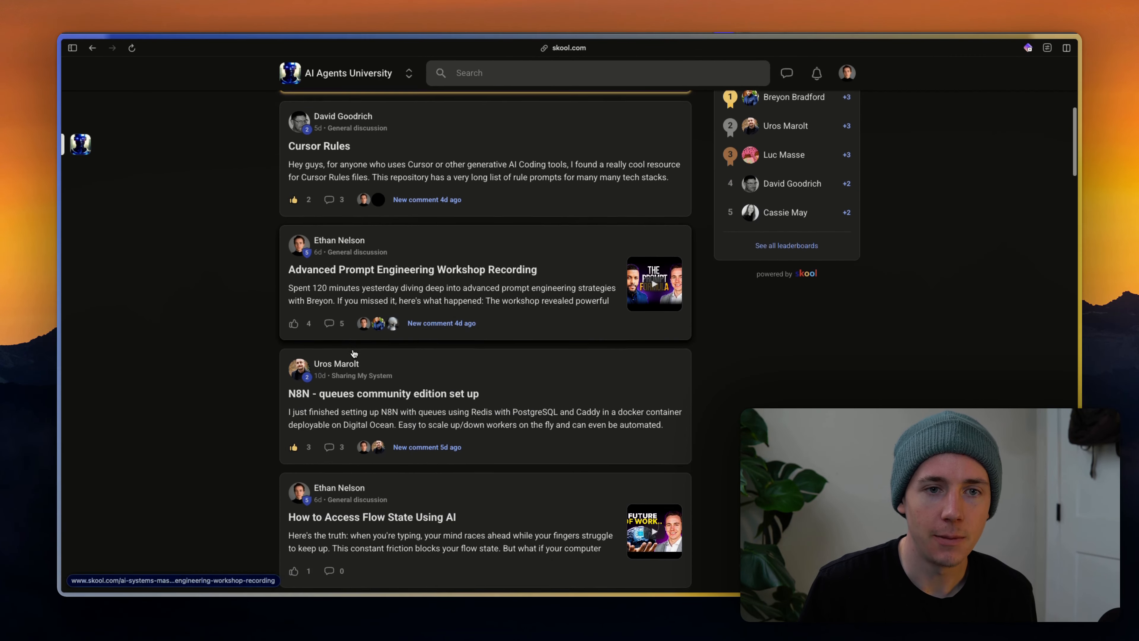
pyautogui.scroll(10, 354, 354)
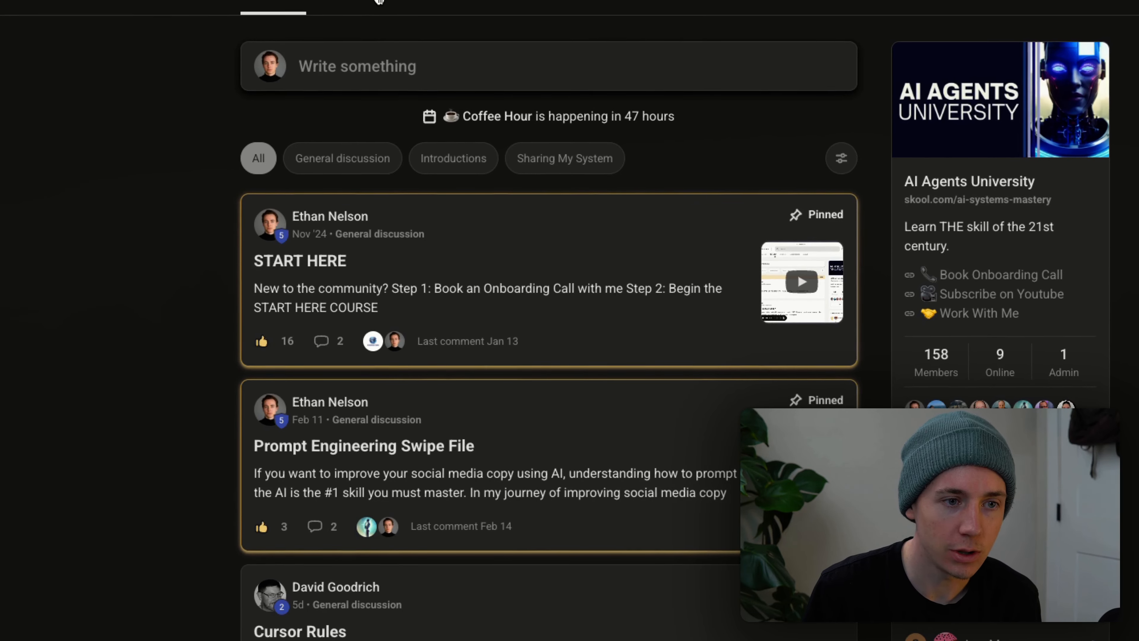
# Browse the Classroom course list and Calendar, then return to the n8n workflow.
pyautogui.click(379, 1)
pyautogui.click(440, 2)
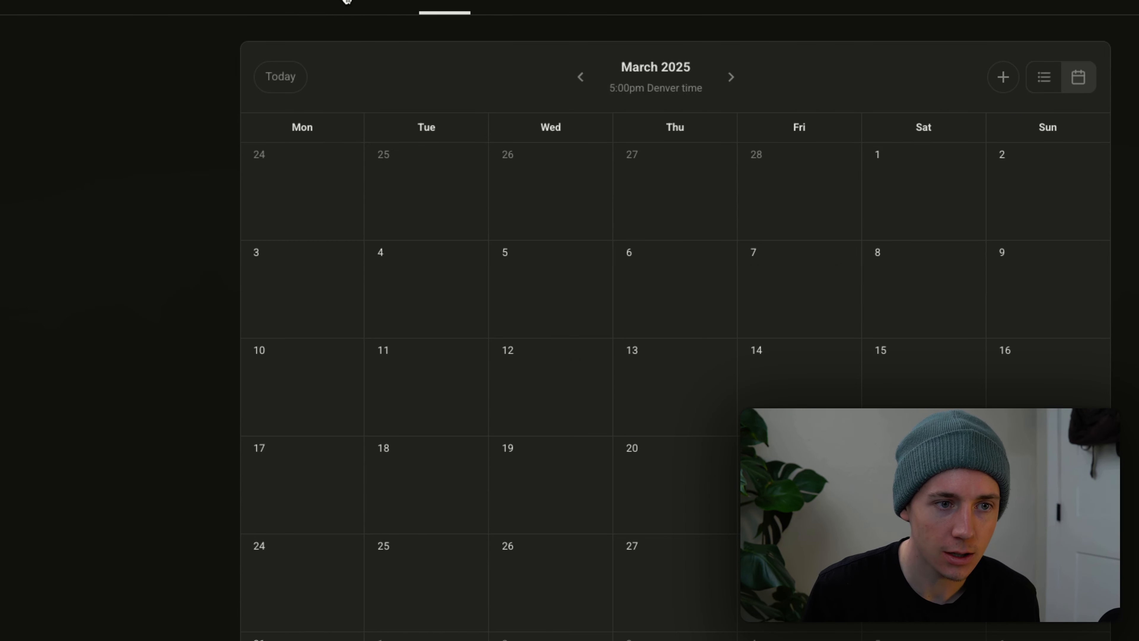
pyautogui.click(366, 1)
pyautogui.scroll(-2, 381, 271)
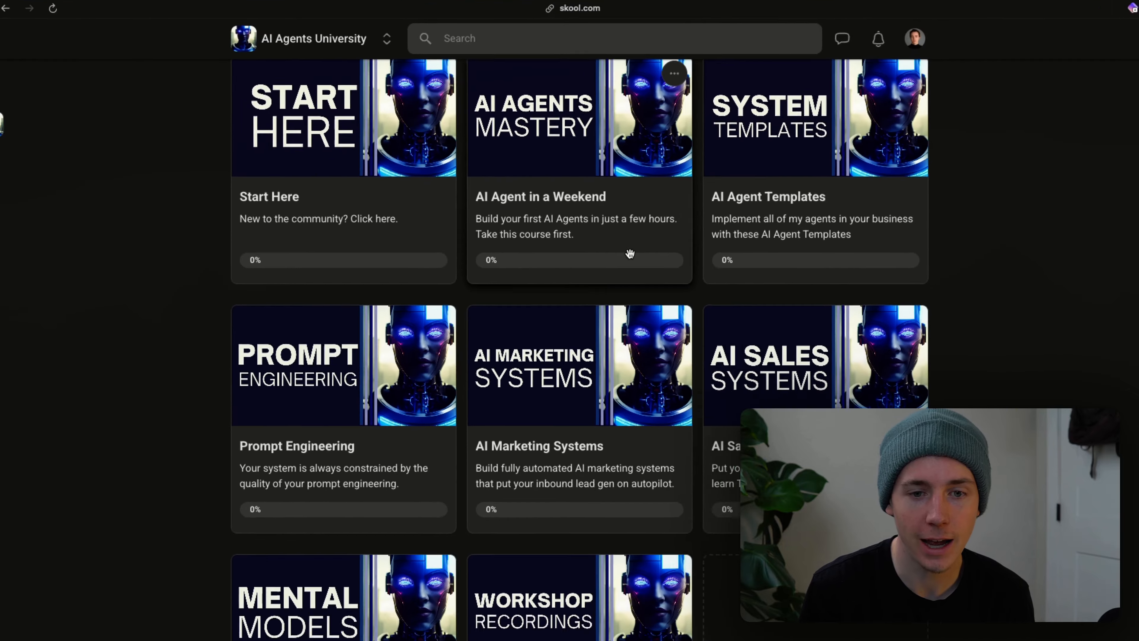
pyautogui.scroll(-1, 547, 212)
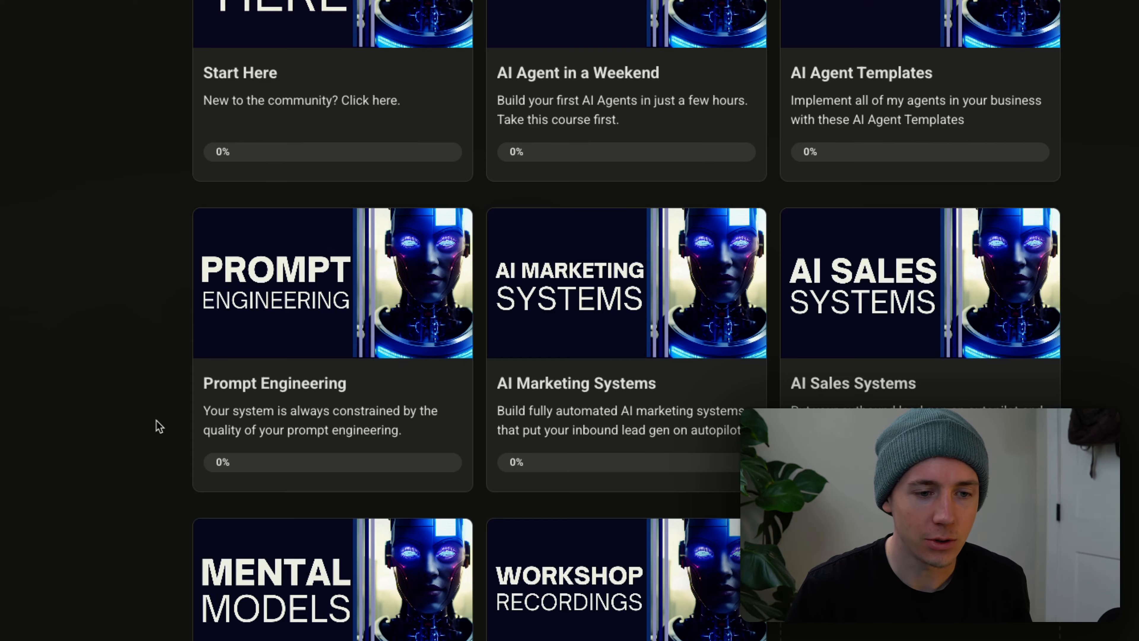
pyautogui.hotkey('ctrl', 'Tab')
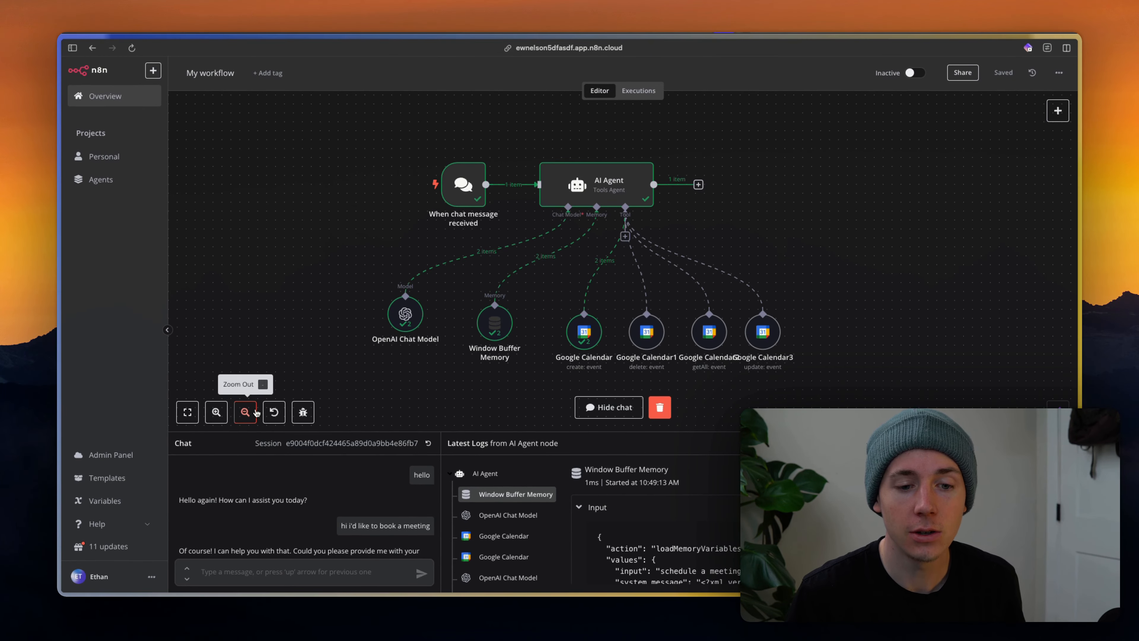